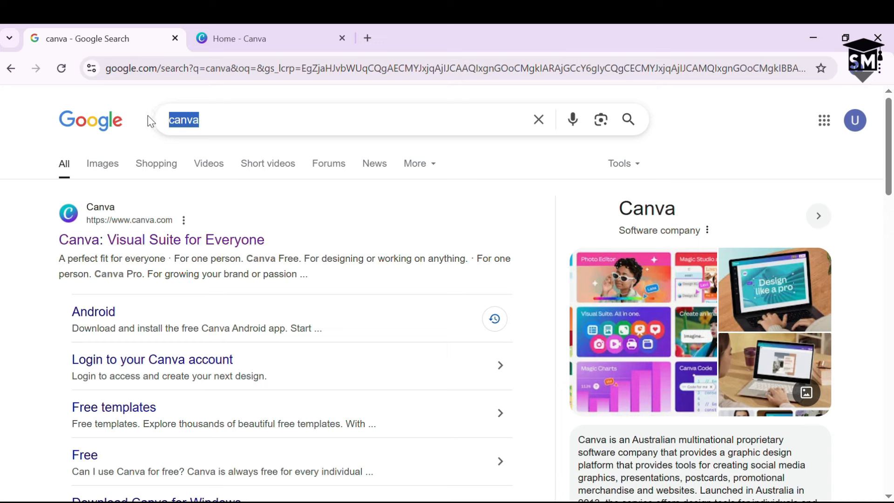
- Switch to the Canva home page and close the Google search page
click(10, 215)
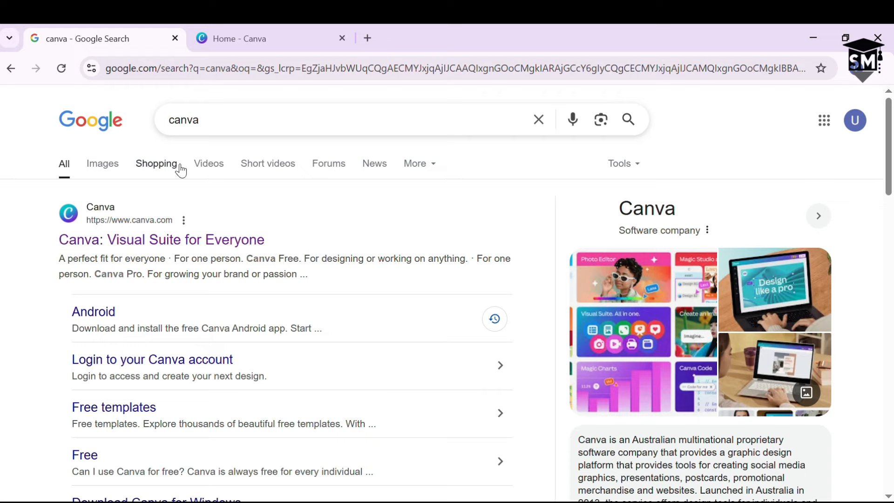
click(242, 33)
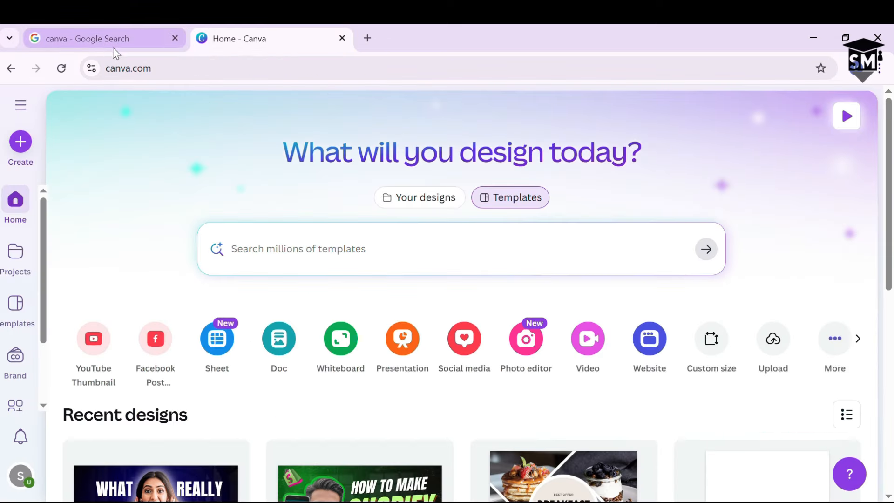
click(174, 39)
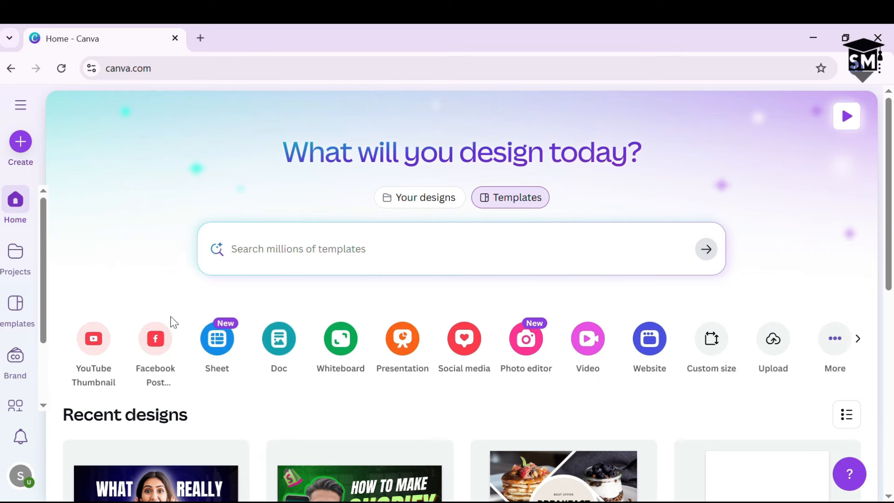
- Look over the recent designs list, the options for creating a design and the home page content
click(21, 106)
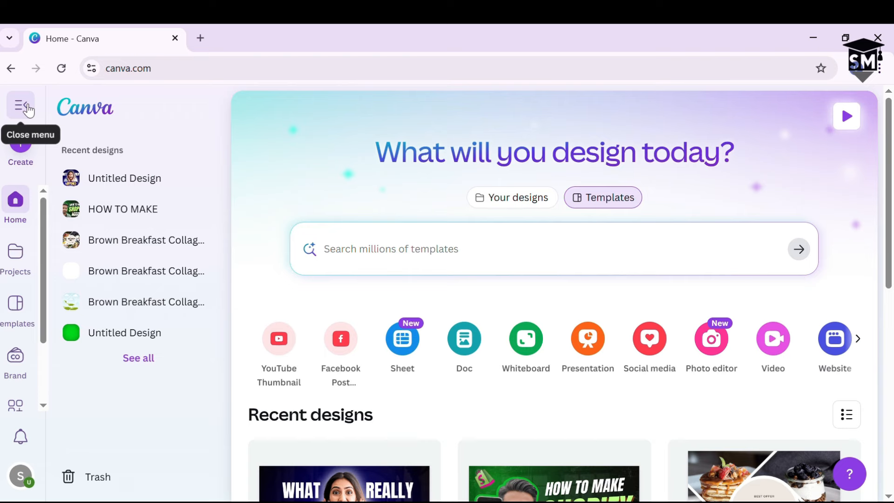
click(28, 109)
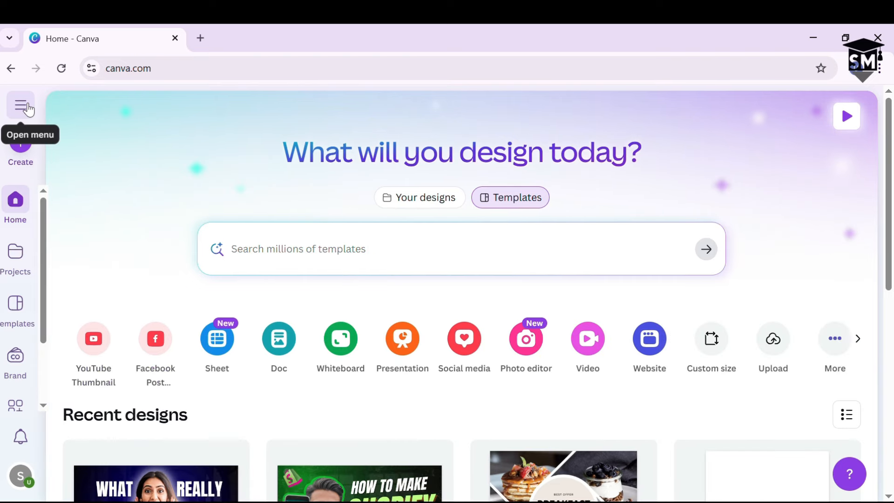
click(27, 151)
click(36, 135)
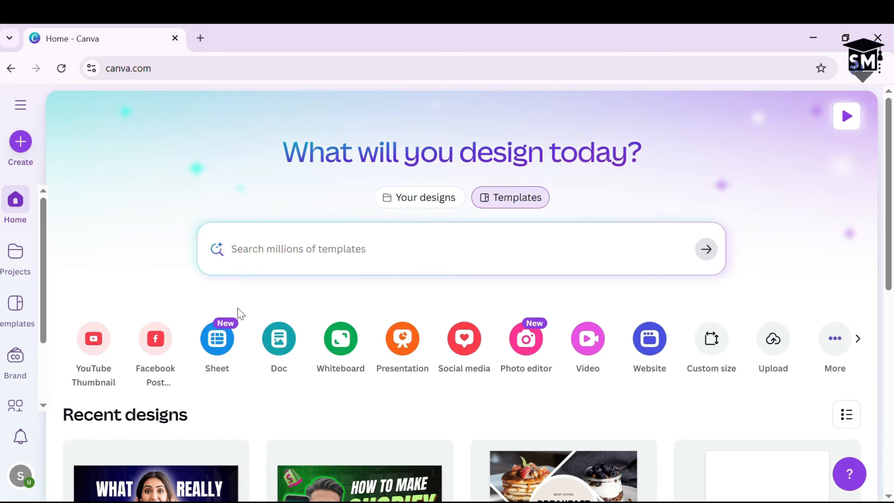
scroll(298, 233, down, 2)
scroll(298, 214, up, 2)
- Show your own designs and review the Type, Category, Owner and Date modified filter choices
click(443, 198)
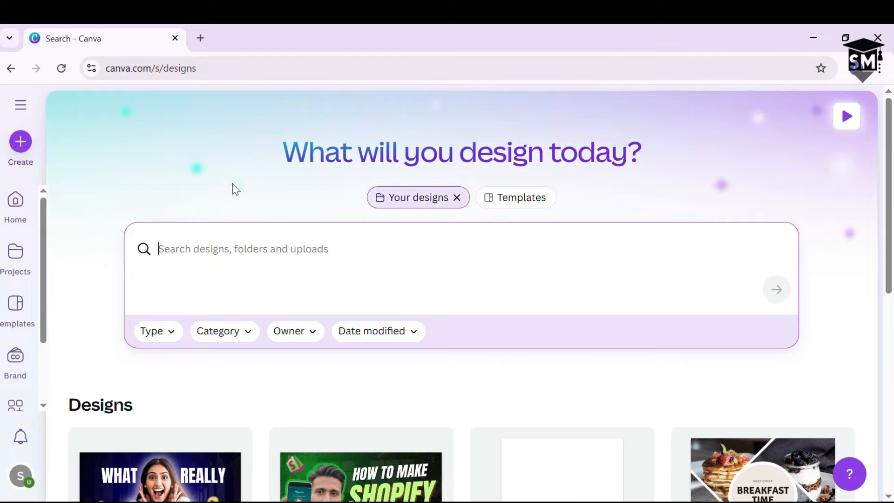
scroll(228, 193, down, 5)
scroll(454, 306, up, 5)
click(173, 331)
click(249, 331)
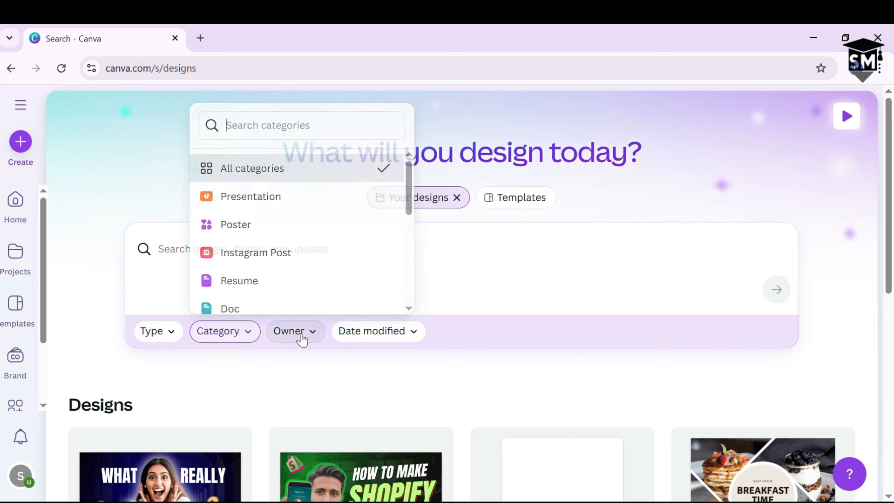
click(300, 332)
click(385, 332)
click(183, 158)
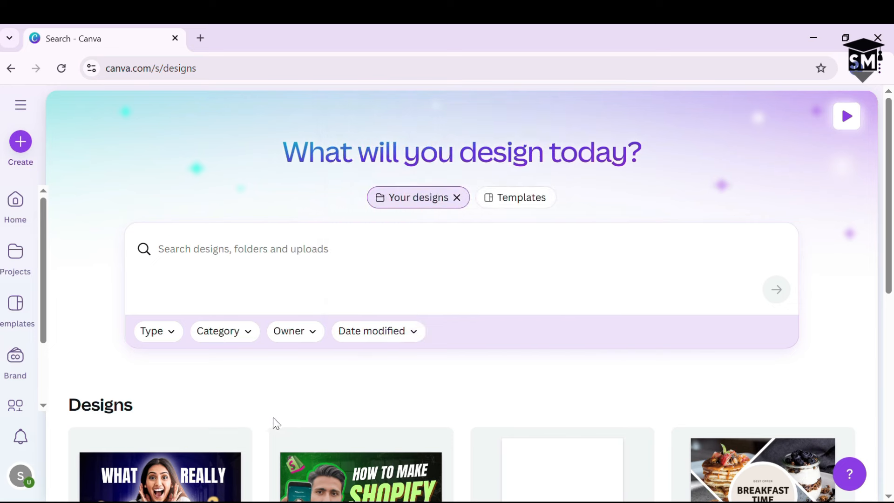
- Switch the search to templates and browse the suggested template designs
click(515, 198)
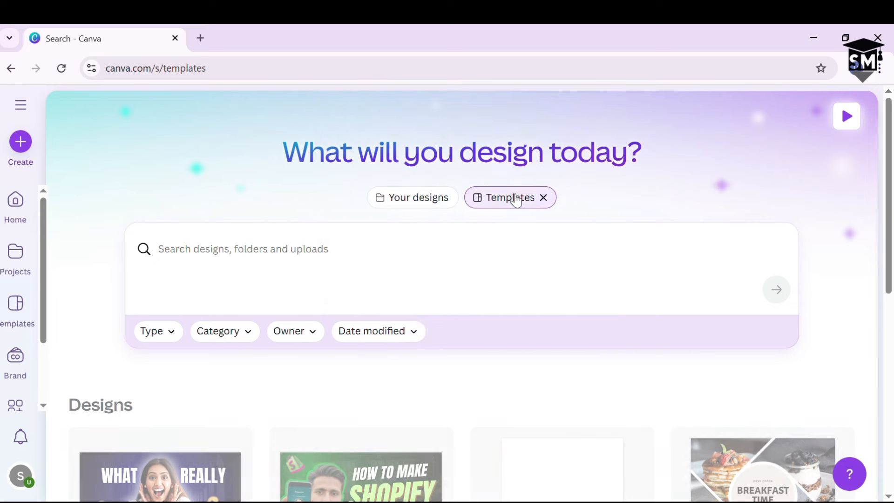
scroll(243, 149, down, 2)
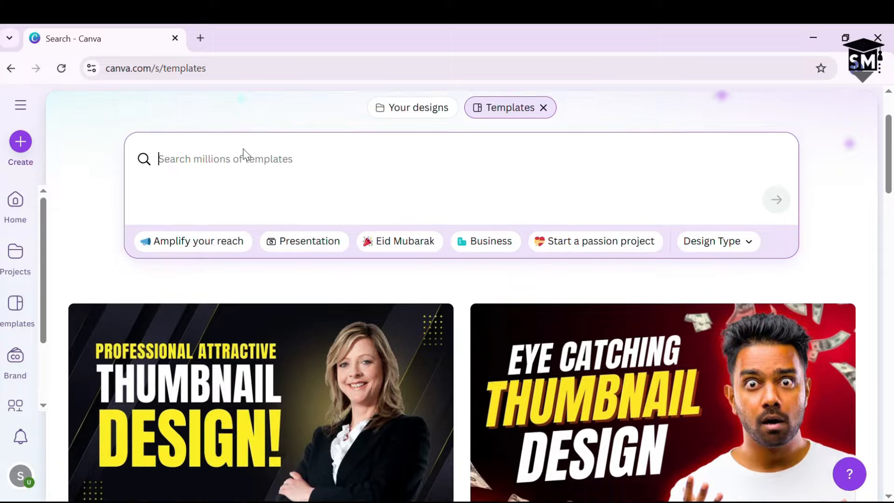
scroll(243, 149, down, 1)
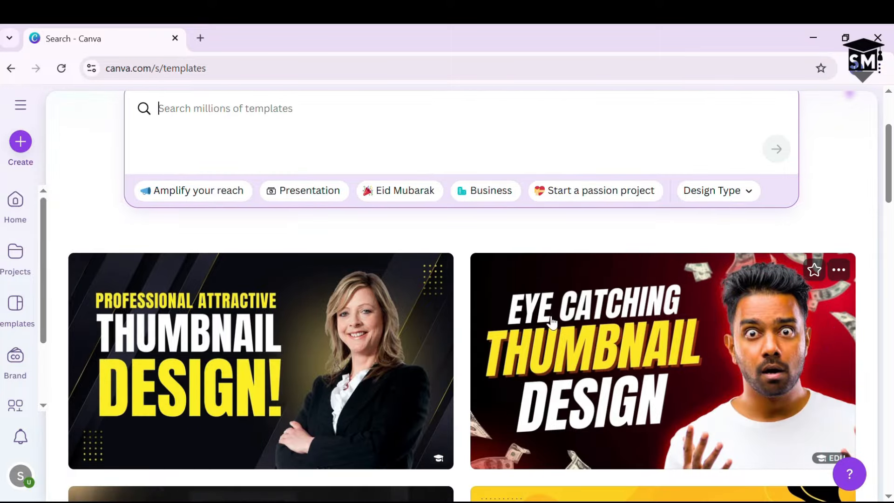
scroll(423, 343, down, 3)
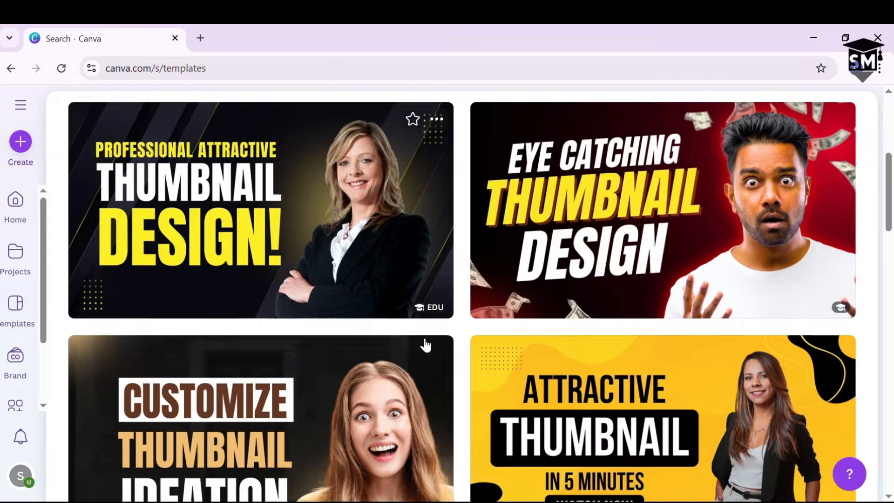
scroll(421, 343, down, 18)
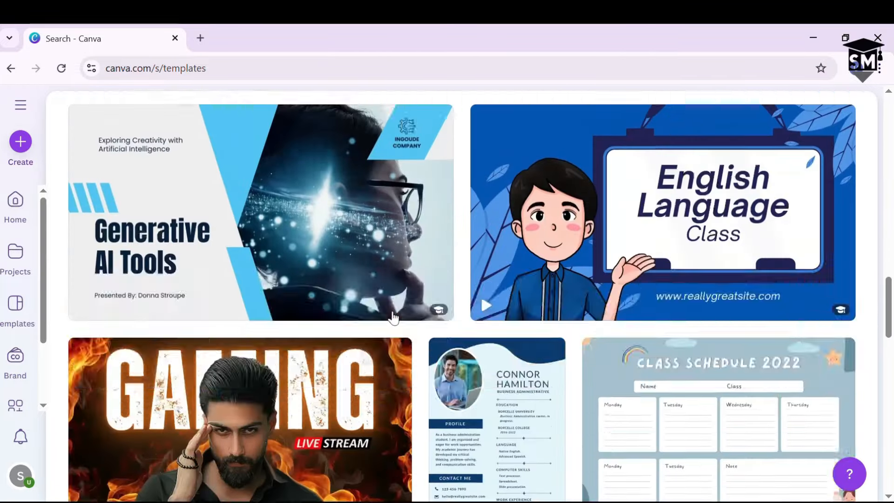
scroll(392, 317, up, 20)
- Filter the templates to Presentation with the Professional style and browse the matching designs
click(284, 249)
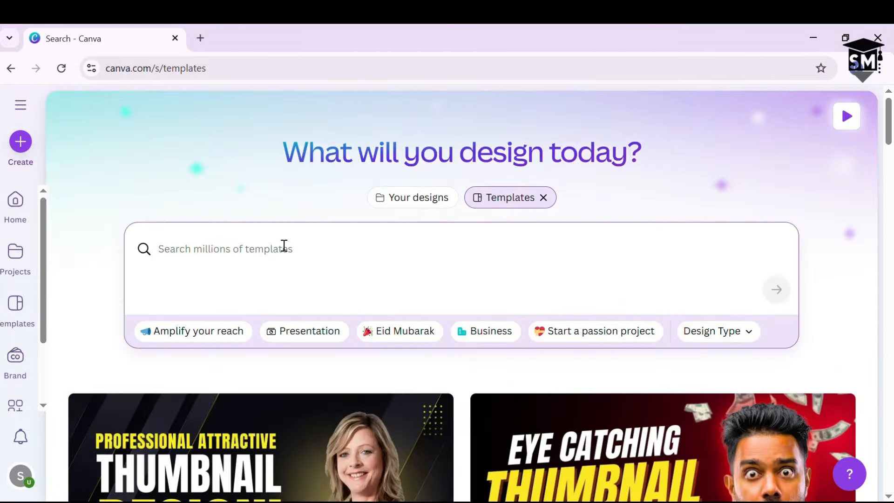
click(308, 331)
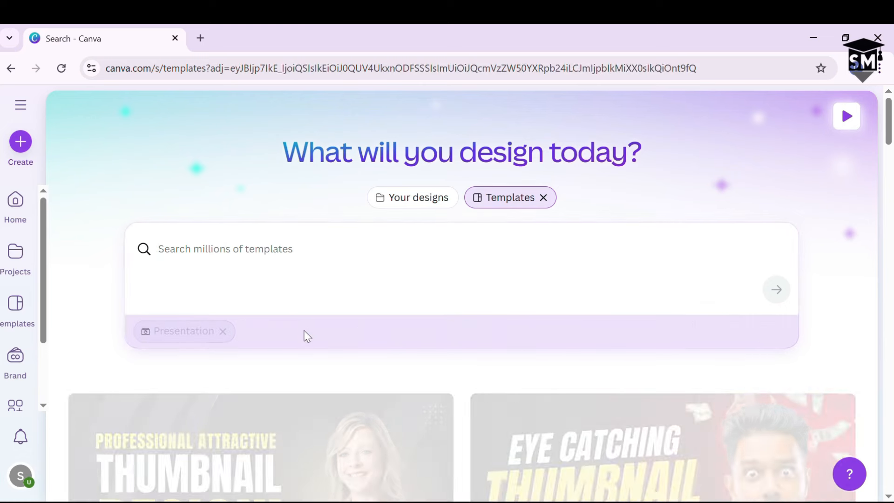
scroll(289, 189, down, 3)
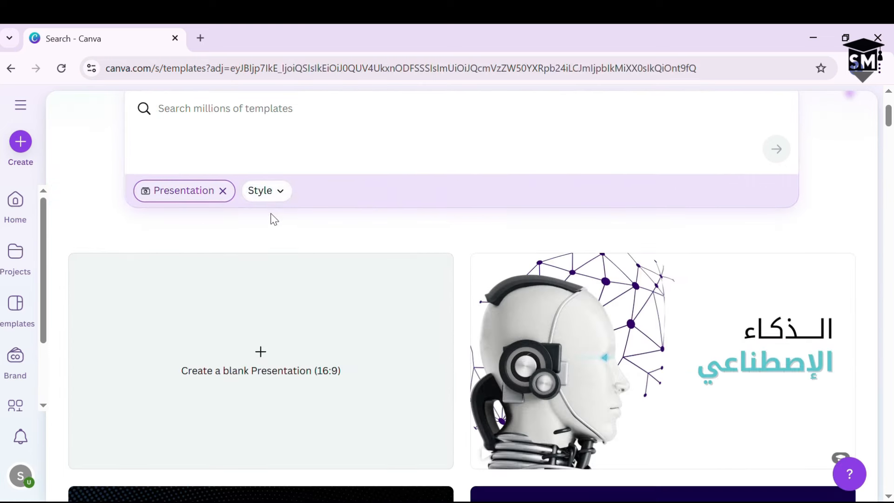
click(279, 195)
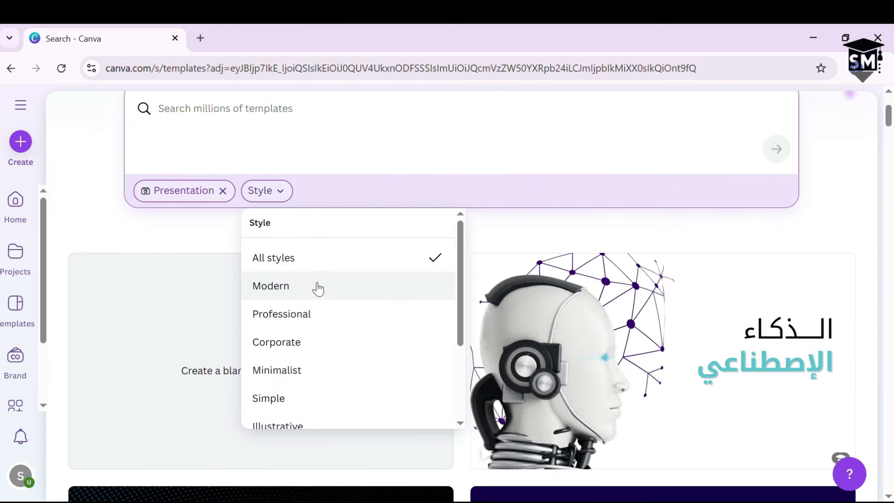
click(320, 321)
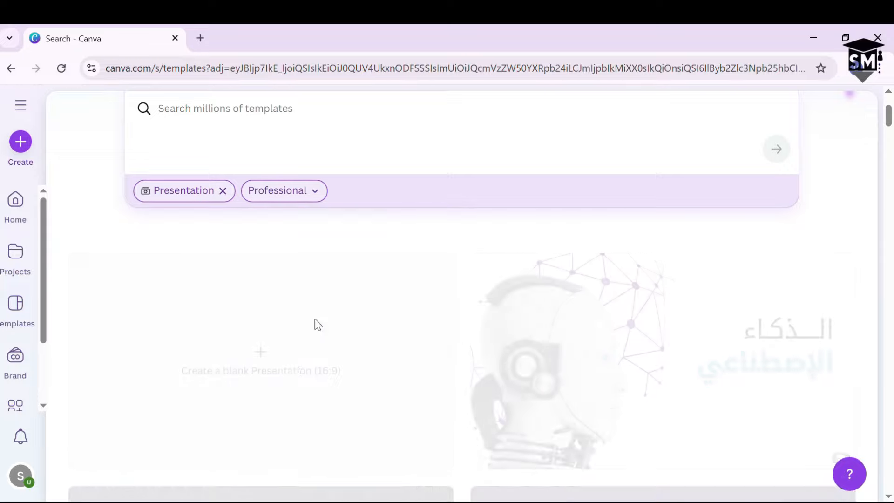
scroll(327, 292, down, 12)
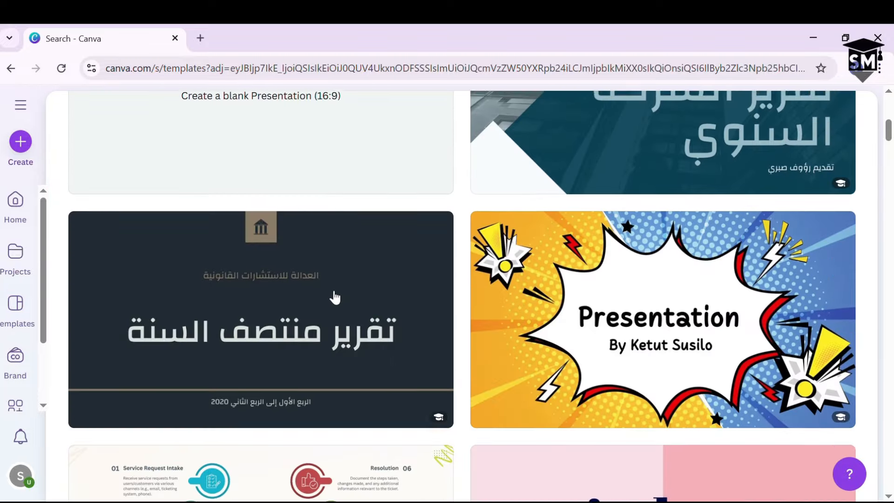
scroll(339, 286, down, 10)
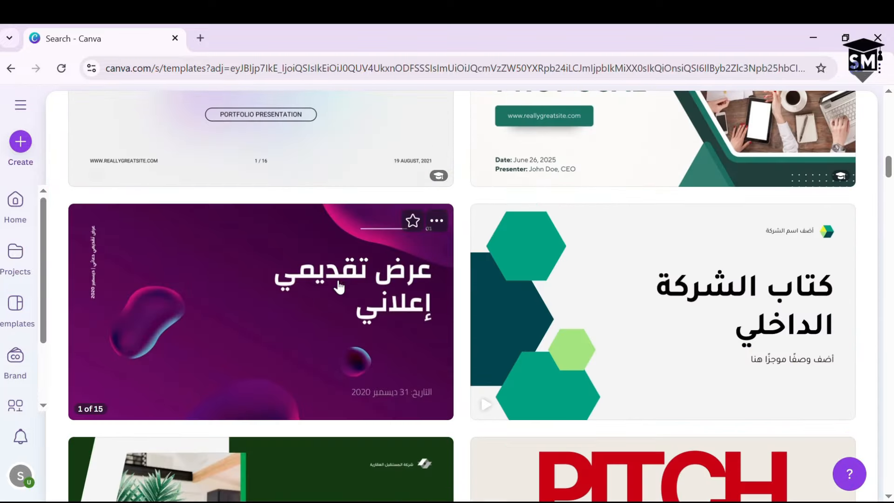
scroll(342, 279, up, 20)
scroll(342, 276, up, 3)
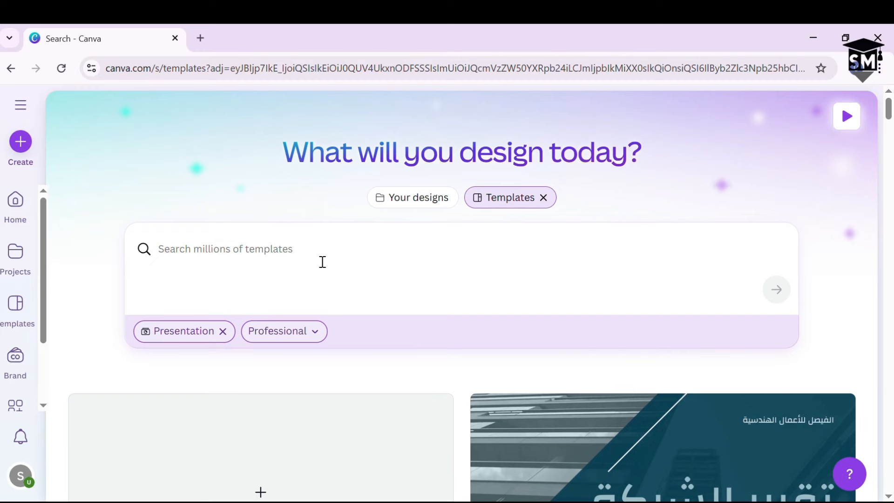
- Search the filtered templates for "facebook post" and browse the results
click(239, 254)
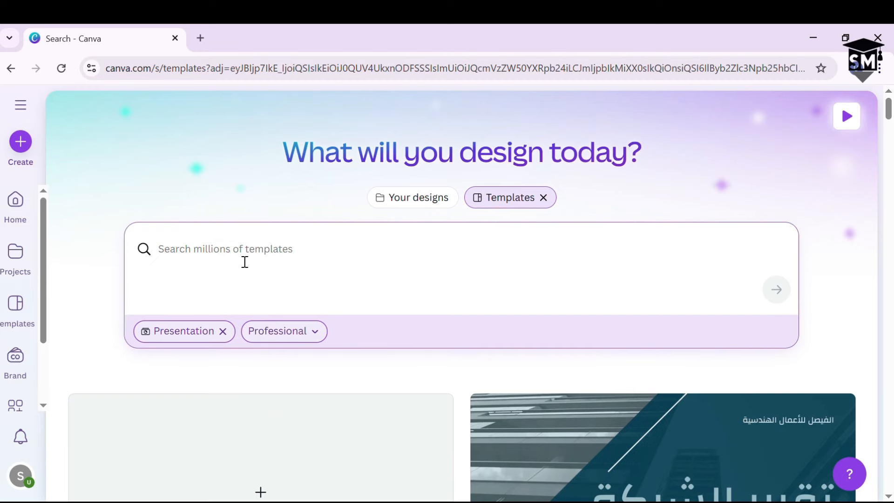
text(fa)
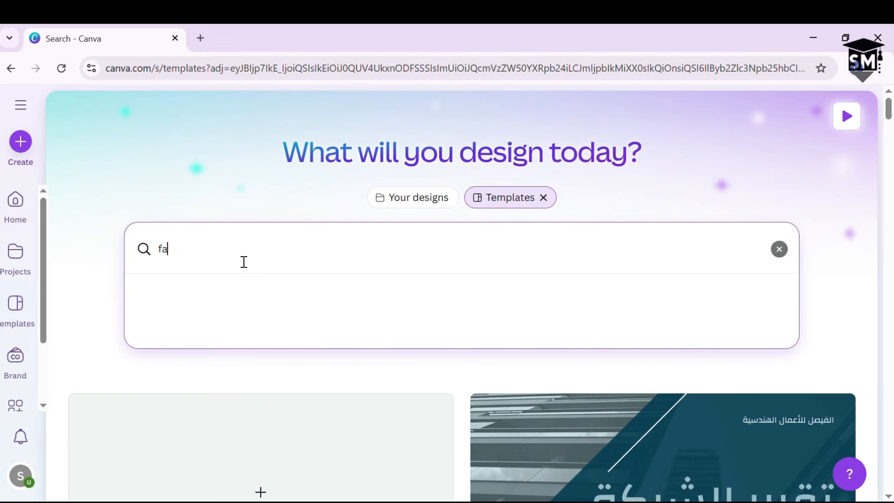
text(ceboo)
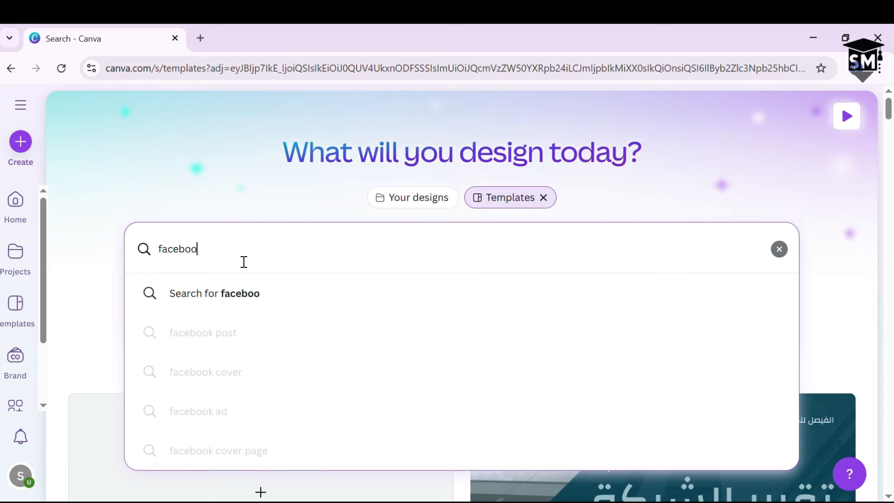
text(k pos)
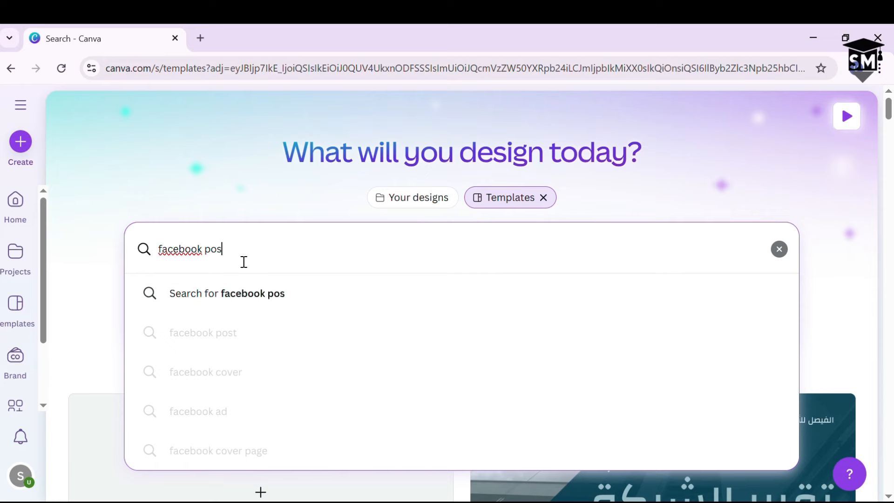
text(t)
key(Return)
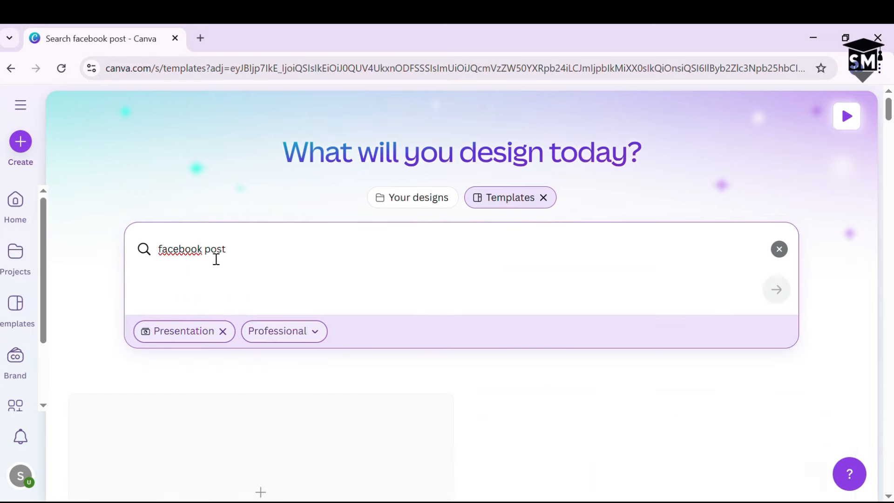
scroll(400, 286, down, 10)
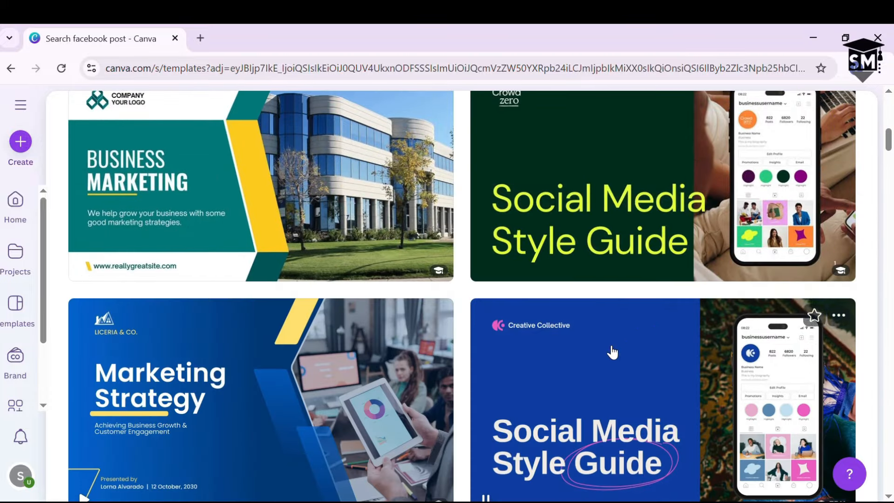
scroll(550, 341, down, 9)
scroll(534, 342, down, 4)
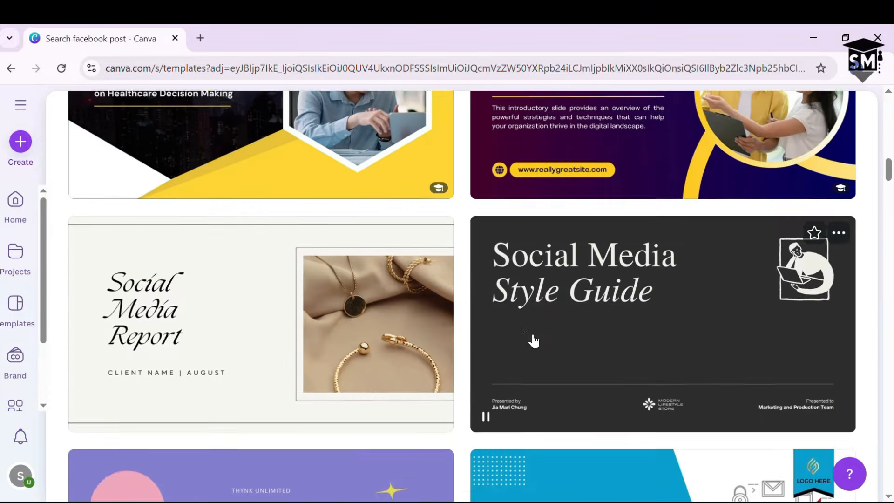
scroll(534, 343, up, 10)
scroll(538, 345, up, 6)
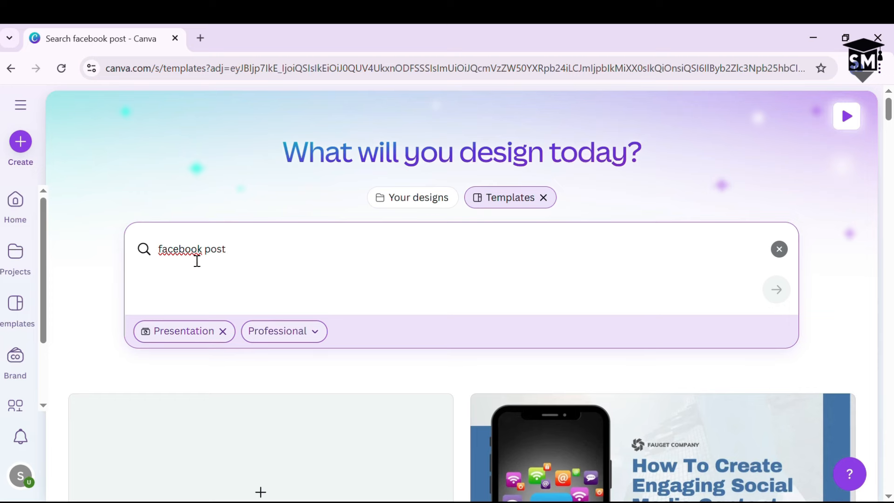
- Open Projects, look over the recent designs and folders, and set the owner filter to Any owner
click(18, 261)
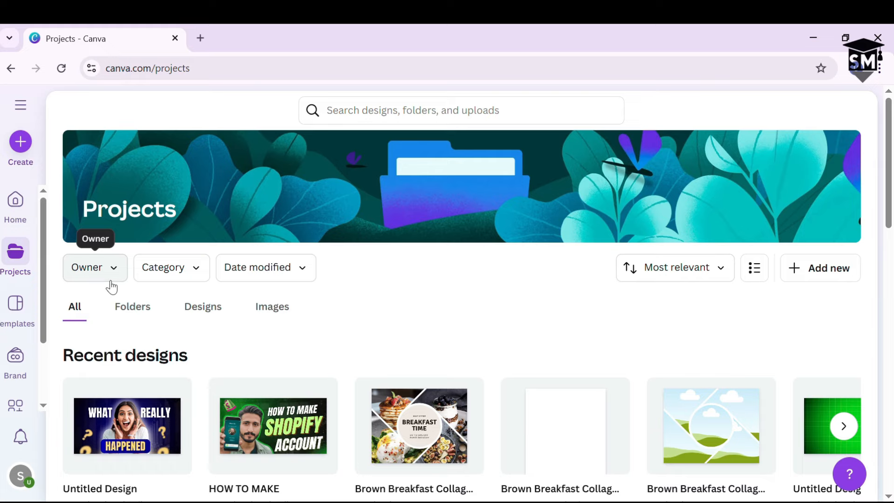
scroll(554, 400, down, 3)
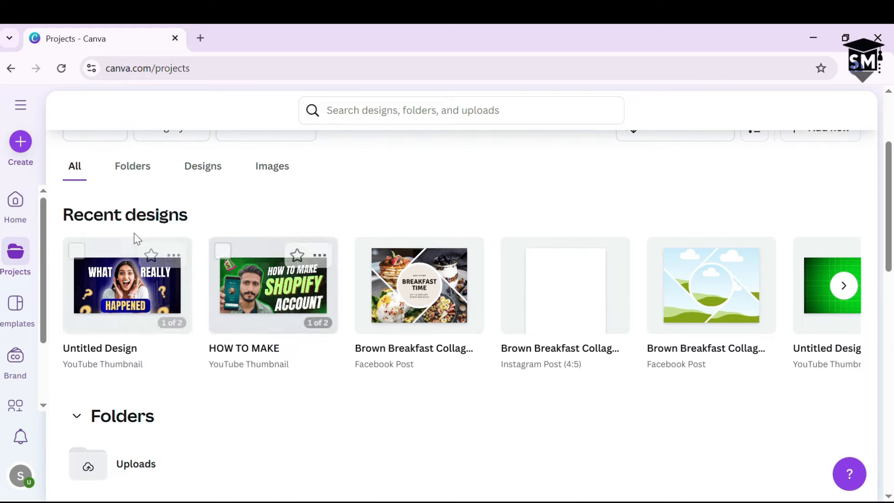
scroll(140, 238, up, 3)
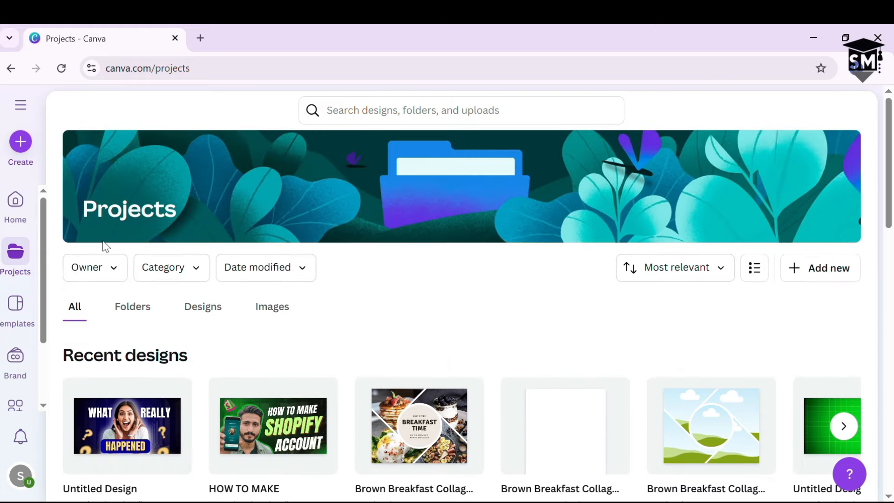
click(106, 274)
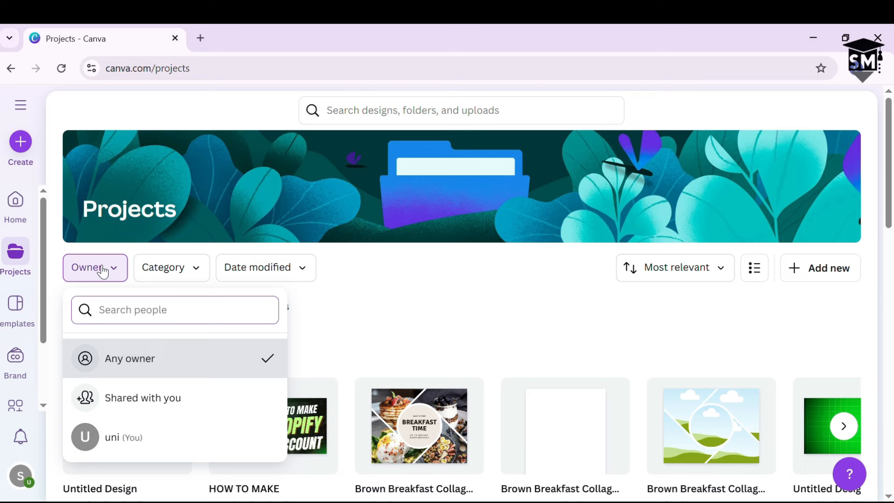
click(155, 368)
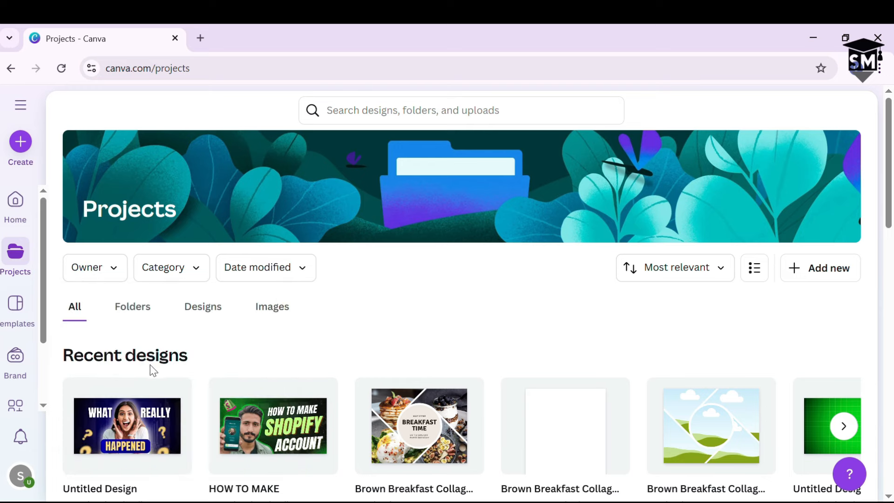
- Check the owner filter options, filter the projects to the YouTube Thumbnail category and look over the matching designs
click(120, 278)
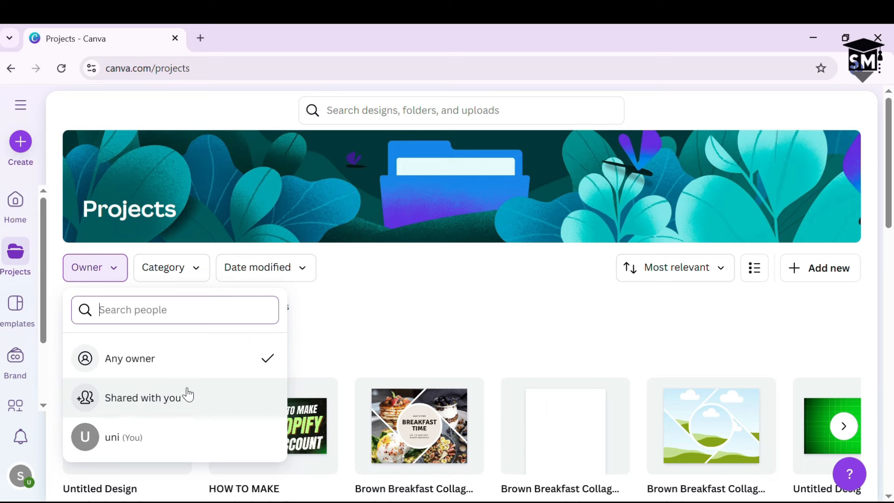
click(191, 274)
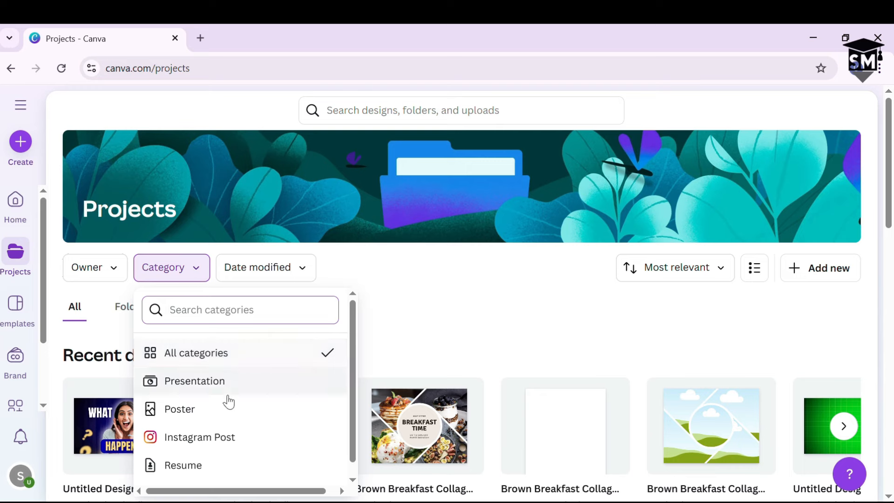
scroll(233, 396, down, 1)
scroll(232, 396, down, 5)
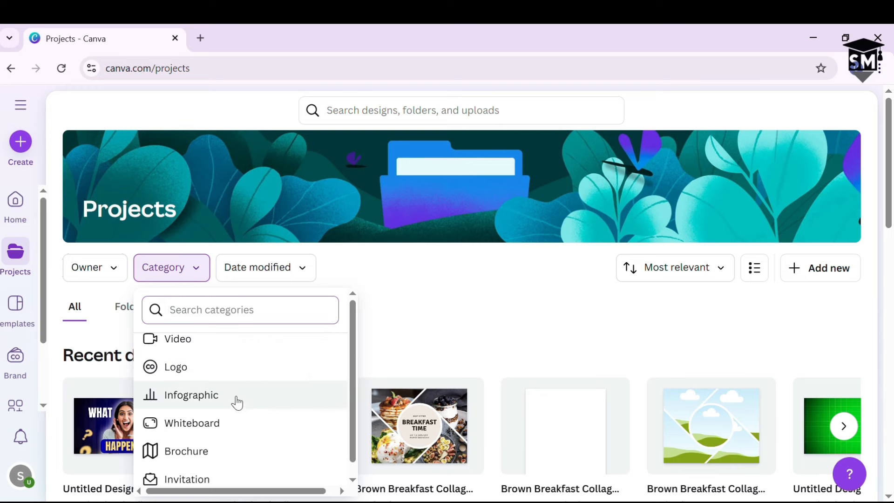
scroll(237, 396, up, 2)
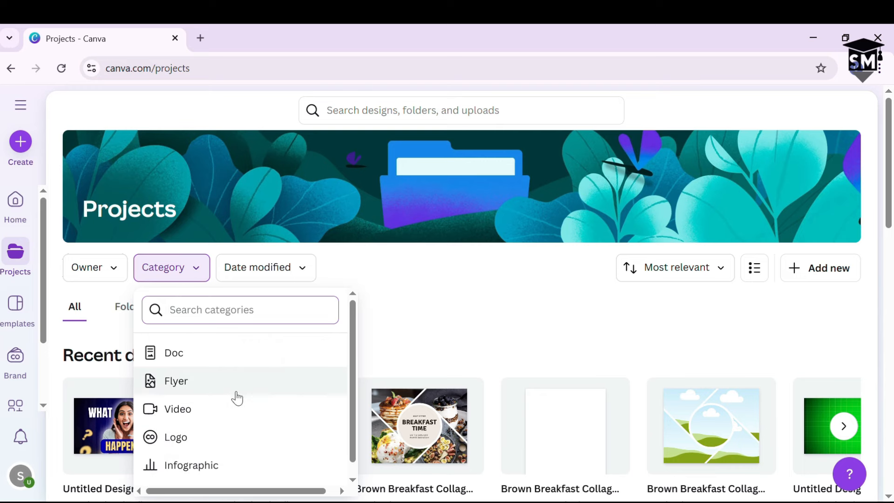
scroll(246, 403, down, 4)
scroll(256, 405, down, 1)
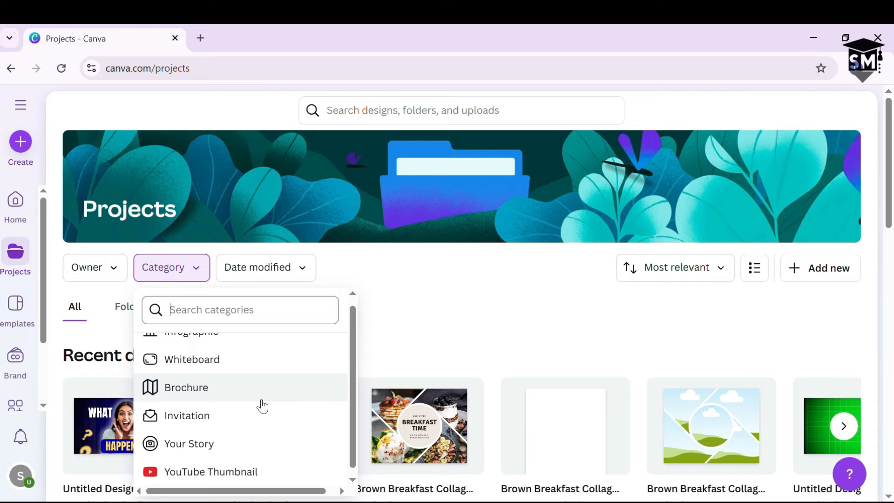
click(269, 467)
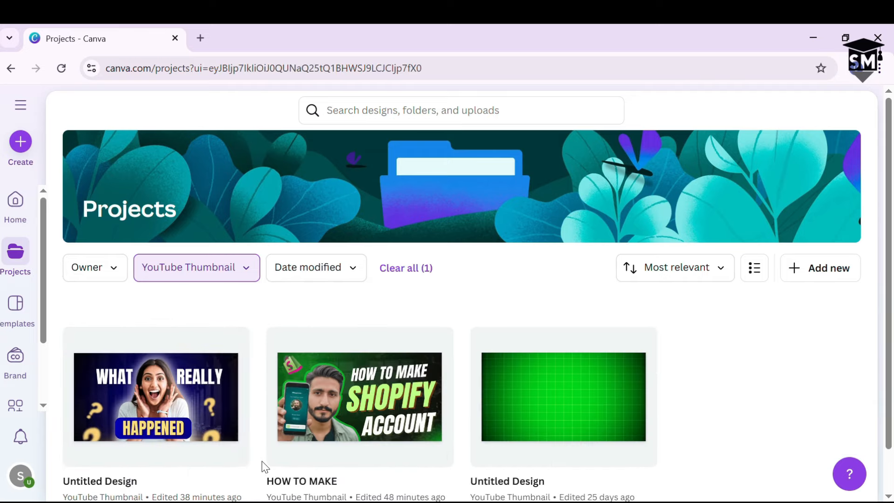
scroll(280, 433, down, 1)
scroll(291, 404, up, 1)
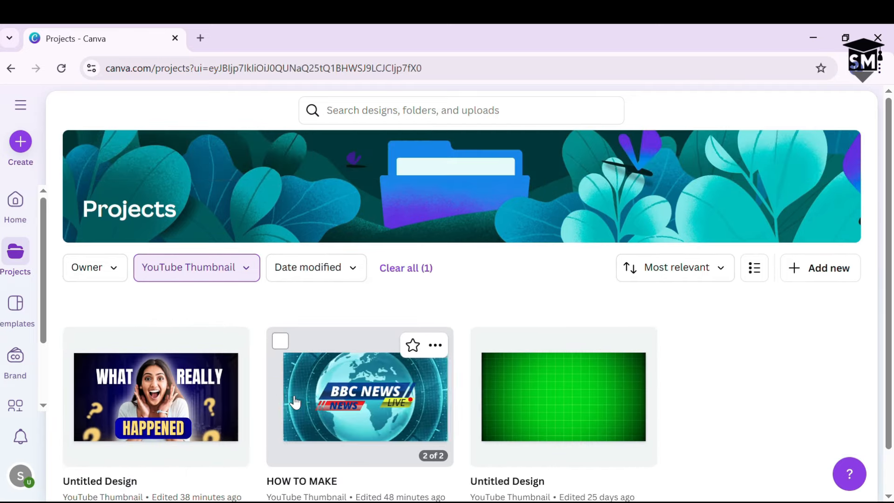
- Switch the projects' category filter to Poster and look over the date modified options without changing them
click(241, 267)
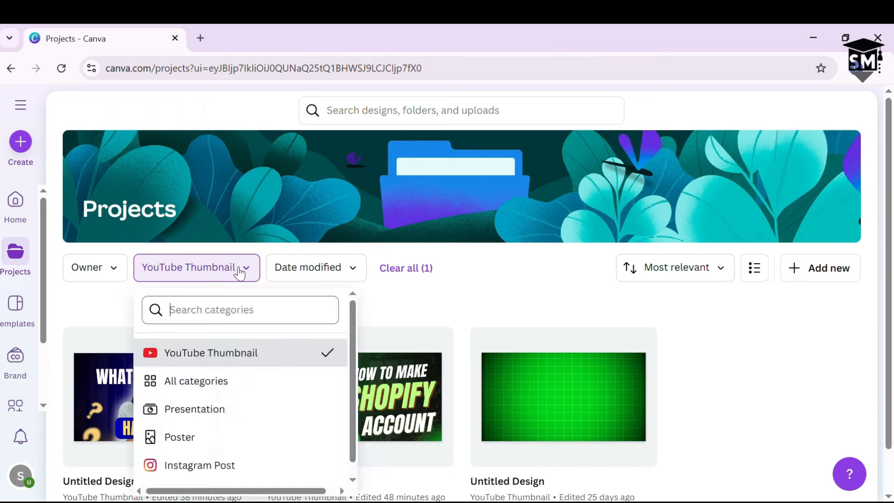
scroll(237, 423, down, 3)
scroll(237, 425, up, 1)
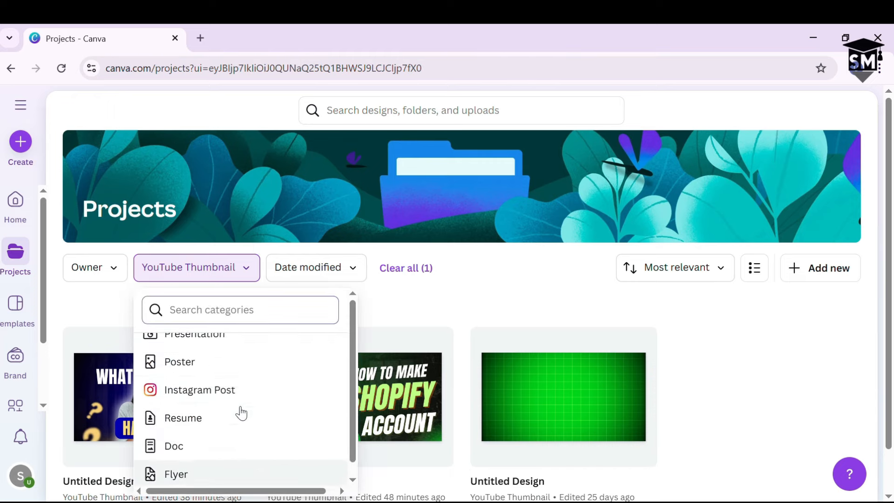
click(247, 369)
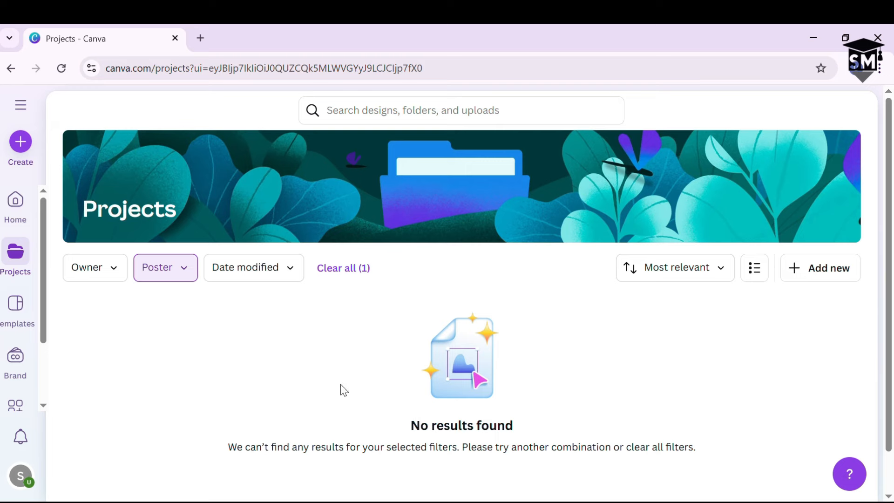
click(279, 276)
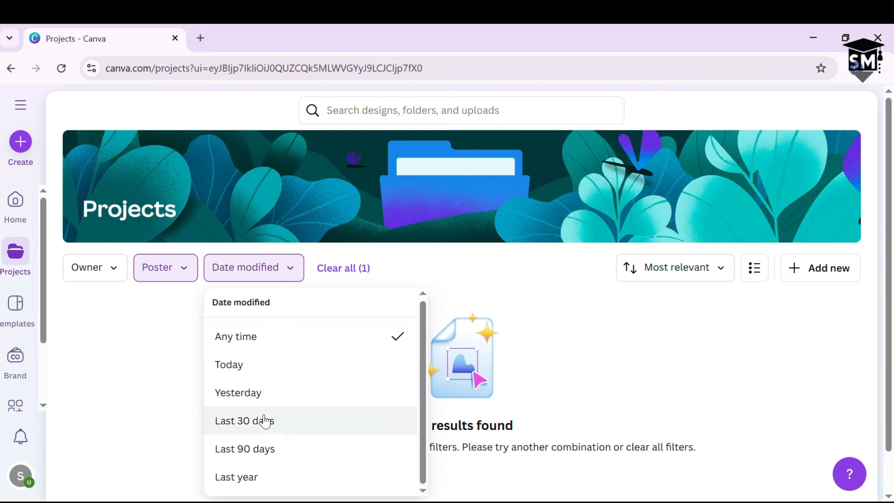
click(148, 373)
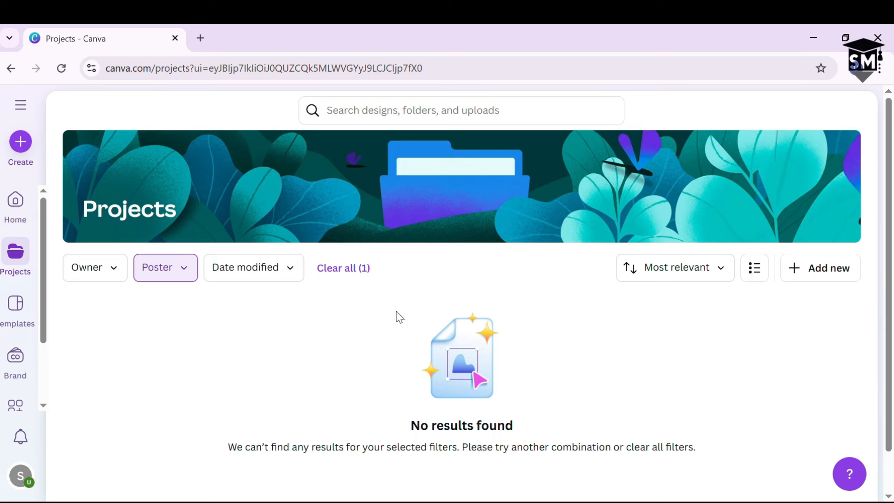
- Reload the unfiltered Projects page and look through its Folders, Designs and Images views
click(22, 262)
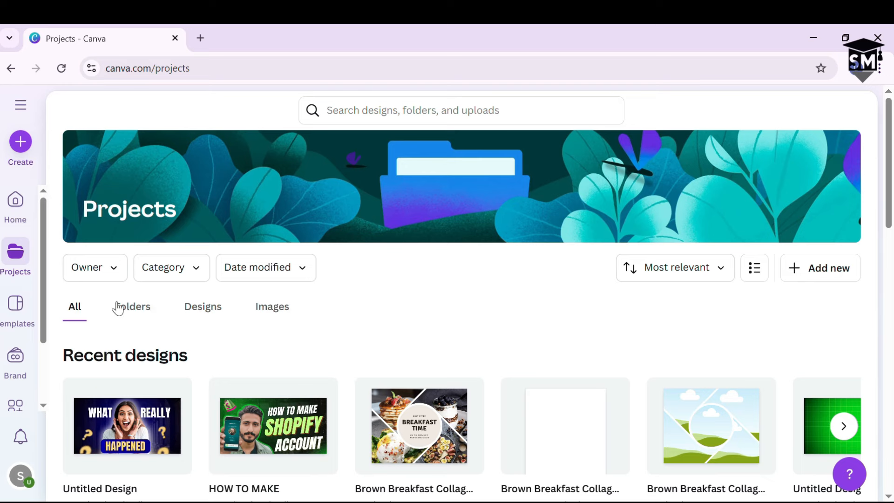
click(141, 311)
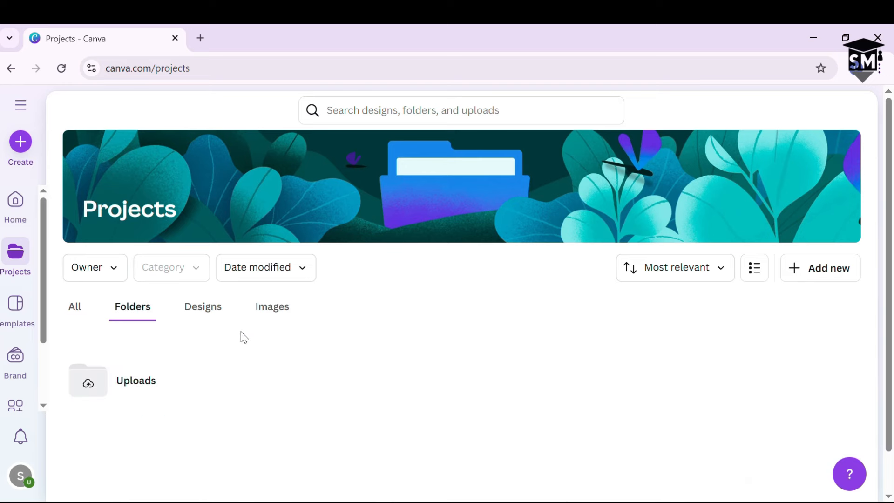
scroll(242, 335, down, 1)
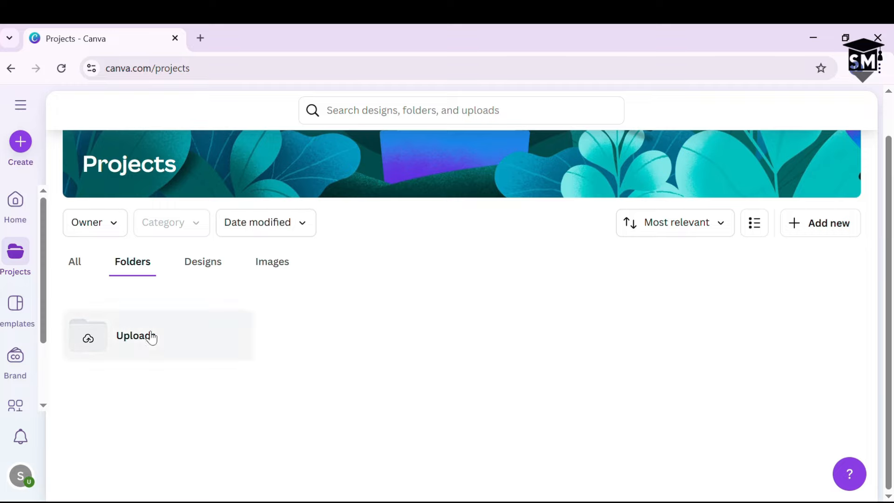
click(204, 264)
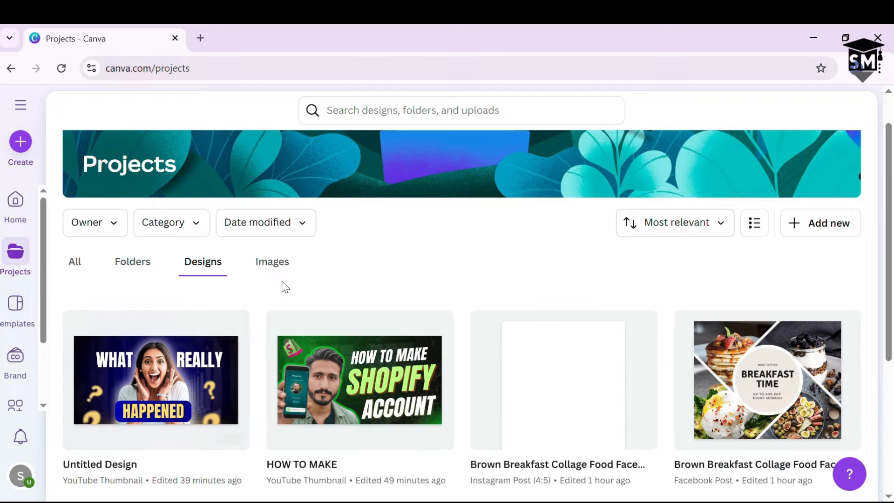
click(279, 264)
scroll(349, 335, down, 1)
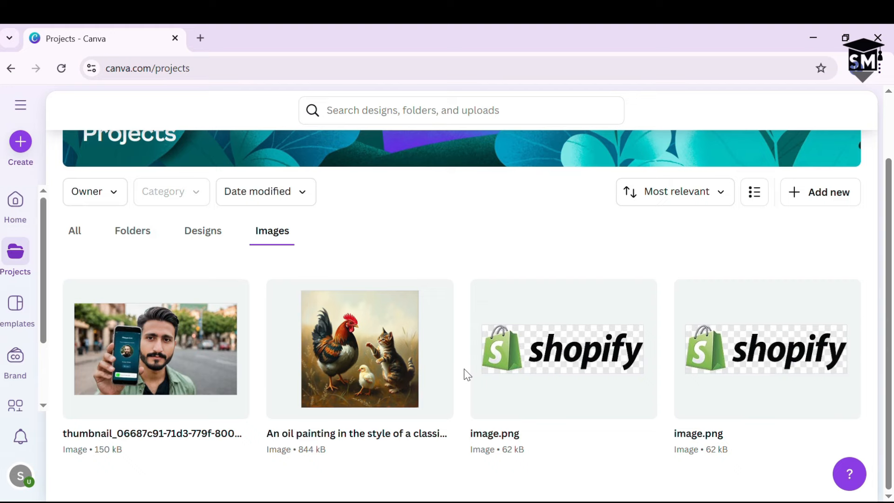
- Open the Templates area and browse the designs suggested under Start exploring
click(14, 321)
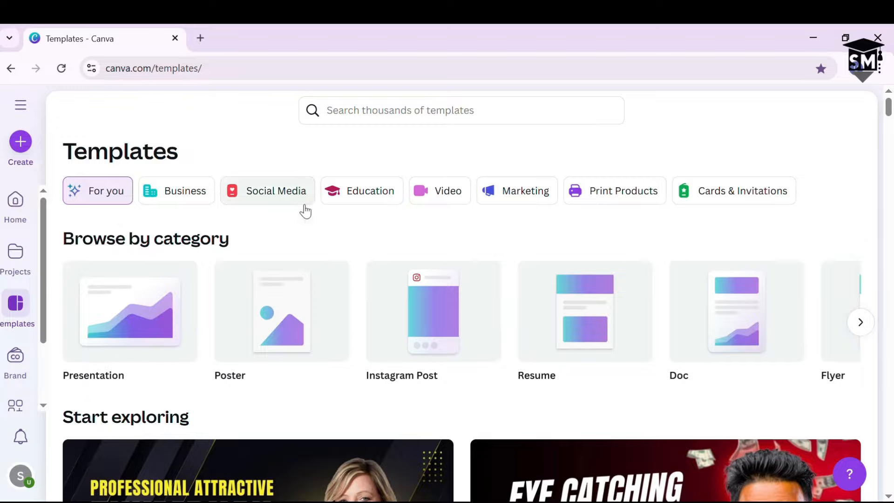
scroll(307, 223, down, 15)
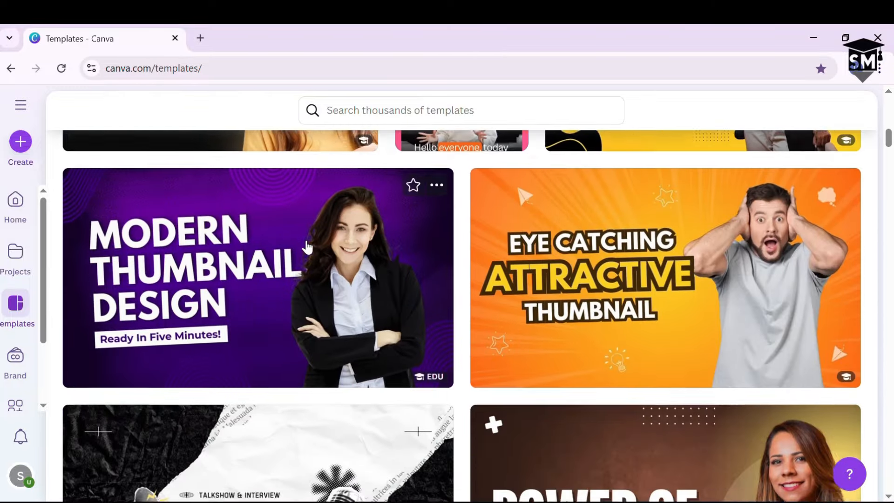
scroll(306, 246, down, 20)
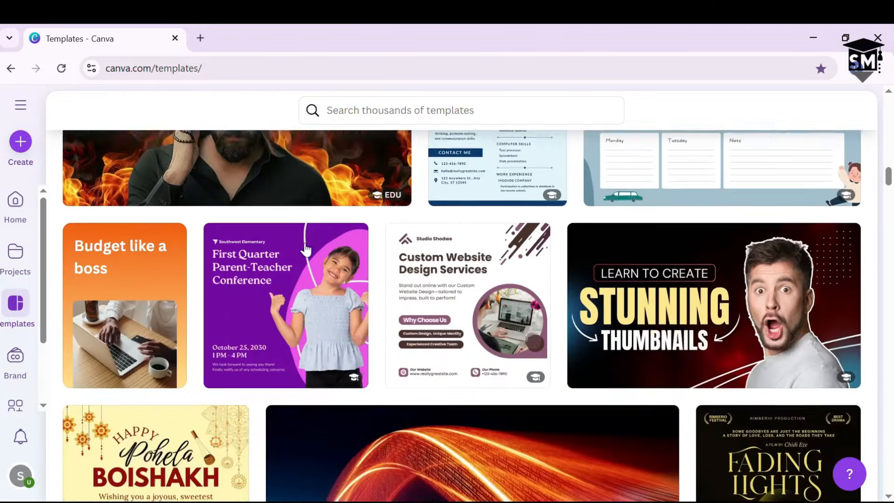
scroll(306, 250, up, 20)
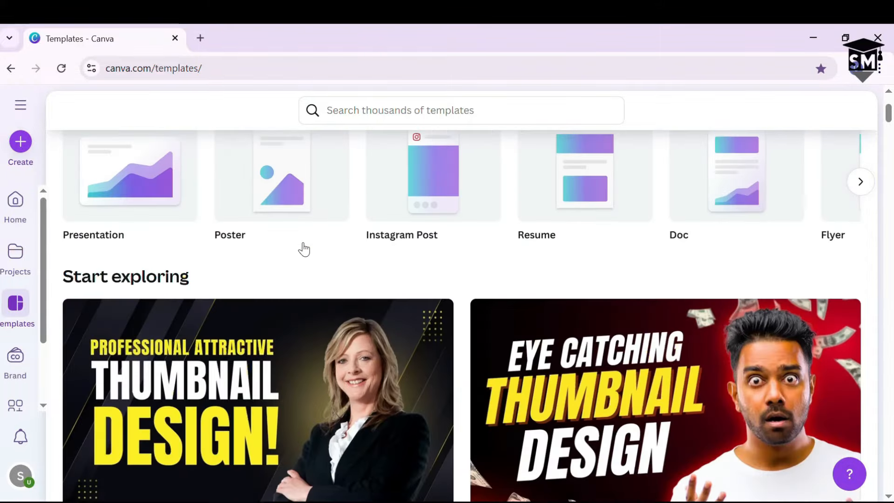
- Open the Dark Blue and Yellow Bold Modern Professional Attractive YouTube Thumbnail template for customizing
scroll(304, 251, up, 2)
scroll(300, 251, down, 3)
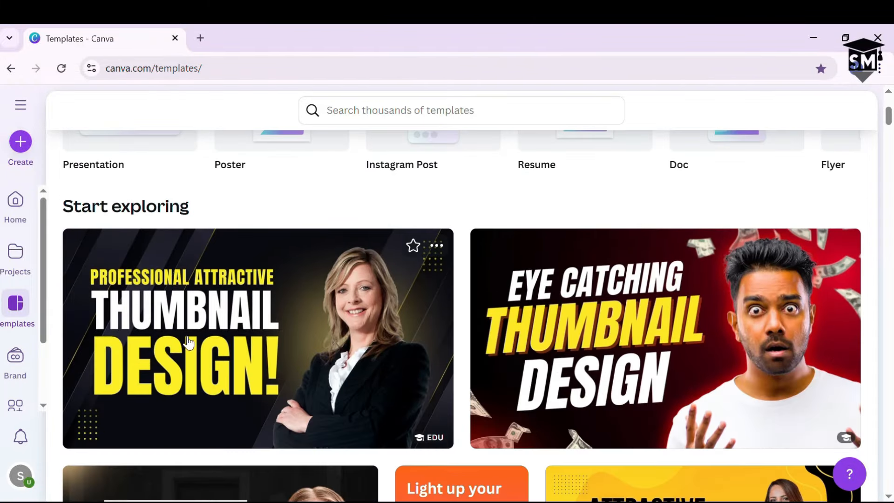
click(247, 324)
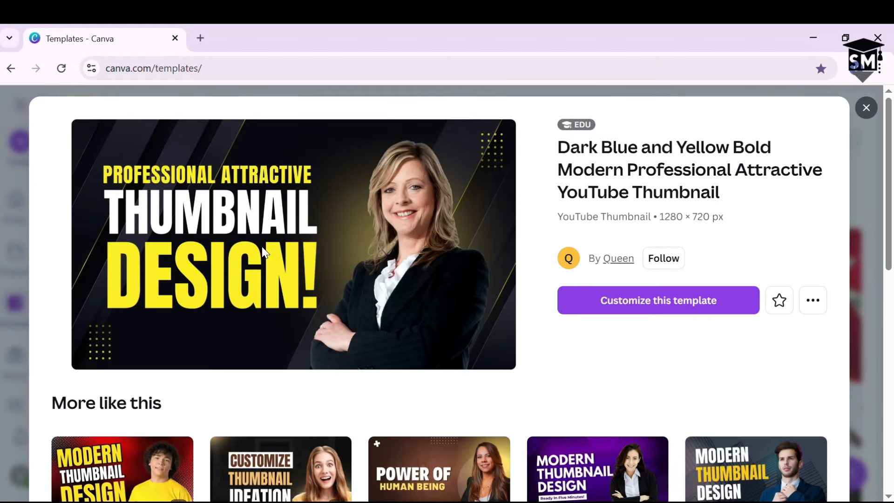
click(676, 308)
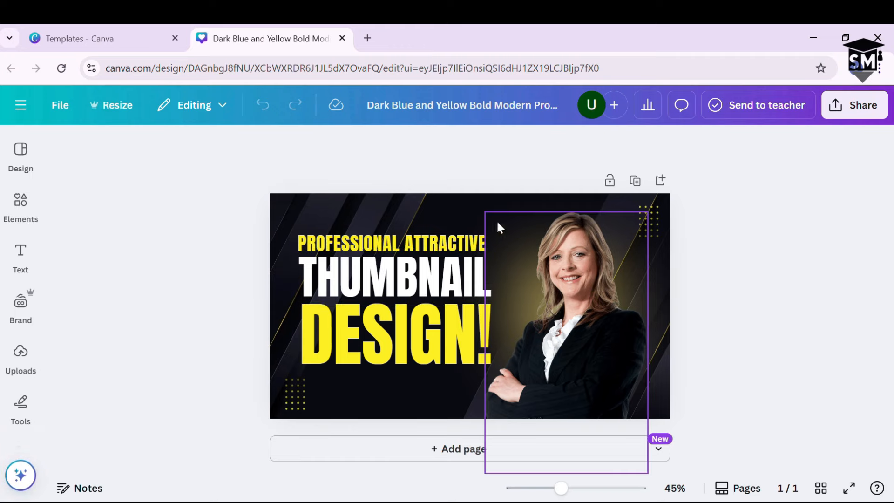
- Try moving the woman's photo up and to the left in the thumbnail, and undo the changes
click(638, 264)
drag(638, 263, 578, 168)
click(262, 105)
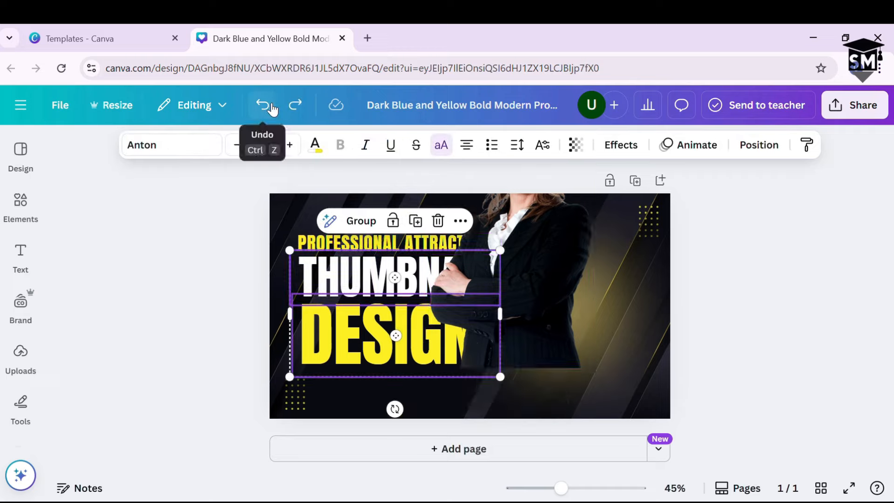
click(263, 104)
- Close the customized thumbnail design and its template preview to return to the template gallery
click(108, 39)
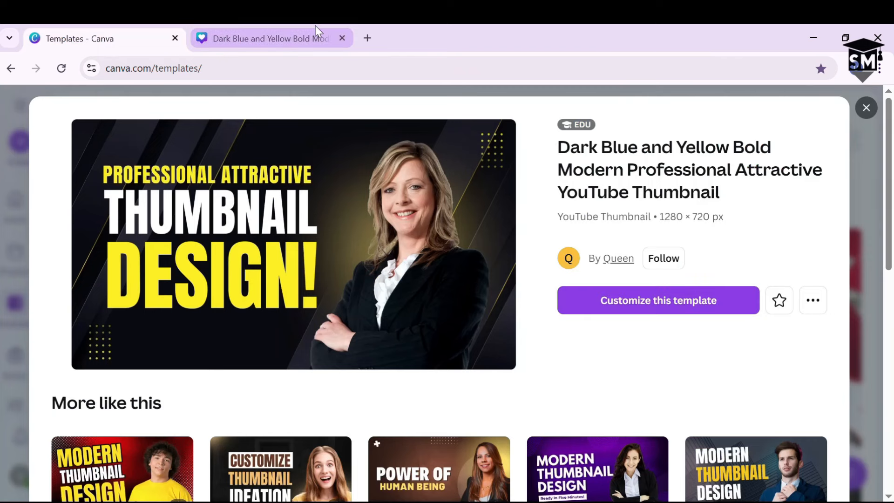
click(342, 38)
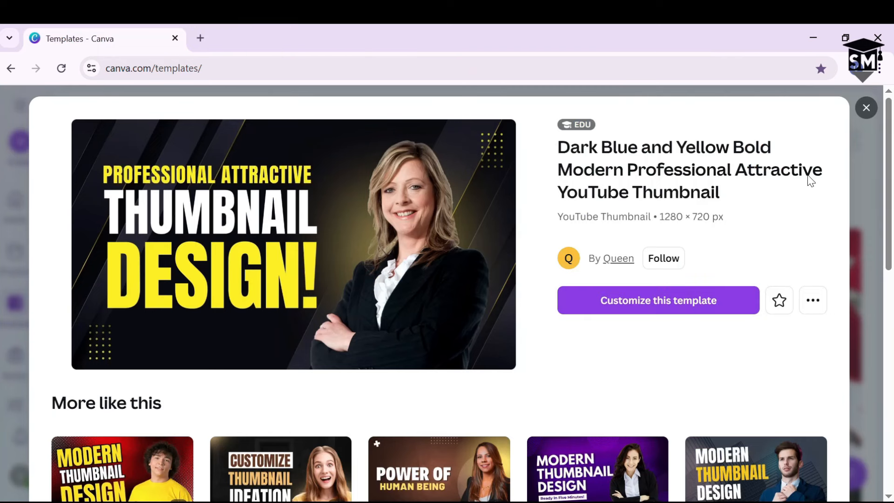
click(866, 108)
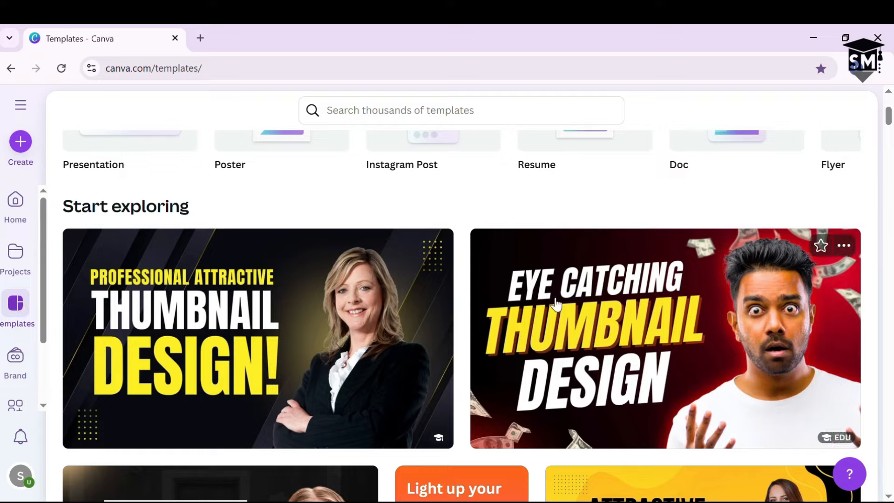
- Browse more suggested templates and go through the template categories up to YouTube Thumbnail
scroll(555, 326, down, 7)
scroll(271, 311, up, 10)
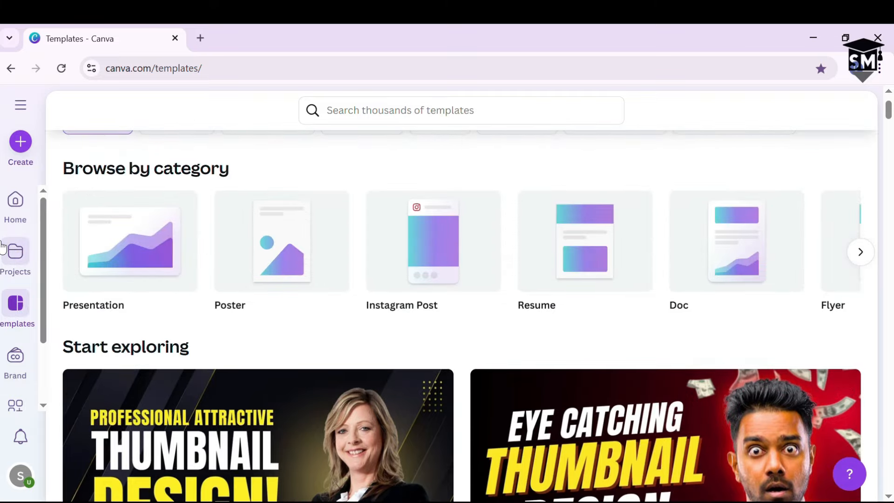
click(861, 252)
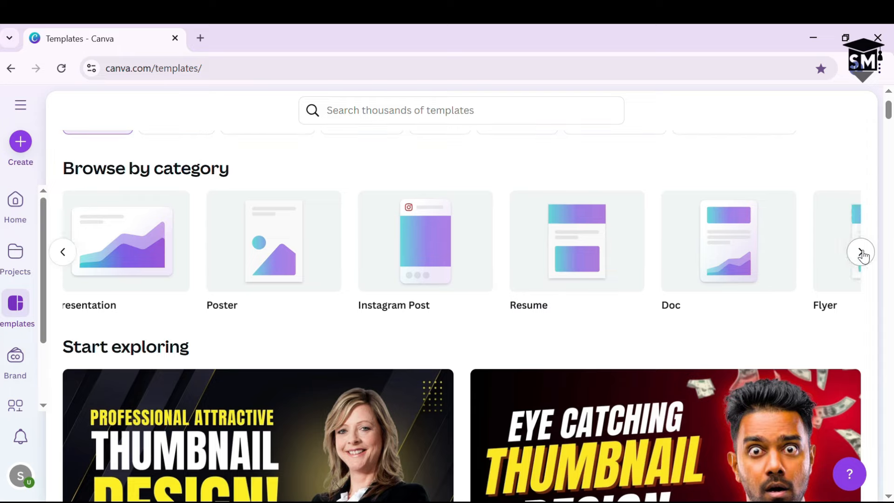
click(861, 253)
- Remove the Canva Templates filter from the search, enter "insta" and look over the suggested searches
click(435, 119)
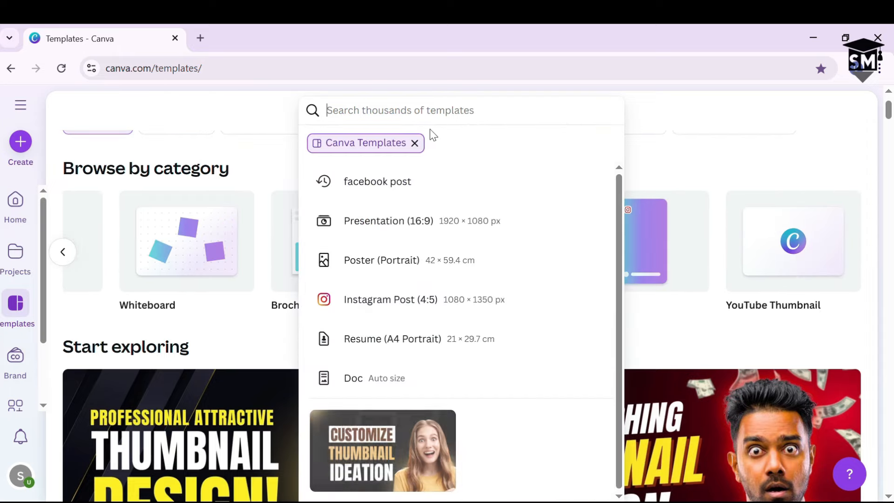
click(414, 143)
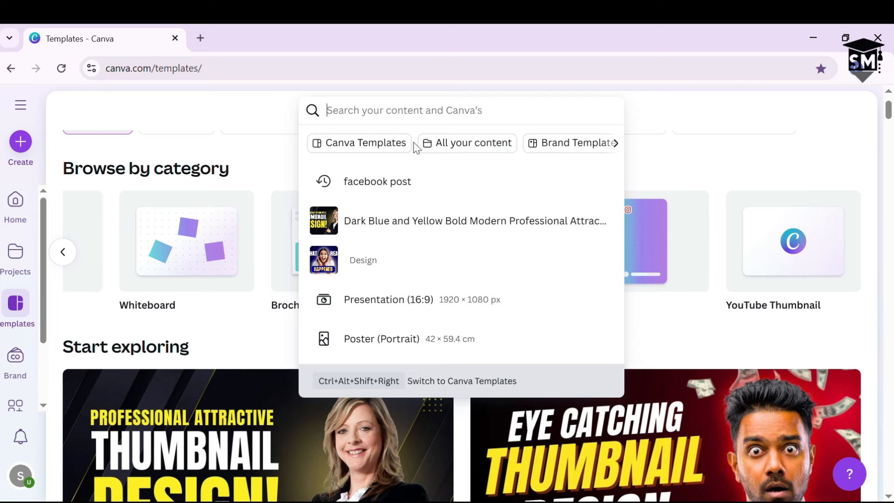
text(insta)
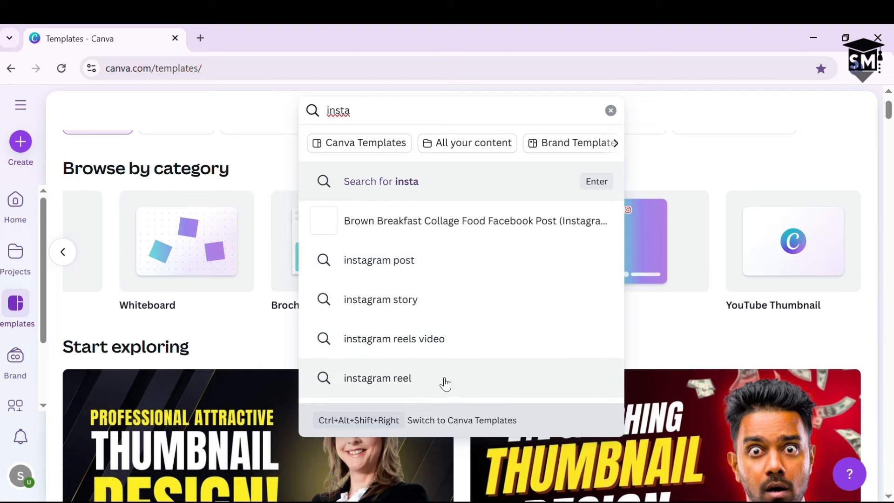
scroll(445, 339, down, 5)
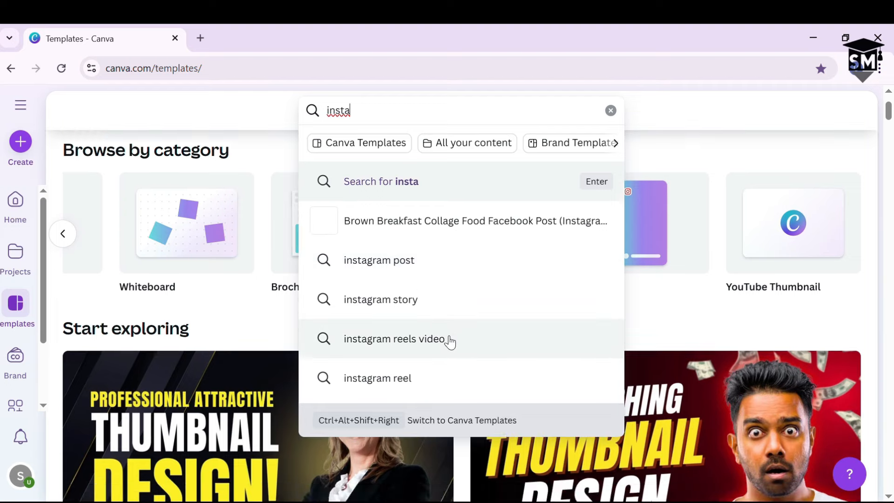
scroll(451, 331, up, 3)
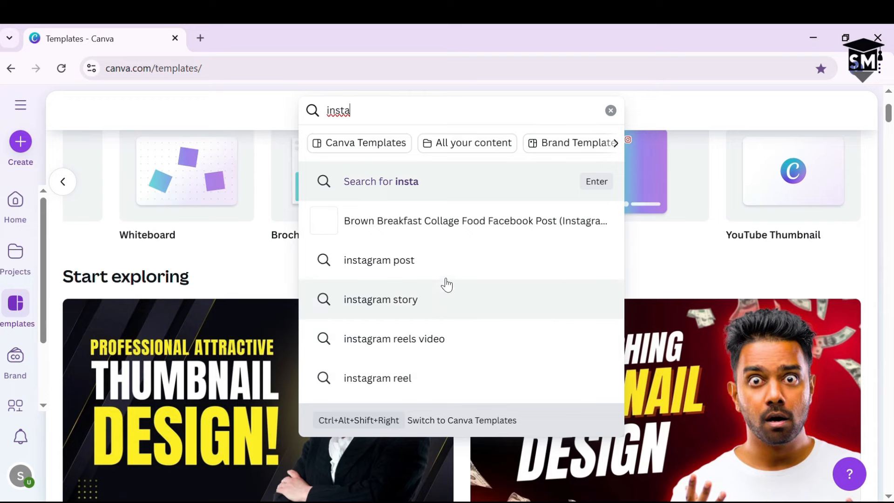
- Search for the suggested "instagram post" and browse the Canva Templates results
click(444, 264)
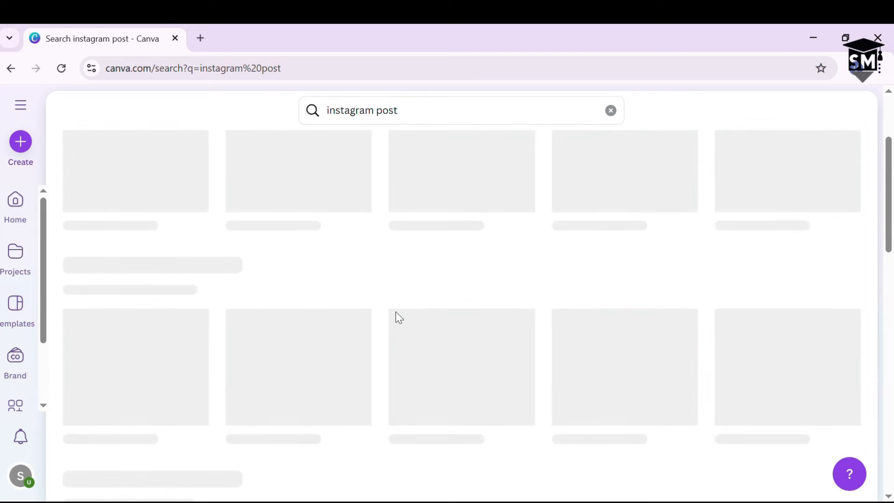
scroll(400, 319, down, 9)
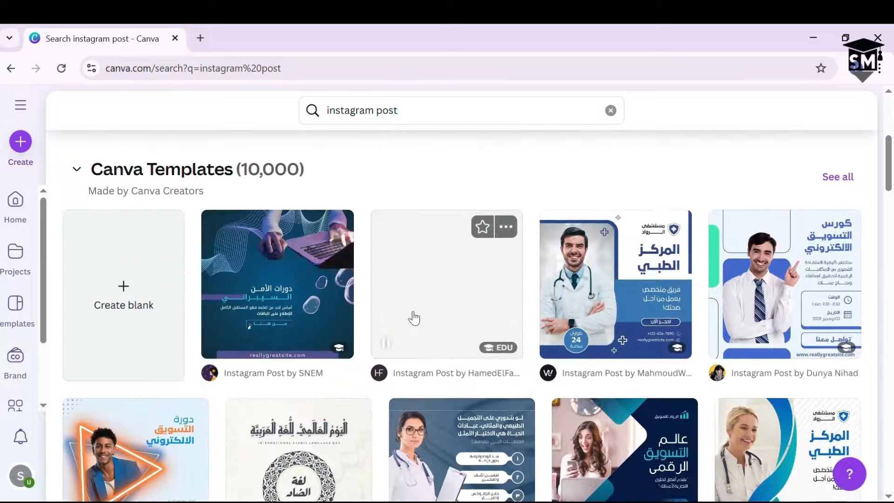
scroll(288, 294, down, 4)
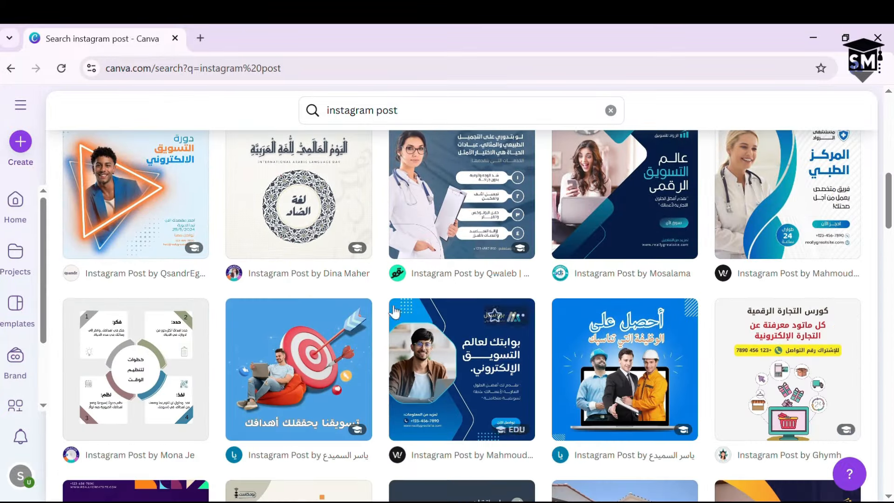
scroll(367, 305, down, 1)
scroll(367, 305, down, 10)
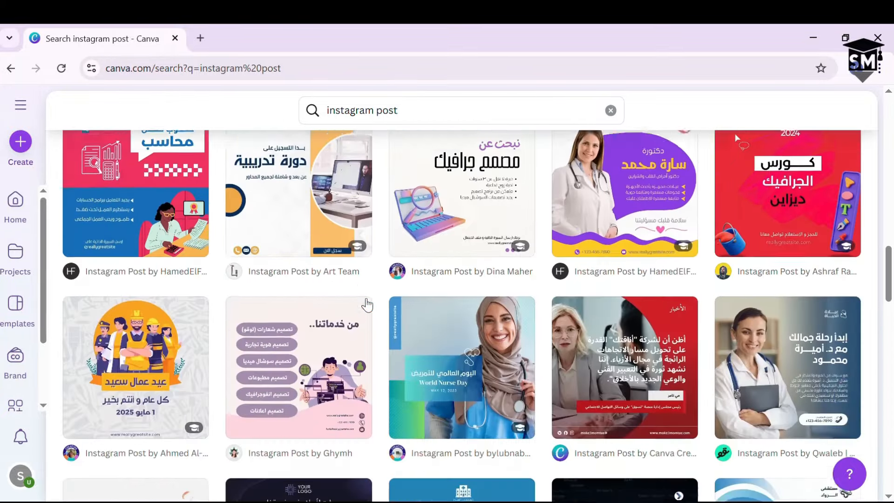
scroll(366, 302, up, 12)
scroll(372, 291, up, 8)
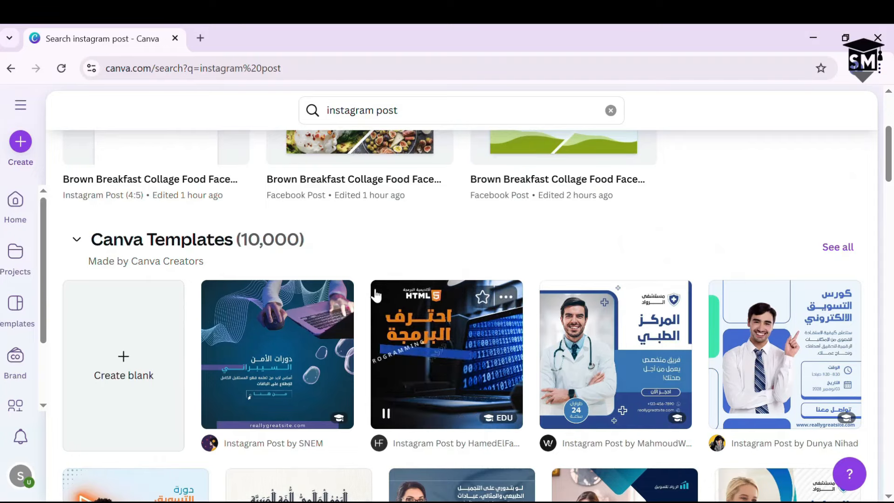
scroll(389, 295, down, 4)
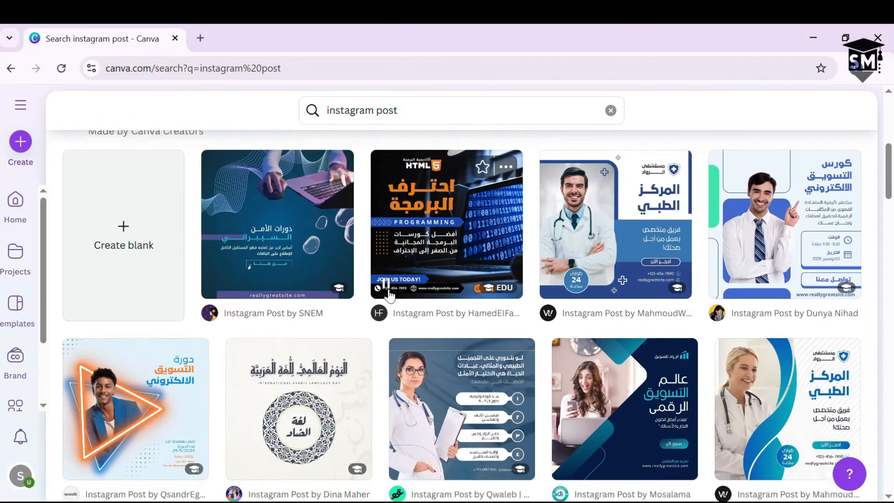
scroll(279, 251, up, 4)
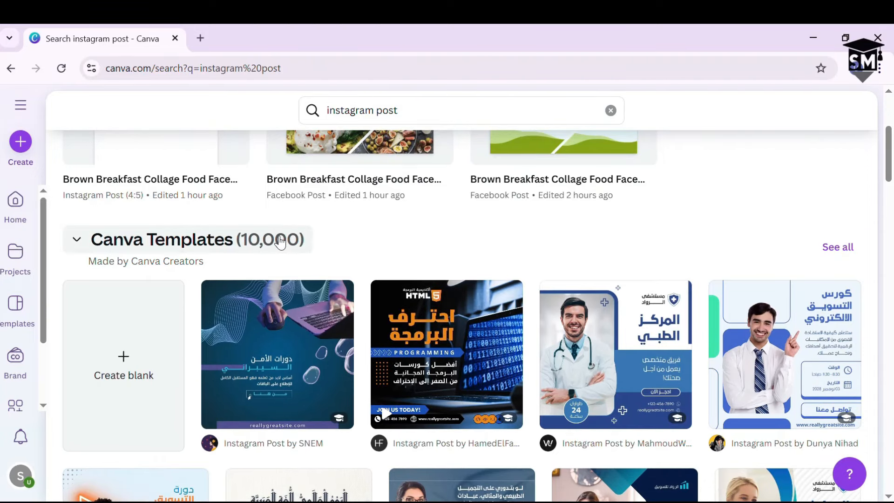
scroll(310, 329, down, 15)
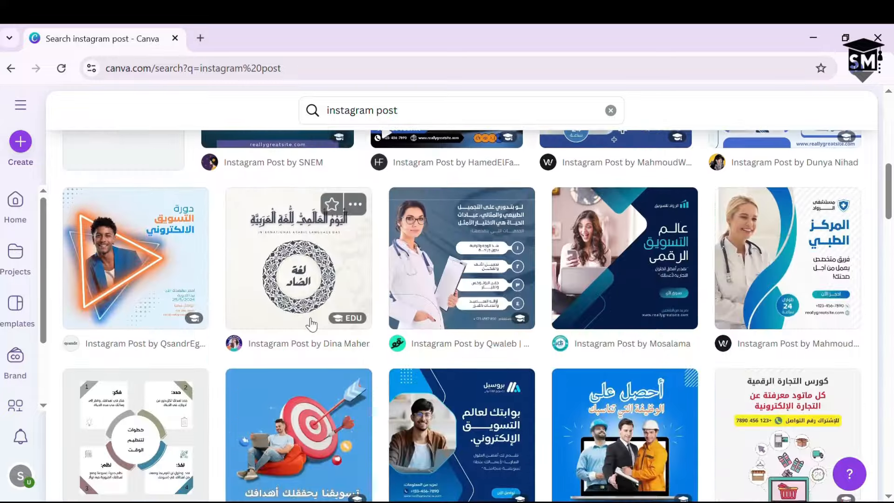
scroll(312, 315, down, 10)
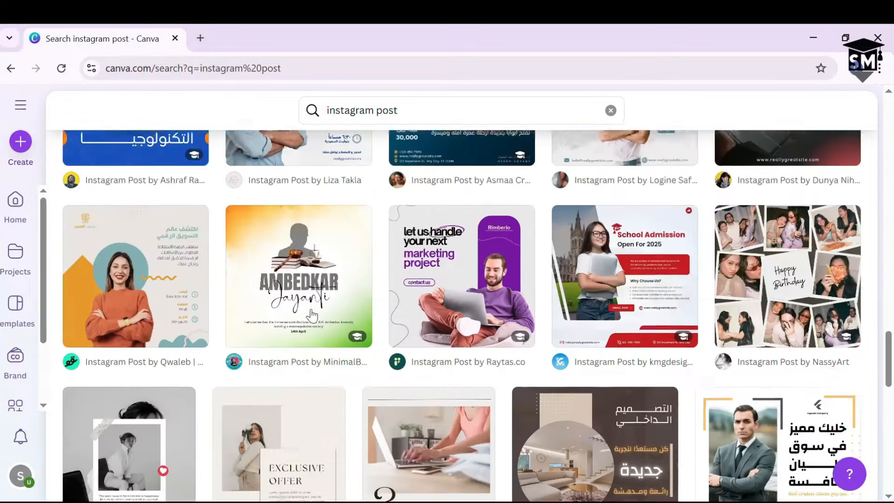
- Open the purple "let us handle your next marketing project" Instagram post template and customize it as a new design
scroll(452, 290, up, 4)
click(451, 289)
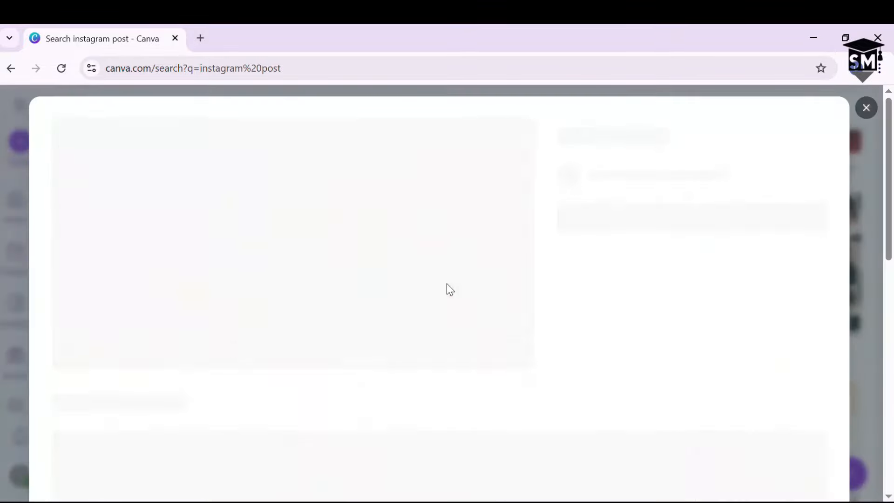
click(603, 300)
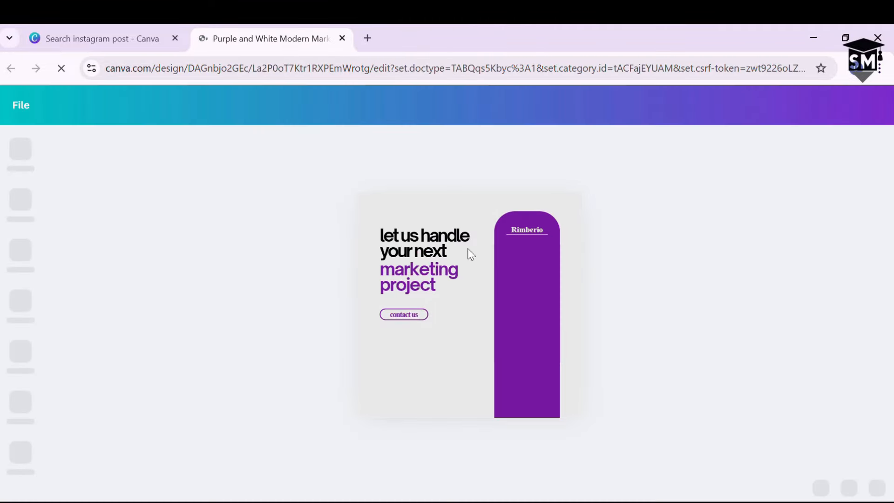
- Move the "marketing project" text to the right and the man's photo slightly up, and close the design and its template preview
drag(428, 287, 495, 289)
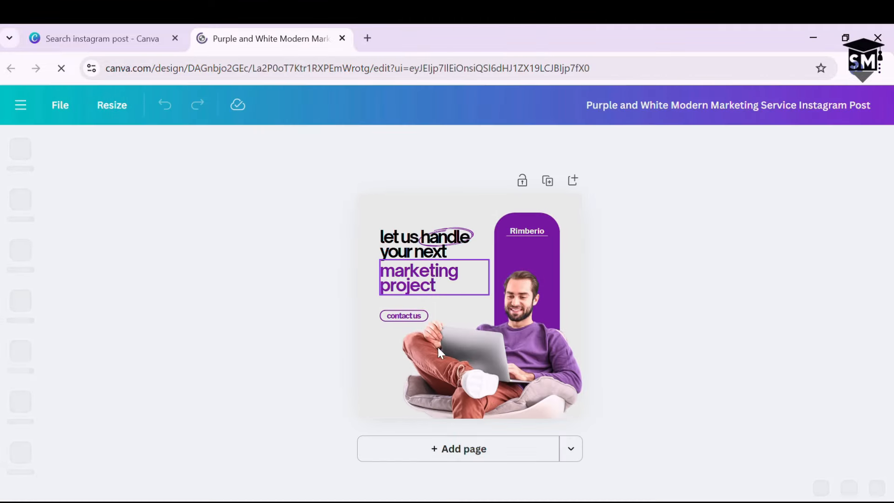
drag(477, 367, 469, 387)
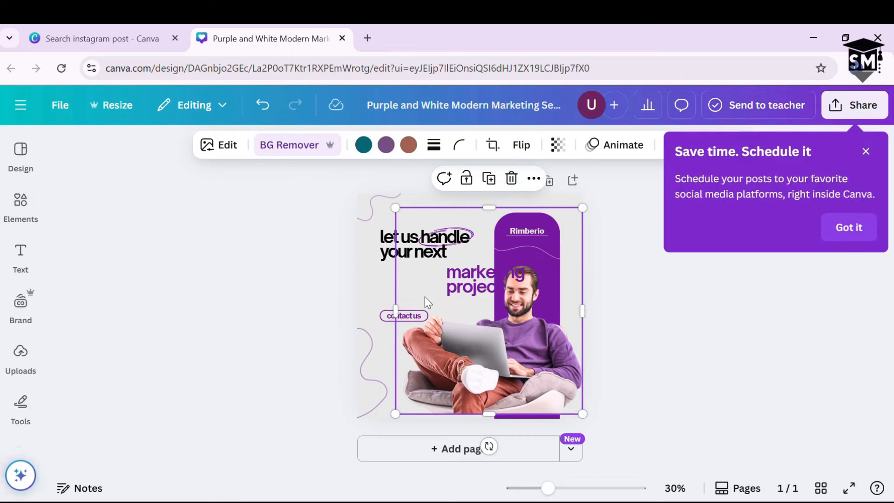
click(340, 39)
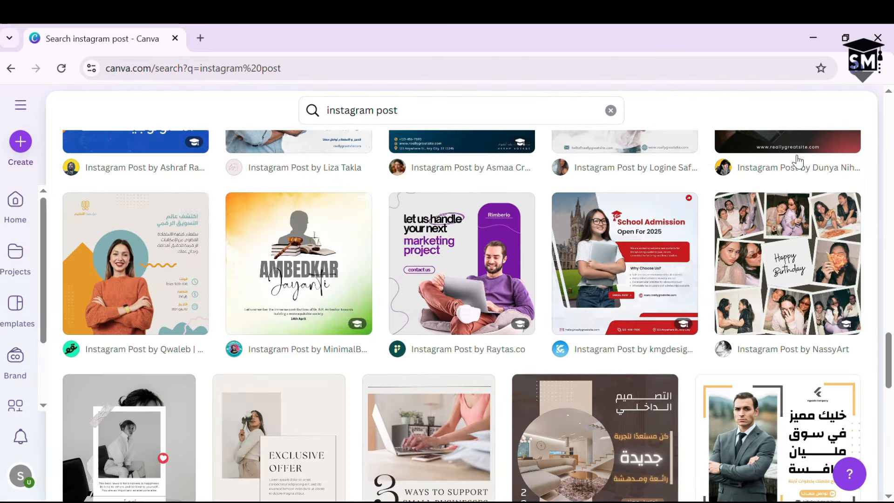
click(866, 109)
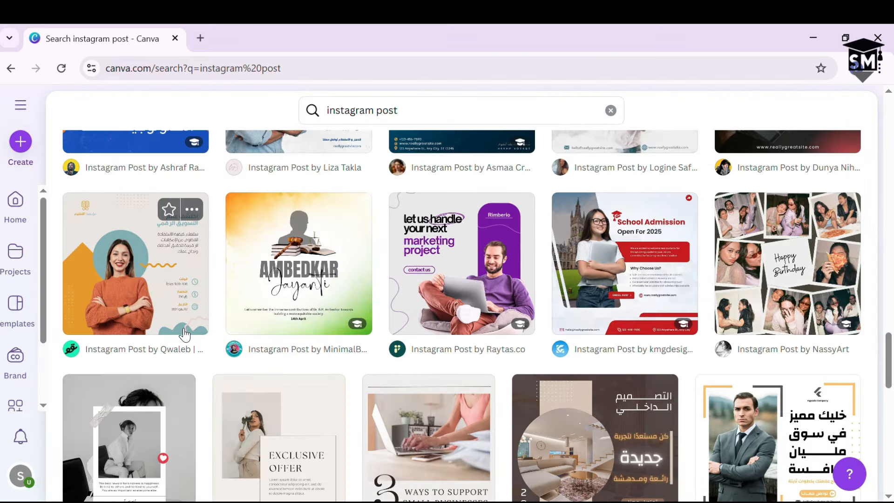
- Go to the Brand section and look over the Brand Templates page
scroll(12, 279, down, 2)
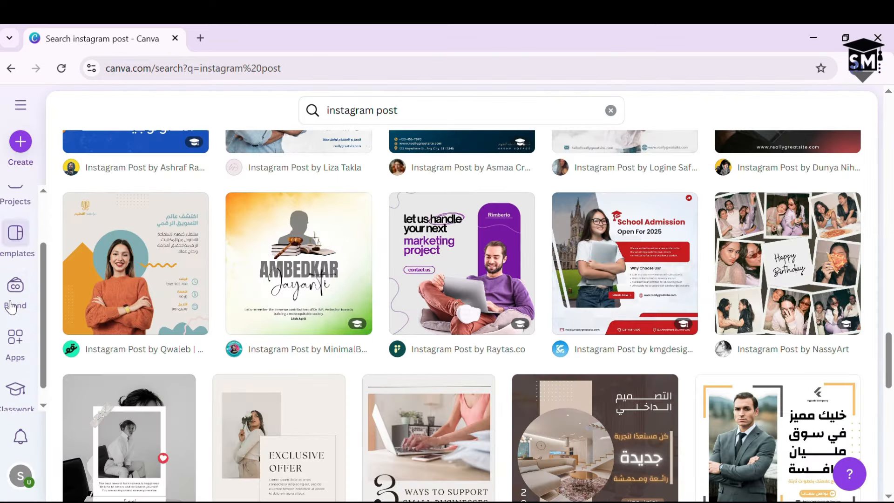
click(15, 289)
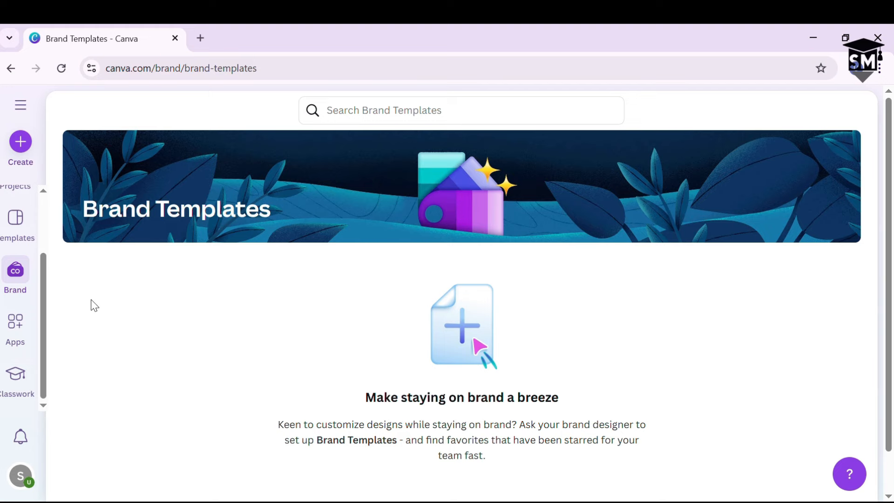
scroll(91, 305, down, 1)
- Go to the Apps page and search the app directory for "dal e"
click(18, 324)
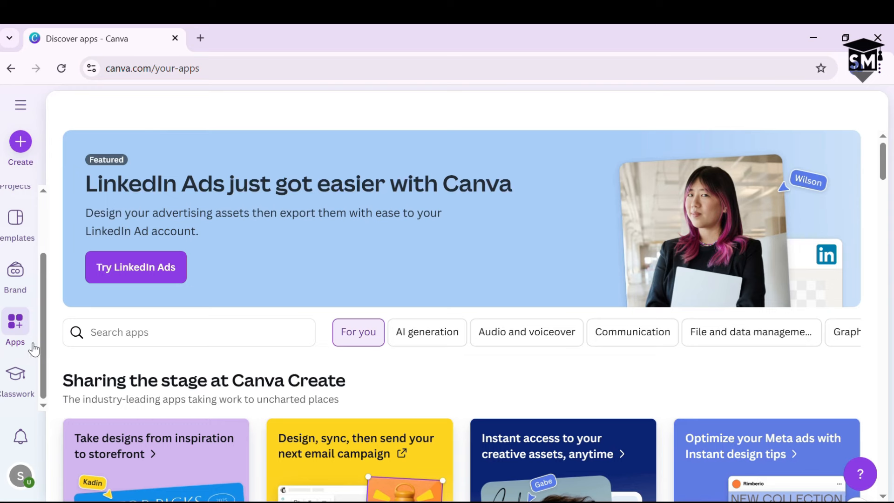
click(138, 335)
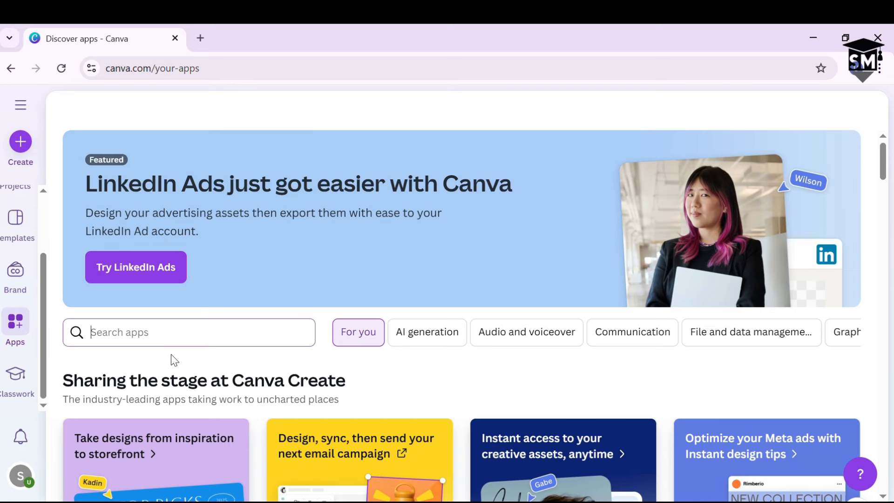
text(dal e)
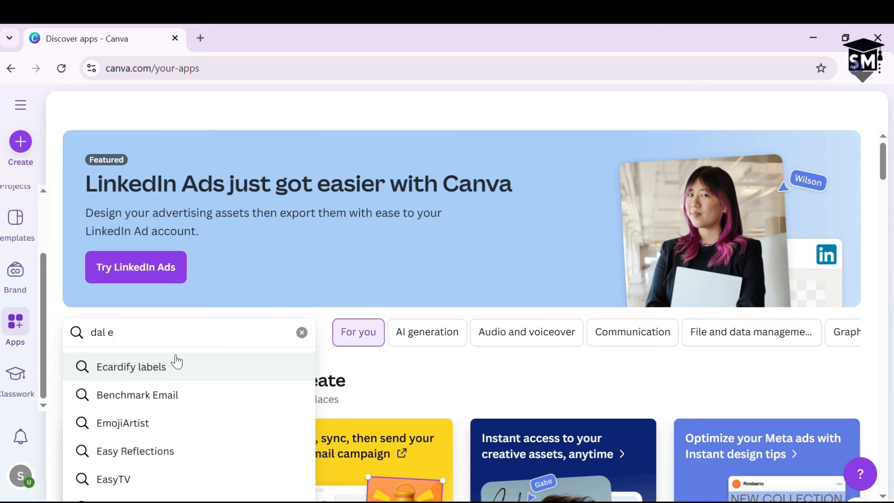
key(Left)
key(Left)
text(l)
key(BackSpace)
key(Right)
key(Right)
key(Return)
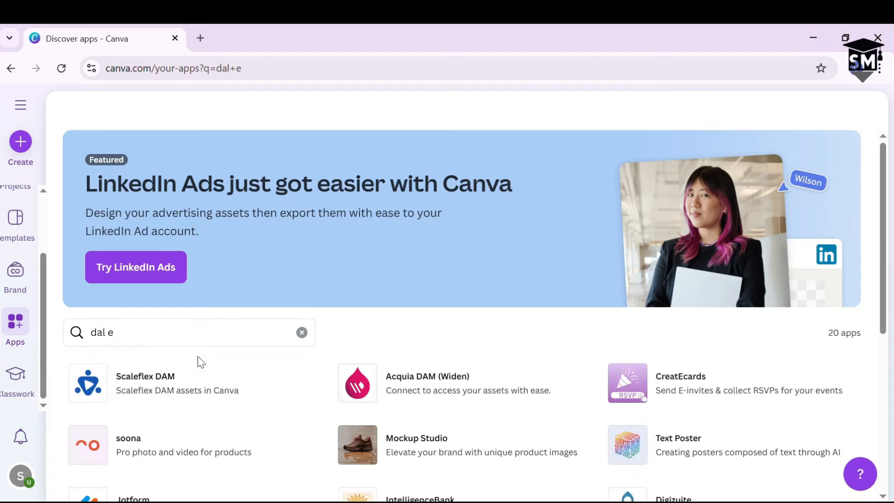
- Look through the app search results and clear the search
scroll(298, 334, down, 6)
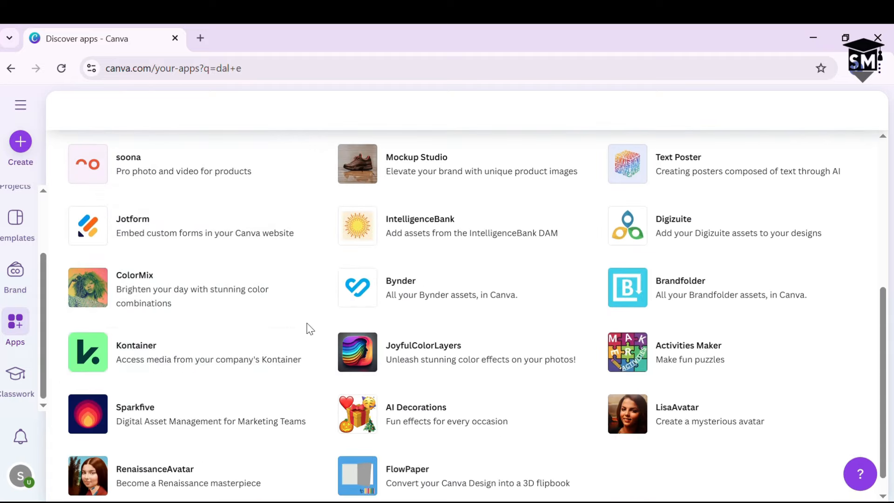
scroll(327, 304, up, 6)
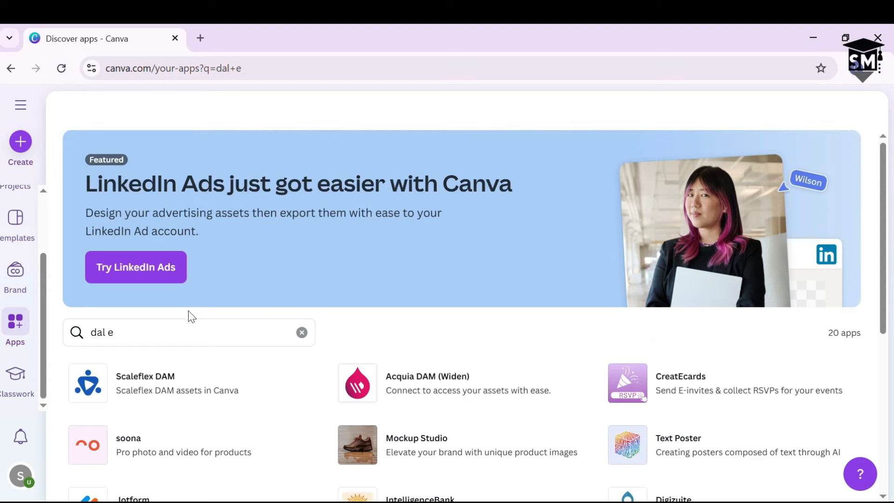
click(302, 332)
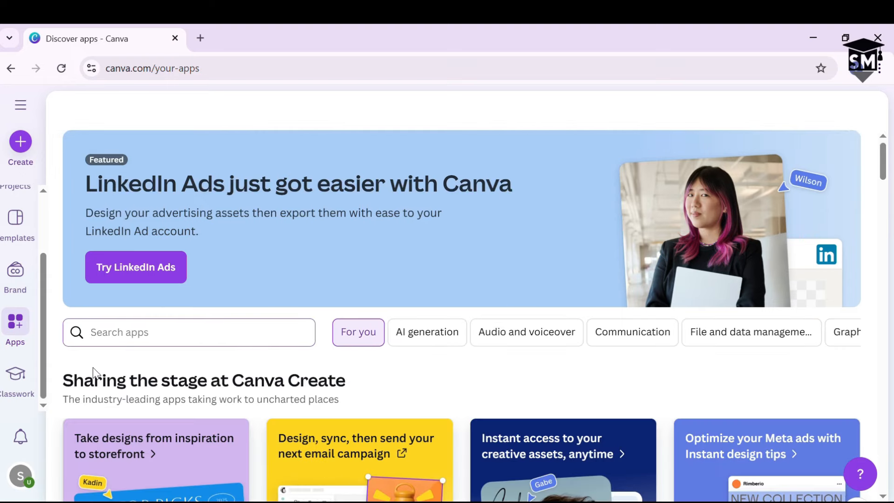
- Revisit the Brand section briefly, return to Apps and browse the featured app collections and Trending apps
click(24, 282)
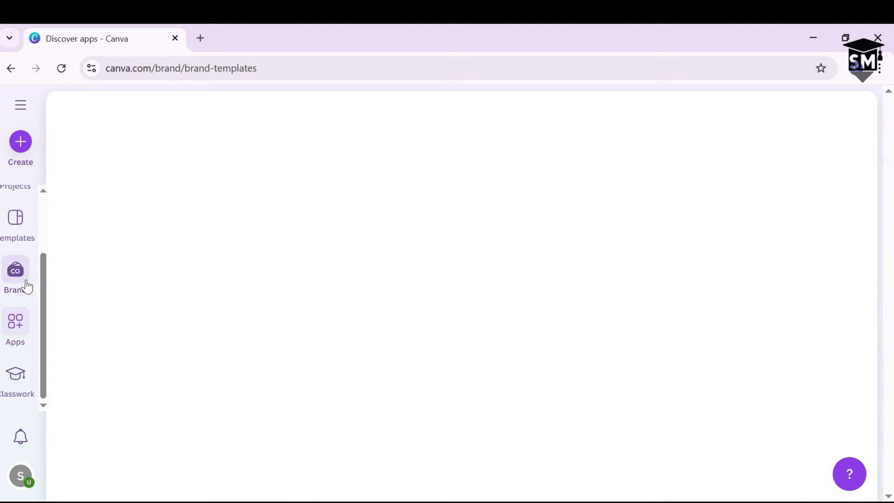
click(23, 324)
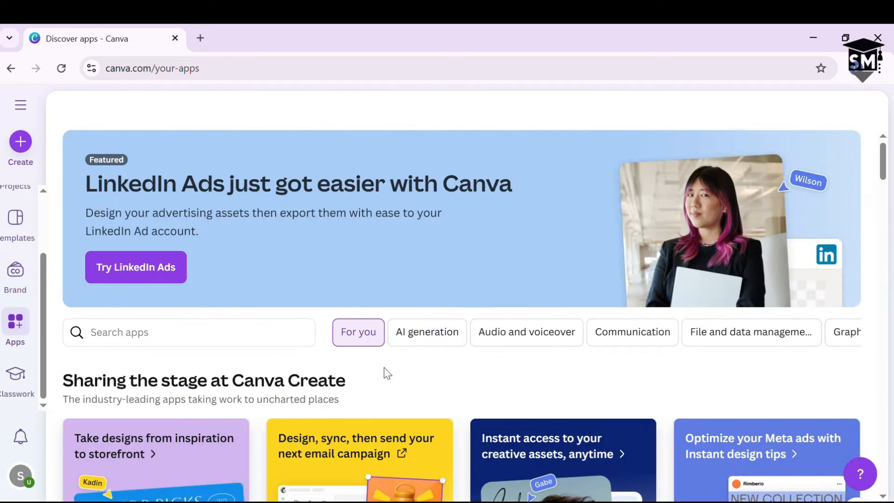
scroll(386, 372, down, 3)
scroll(386, 363, down, 3)
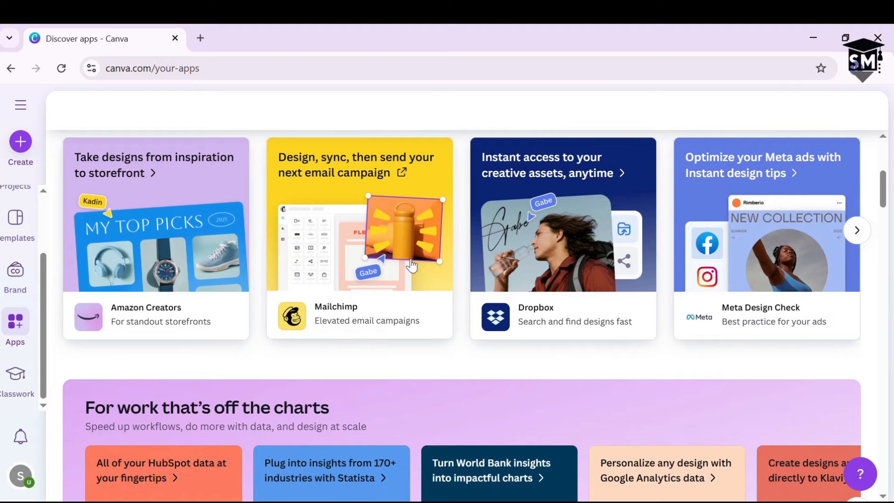
scroll(511, 276, up, 3)
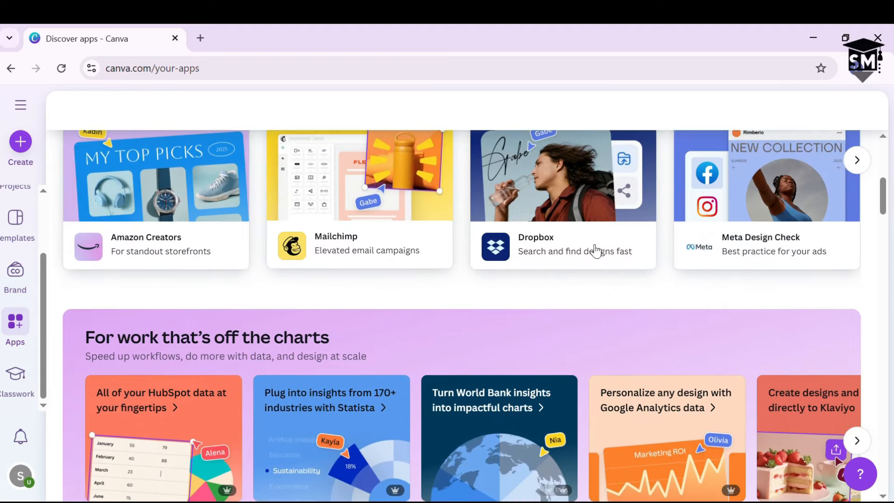
scroll(742, 234, down, 3)
scroll(296, 354, down, 3)
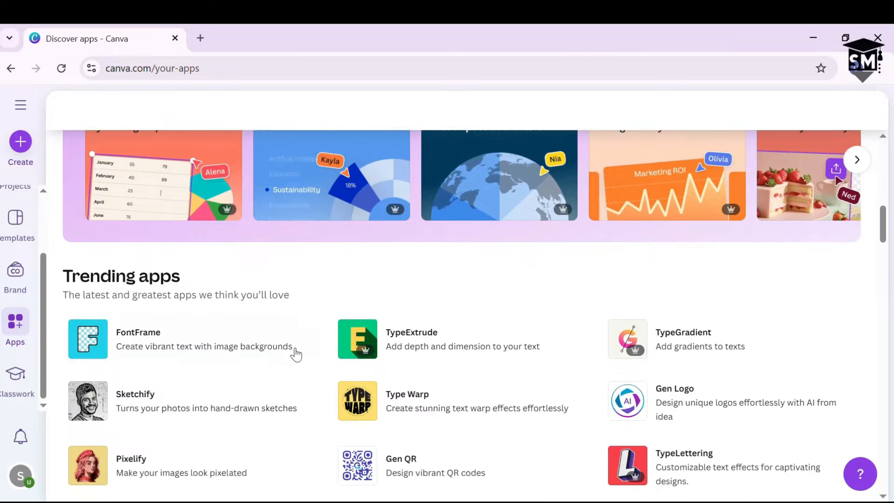
scroll(314, 330, down, 3)
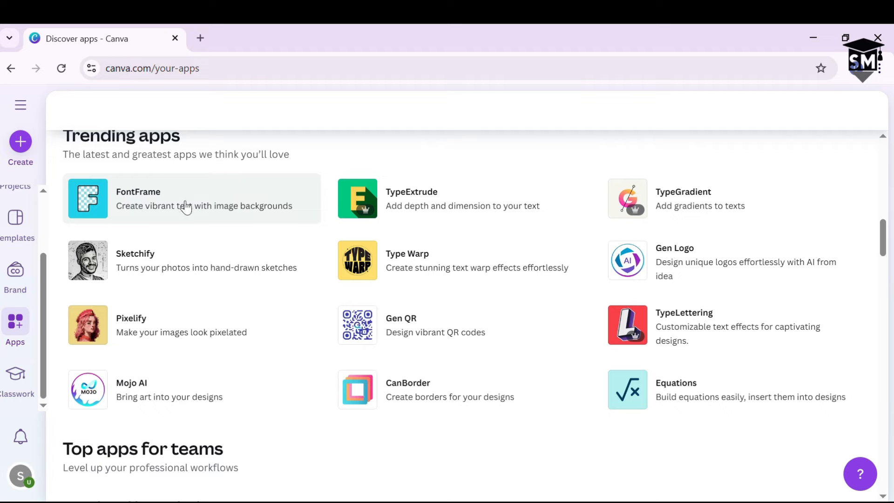
- Browse the Top apps for teams, covering the Marketing, Creative, HR and Sales team groups
scroll(181, 251, down, 3)
scroll(517, 300, down, 7)
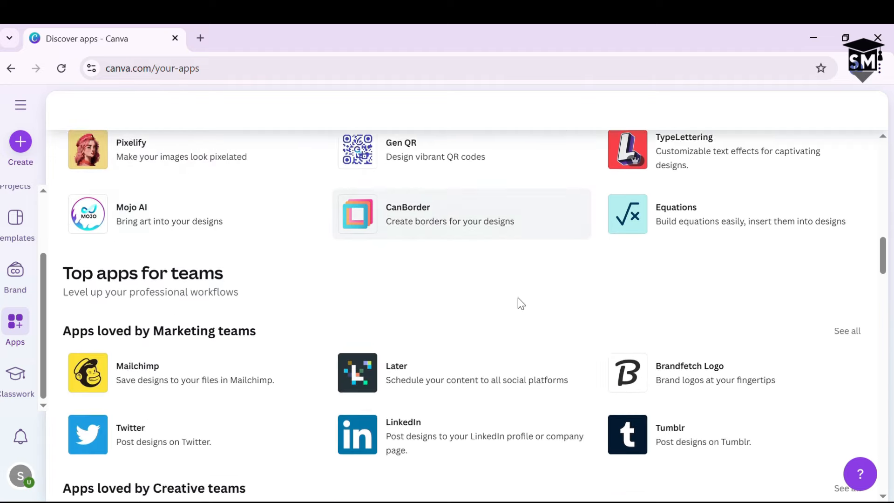
scroll(468, 263, up, 2)
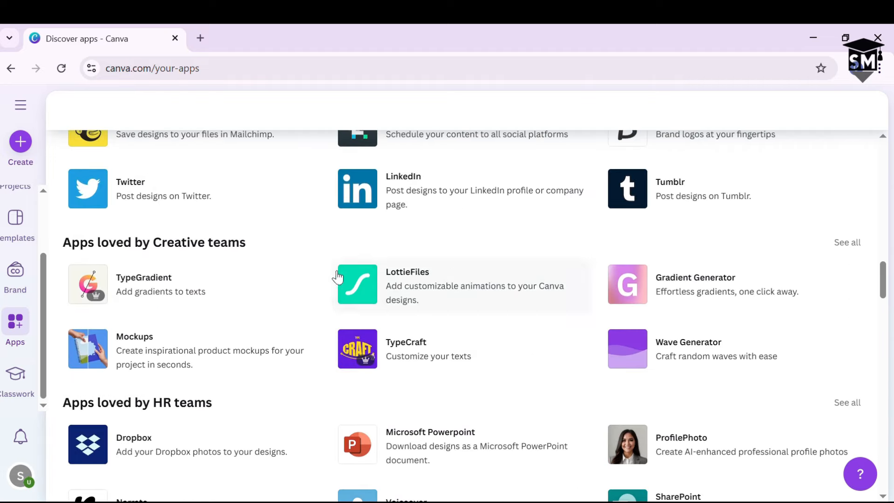
scroll(368, 280, up, 3)
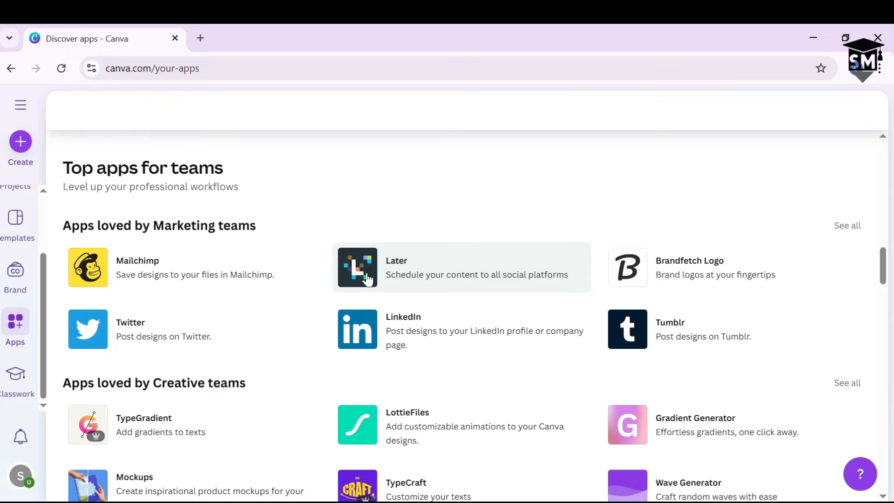
scroll(367, 279, down, 12)
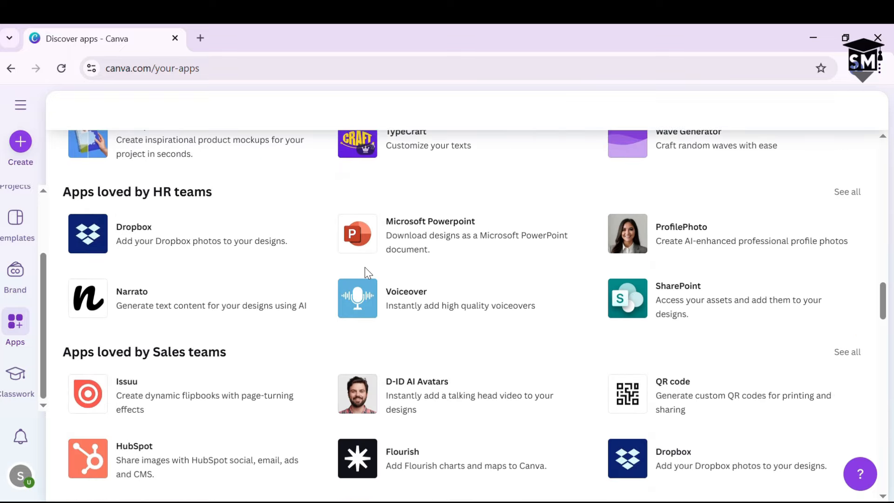
scroll(370, 270, up, 3)
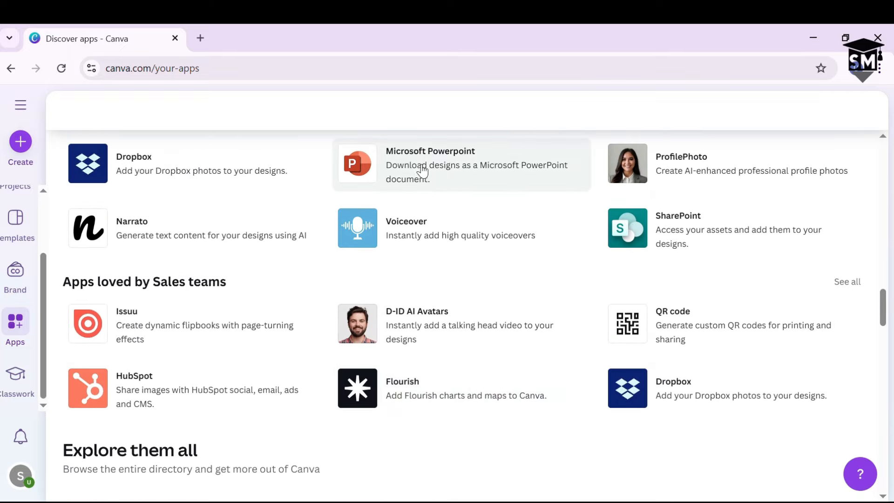
- Browse the Explore them all app categories from AI generation through Communication and Graphic design to Marketing
scroll(410, 247, down, 5)
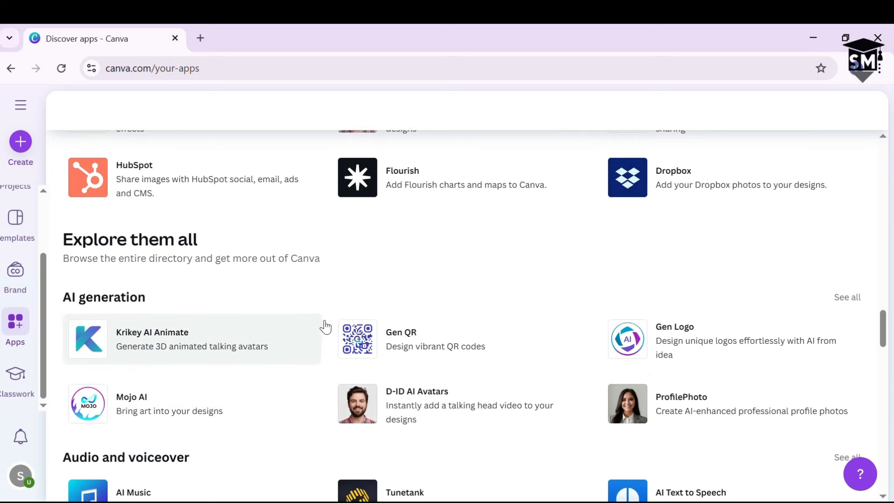
scroll(325, 317, down, 1)
scroll(328, 319, down, 3)
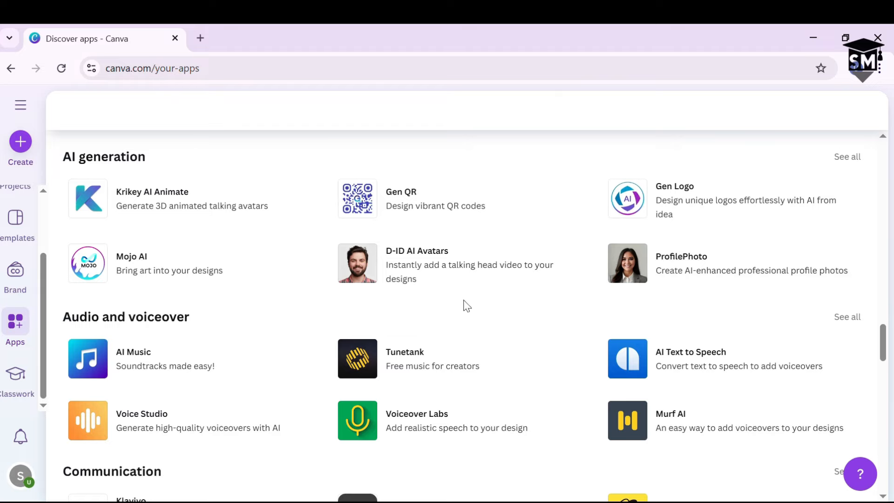
scroll(466, 302, down, 5)
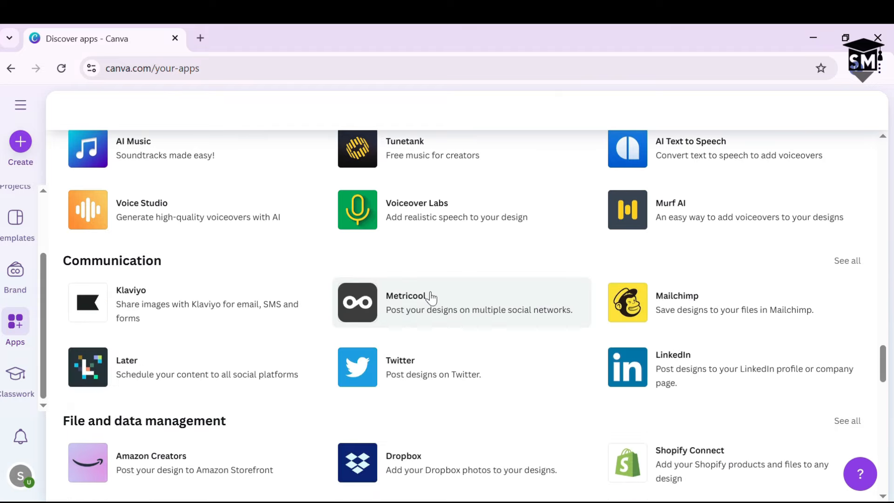
scroll(431, 298, down, 3)
scroll(431, 298, down, 2)
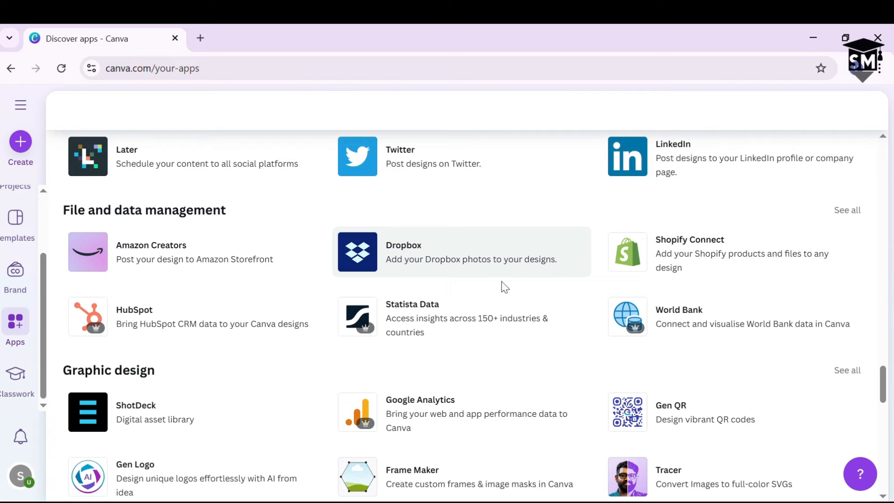
scroll(482, 368, down, 3)
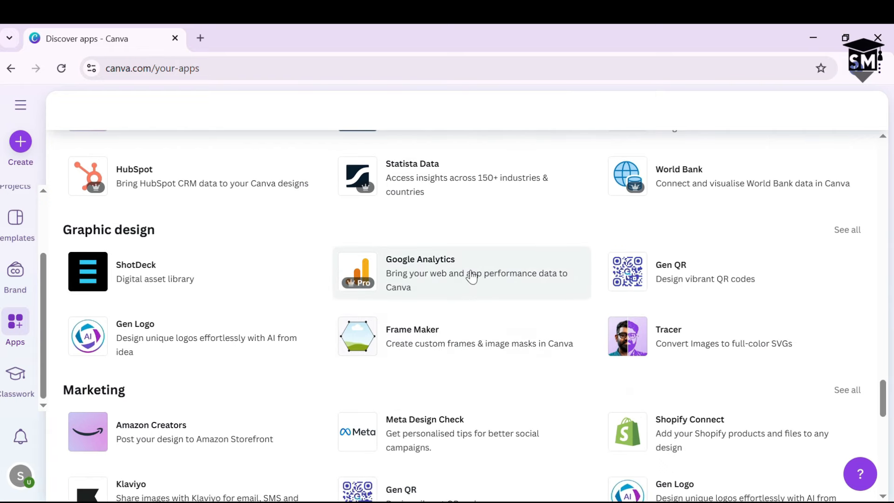
scroll(742, 302, down, 3)
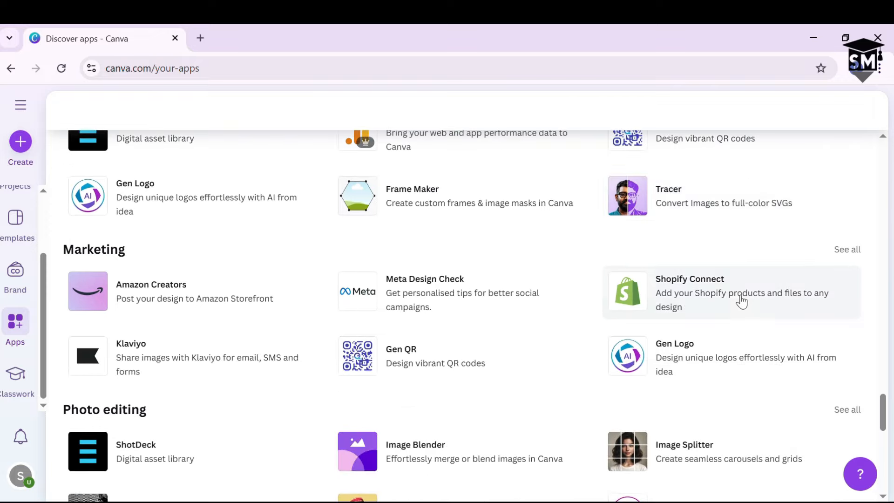
- View the Shopify Connect app's details, close them and browse the remaining categories down to Video and animation
click(738, 294)
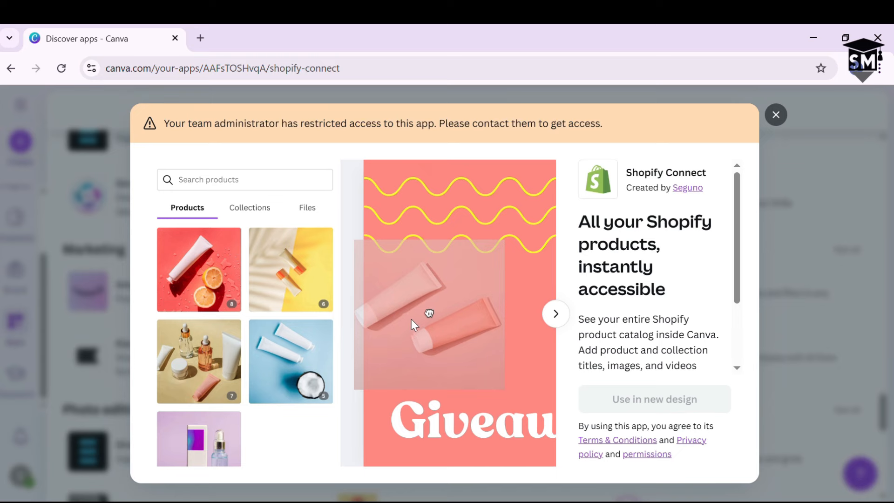
click(777, 122)
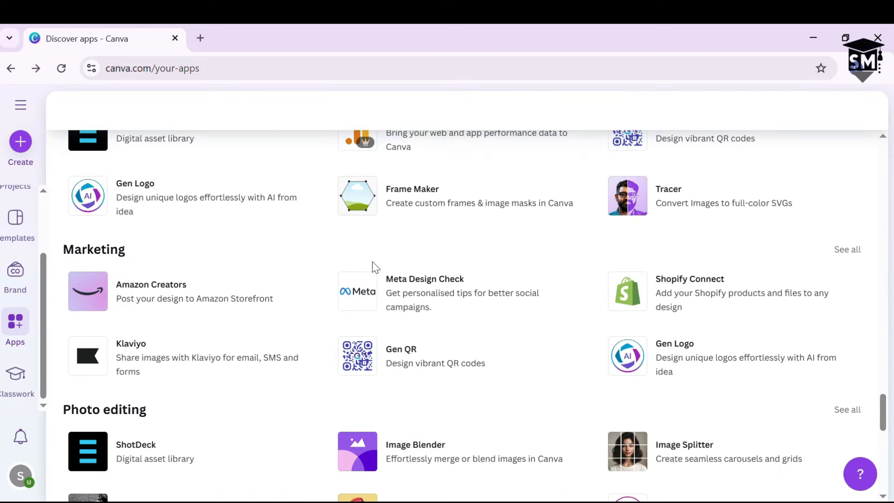
scroll(190, 303, down, 6)
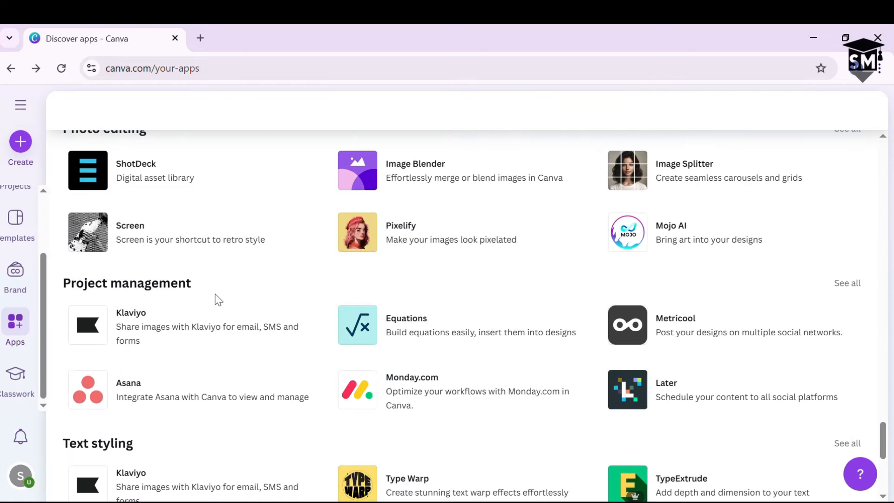
scroll(218, 300, down, 6)
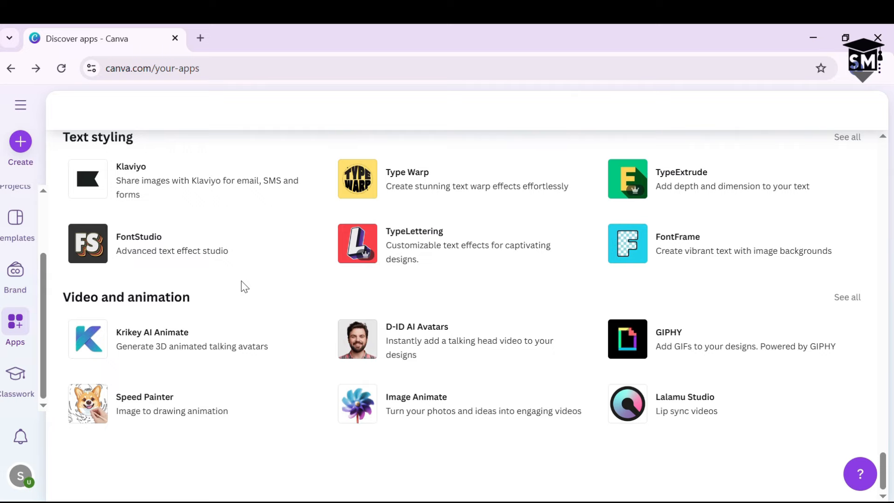
- Go to the Classwork assignments page and expand the side navigation to show its sections
scroll(242, 283, up, 5)
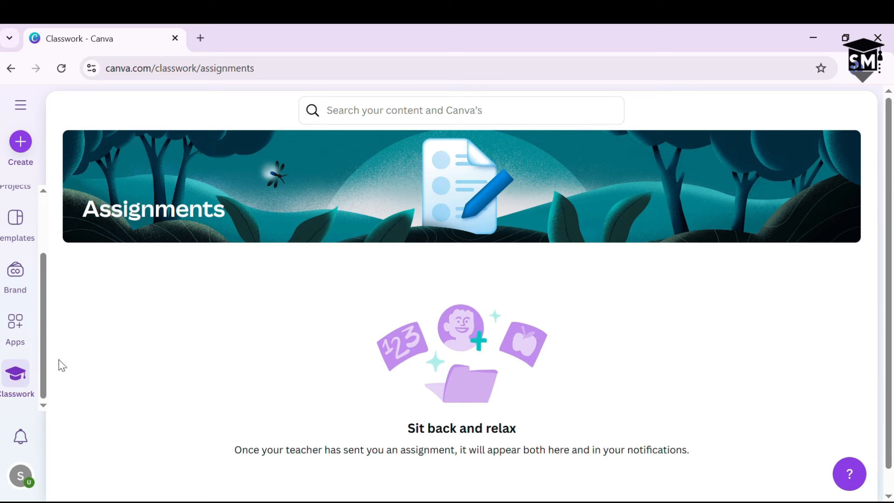
scroll(18, 378, up, 1)
scroll(18, 378, up, 1)
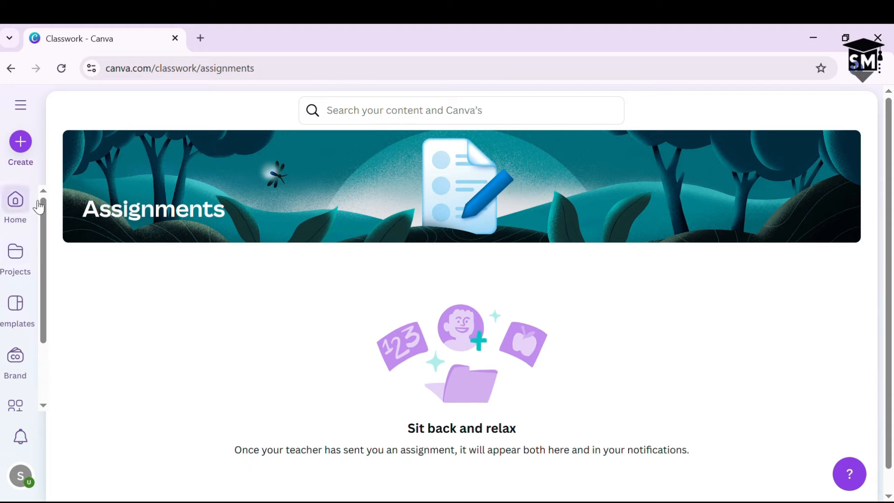
click(20, 104)
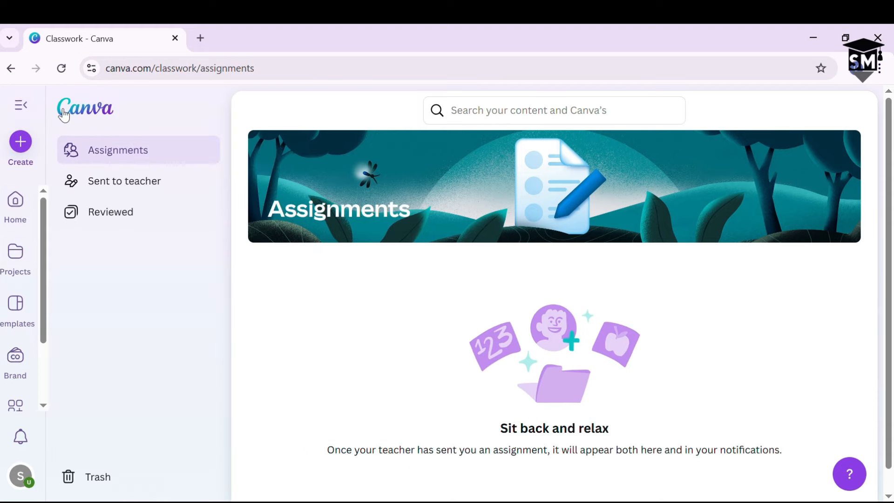
- Return to the home page, expand and hide the full recent designs list, and look through the Recent designs thumbnails
click(27, 200)
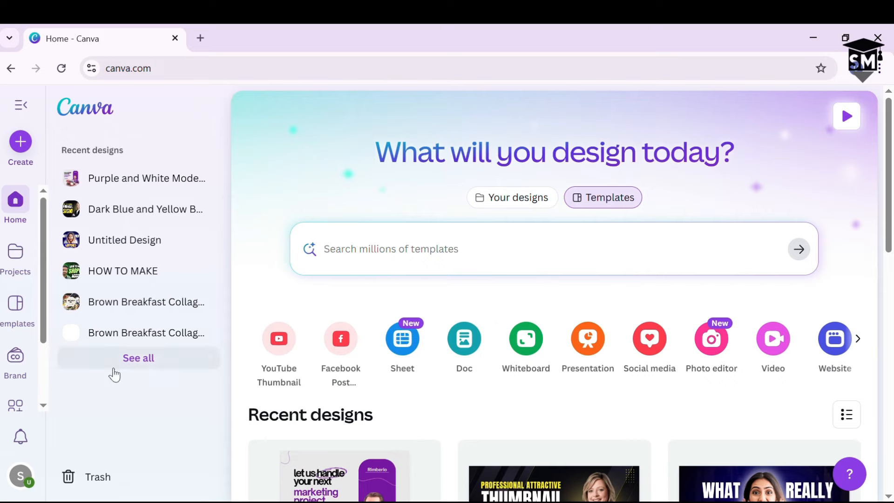
click(142, 362)
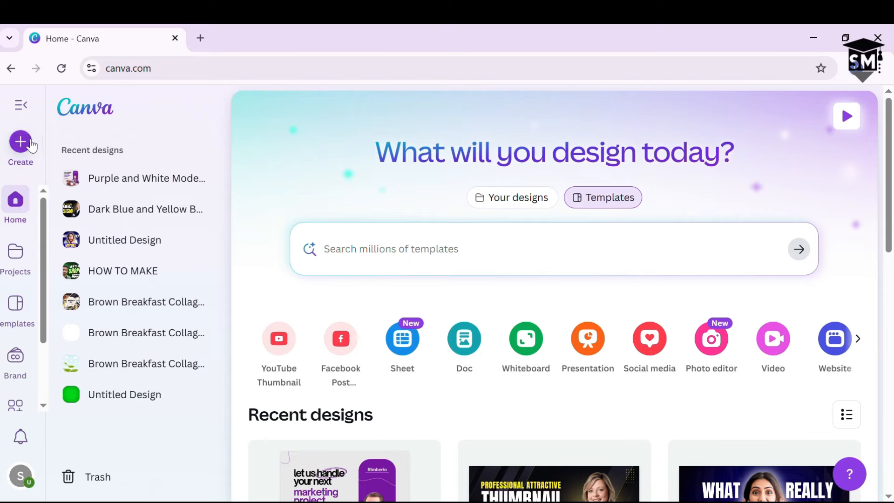
click(20, 106)
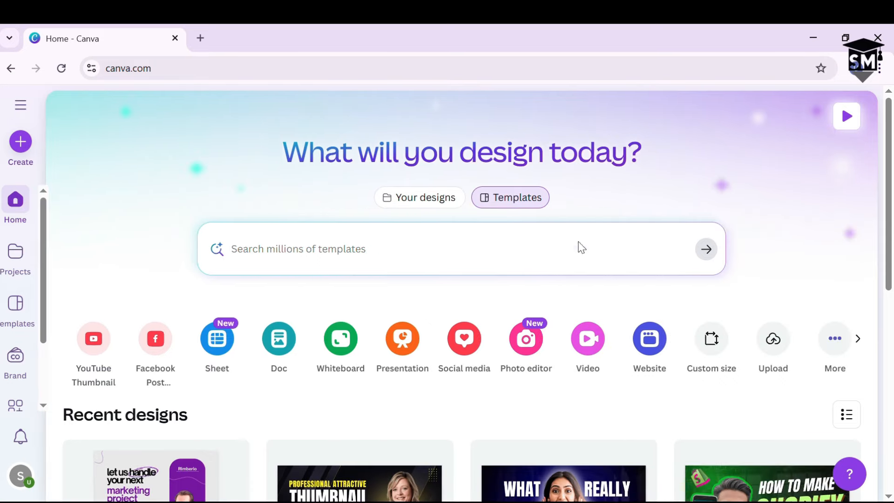
scroll(399, 279, down, 5)
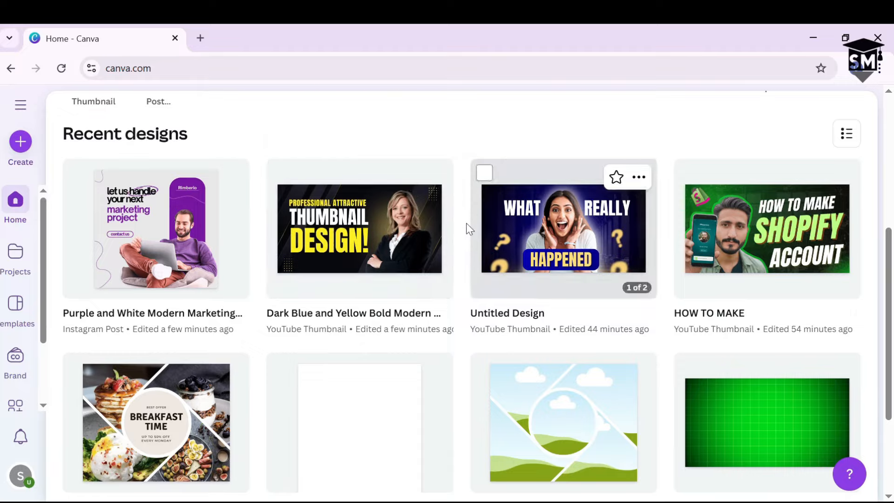
scroll(469, 225, down, 3)
scroll(484, 328, up, 6)
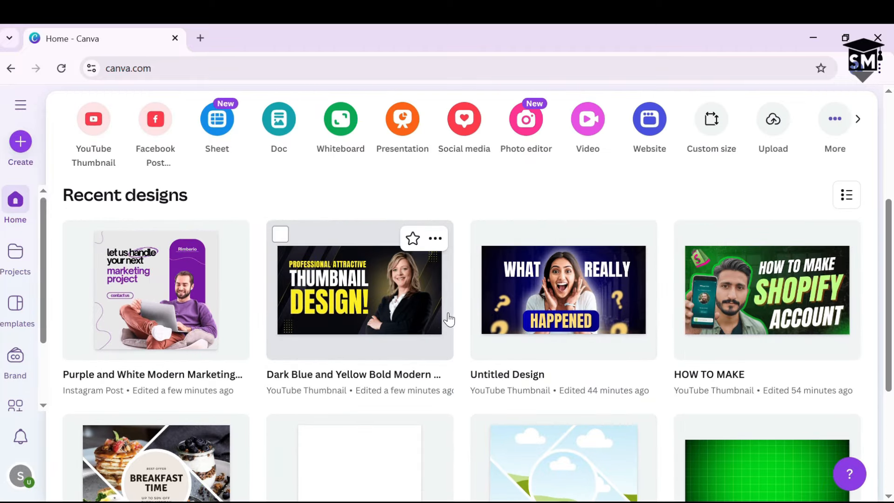
scroll(500, 263, up, 3)
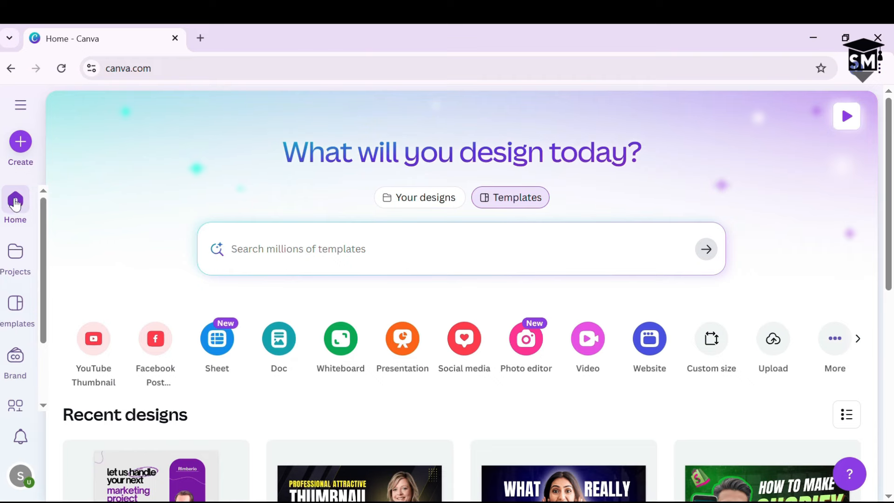
- Start a new design from the Black and Red Business Strategy template suggested under Templates for you
click(21, 142)
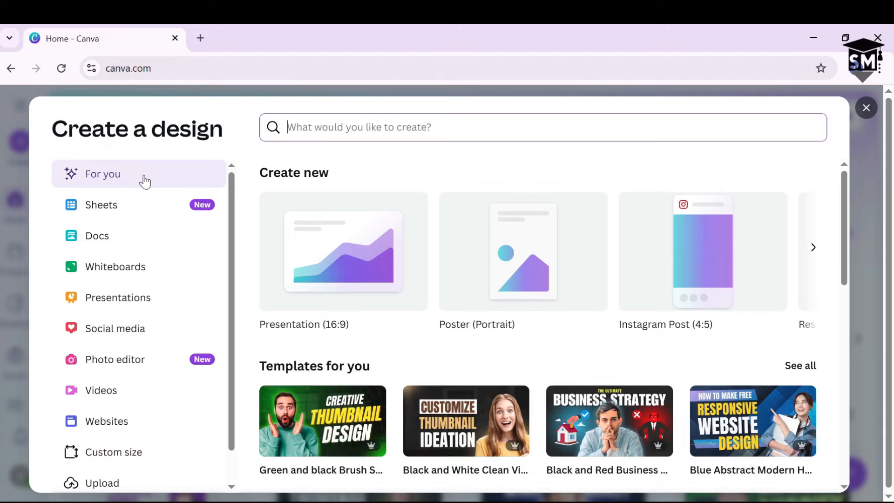
scroll(357, 349, down, 2)
scroll(357, 350, down, 3)
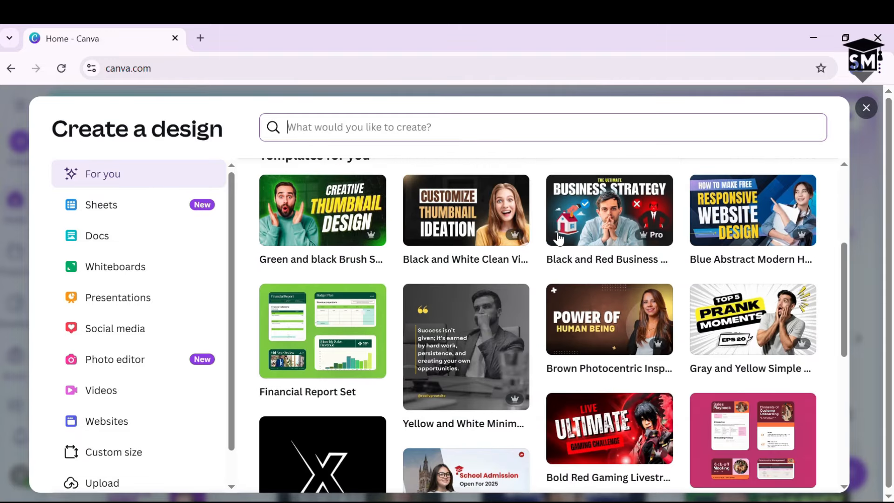
click(609, 222)
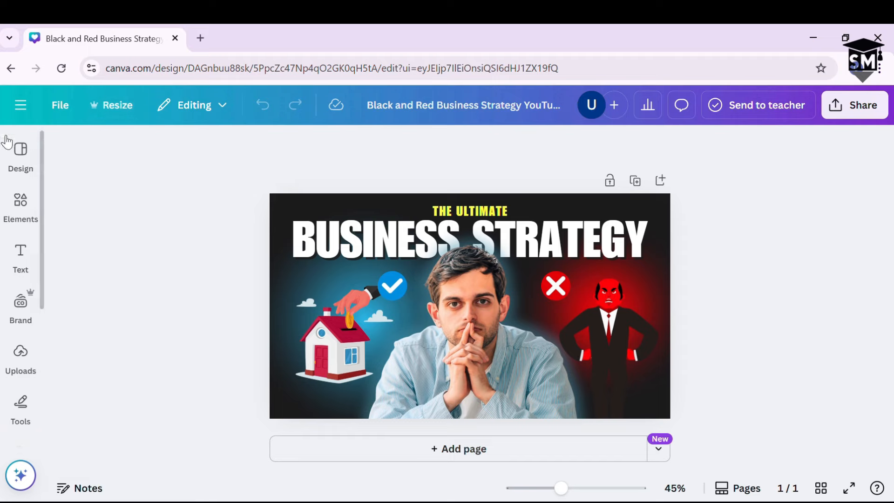
- Look through the editor's Design, Text, Elements and Brand tools and the remaining side tools
click(19, 151)
click(21, 251)
click(28, 196)
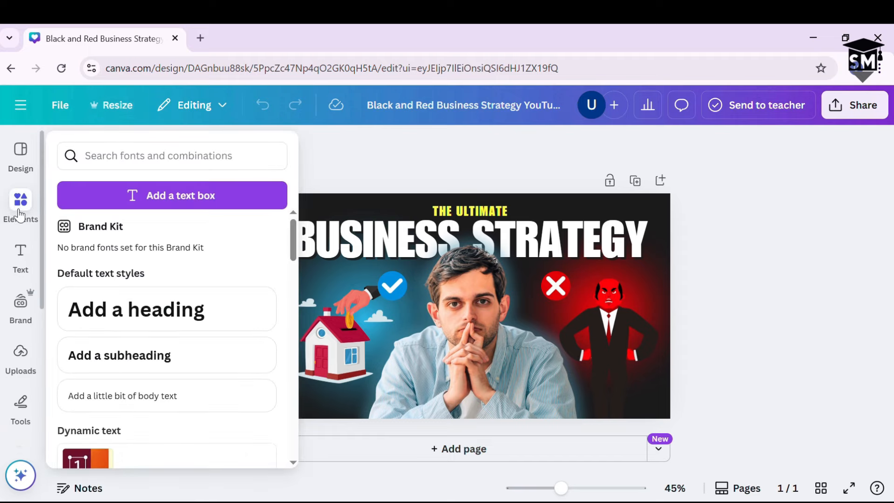
click(23, 254)
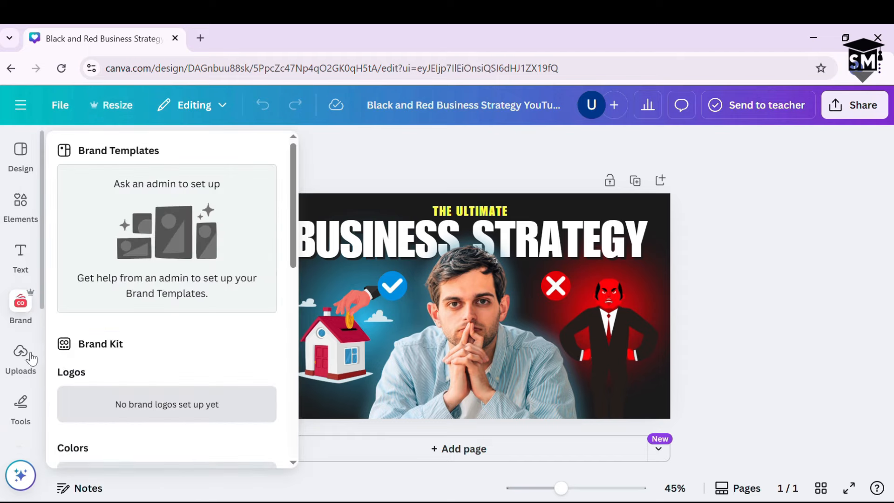
scroll(28, 374, down, 4)
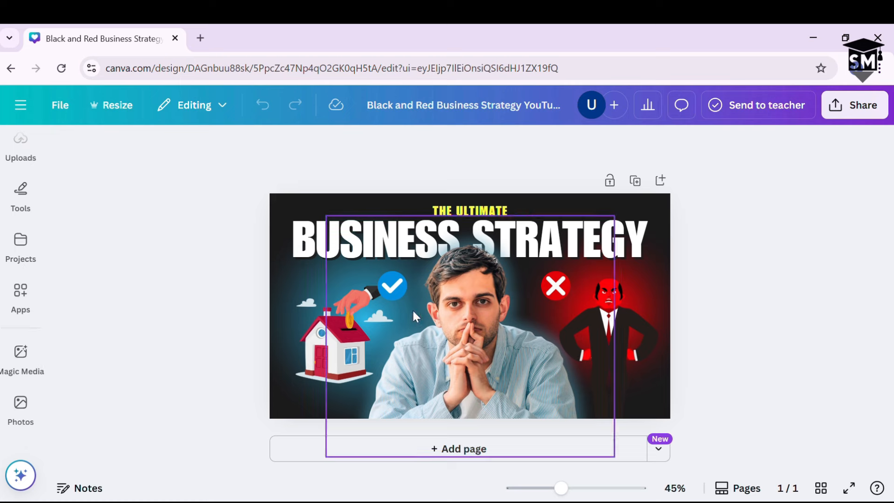
- Select the man's photo in the thumbnail, view its context options and close them
click(464, 296)
right_click(462, 290)
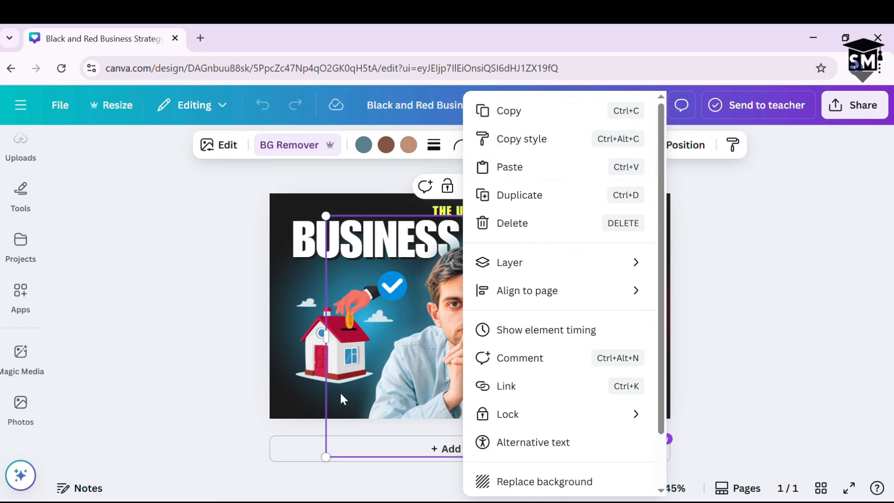
click(300, 314)
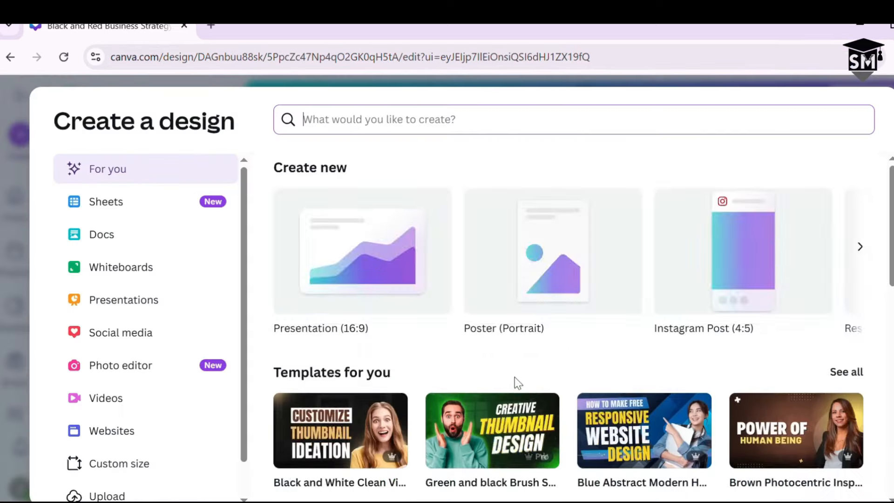
- Look through the Create a design suggestions and start a design from the Blue Abstract Modern responsive website template
scroll(512, 372, down, 5)
scroll(503, 349, up, 5)
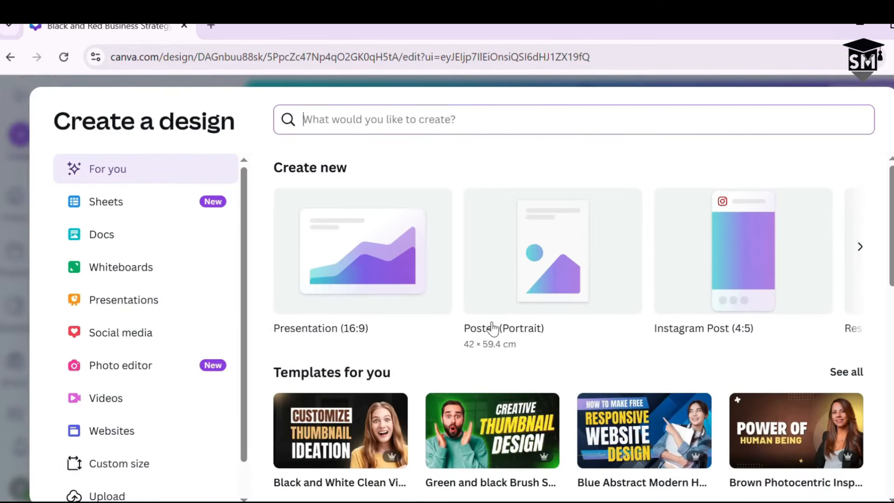
scroll(535, 307, down, 3)
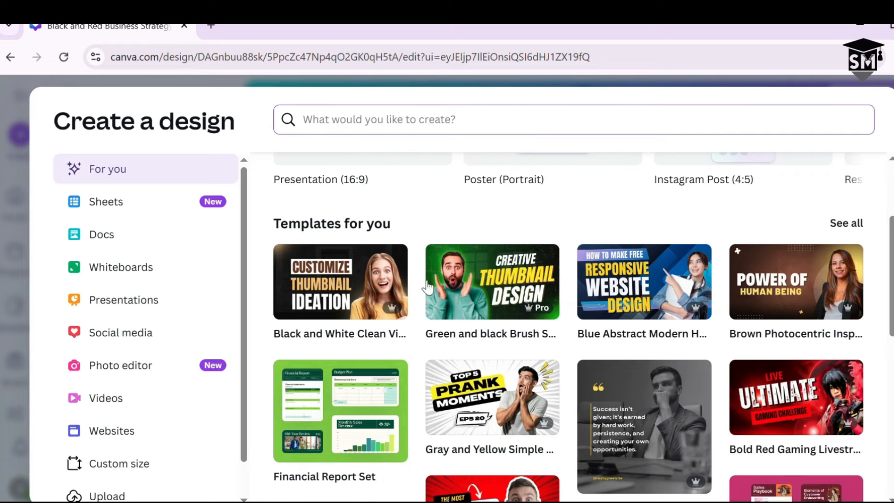
click(632, 285)
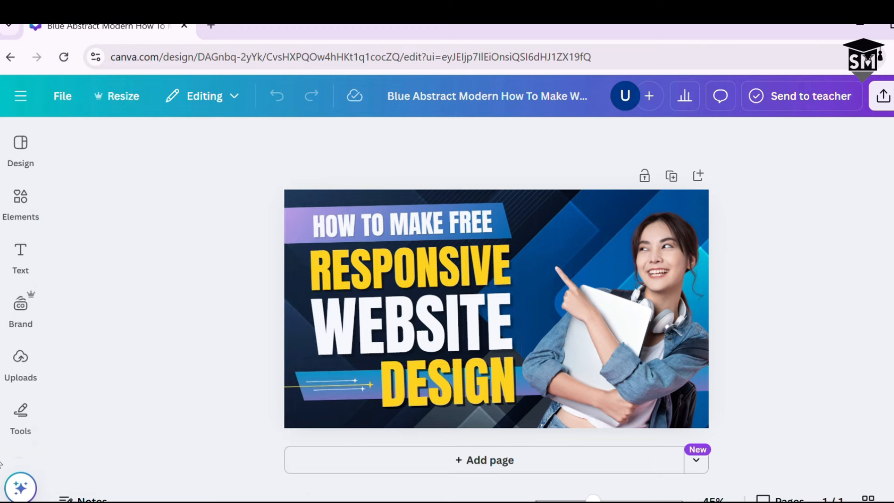
- Look over the lower editor side tools, then show and hide the main navigation with its recent designs list
scroll(20, 405, down, 5)
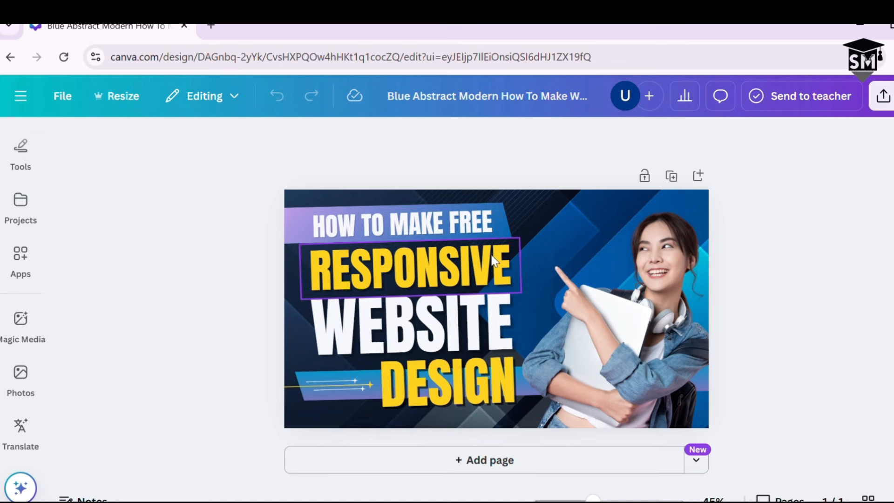
click(23, 97)
click(24, 97)
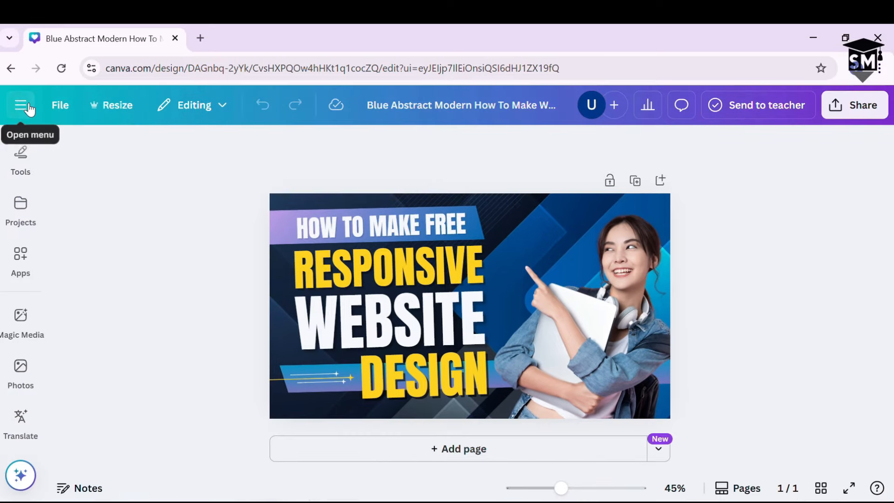
click(23, 98)
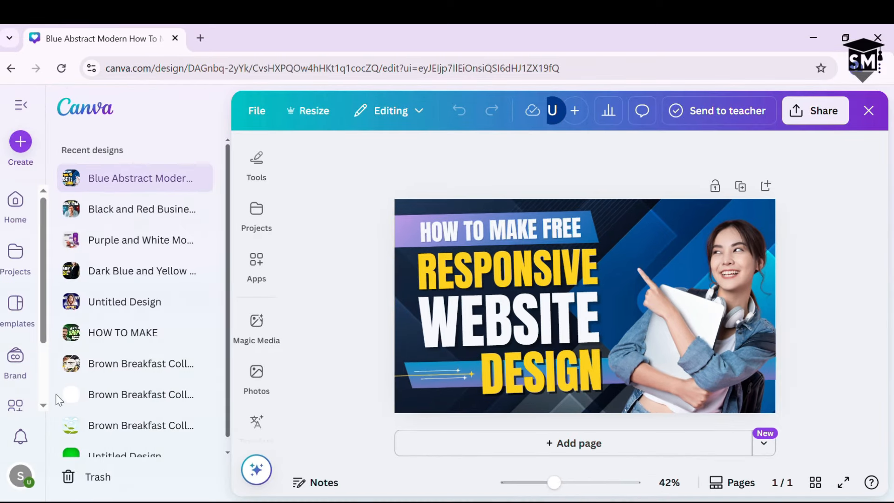
click(23, 103)
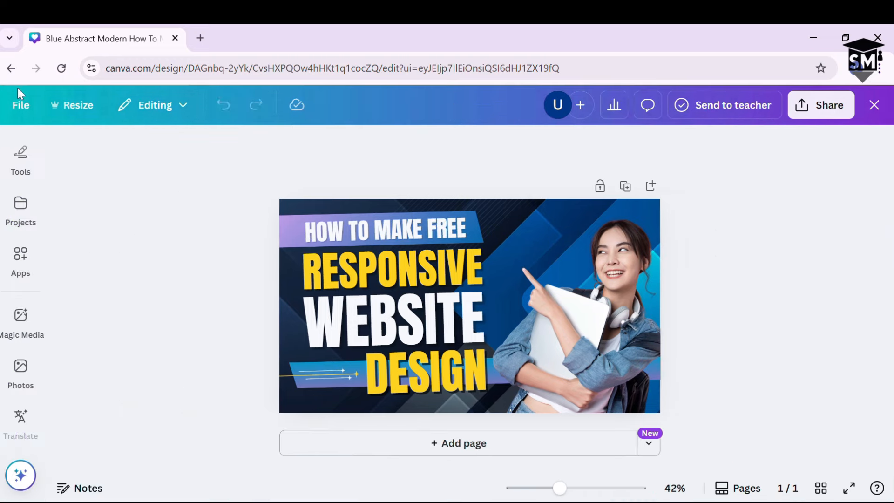
- Rename the design by shortening "Abstract" to "Abs" in its title
click(61, 106)
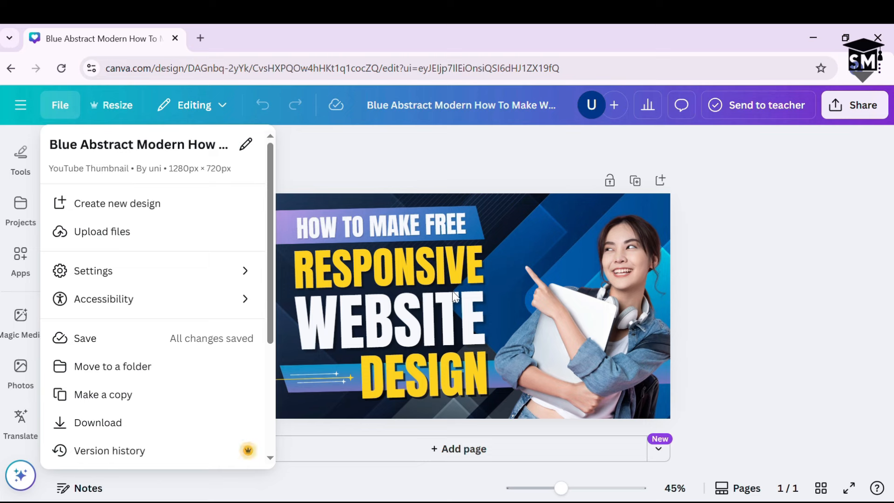
drag(231, 145, 80, 155)
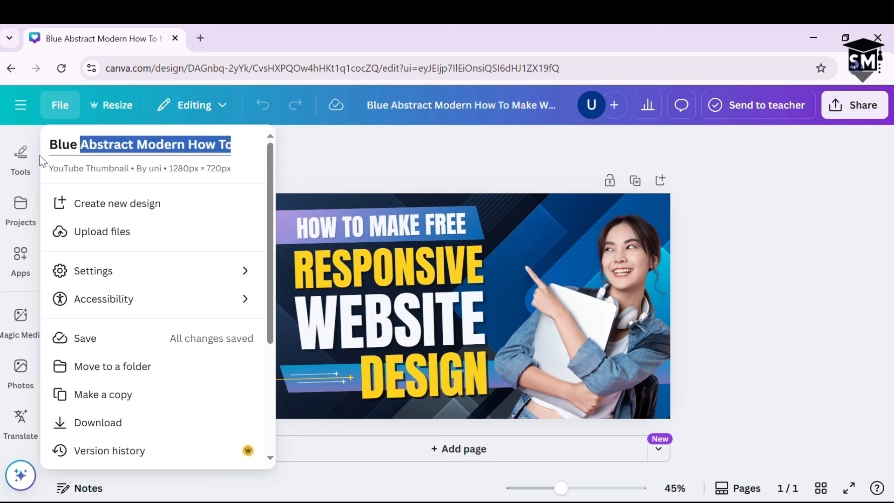
click(139, 154)
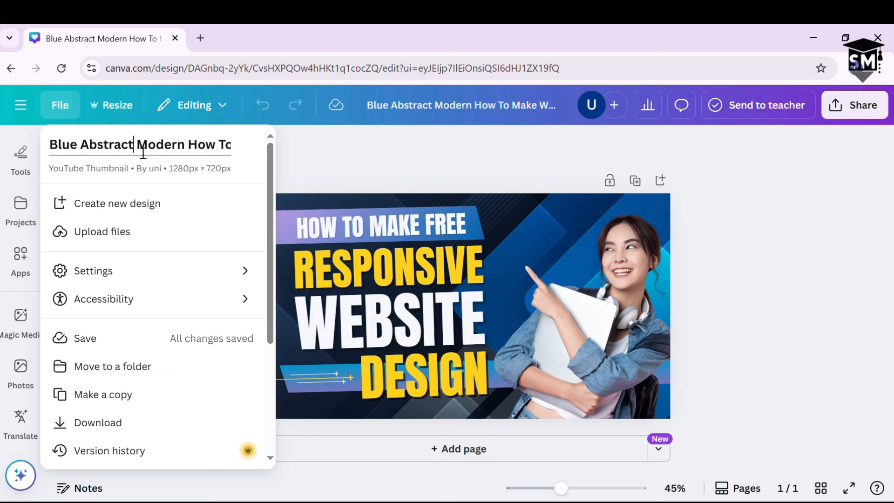
key(BackSpace)
key(BackSpace)
key(BackSpace)
key(BackSpace)
key(BackSpace)
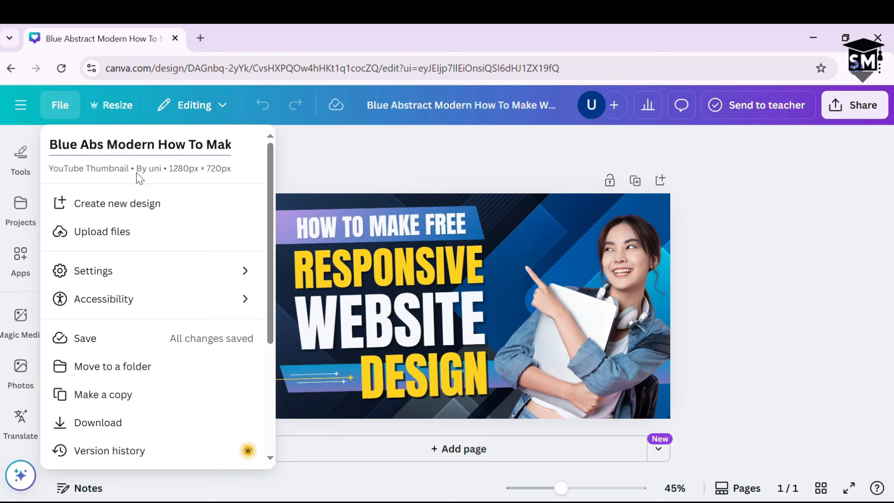
key(Return)
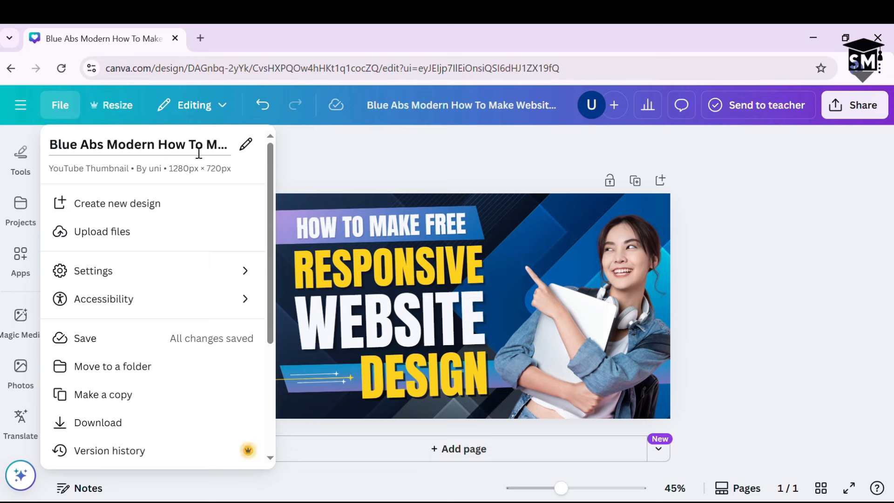
click(248, 145)
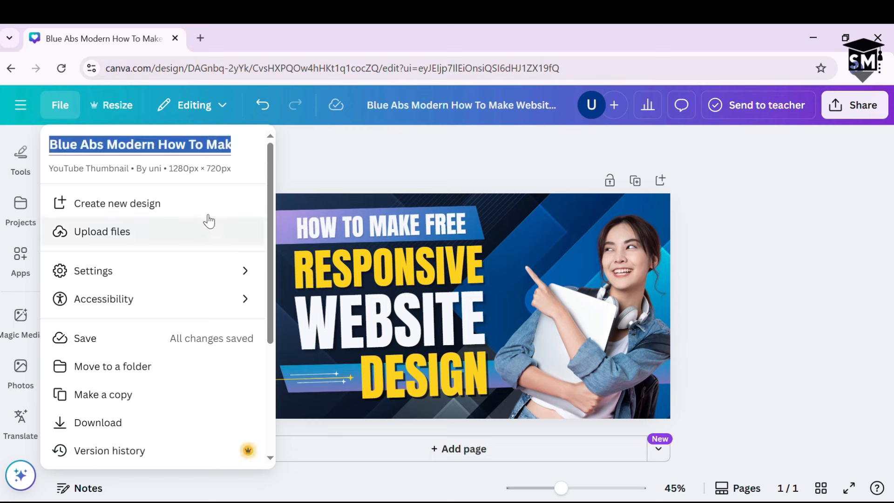
click(238, 153)
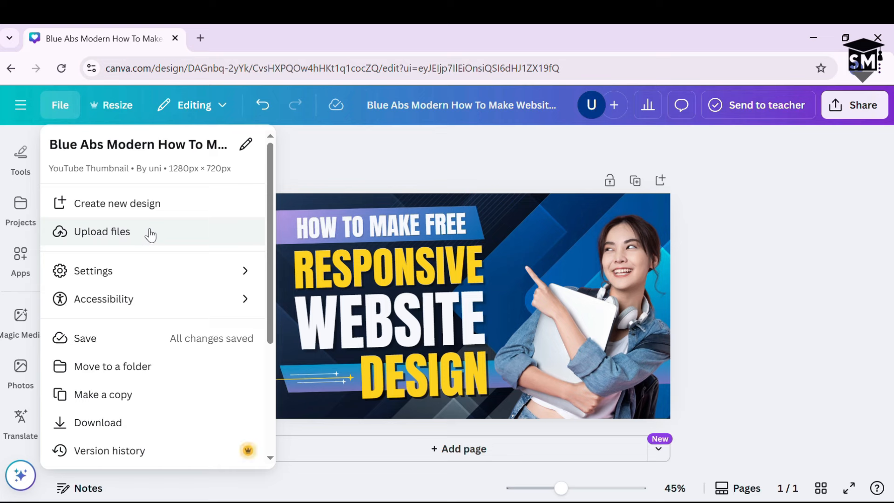
- View the options for uploading files or a folder and close them
click(150, 235)
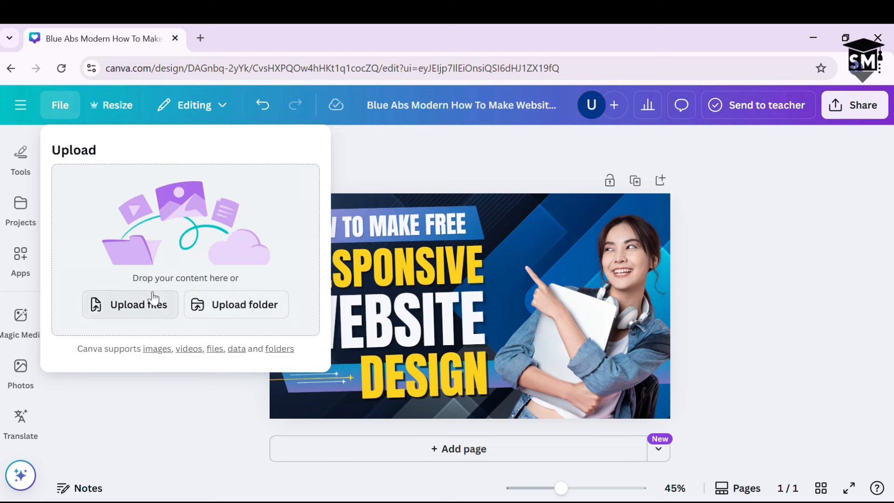
click(140, 310)
click(320, 341)
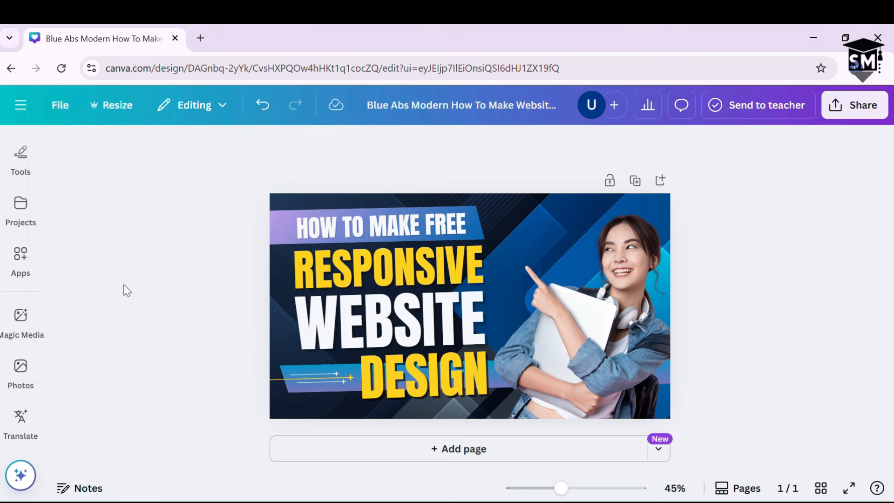
- Look through the Apps, Magic Media, Brand, Text, Elements and Design tools of the editor
click(32, 267)
click(21, 317)
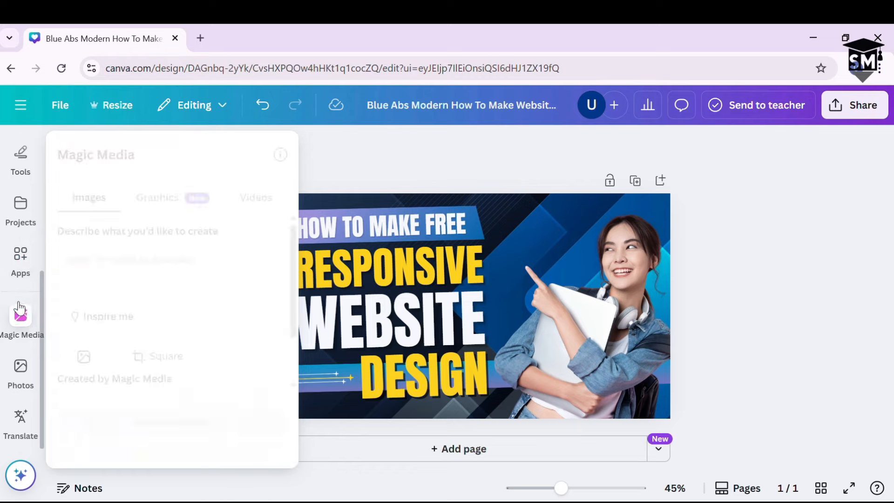
scroll(27, 313, up, 1)
scroll(26, 313, up, 3)
click(26, 302)
click(23, 254)
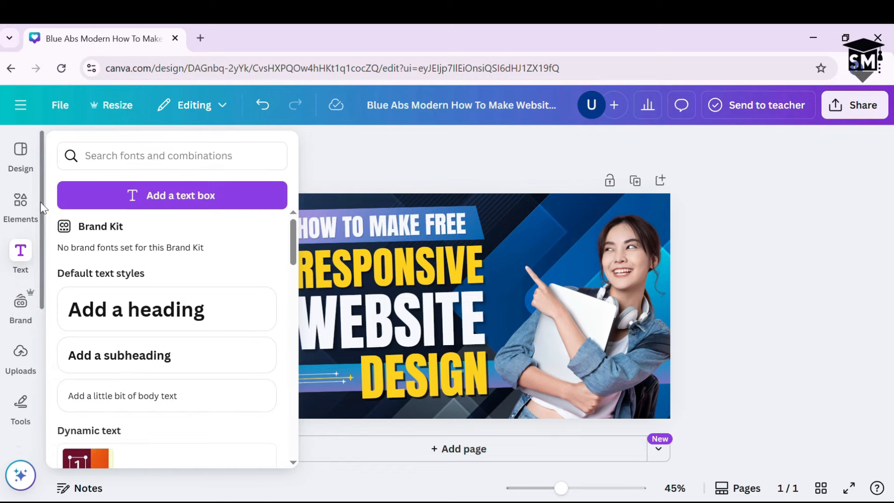
click(21, 200)
click(20, 154)
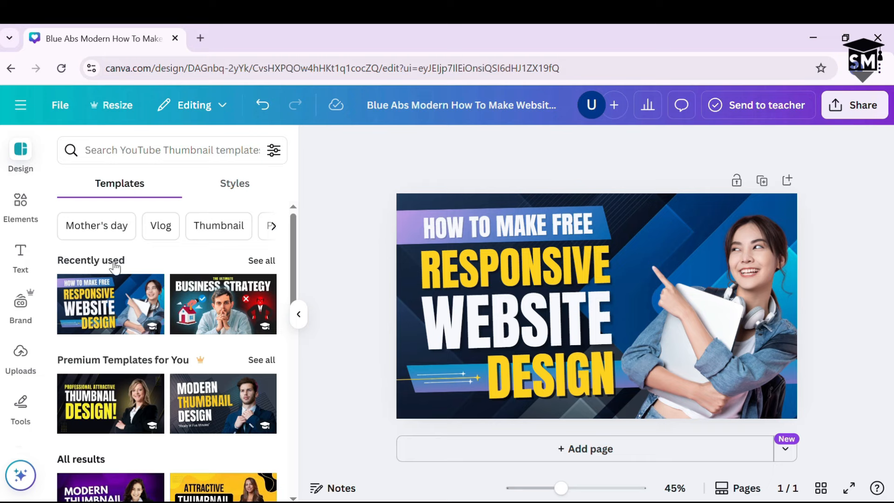
- Place the uploaded photo of the man with the laptop on the thumbnail, move it over the title text and delete it
scroll(23, 280, down, 2)
click(21, 285)
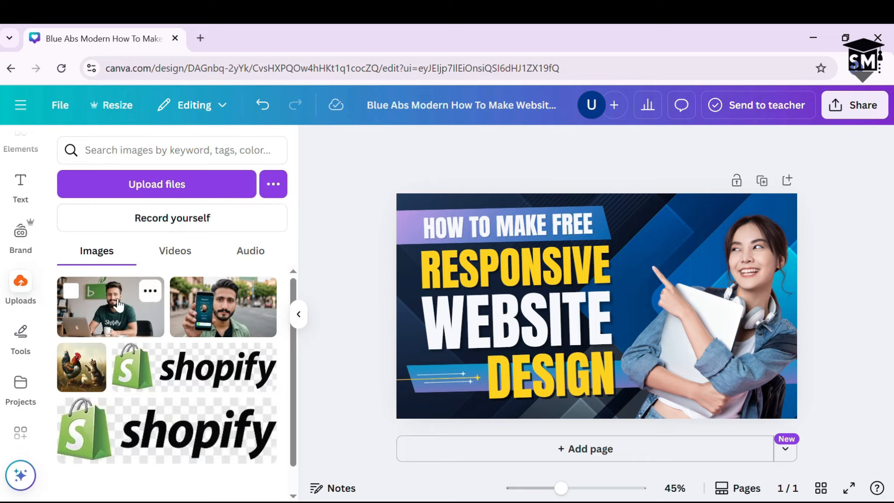
click(120, 305)
drag(705, 329, 640, 357)
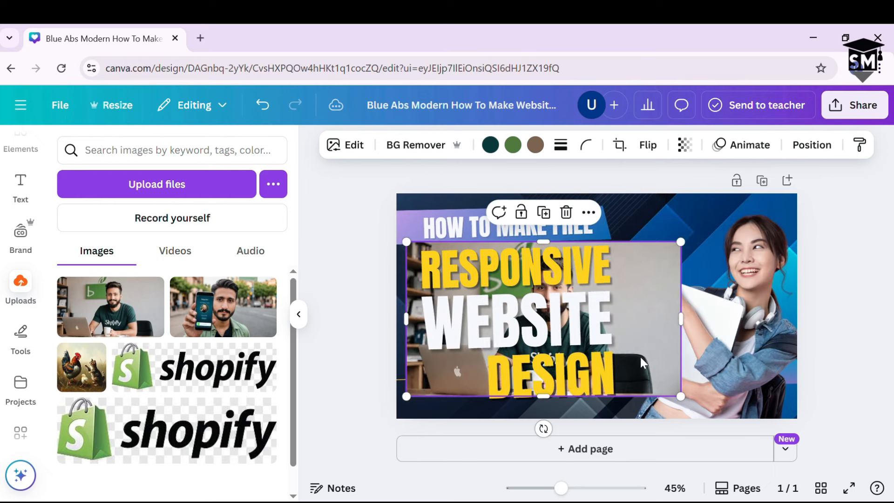
key(Delete)
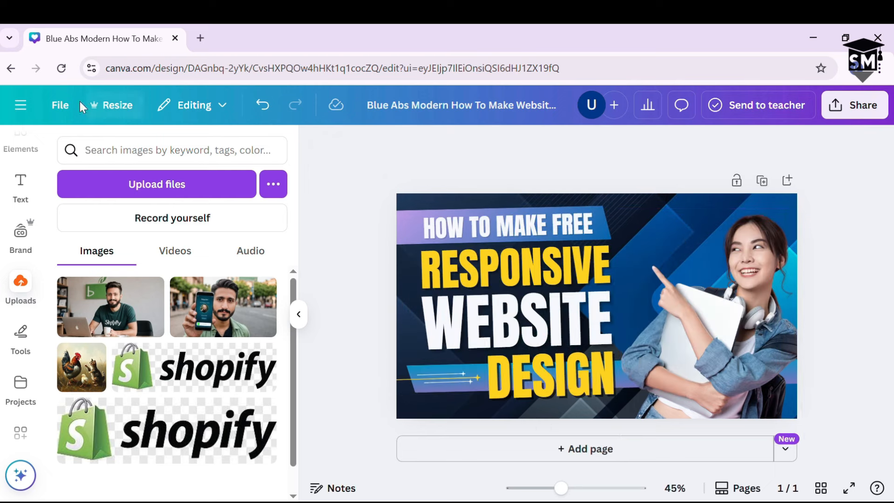
- Show the rulers and guides around the design
click(60, 105)
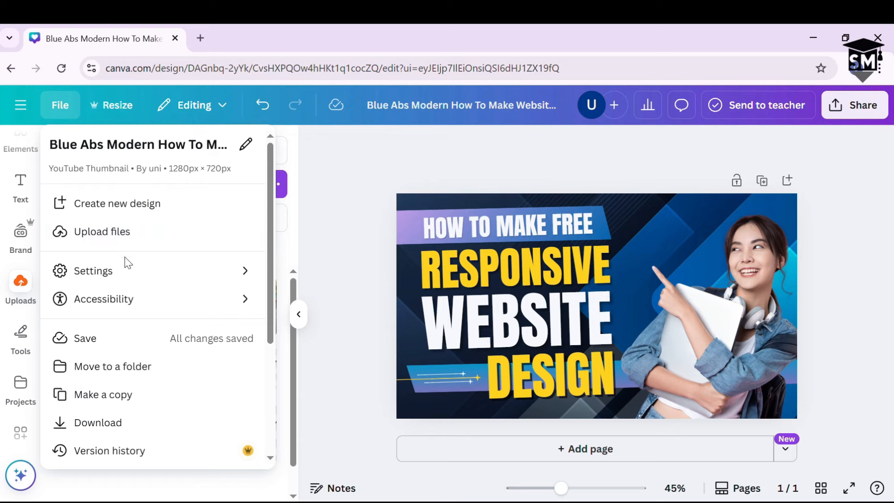
mouse_move(215, 268)
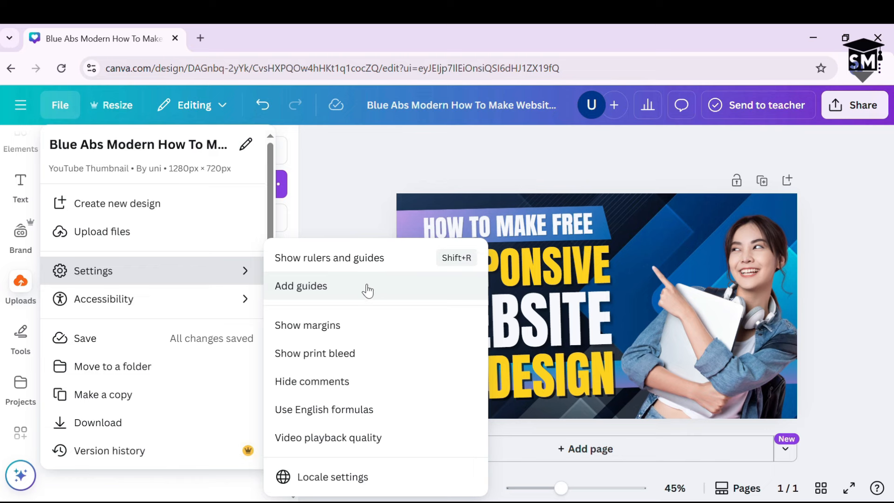
click(378, 269)
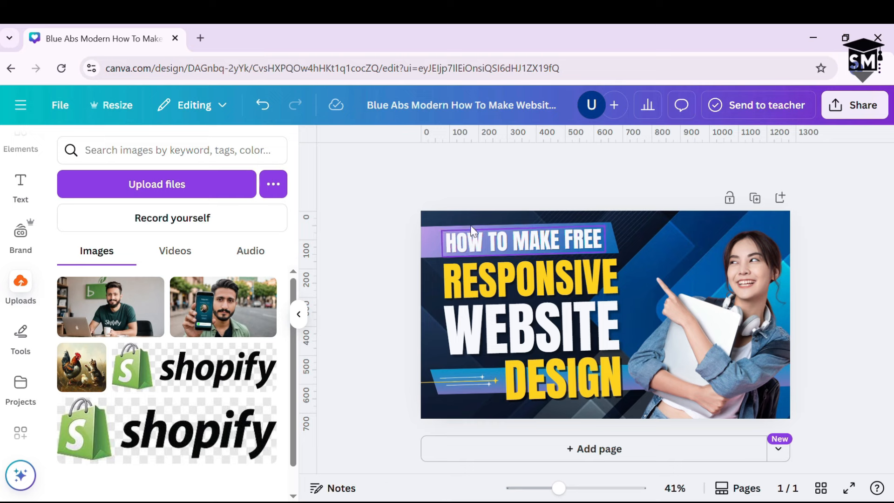
- Preview the 12 Columns guide layout on the design and leave without adding guides
click(63, 106)
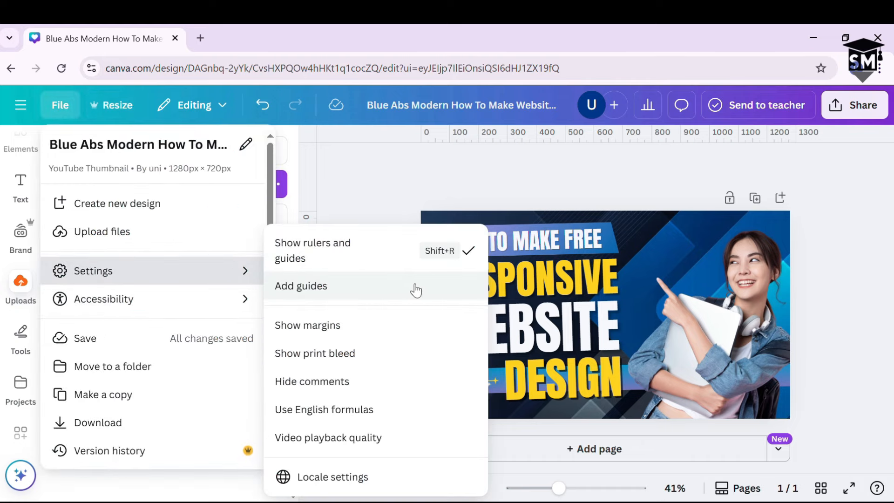
click(414, 287)
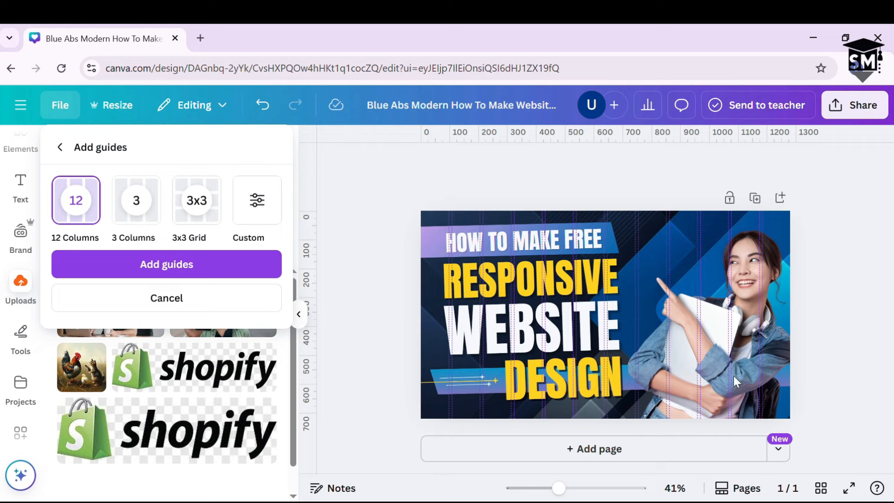
click(737, 351)
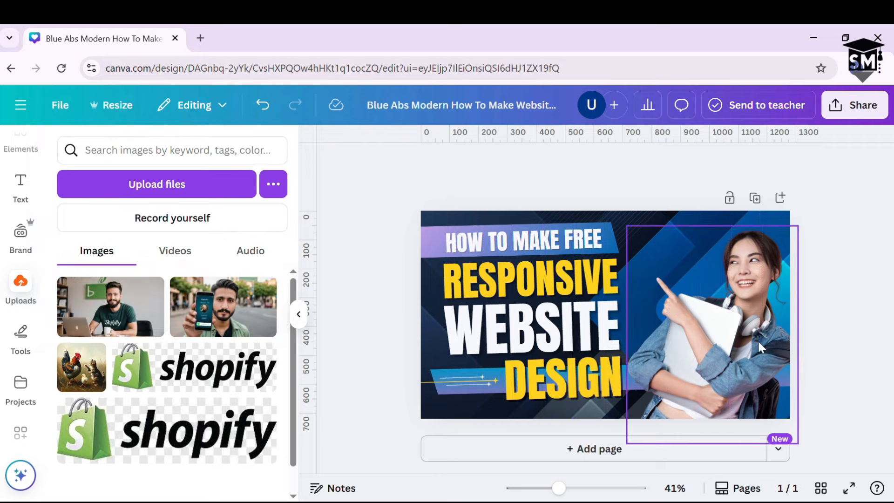
click(549, 219)
click(377, 202)
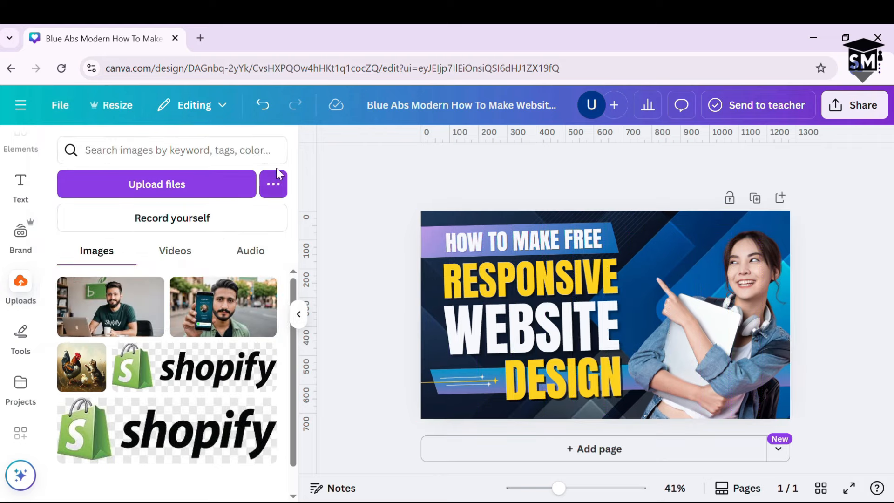
- Turn off the rulers and guides
click(59, 103)
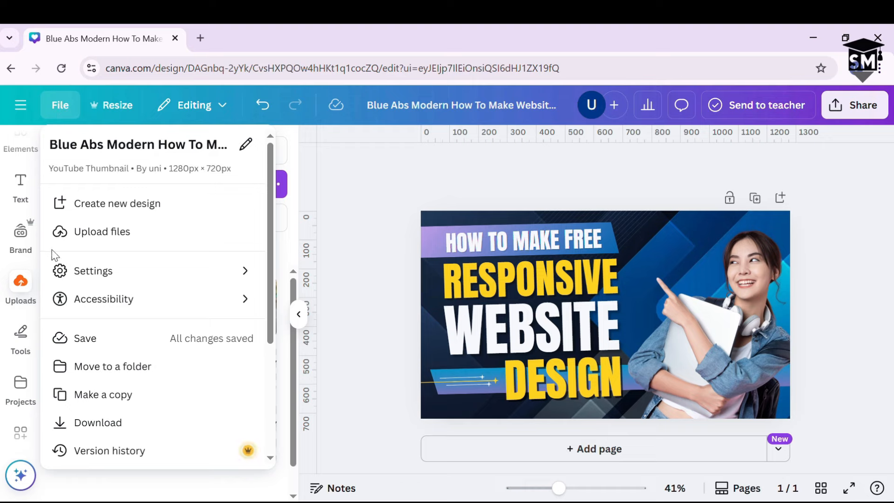
click(249, 282)
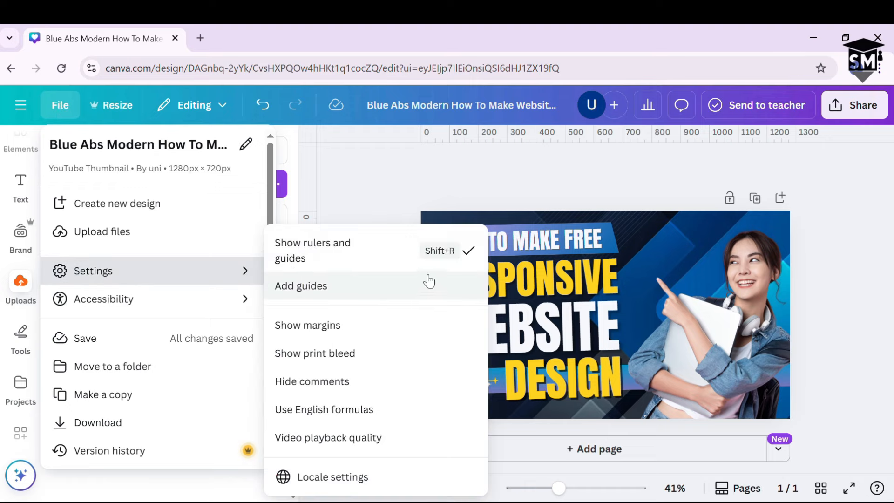
click(469, 256)
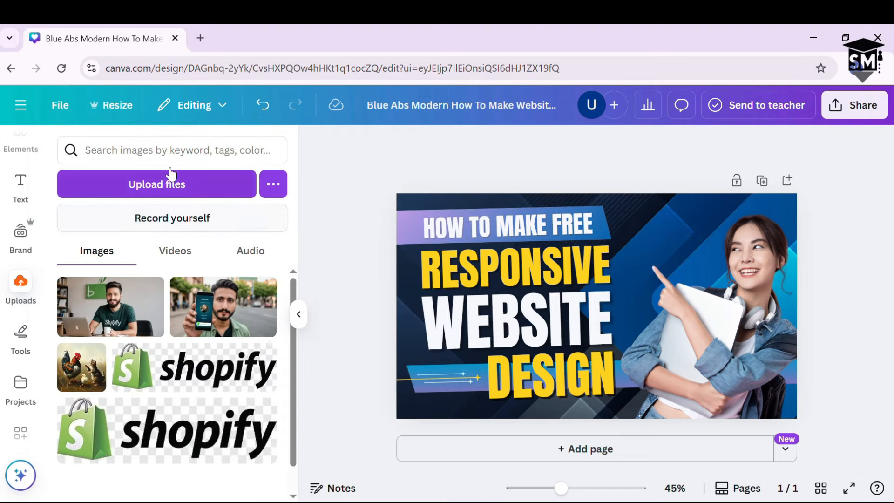
- Show the margins and print bleed on the page and trace the margin area from corner to corner
click(56, 104)
mouse_move(244, 276)
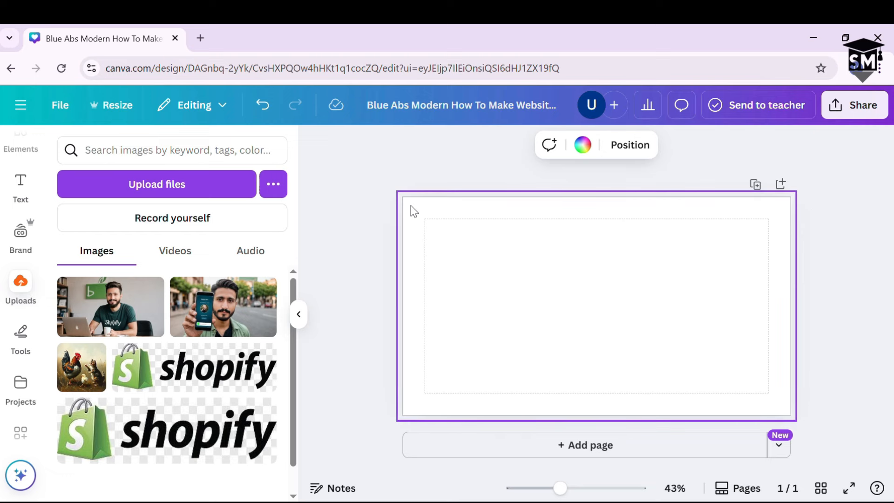
drag(422, 224, 768, 390)
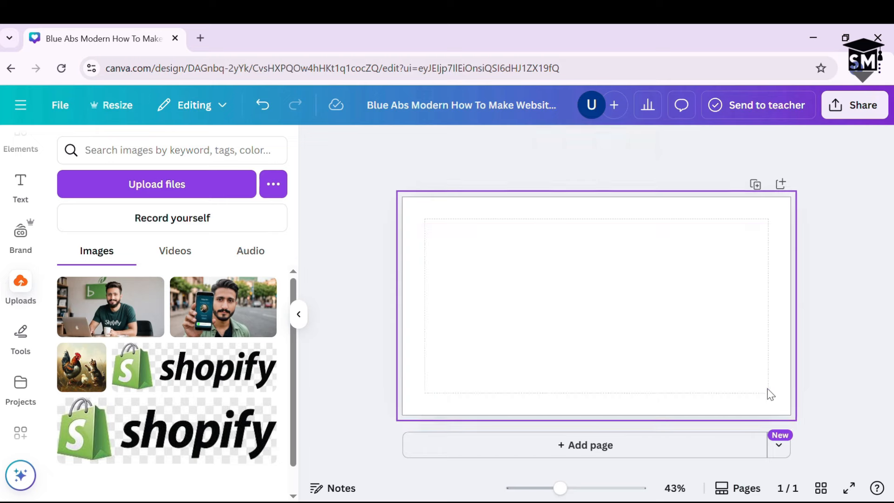
- Hide the page's margins and print bleed
click(62, 106)
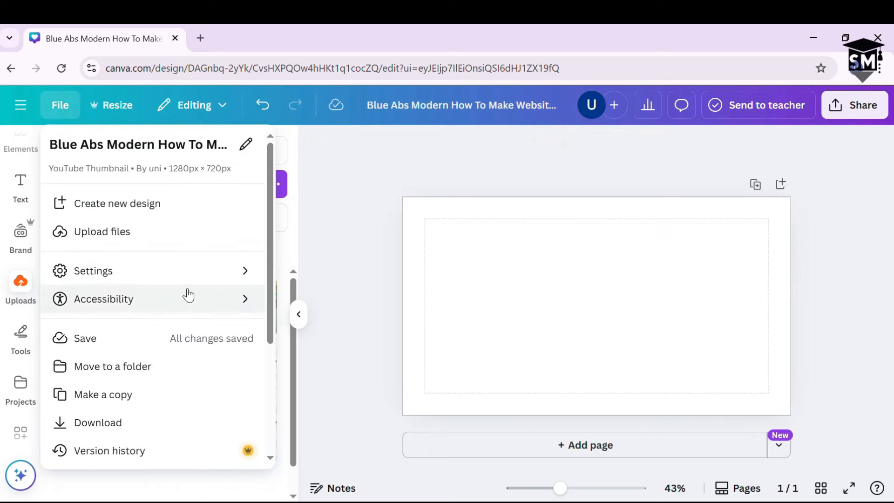
click(336, 284)
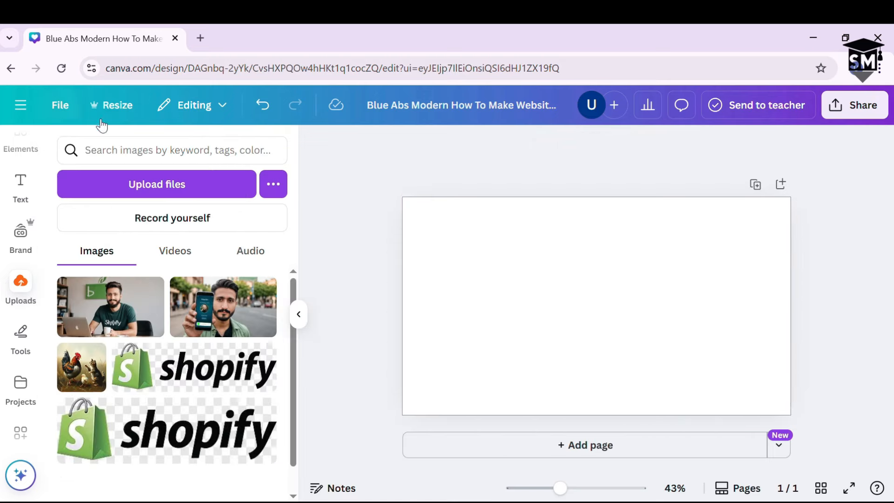
click(68, 112)
mouse_move(211, 271)
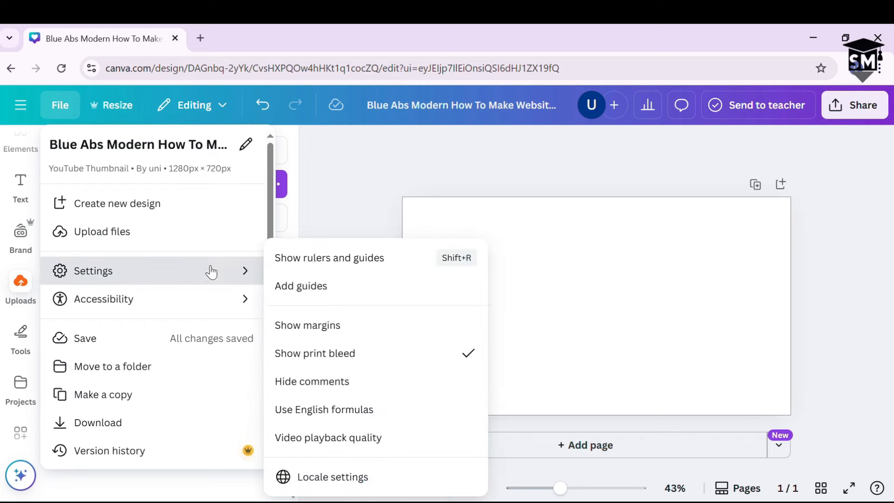
click(406, 352)
- Look over the design's file options for saving, moving, copying, downloading and version history
click(66, 106)
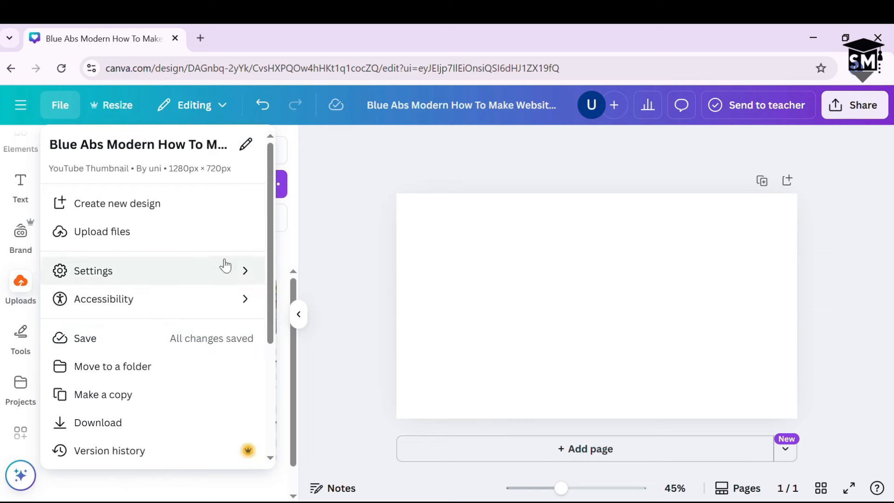
mouse_move(226, 265)
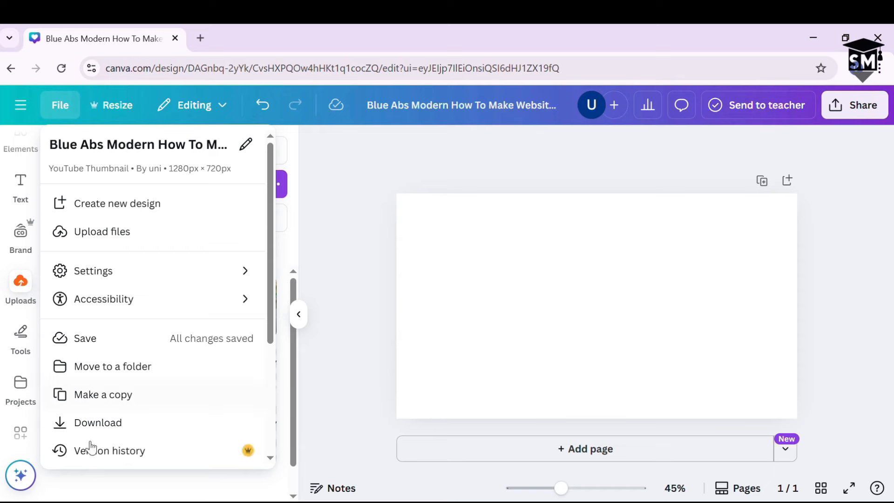
- Examine the resize options, including the suggested formats, the browsing categories and Magic Switch
click(113, 105)
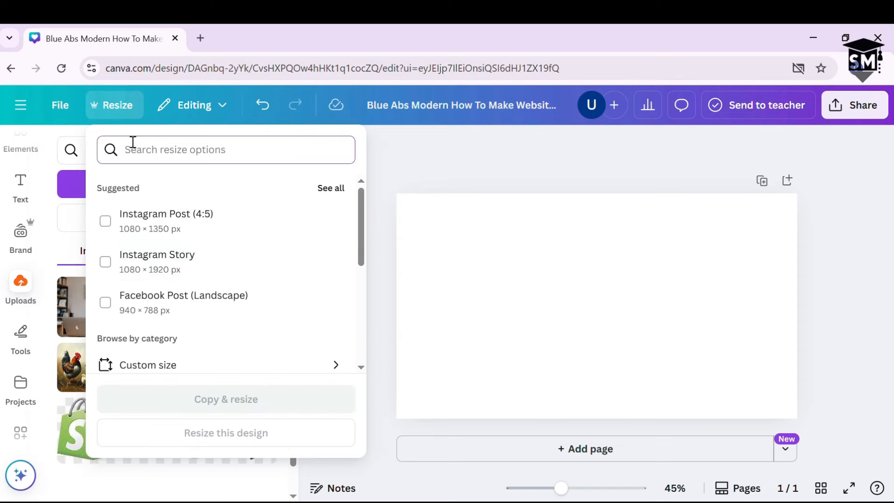
click(125, 109)
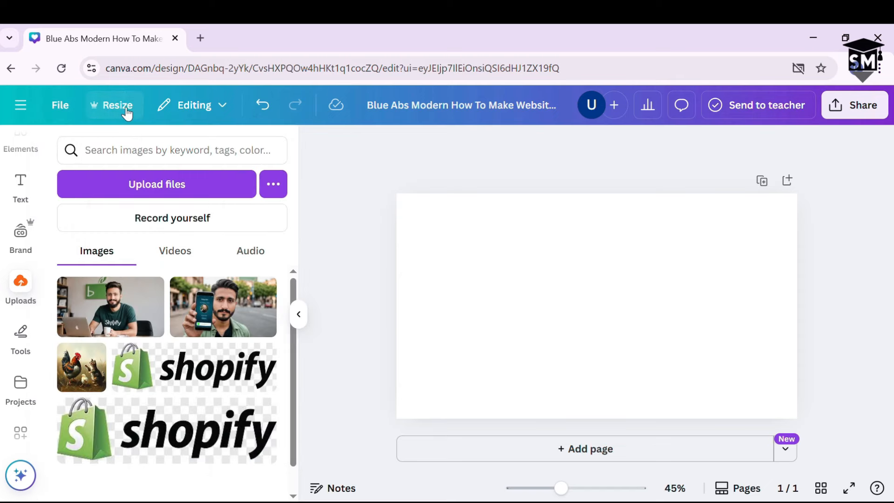
click(126, 110)
scroll(233, 317, down, 3)
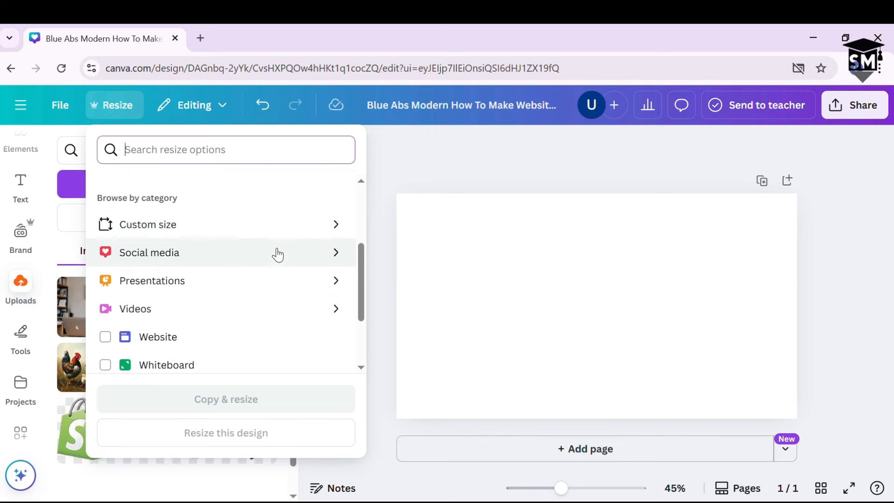
scroll(279, 270, down, 3)
scroll(263, 268, up, 2)
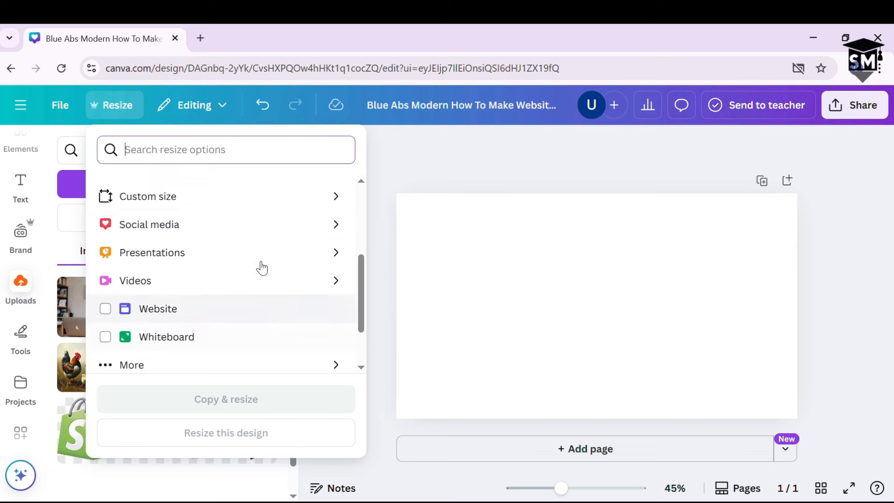
scroll(273, 266, down, 1)
scroll(274, 257, down, 2)
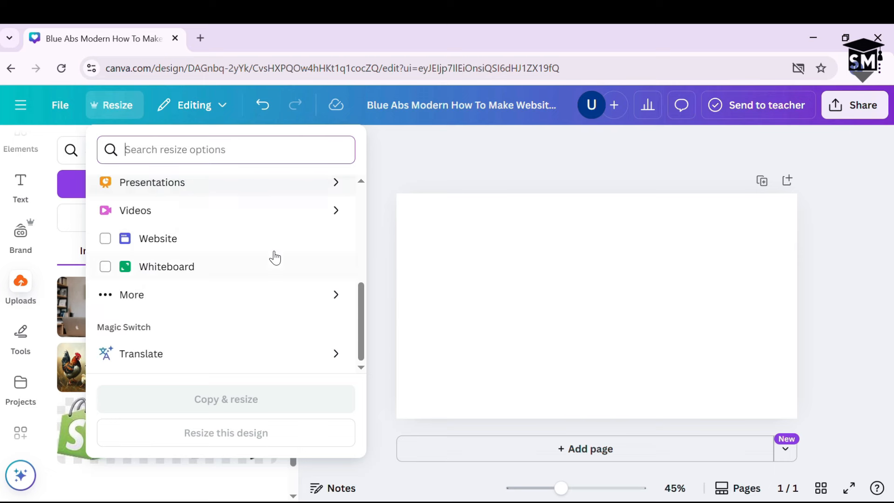
scroll(266, 256, up, 2)
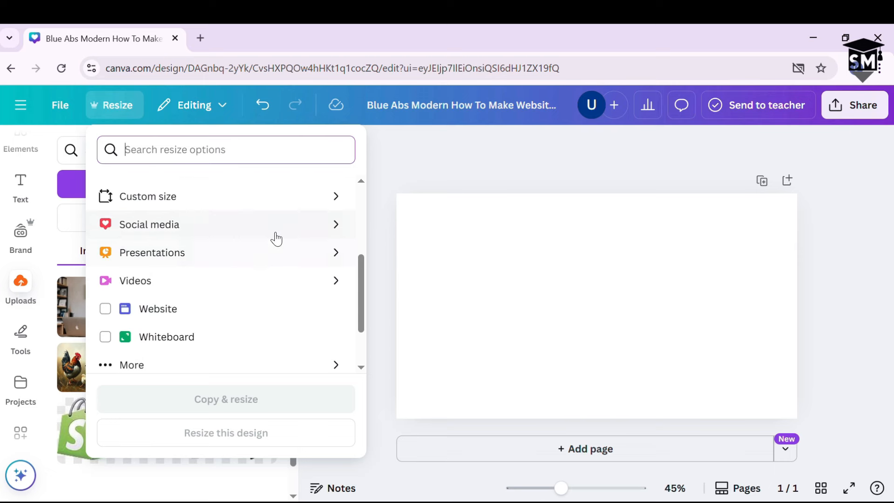
scroll(266, 241, up, 1)
scroll(259, 258, down, 3)
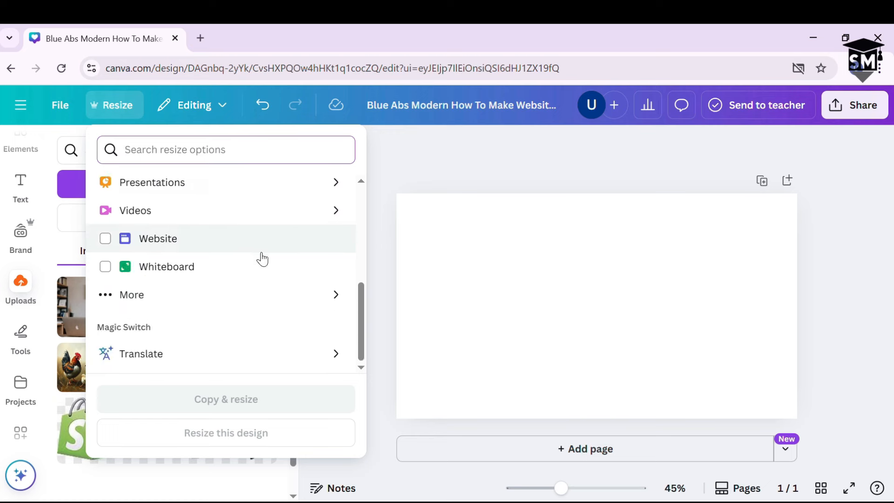
scroll(264, 244, up, 2)
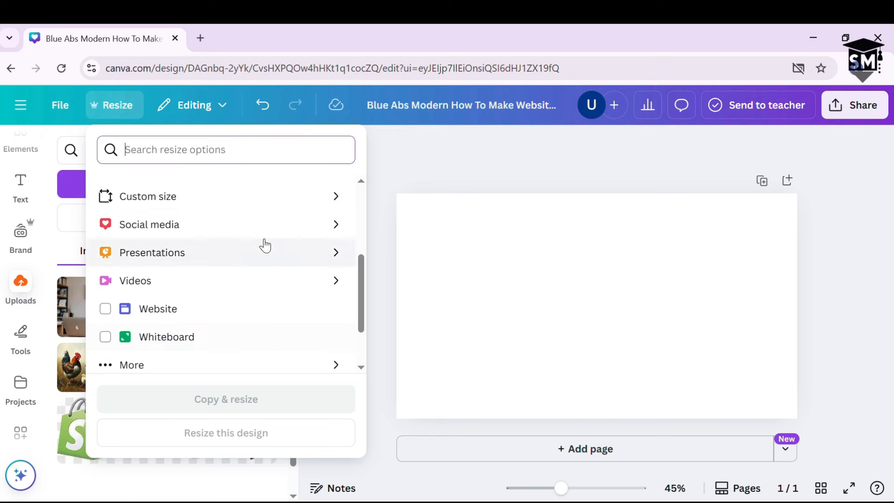
- Inspect the custom size width, height and unit choices for resizing and leave without applying a size
click(259, 201)
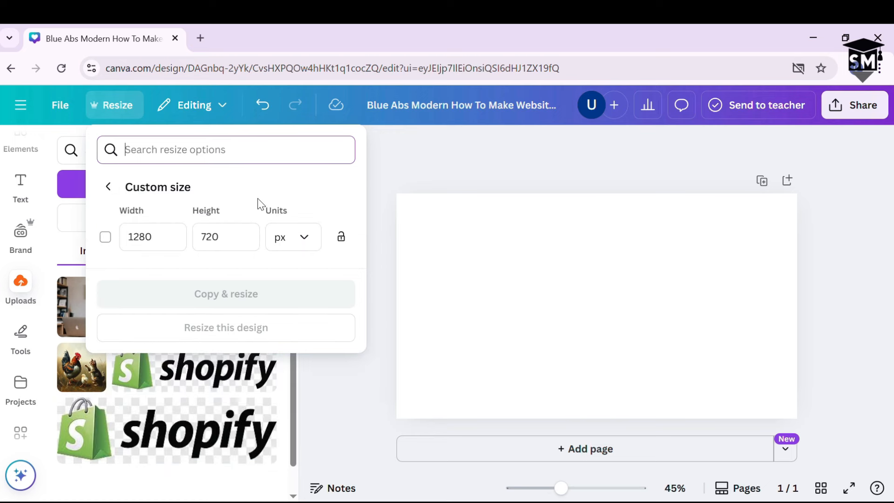
click(148, 238)
drag(148, 243, 190, 238)
click(218, 241)
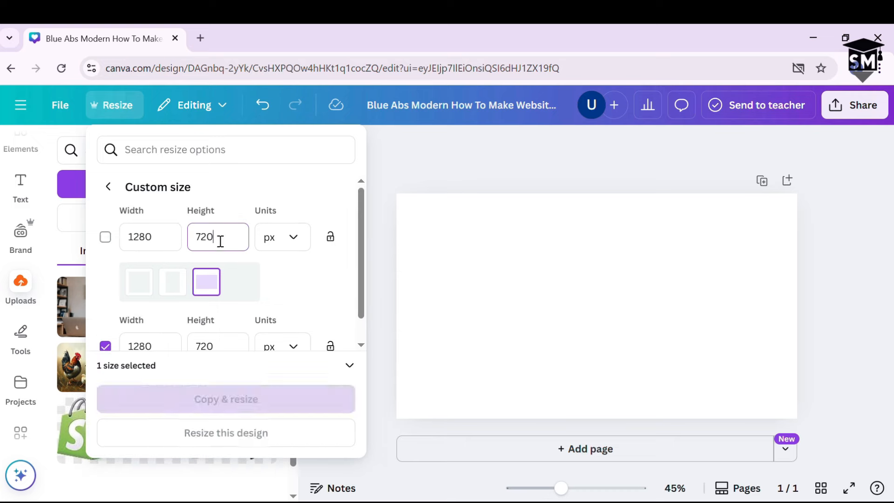
click(285, 241)
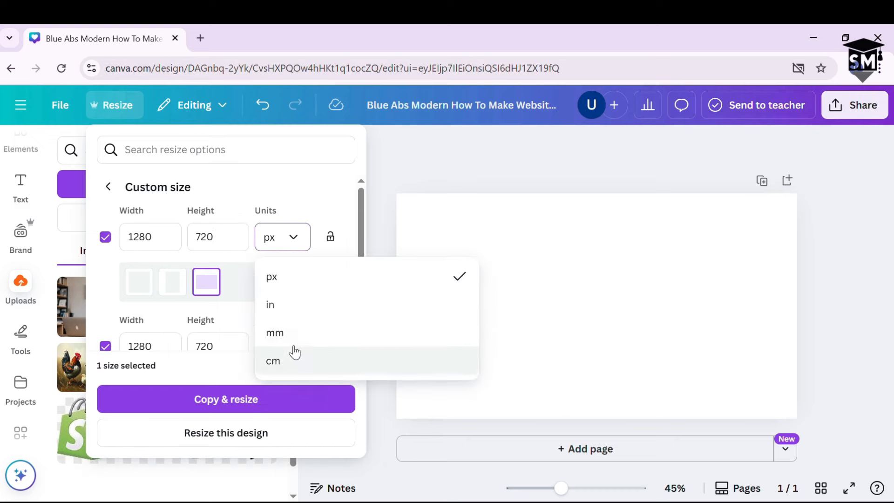
click(243, 325)
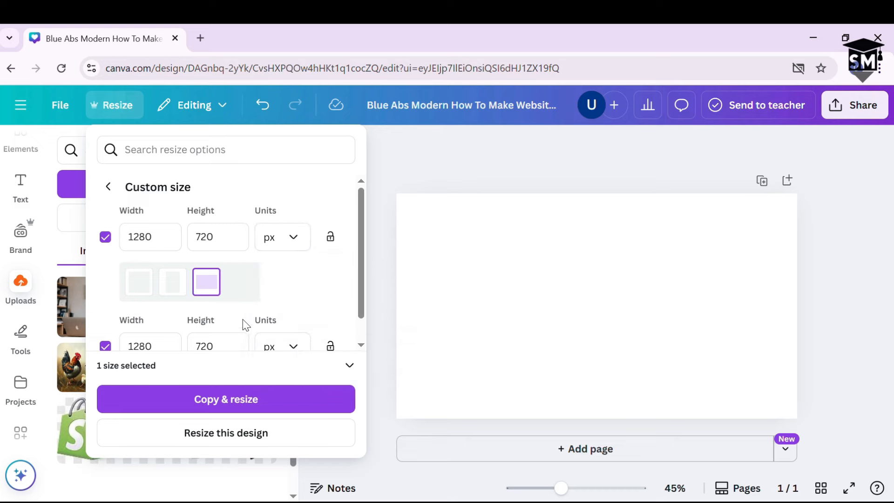
scroll(240, 322, down, 1)
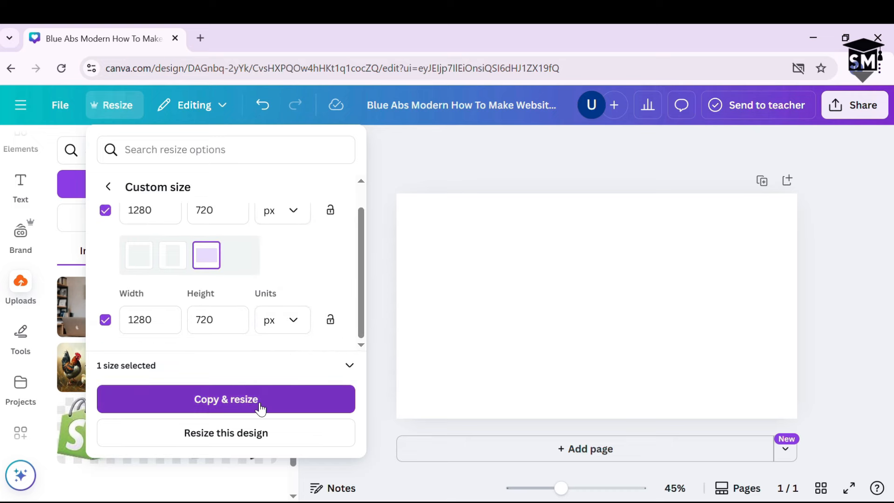
click(127, 103)
- Switch the design from Editing to read-only Viewing mode
click(193, 105)
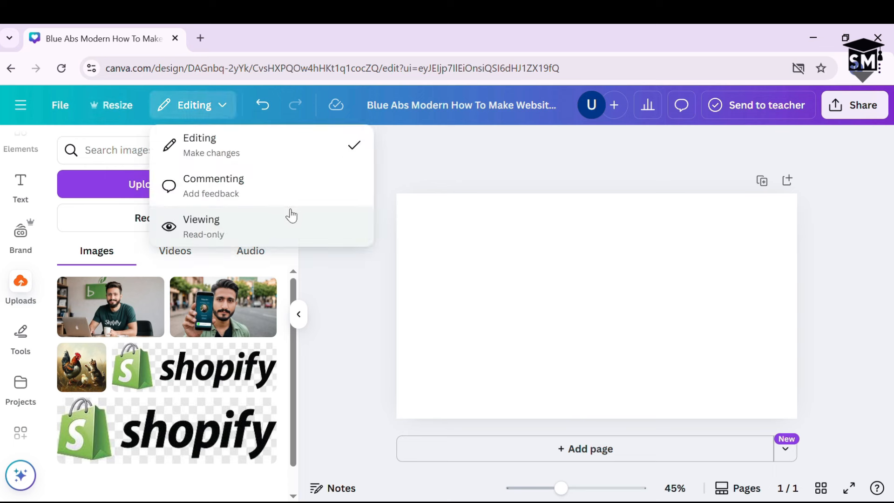
click(206, 108)
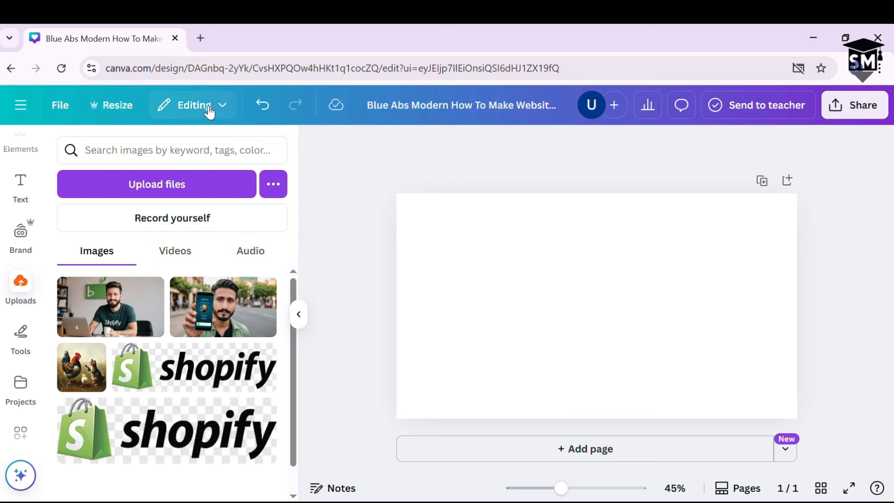
click(208, 109)
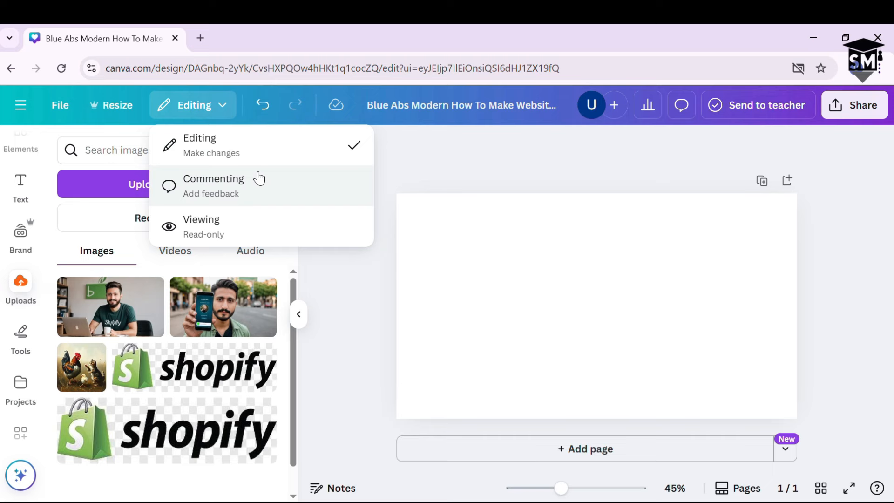
click(265, 232)
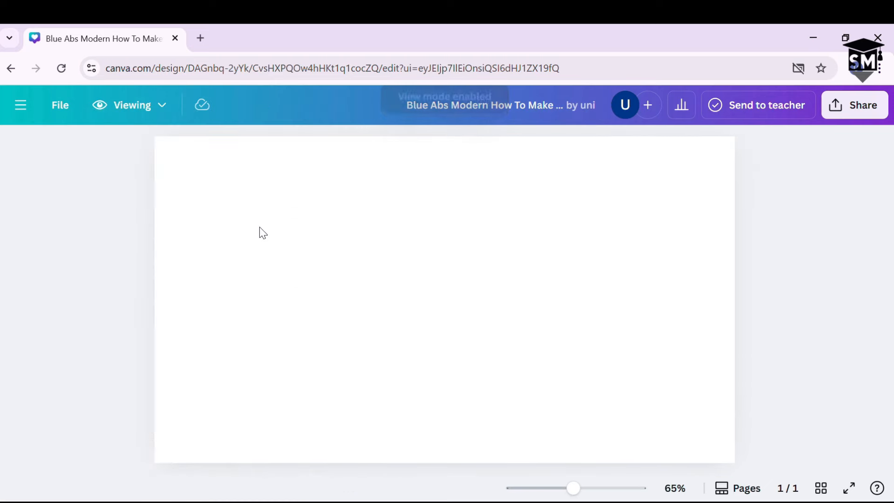
- Switch the design to Commenting mode and return it to Editing mode
click(164, 106)
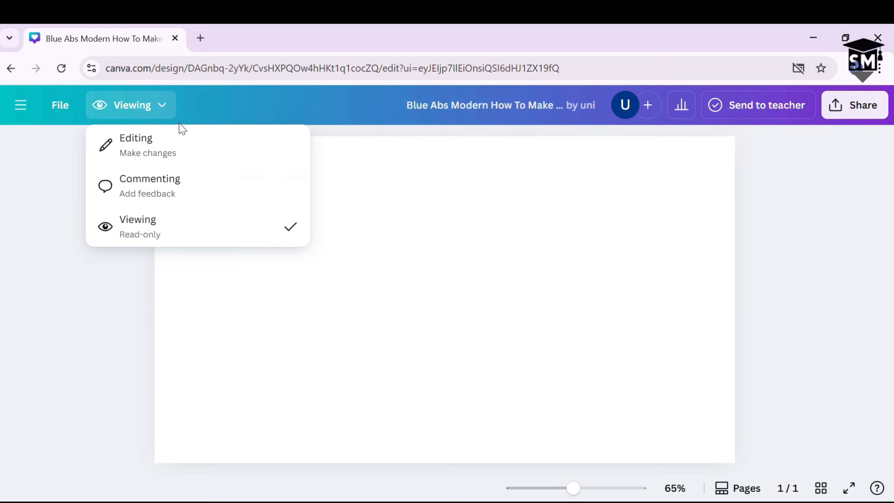
click(214, 192)
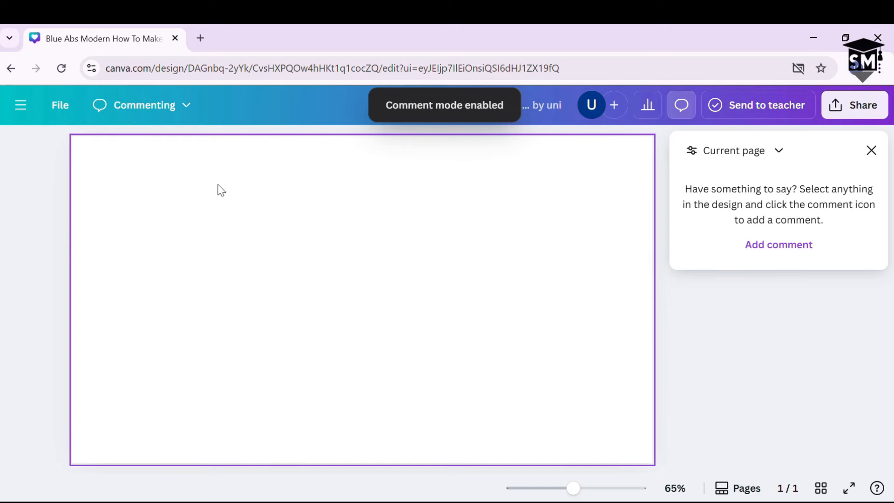
click(172, 110)
click(216, 148)
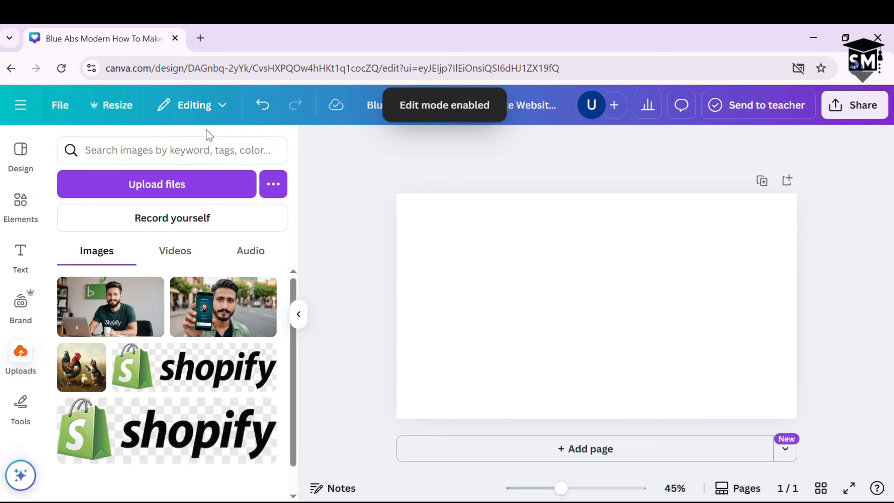
click(195, 104)
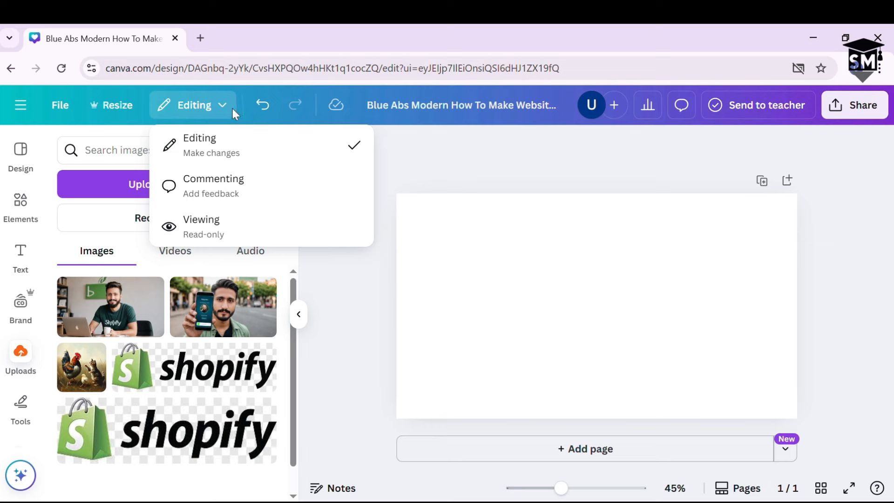
click(258, 102)
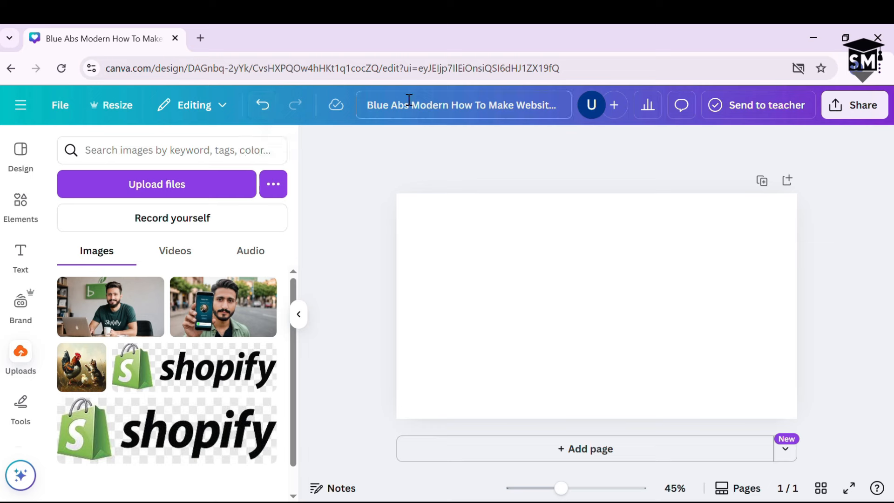
- Select the design's full title without renaming it, and view the owner details and the field for adding collaborators
click(491, 106)
triple_click(493, 106)
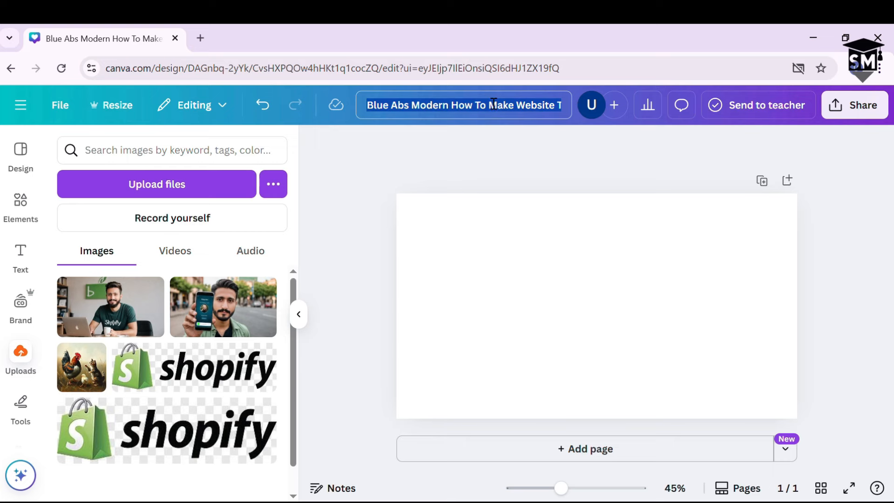
click(593, 107)
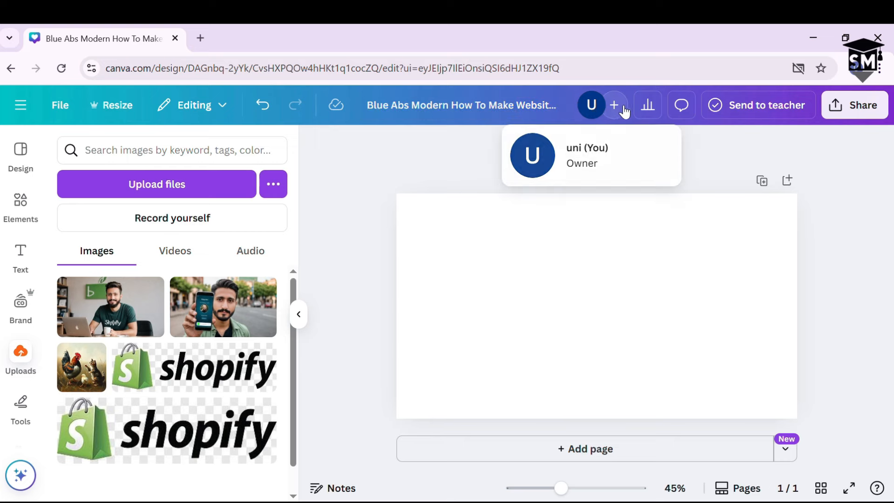
click(614, 106)
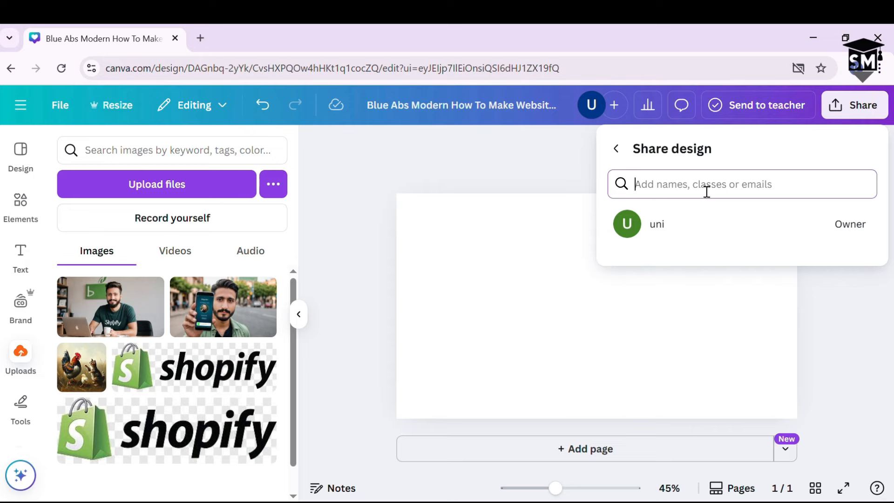
- View the design's poll and quiz analytics, and check the filter and sort choices for its comments
click(653, 109)
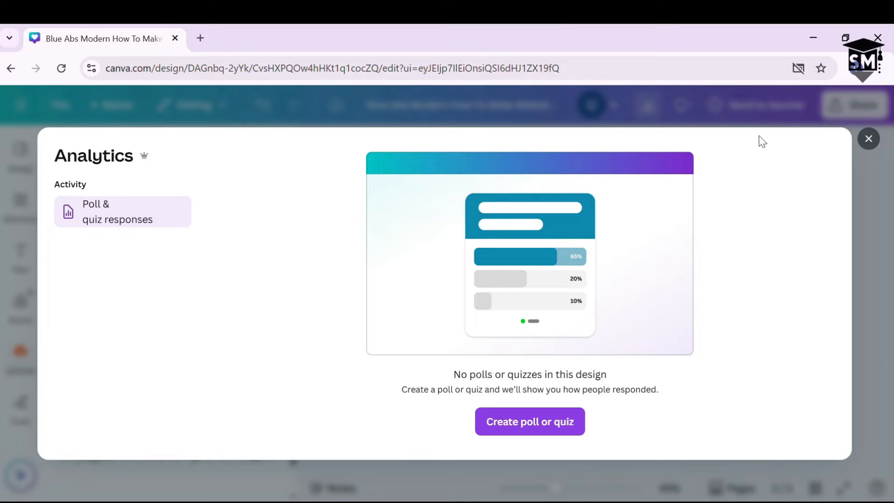
click(868, 138)
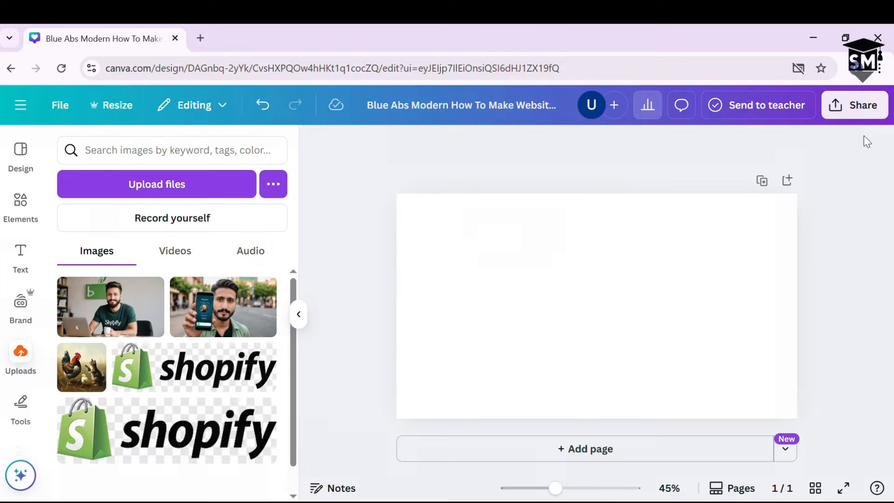
click(682, 111)
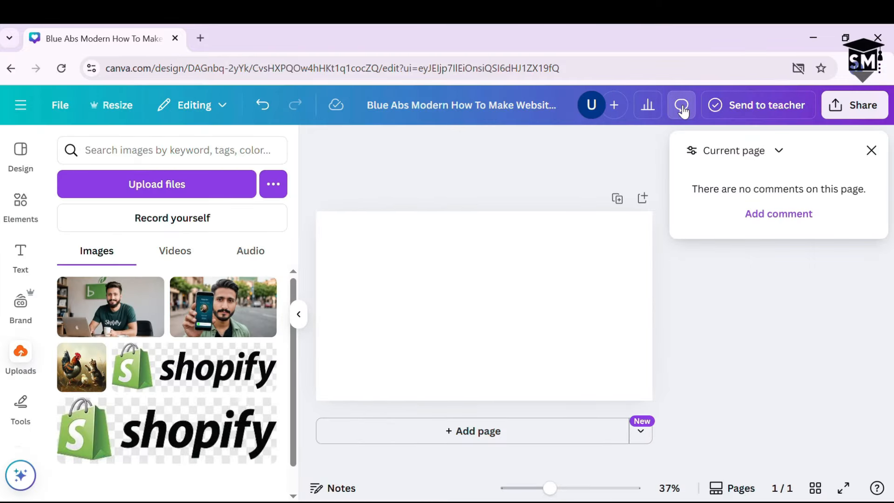
click(769, 150)
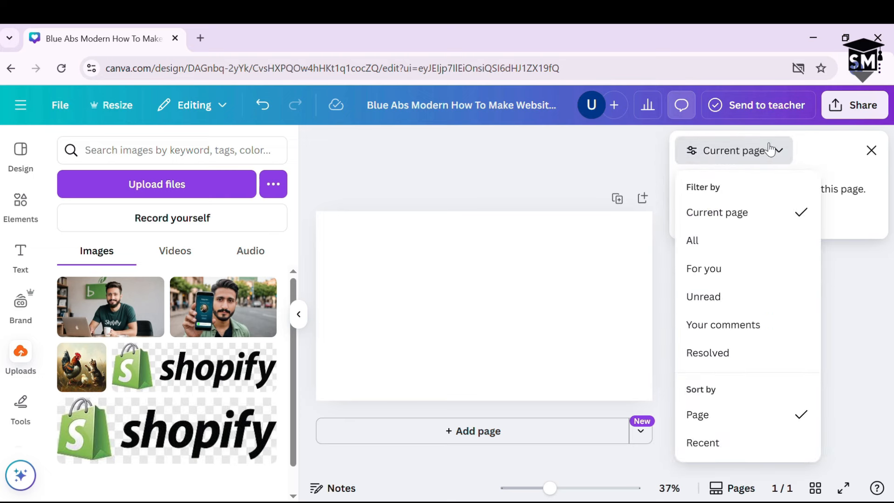
click(771, 150)
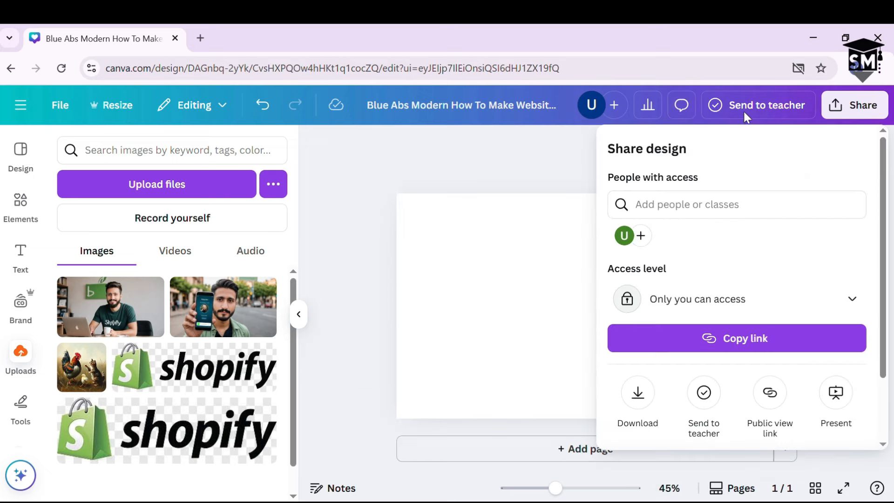
- Review the design's sharing options and its download settings, and leave without downloading
click(745, 113)
click(859, 107)
scroll(752, 264, down, 2)
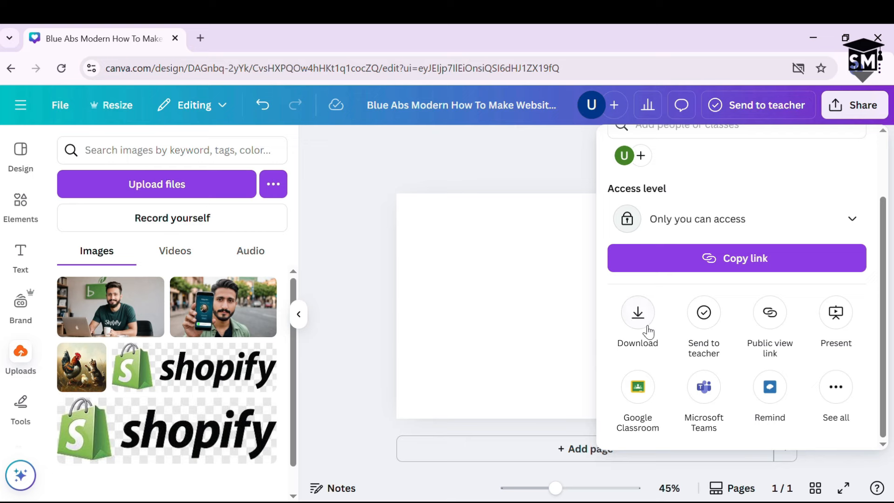
click(637, 313)
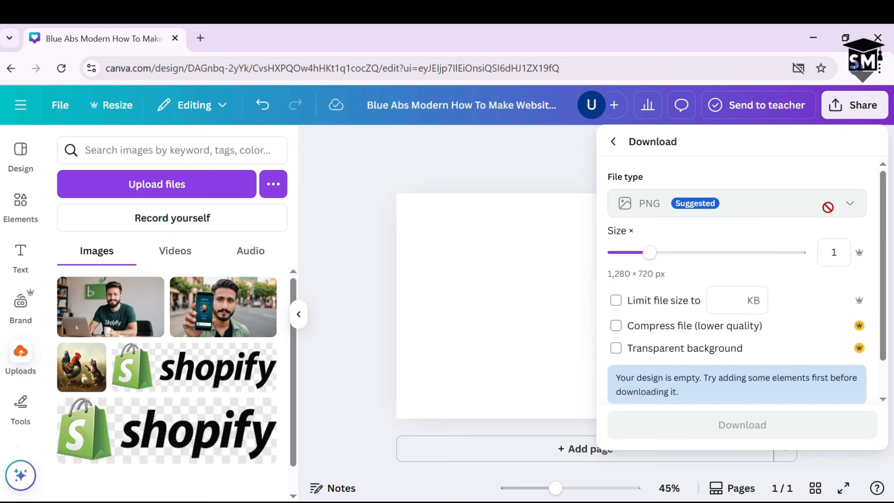
click(470, 289)
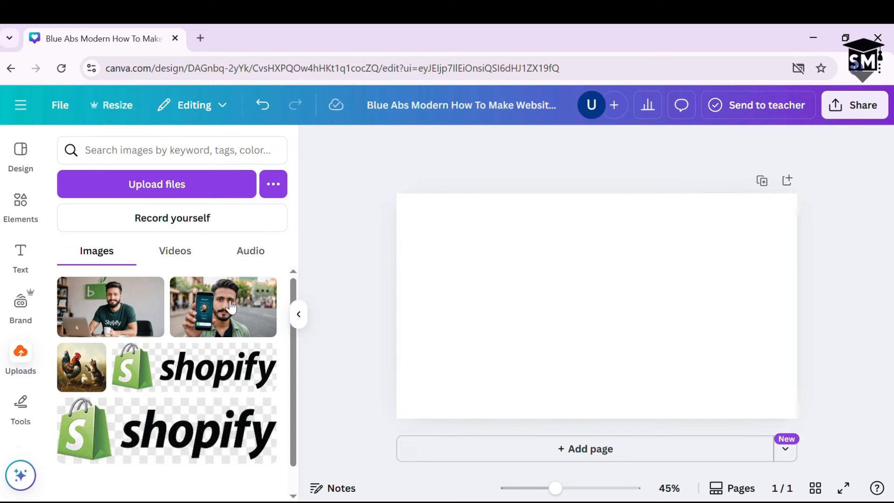
- Place the uploaded photo of the man at the laptop on the blank page and download the design as PDF Standard
click(124, 319)
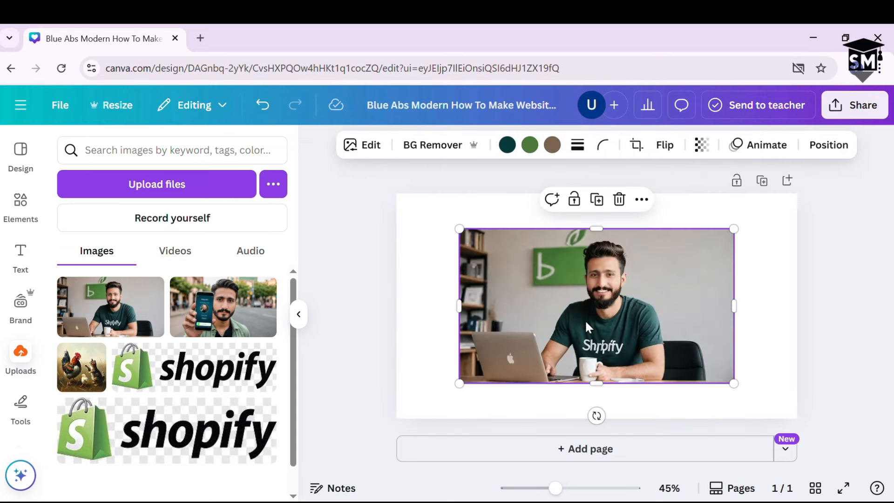
click(855, 104)
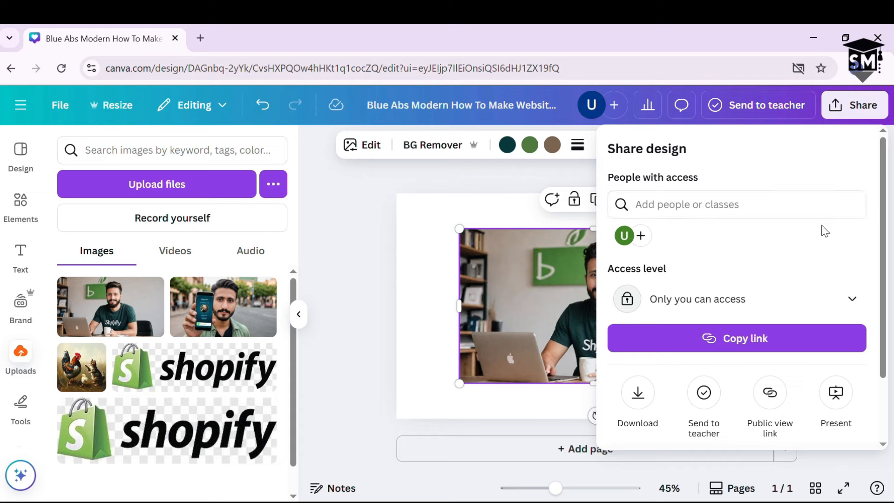
scroll(806, 266, down, 2)
click(636, 313)
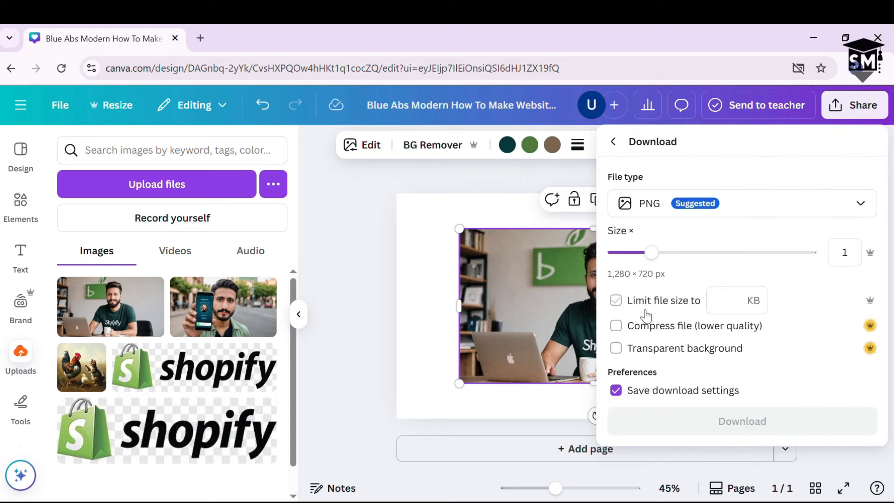
click(791, 215)
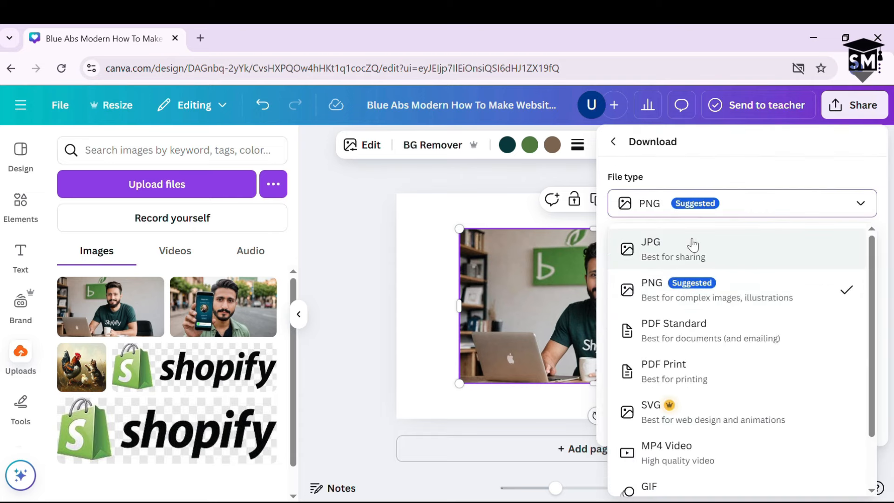
click(741, 252)
click(754, 215)
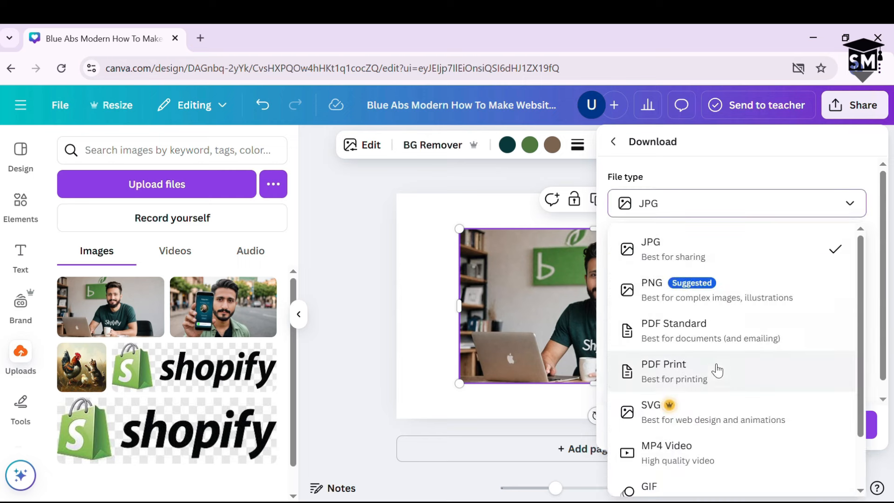
click(713, 326)
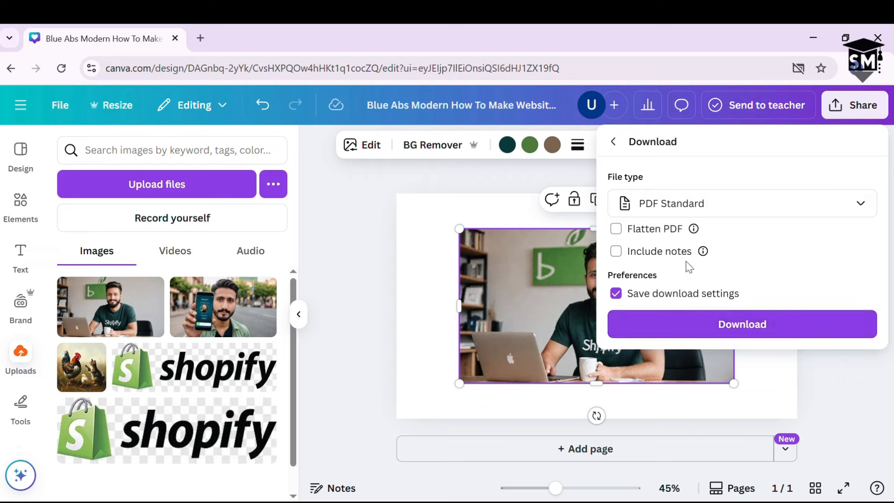
click(746, 325)
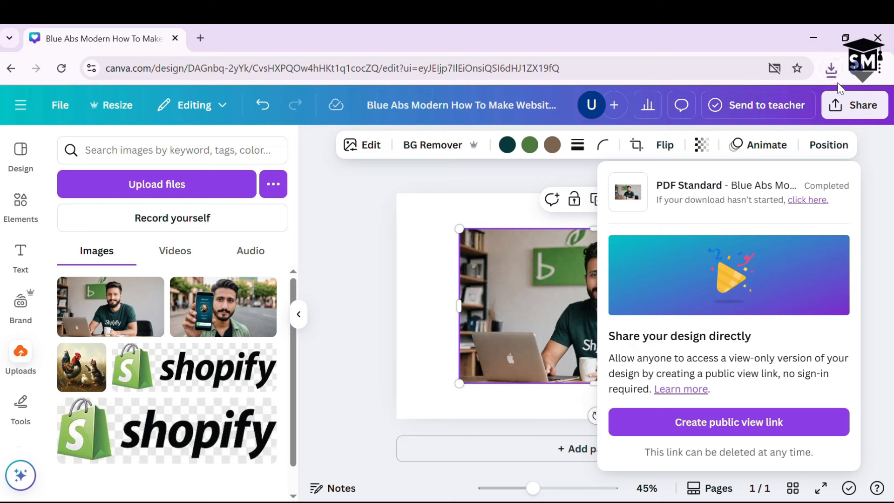
- Open the downloaded PDF to check it, close it, and dismiss the design's download summary
click(828, 70)
click(716, 135)
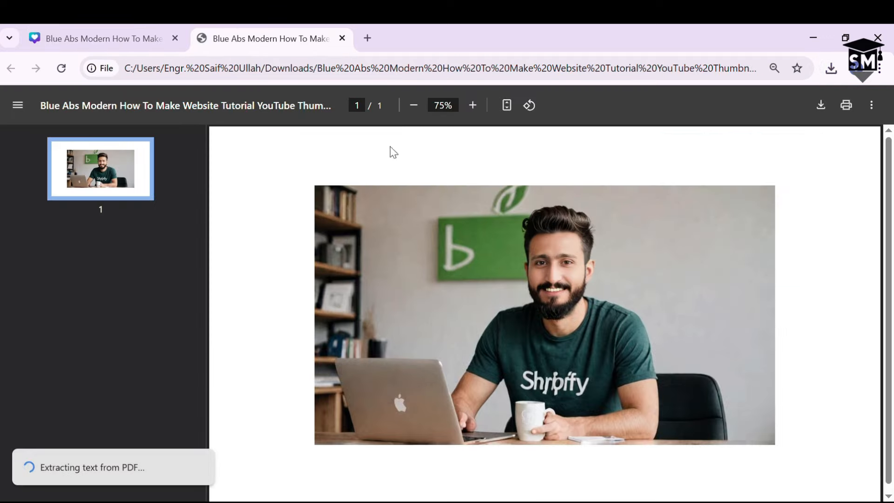
click(342, 38)
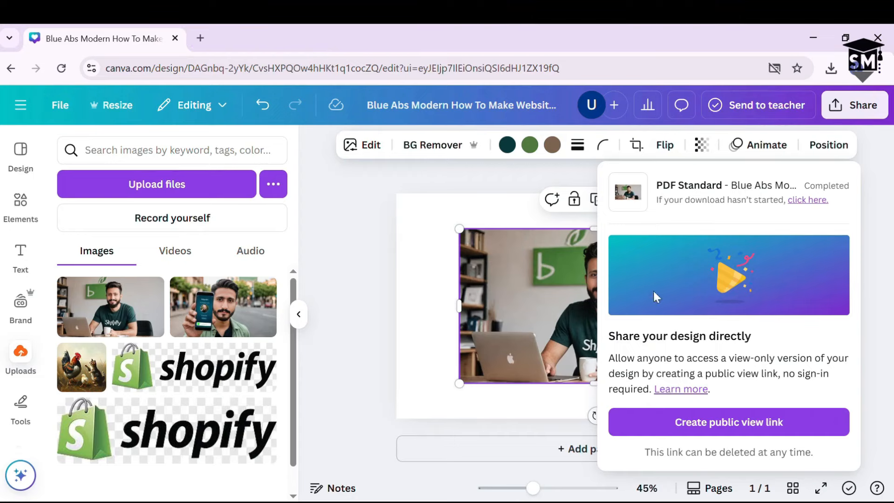
click(344, 225)
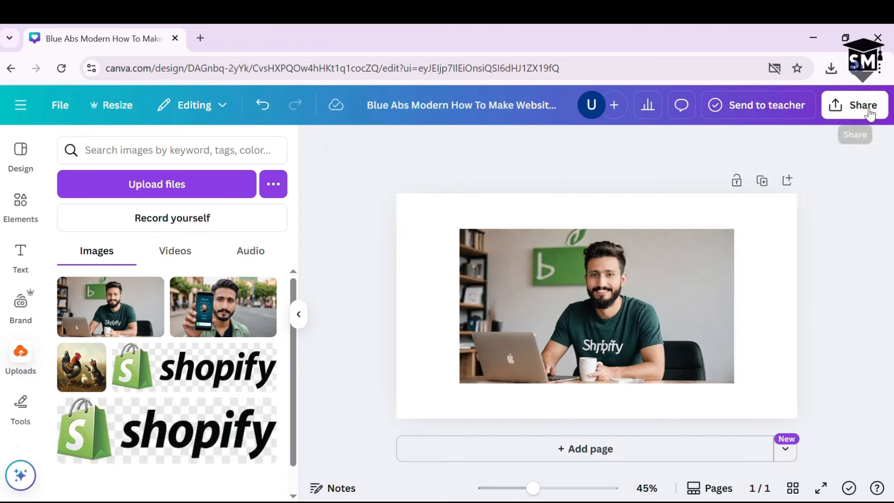
- Review the design's sharing options and its access level choices, keeping access limited to the owner
click(855, 105)
scroll(784, 281, down, 3)
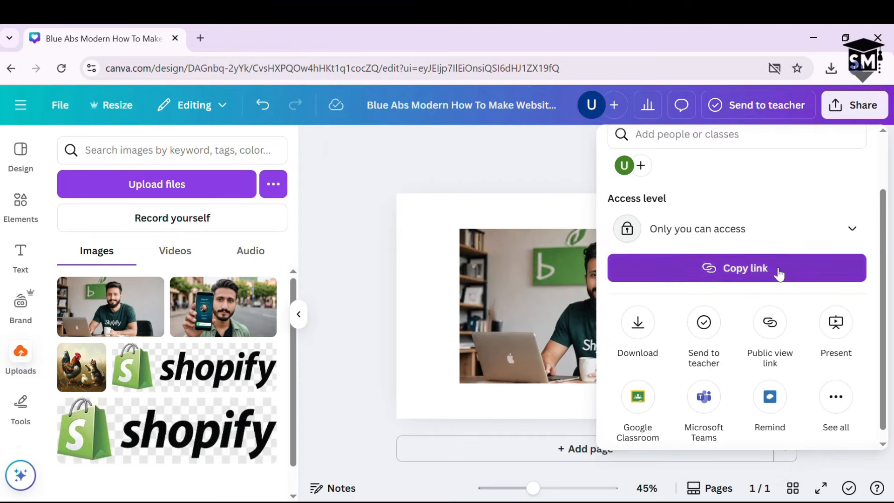
scroll(778, 265, up, 3)
scroll(747, 244, down, 2)
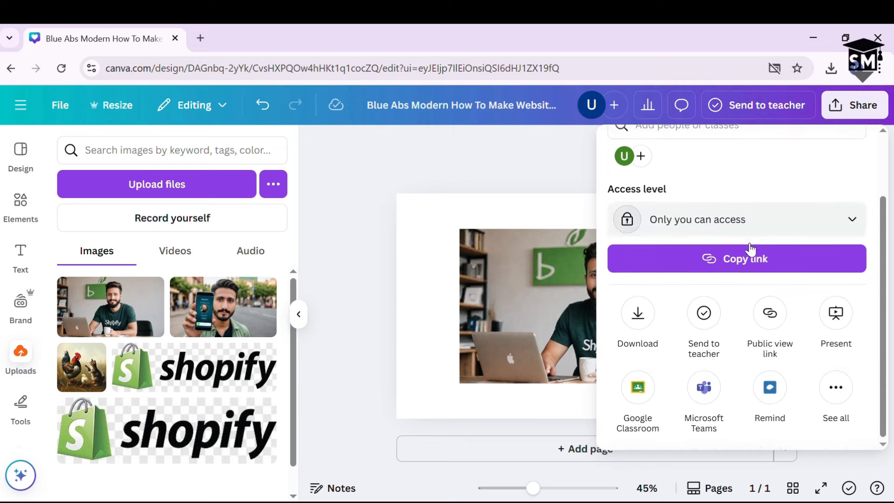
click(777, 228)
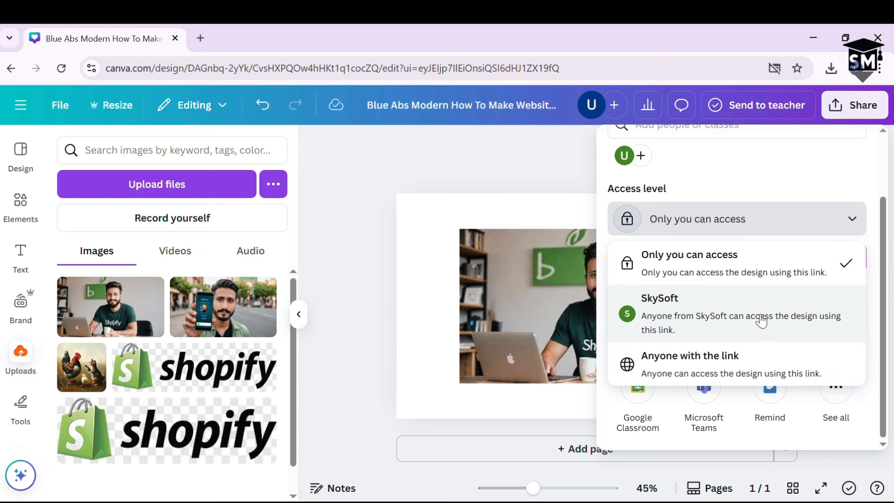
click(778, 159)
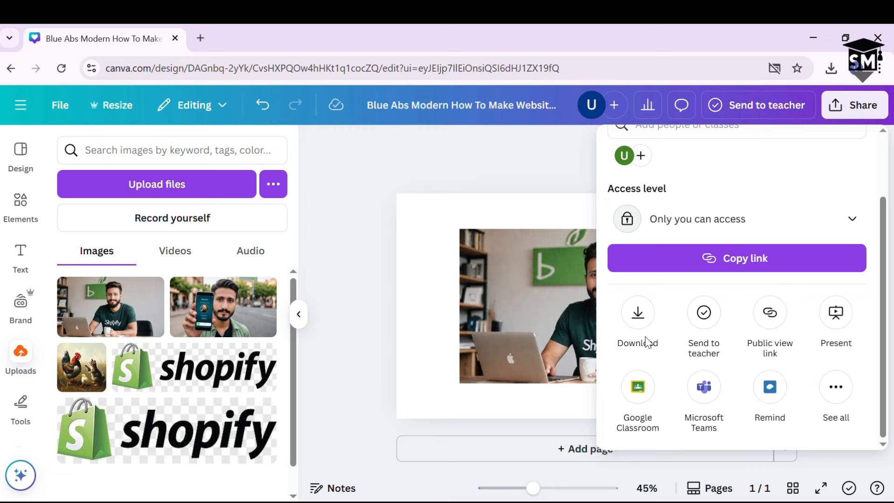
- View the option for sending the design to a teacher and look through the teacher list without choosing anyone
click(704, 313)
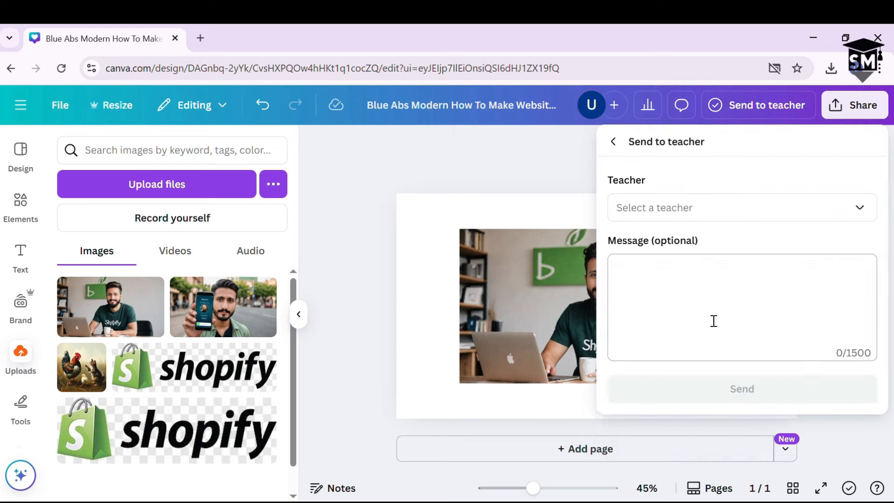
click(756, 210)
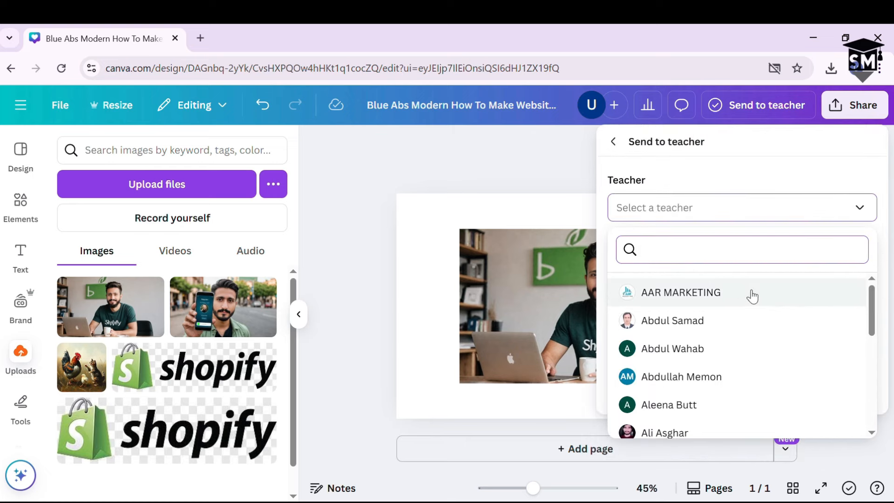
scroll(738, 335, down, 6)
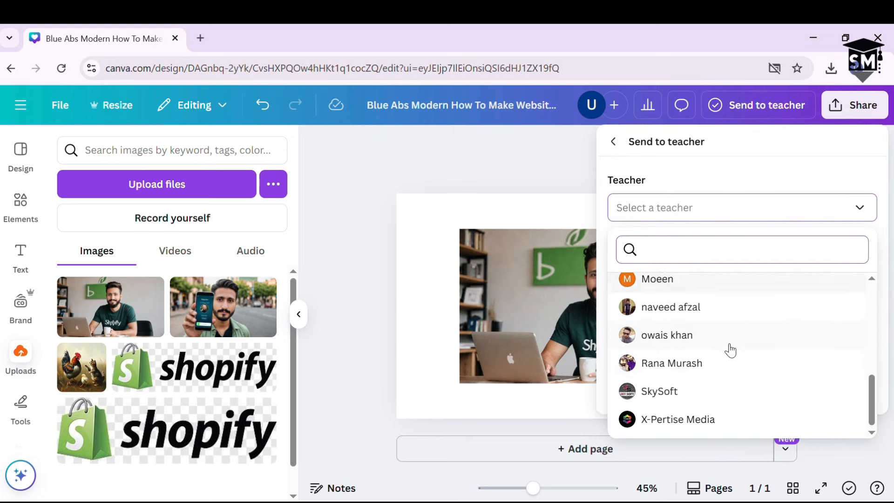
scroll(730, 354, up, 6)
scroll(732, 345, down, 5)
scroll(735, 303, up, 6)
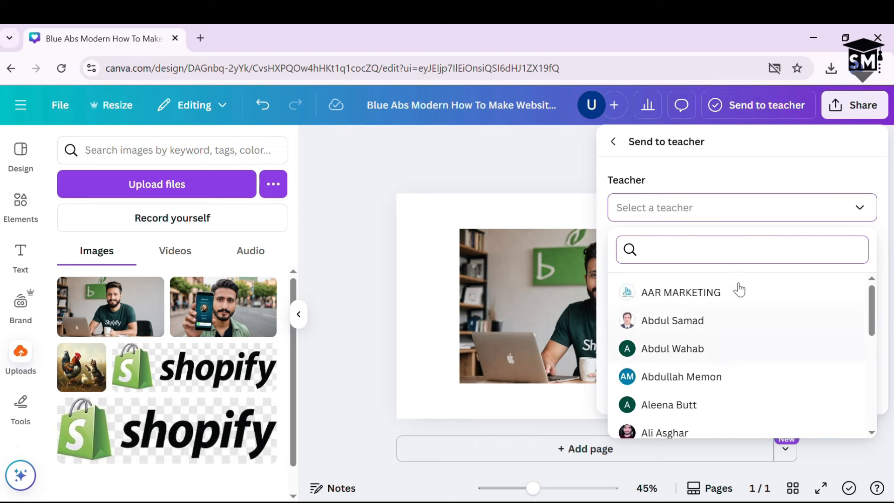
click(769, 176)
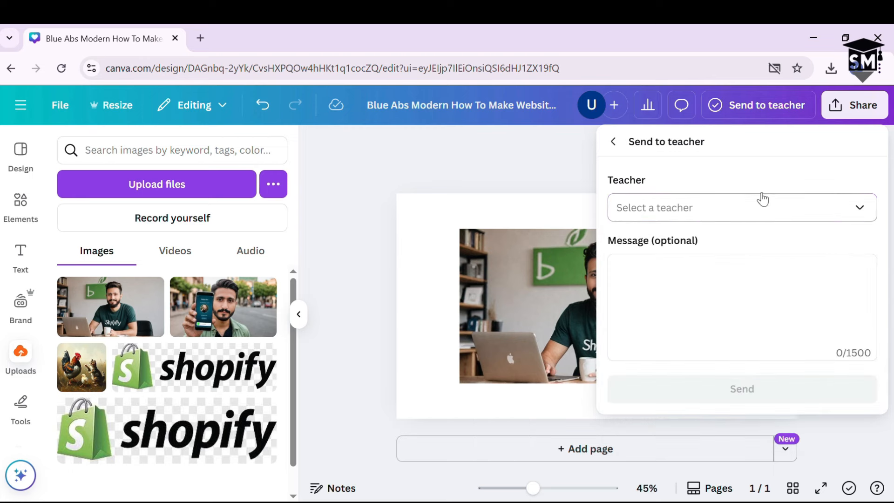
click(614, 142)
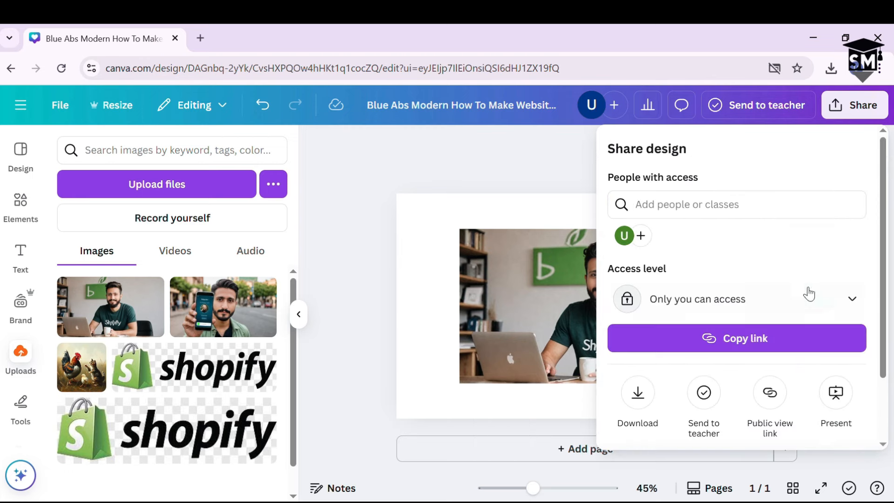
- Recheck the access level choices and view the public view link option without creating a link
click(845, 297)
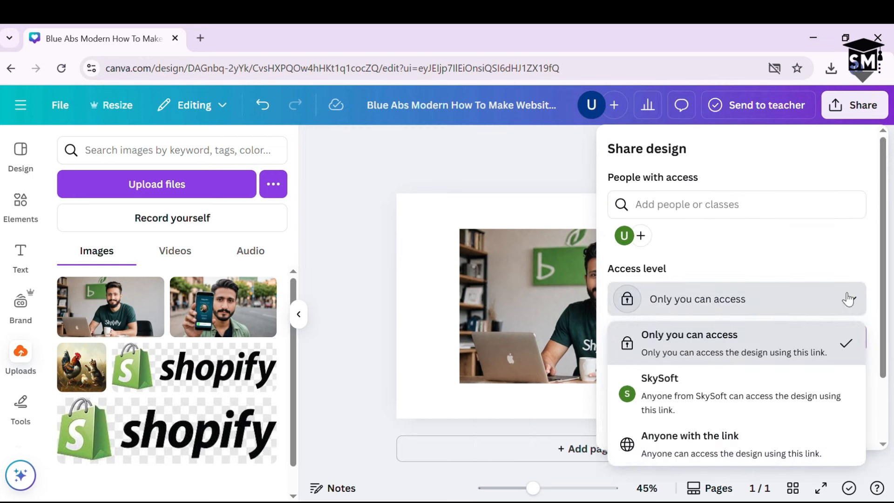
click(821, 259)
scroll(812, 268, down, 2)
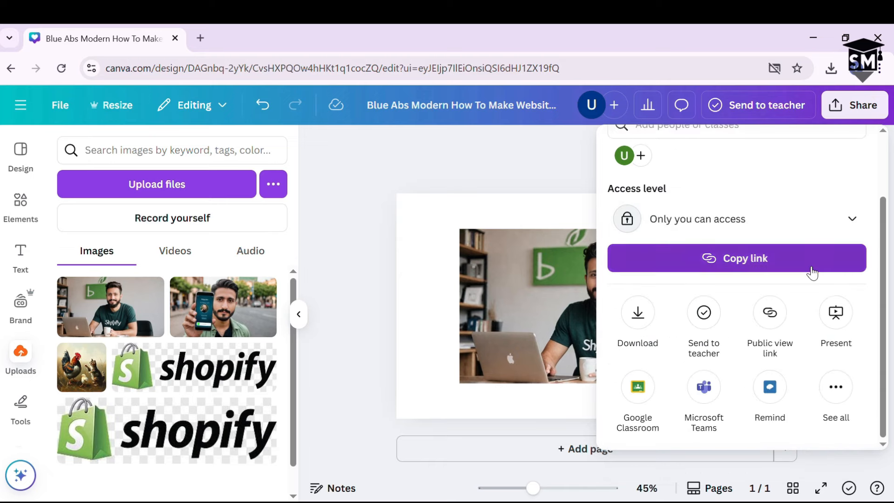
click(775, 318)
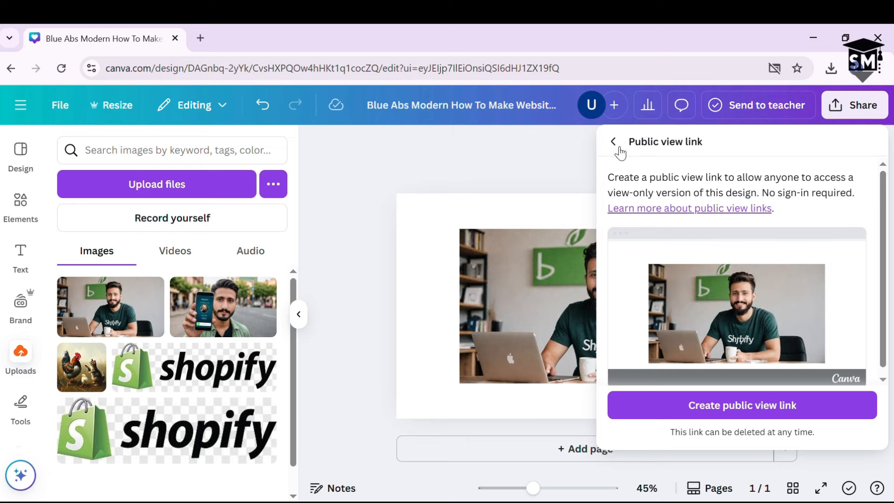
click(623, 149)
- Examine the ways to present the design, including full screen, presenter view and present and record, without starting a presentation
scroll(812, 350, down, 2)
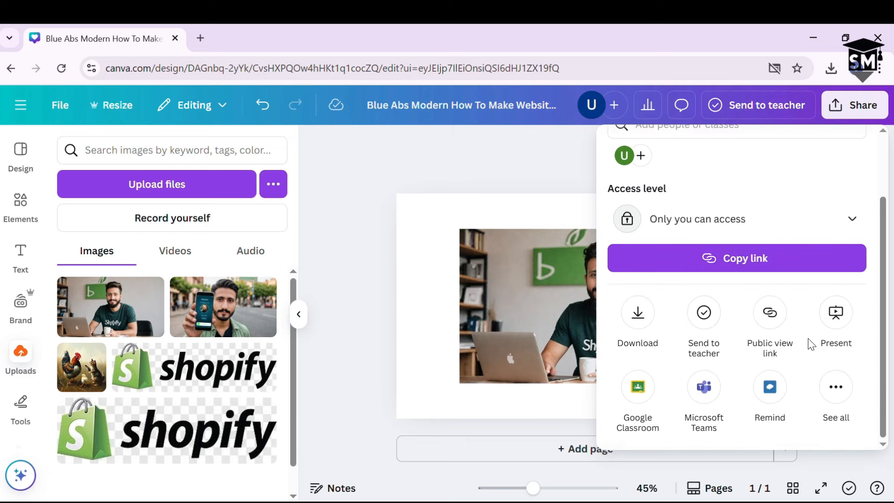
click(834, 321)
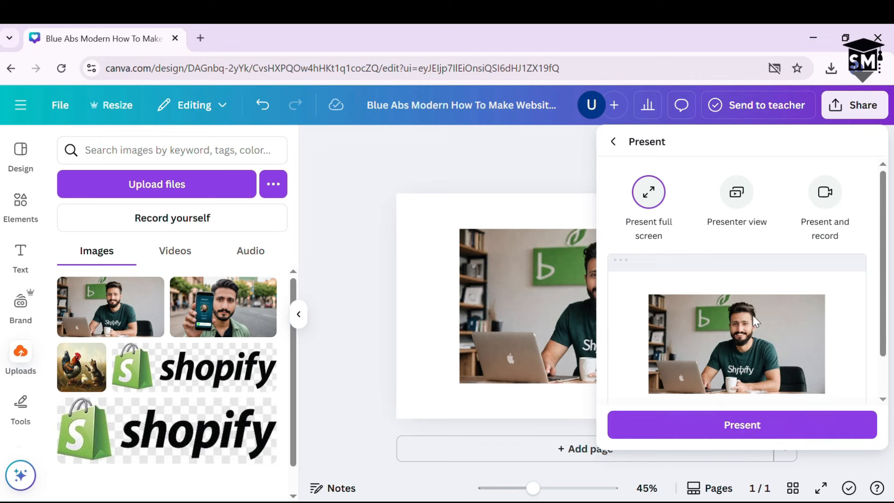
scroll(656, 266, down, 1)
scroll(679, 263, up, 2)
scroll(741, 272, down, 1)
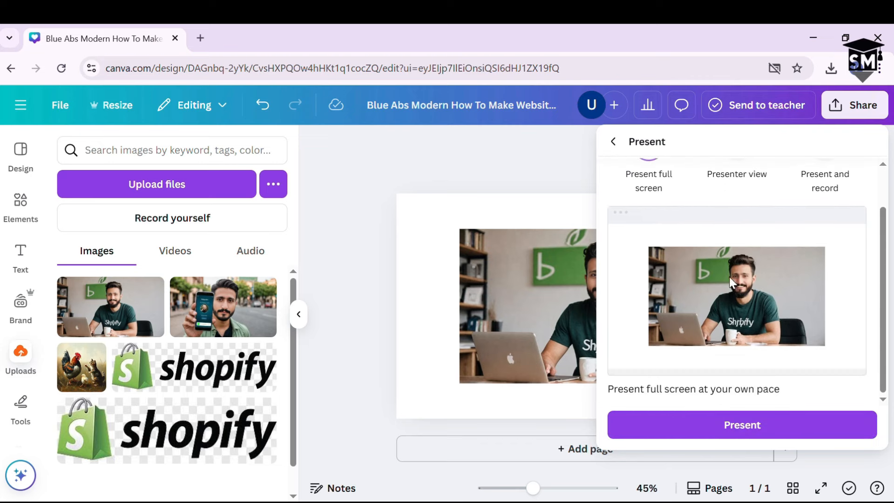
scroll(756, 361, up, 1)
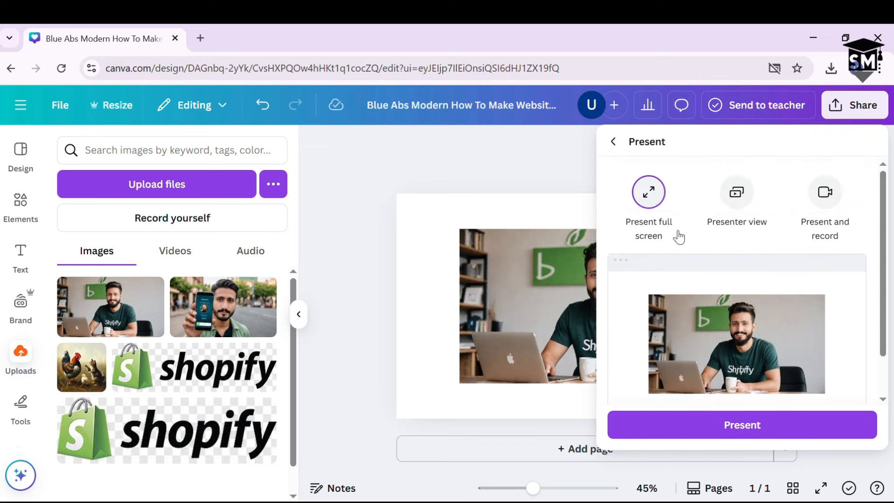
click(613, 141)
- Look through all further publishing options for the design, including the sharing, saving, messaging and design app choices
scroll(740, 332, down, 2)
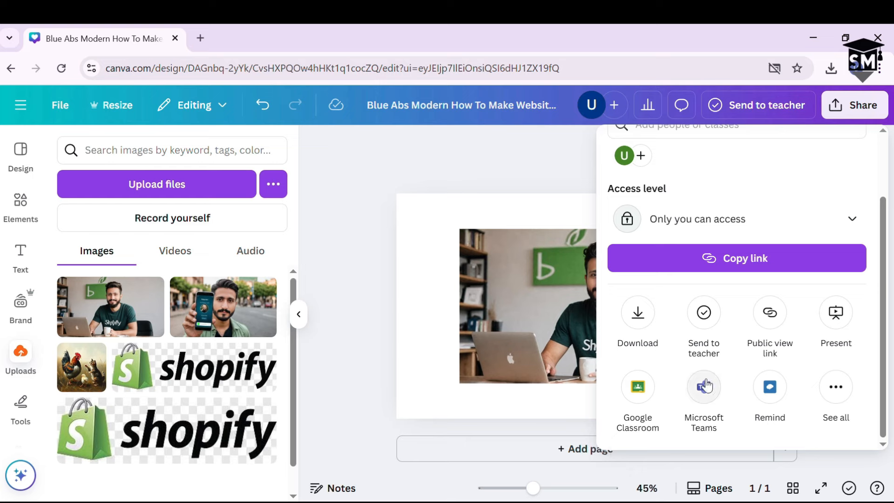
click(836, 389)
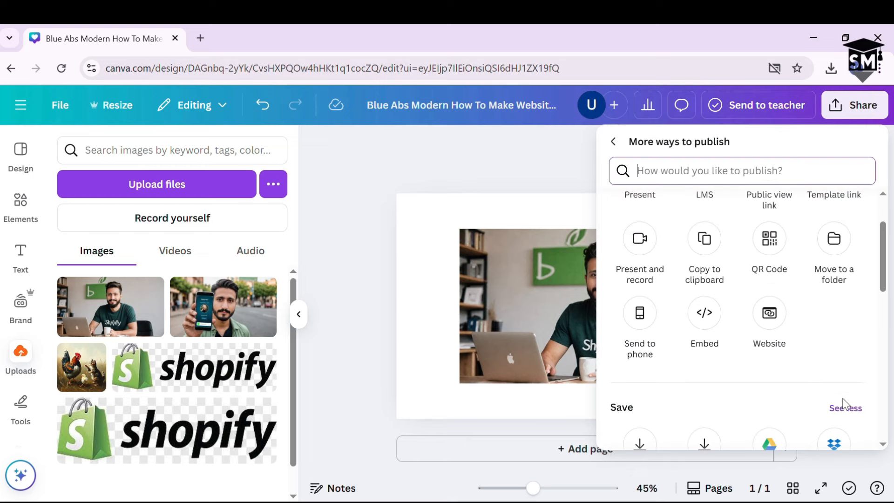
scroll(774, 337, down, 5)
scroll(775, 338, up, 2)
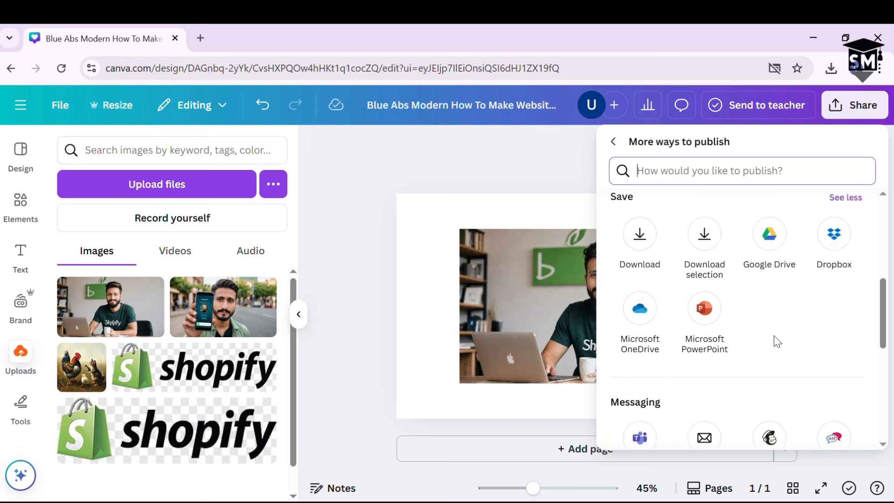
scroll(777, 339, up, 2)
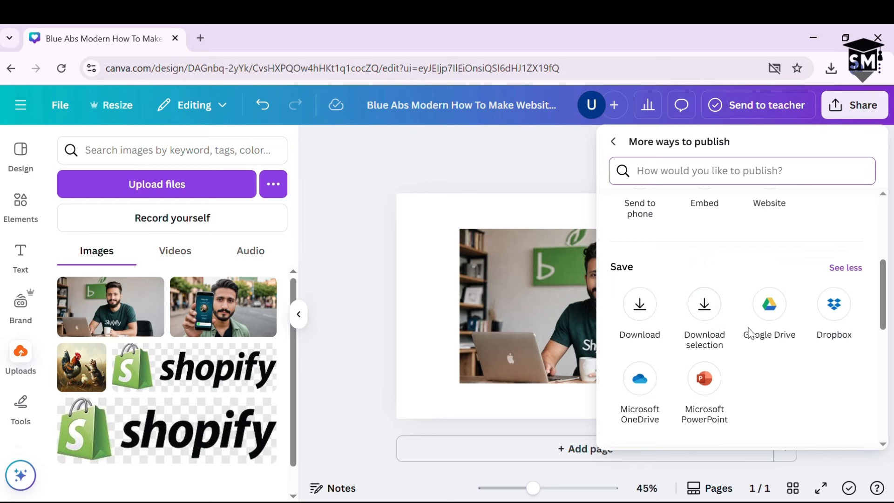
scroll(703, 340, down, 3)
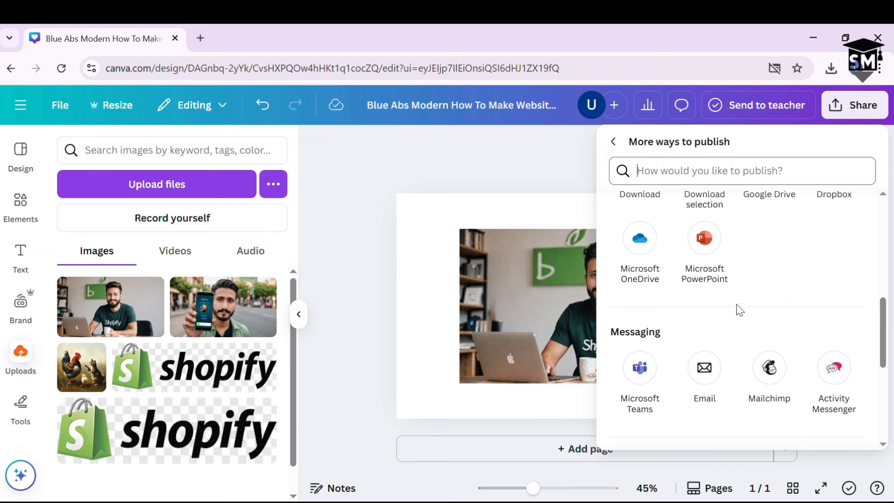
scroll(753, 279, down, 4)
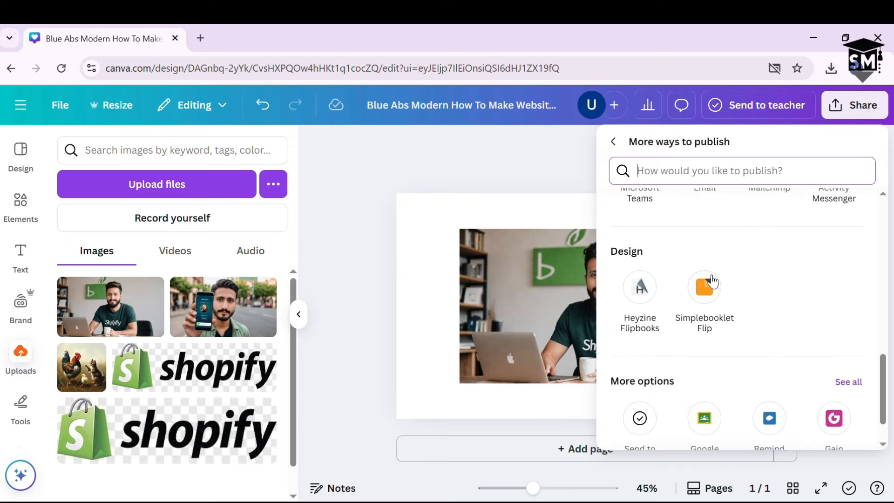
scroll(724, 267, down, 1)
scroll(755, 353, up, 10)
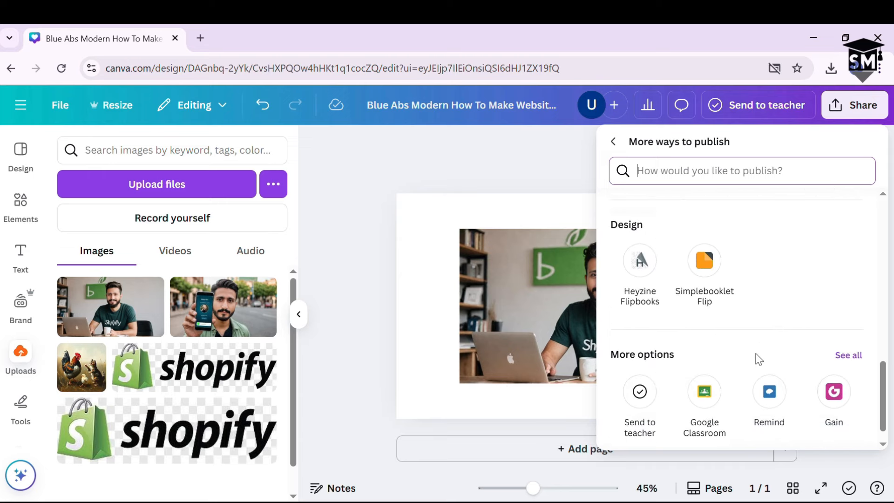
scroll(761, 340, up, 1)
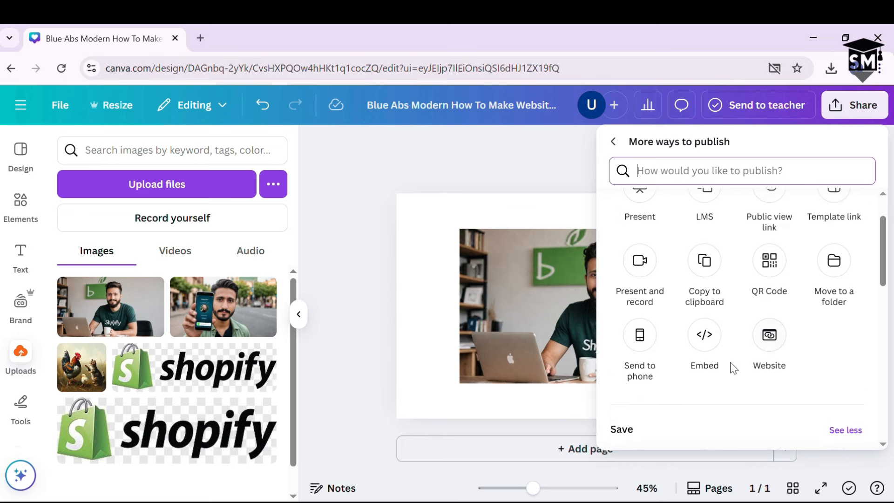
- Review the full set of publishing options once more and return to the main sharing options
scroll(730, 365, up, 2)
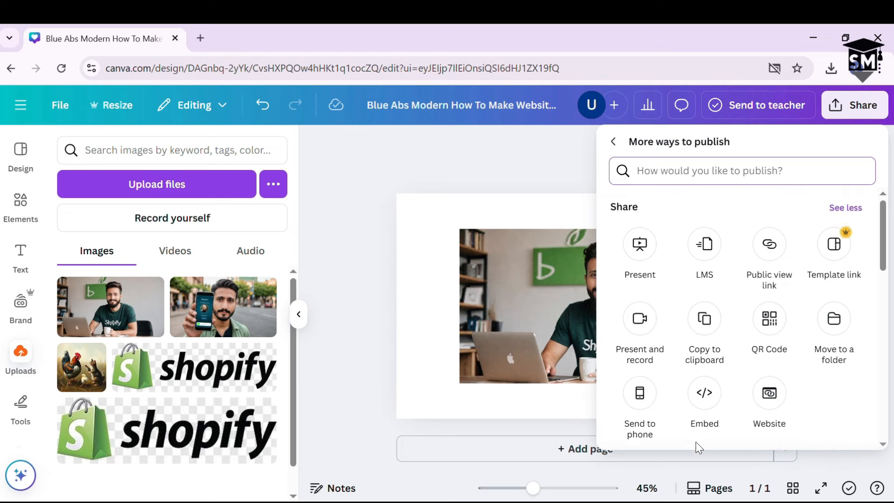
scroll(698, 435, down, 5)
scroll(706, 419, up, 5)
click(614, 141)
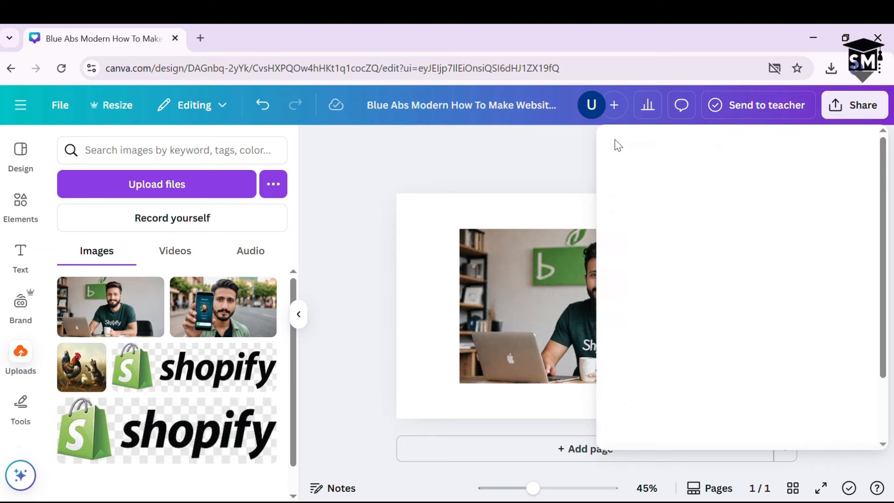
- Download the design as a GIF at size 1.4 with a transparent background, keeping the download settings saved
scroll(768, 289, down, 2)
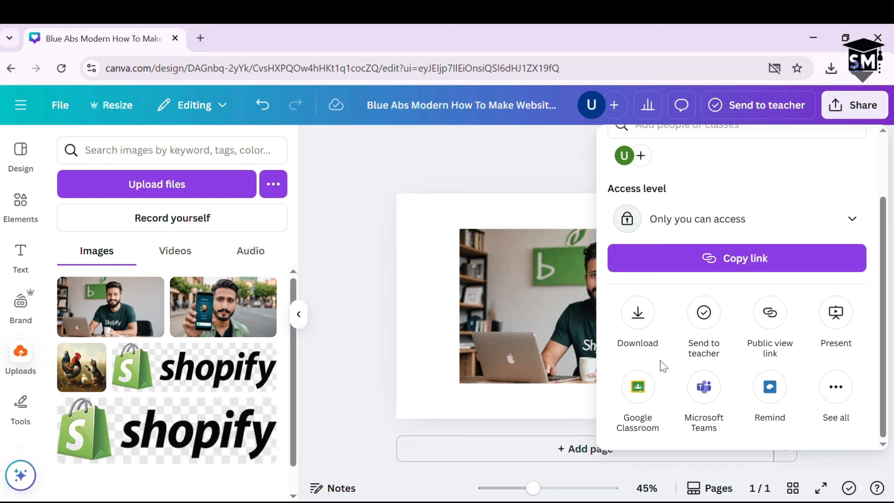
click(651, 319)
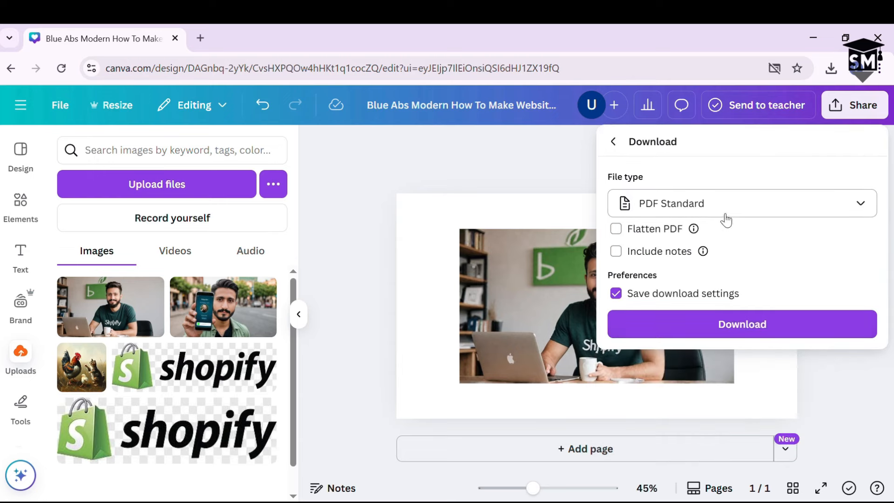
click(744, 214)
scroll(754, 339, down, 2)
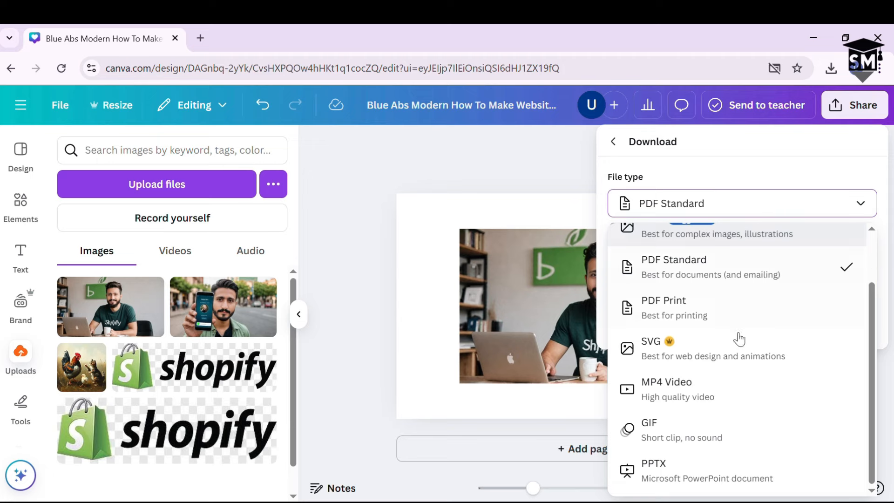
click(726, 426)
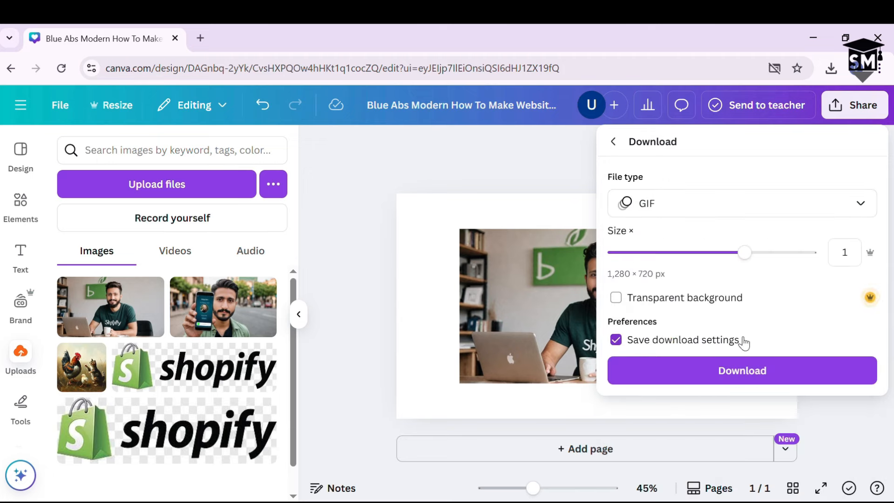
drag(748, 258, 814, 252)
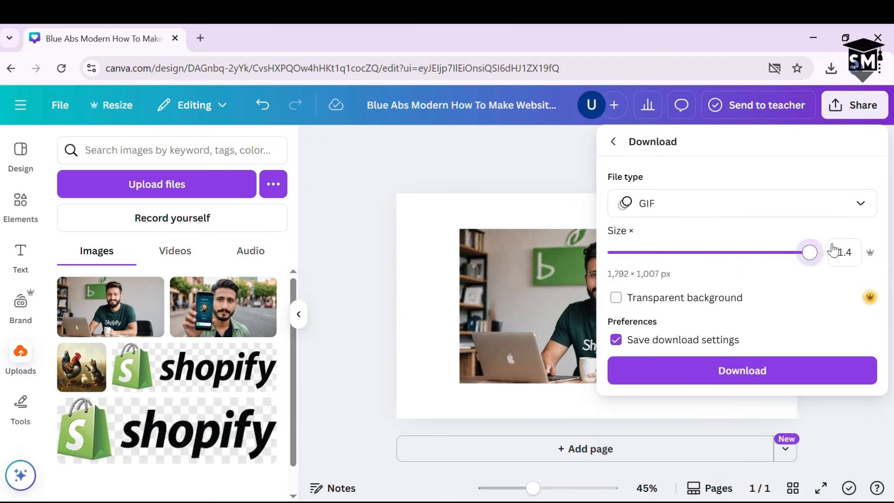
click(627, 301)
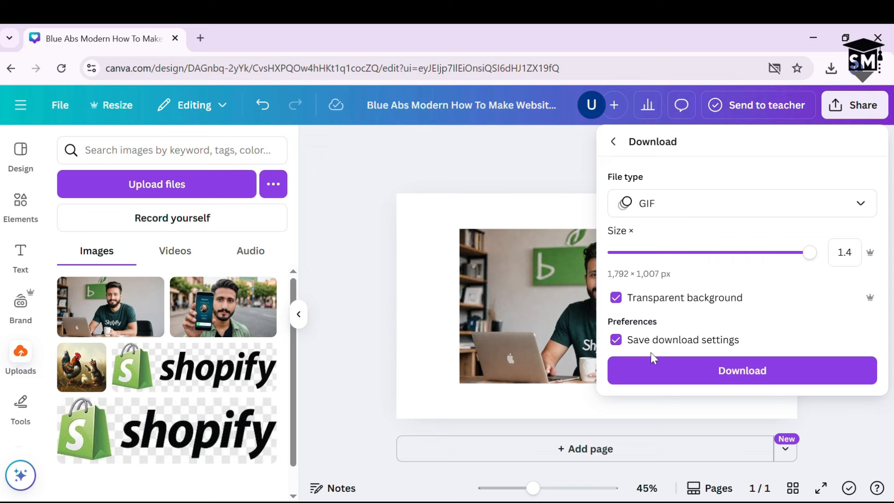
click(717, 366)
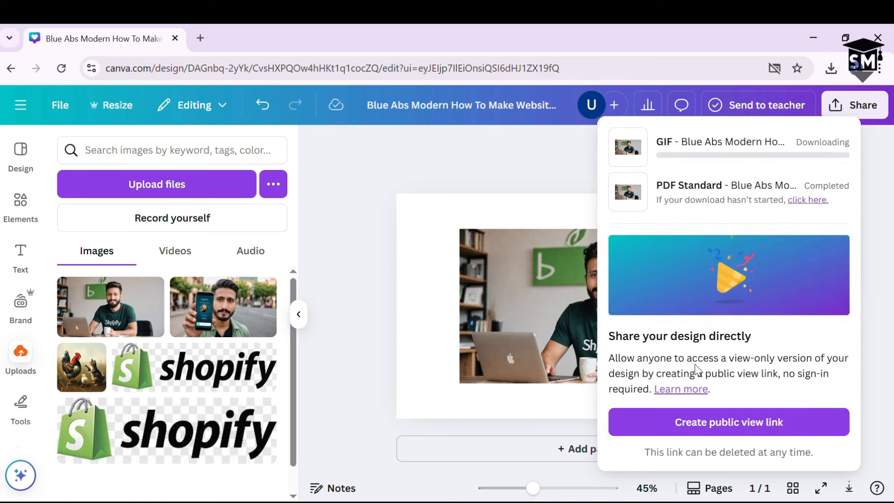
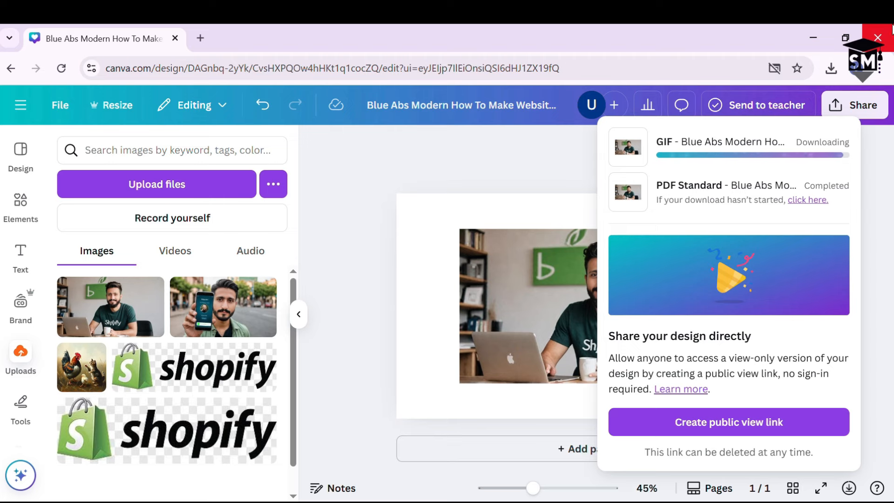
- Close the download status and look through the design styles and the YouTube thumbnail templates
click(371, 260)
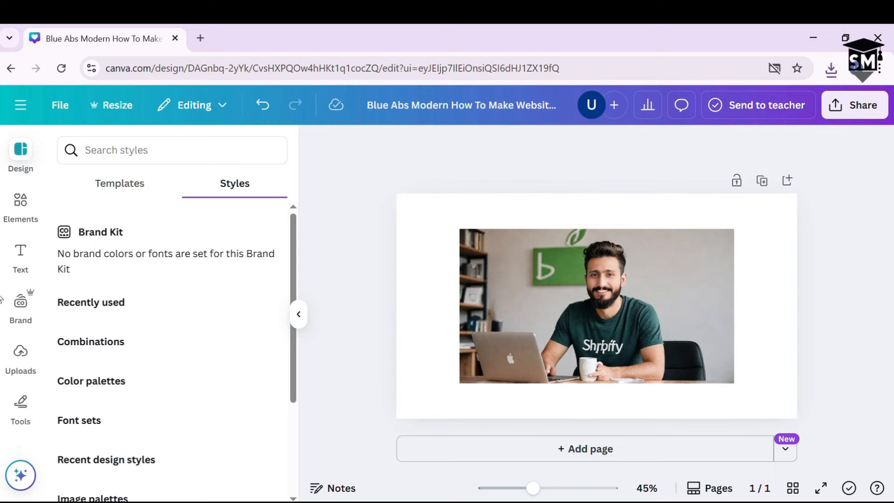
click(25, 160)
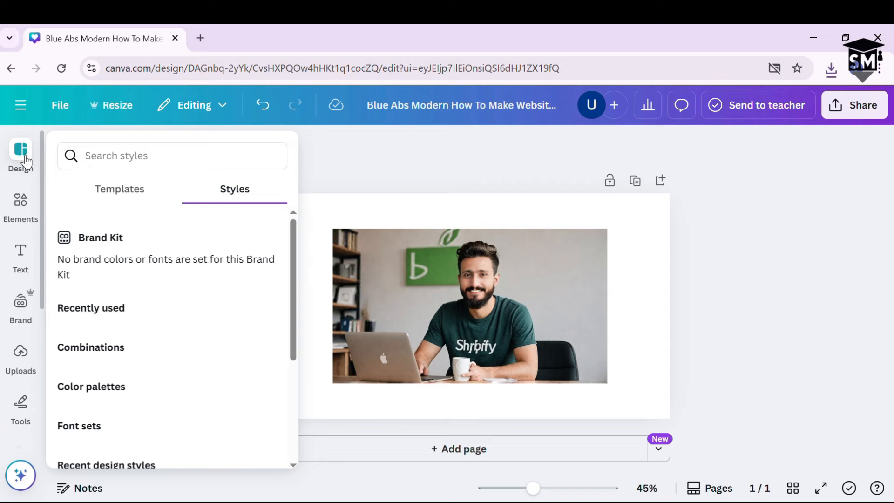
click(114, 192)
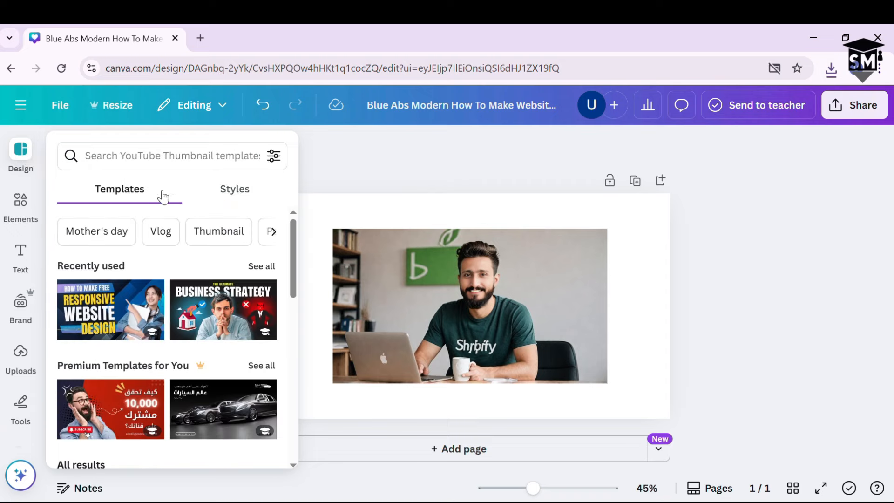
click(234, 189)
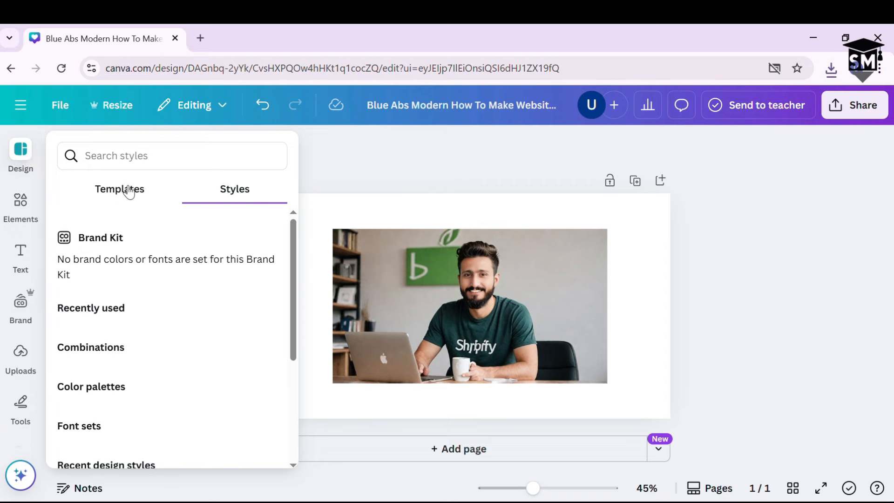
click(120, 203)
scroll(172, 261, down, 5)
scroll(181, 310, down, 10)
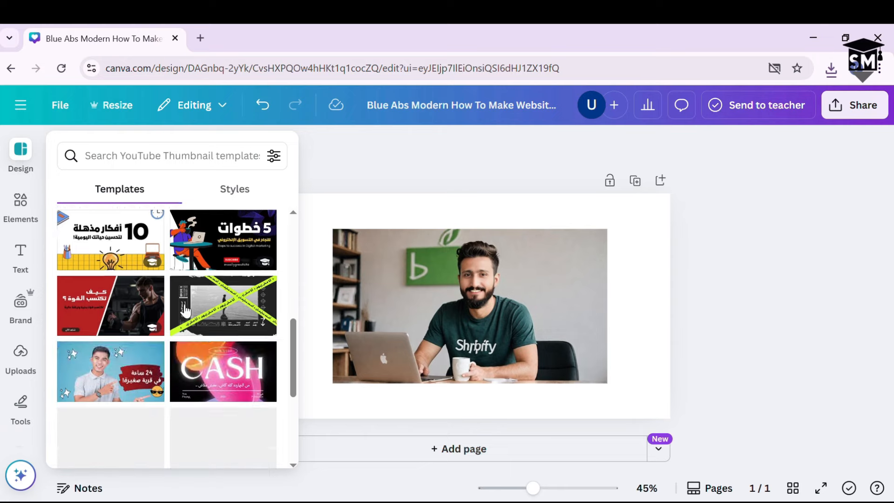
scroll(158, 321, down, 10)
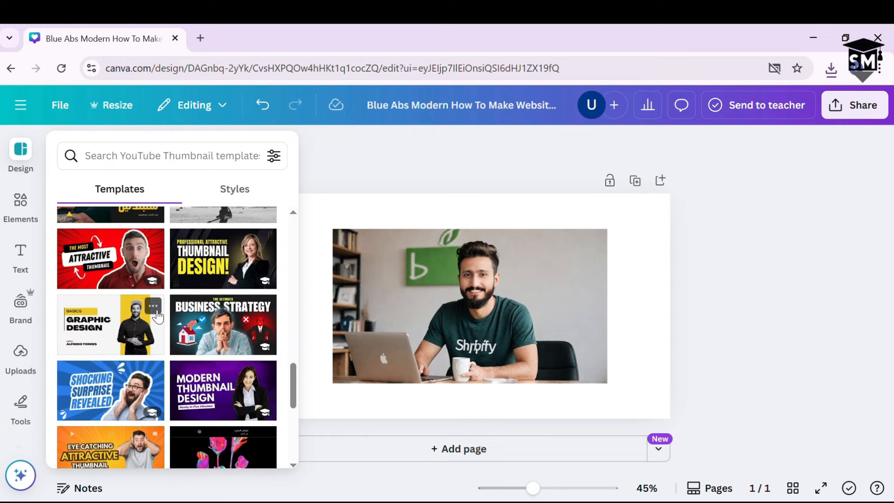
scroll(168, 321, up, 1)
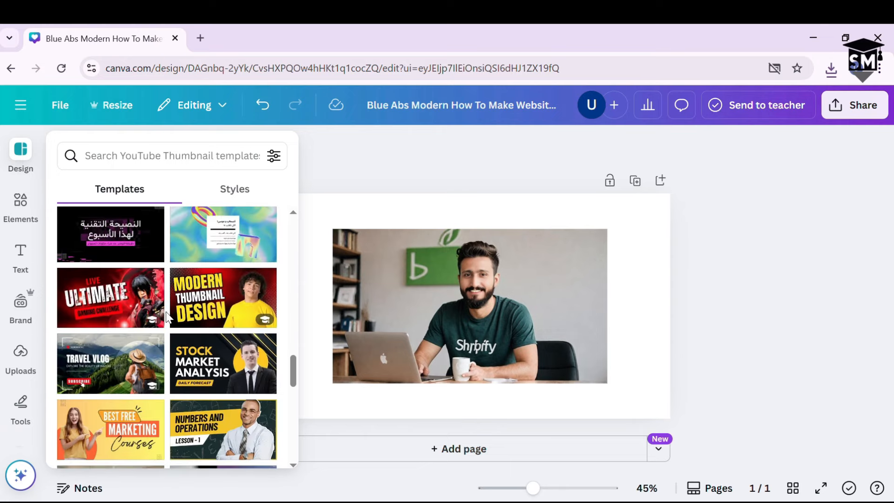
scroll(187, 316, up, 2)
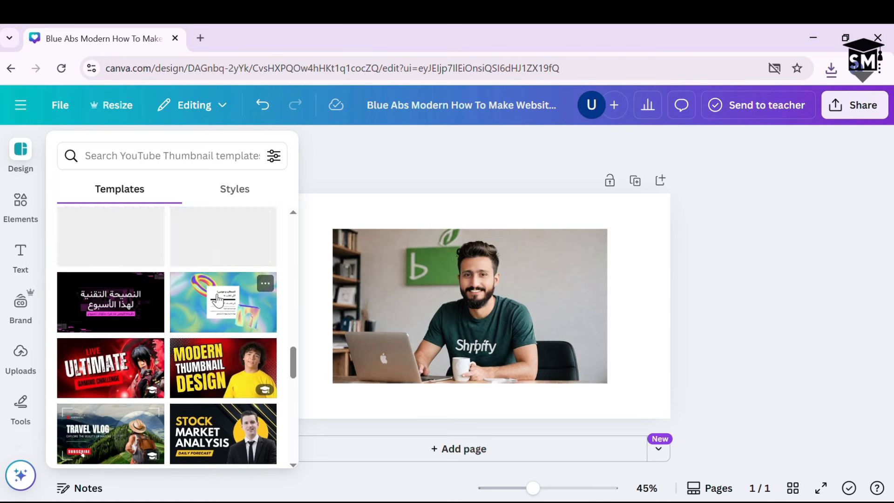
- Search the templates for INTRO using the recent searches and apply the Red Blue and Yellow Modern Breaking News Youtube Intro template
click(168, 155)
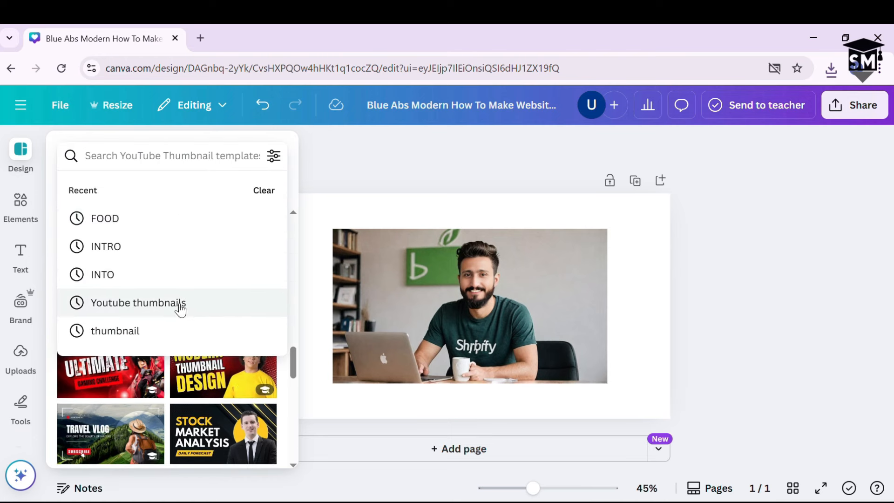
click(176, 252)
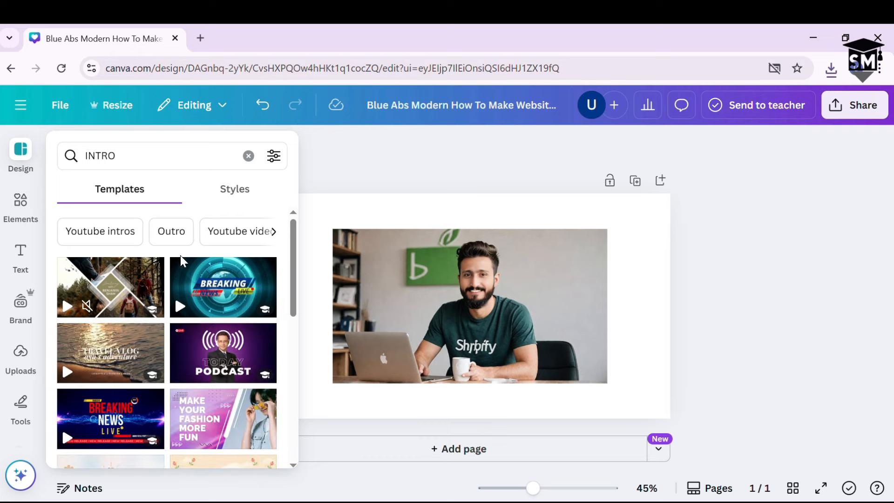
click(348, 294)
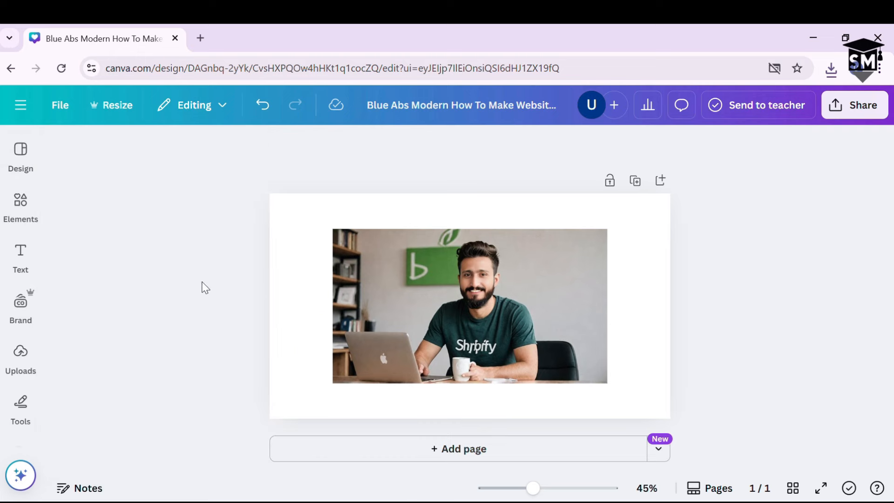
click(21, 156)
mouse_move(215, 285)
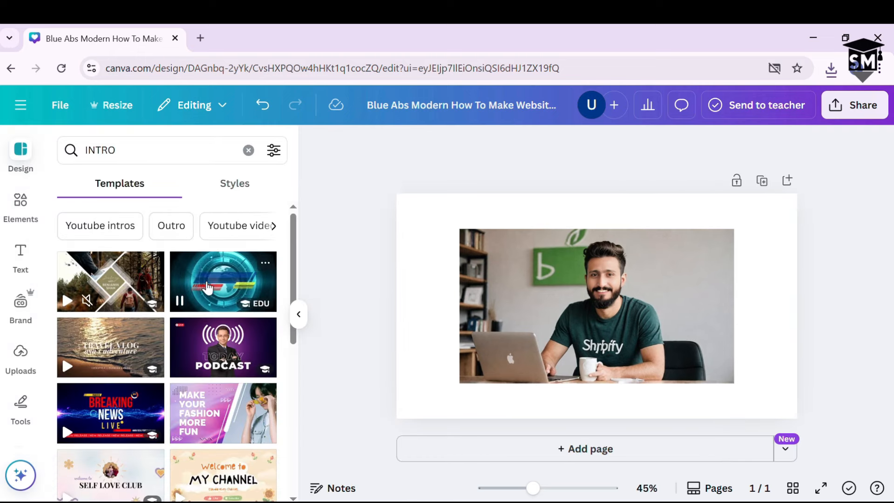
click(215, 285)
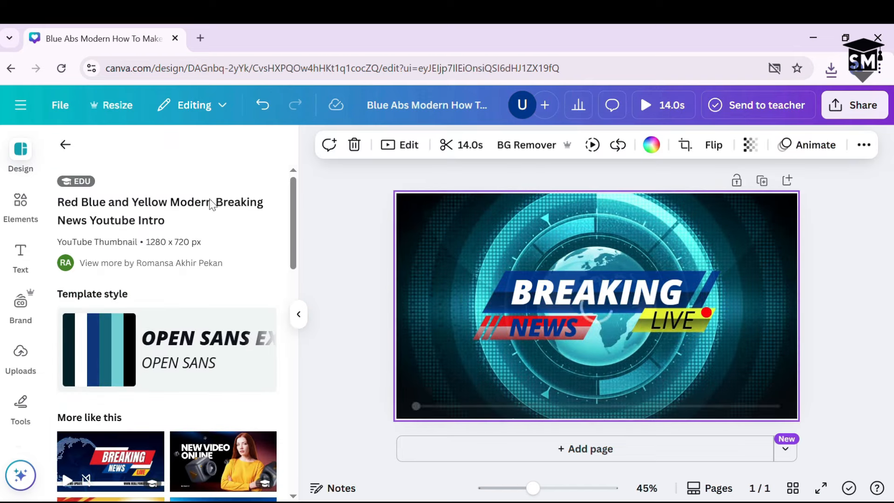
- Go back from the applied template's details to the full template list and browse it
click(20, 151)
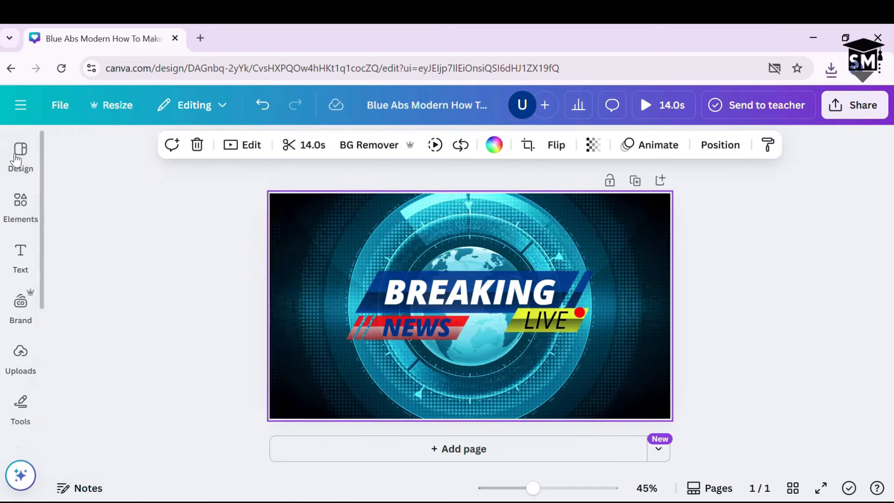
click(23, 153)
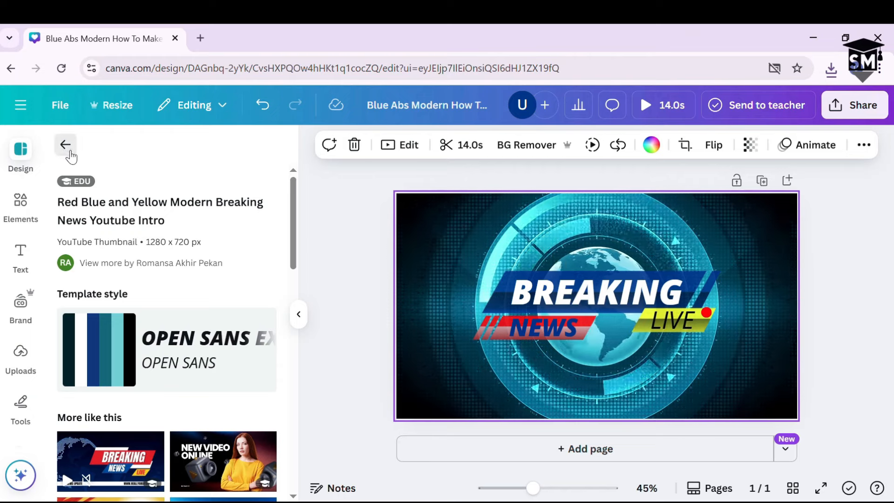
click(69, 150)
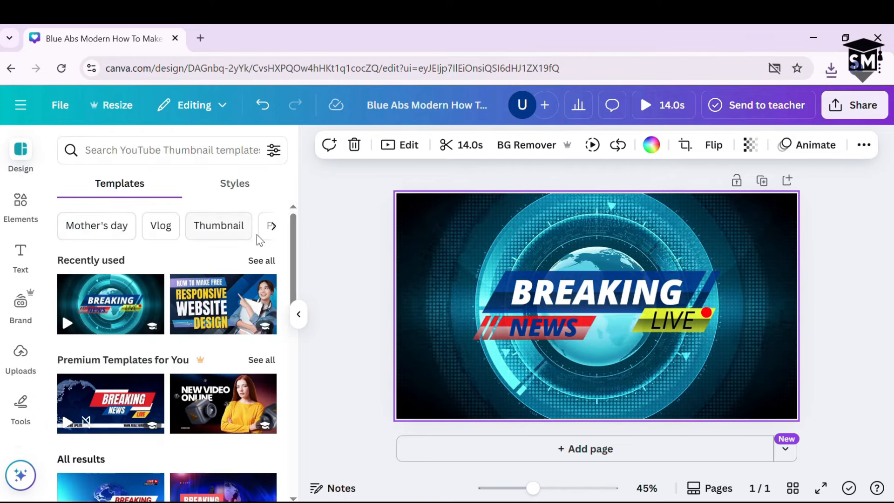
scroll(277, 210, down, 8)
- Try the coral red and white template color filters, settle on blue, and view the language choices without picking one
click(274, 150)
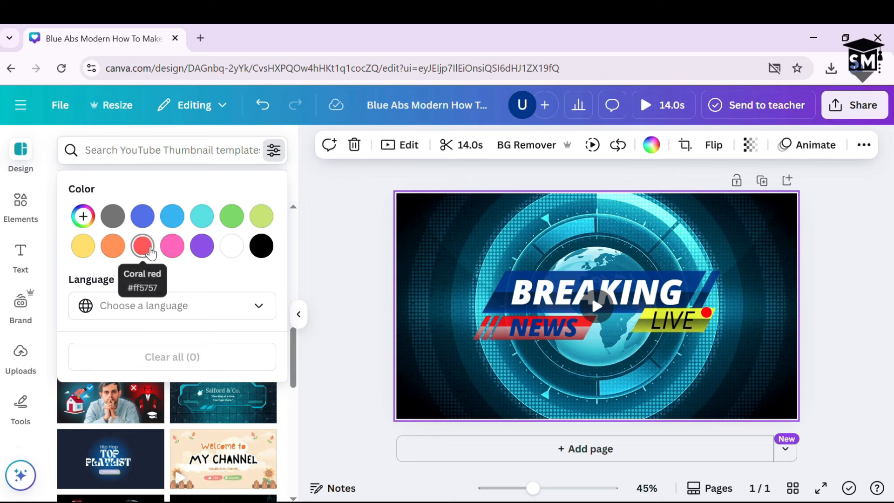
click(149, 251)
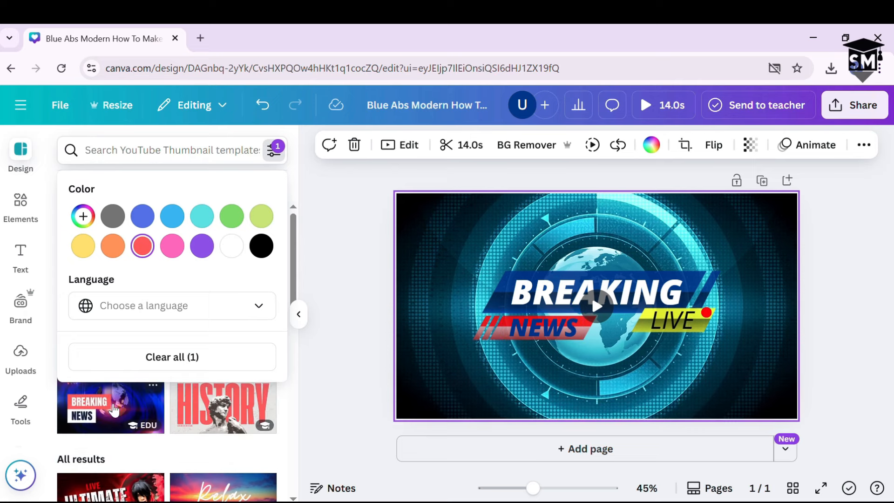
click(242, 251)
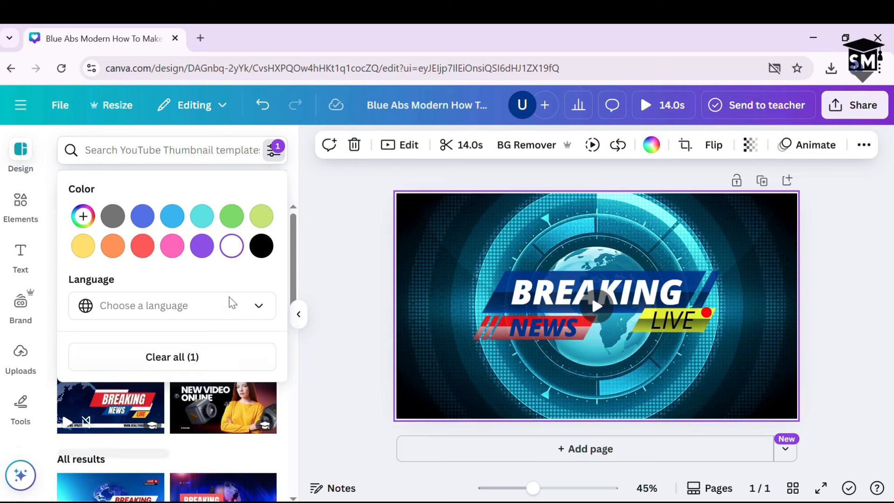
click(143, 217)
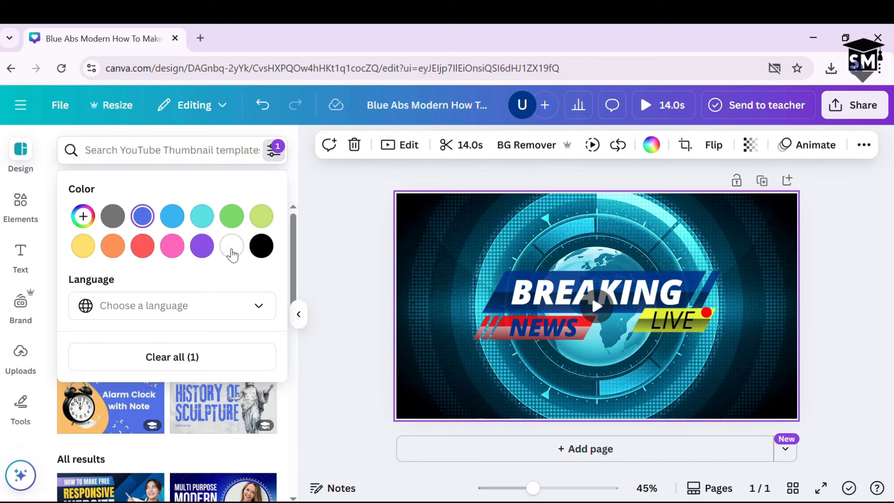
click(231, 310)
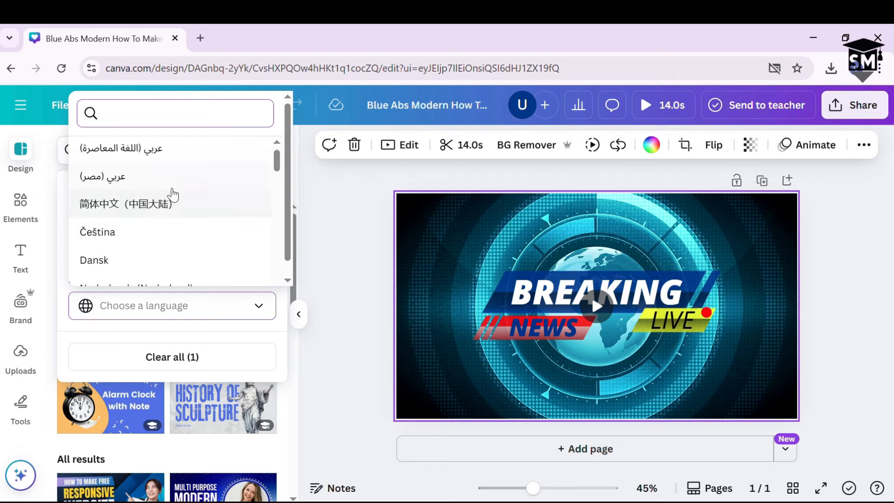
click(321, 205)
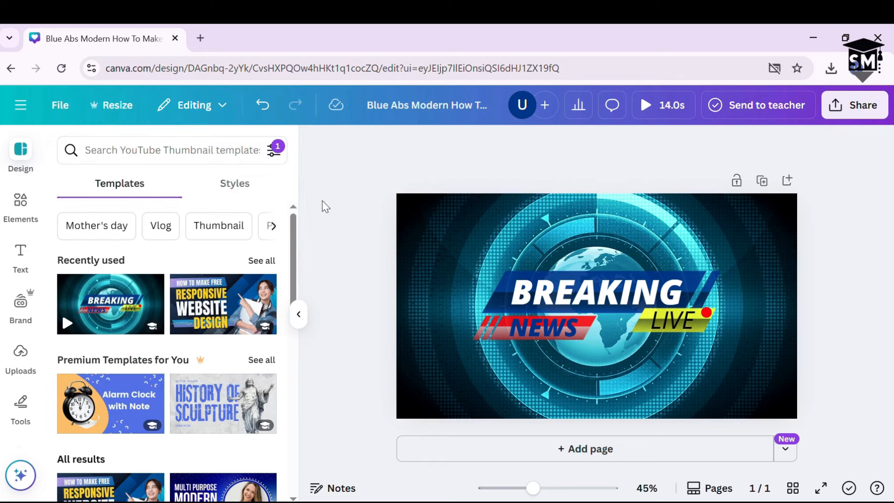
- Look through the design styles, from the Brand Kit and Combinations to Color palettes, Font sets, Recent design styles and Image palettes
click(240, 191)
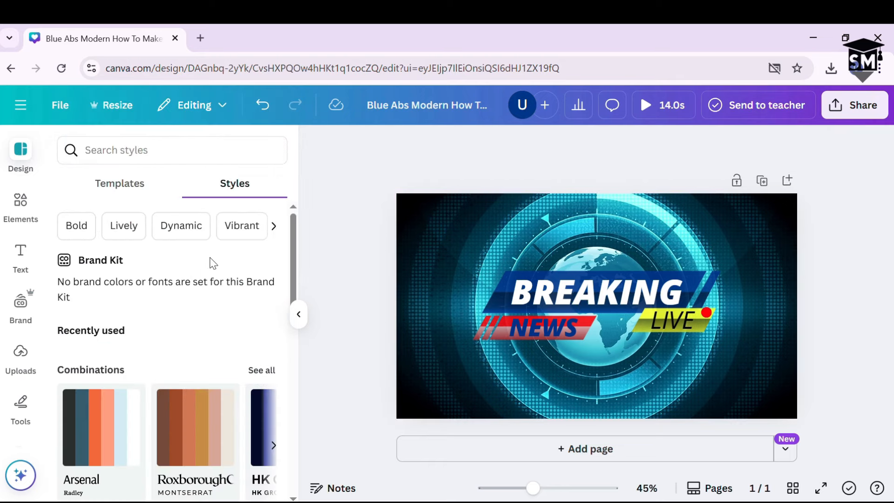
scroll(163, 278, down, 2)
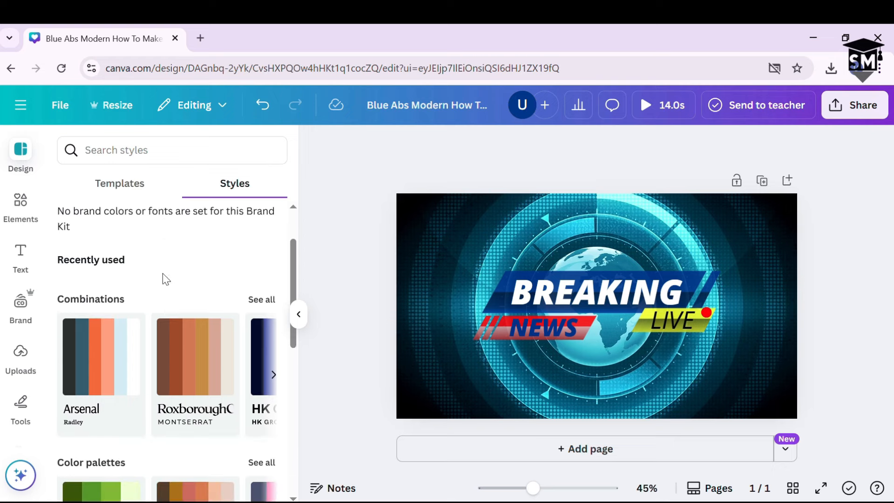
scroll(165, 276, up, 2)
scroll(130, 279, down, 4)
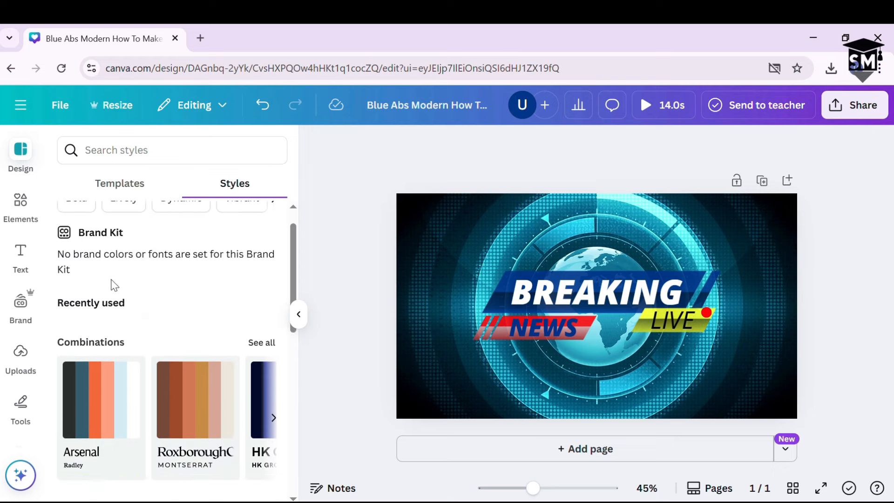
scroll(145, 274, up, 2)
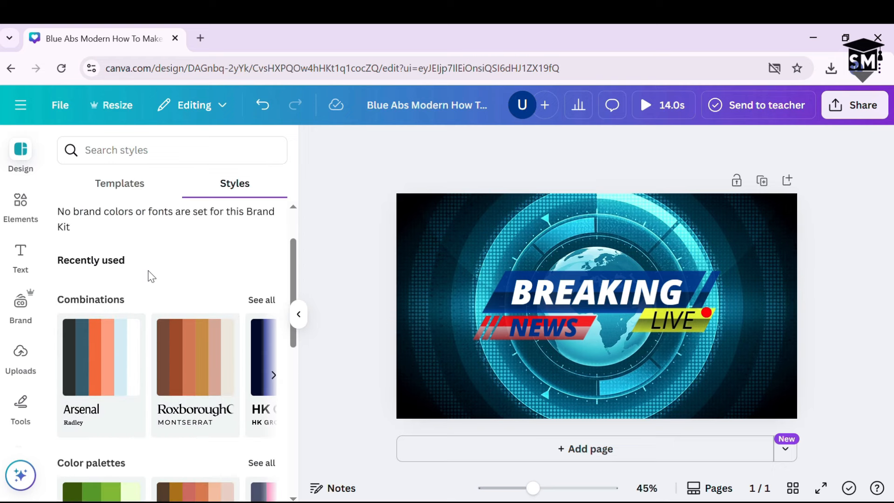
scroll(151, 276, down, 2)
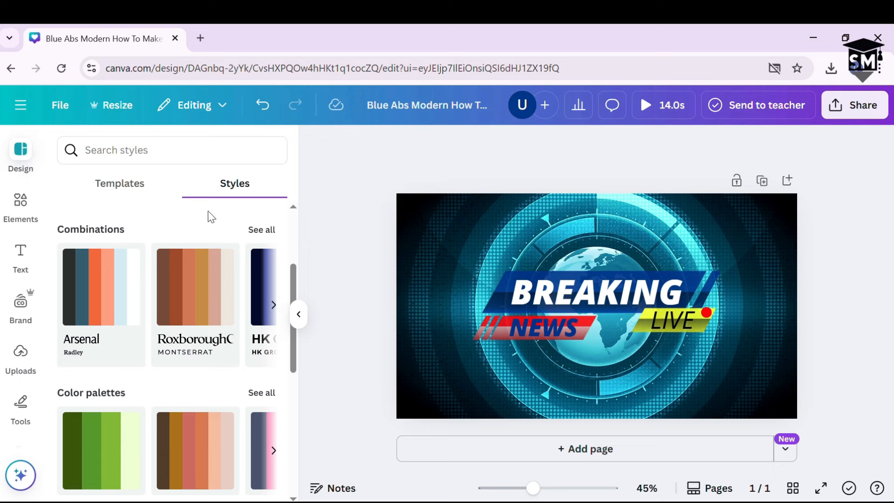
scroll(132, 298, down, 6)
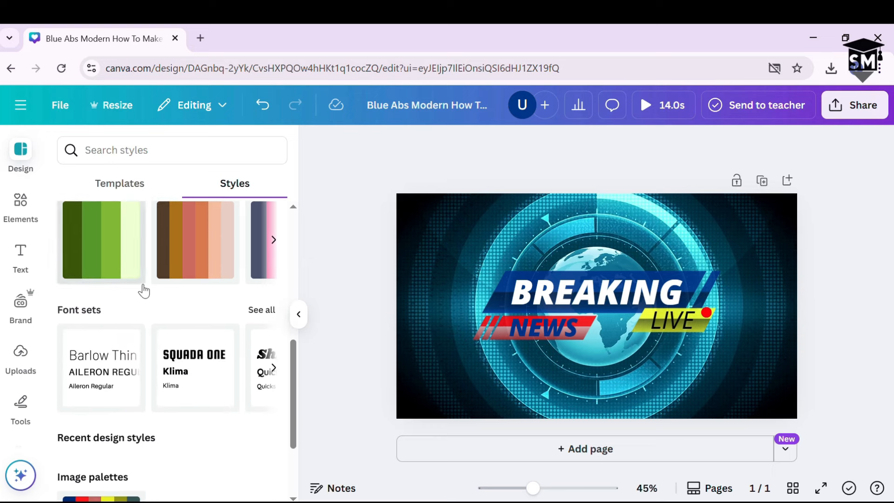
scroll(139, 293, down, 2)
scroll(147, 295, down, 5)
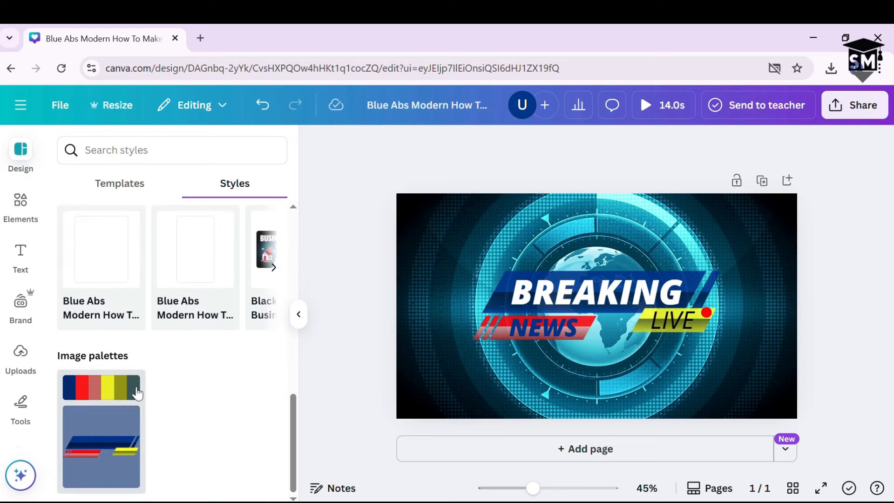
scroll(180, 320, up, 7)
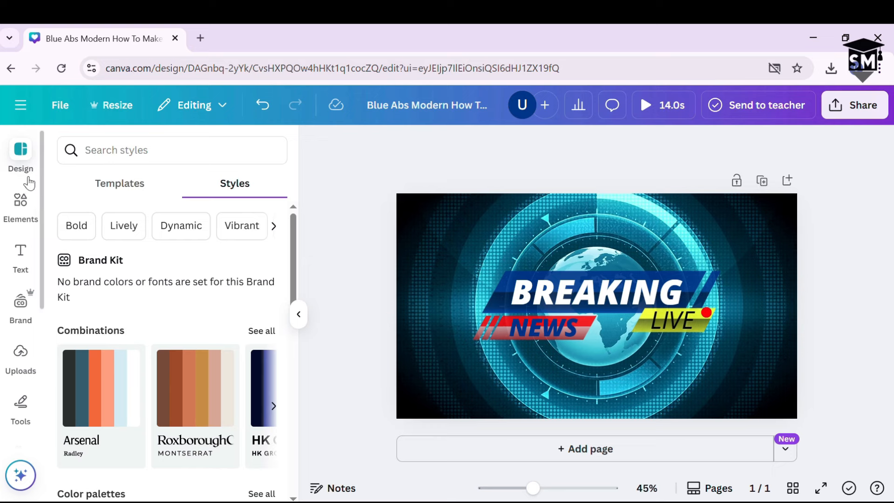
- Add a rounded square shape and the recently used red texture image from the elements to the breaking news page
click(32, 202)
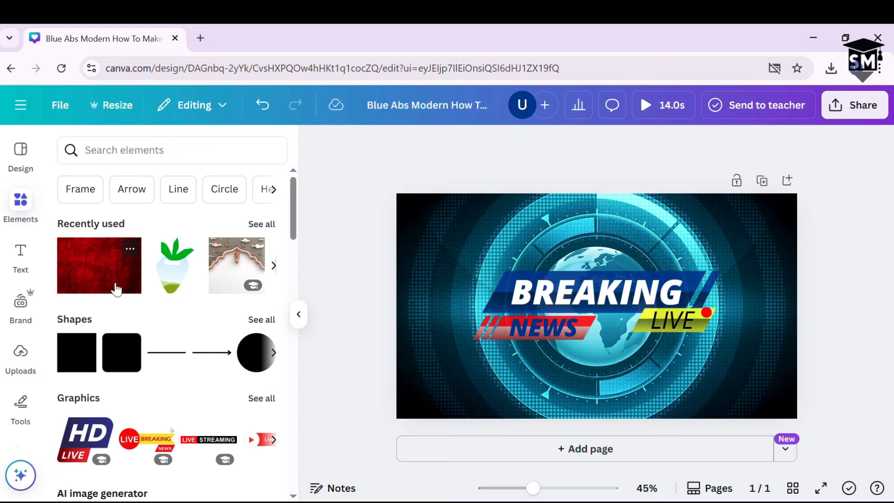
scroll(167, 360, down, 2)
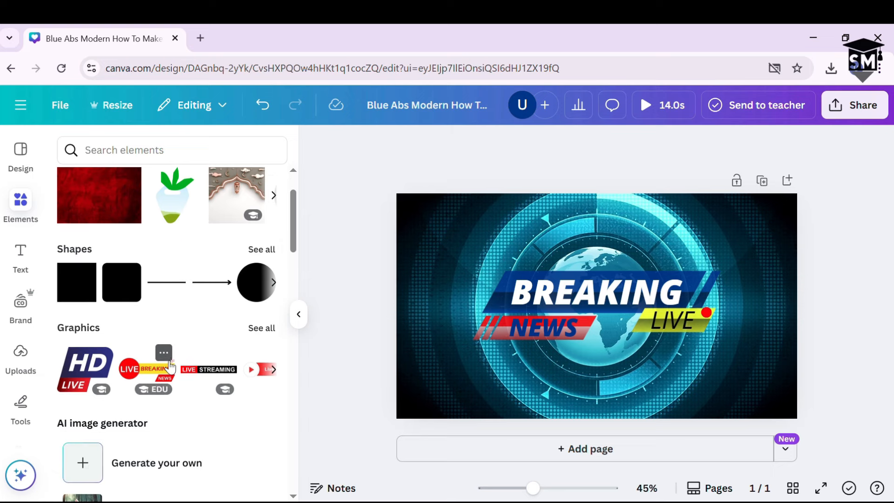
scroll(168, 361, up, 2)
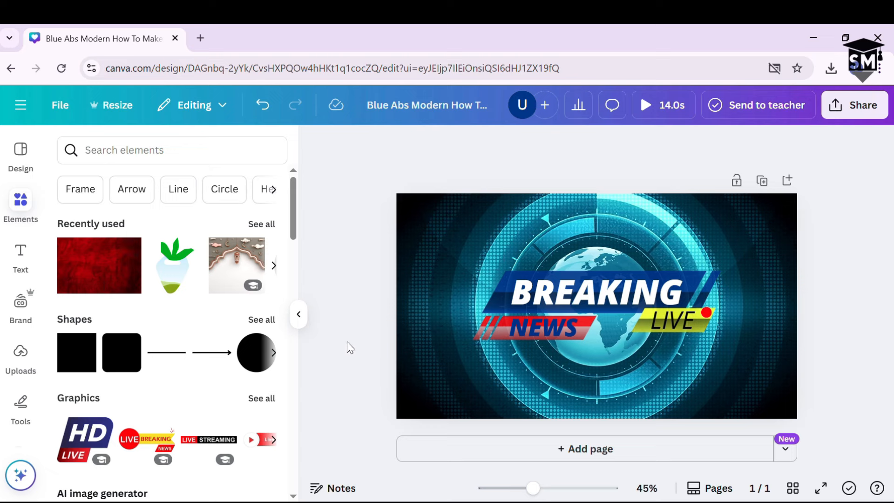
drag(128, 350, 466, 245)
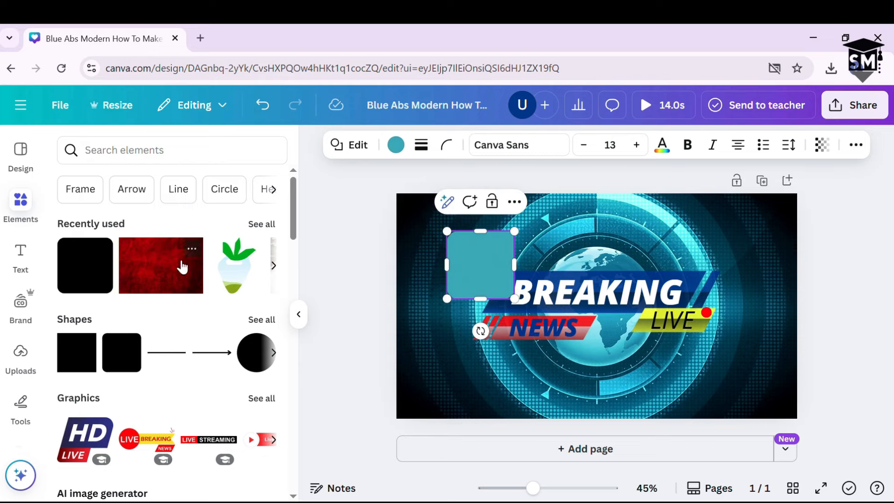
drag(185, 255, 522, 257)
drag(594, 287, 559, 252)
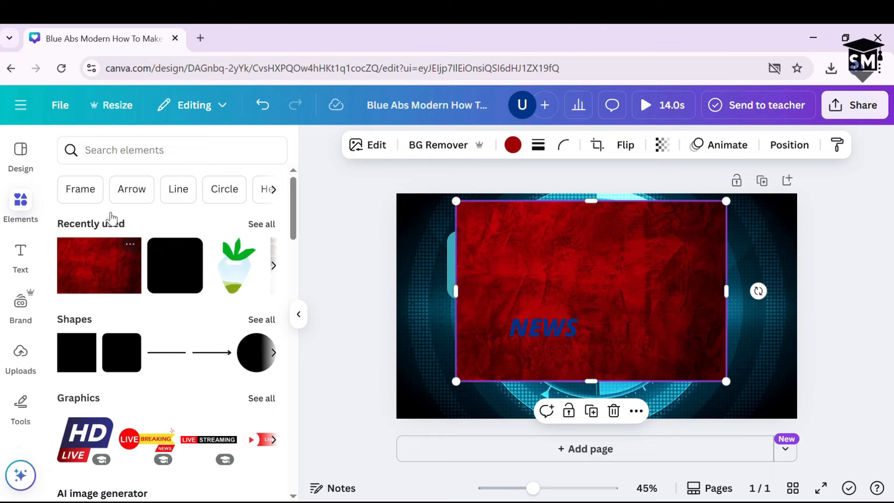
- Filter the elements by Frame, add the rounded square picture frame to the page, and check the other frame categories
click(80, 191)
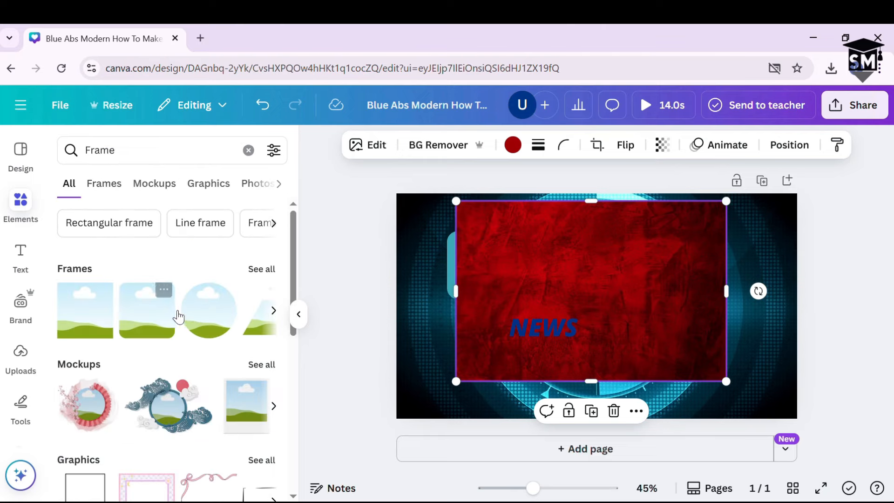
click(147, 318)
click(158, 186)
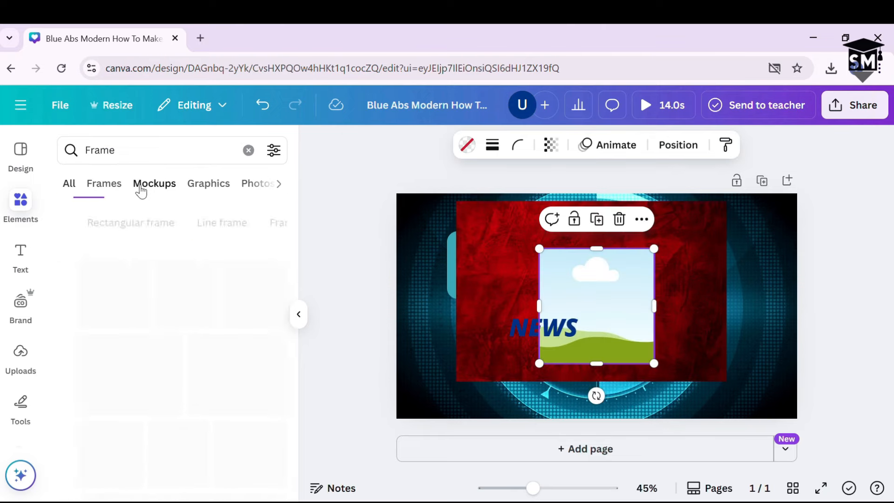
click(119, 188)
- Add the pink brush-stroke frame from the Frame graphics to the page
click(215, 193)
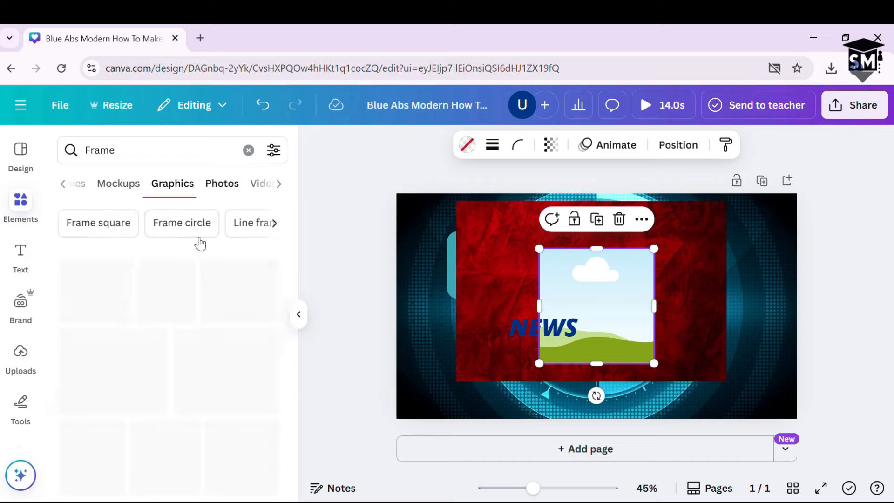
scroll(153, 328, down, 6)
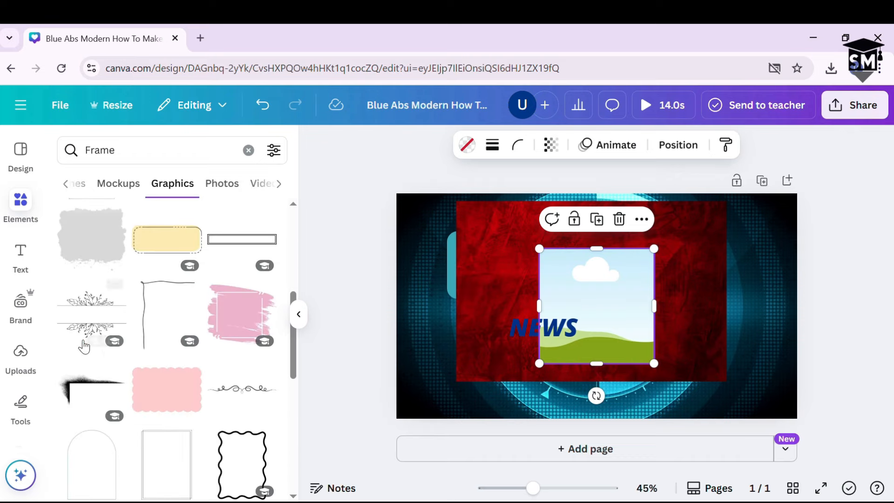
click(231, 320)
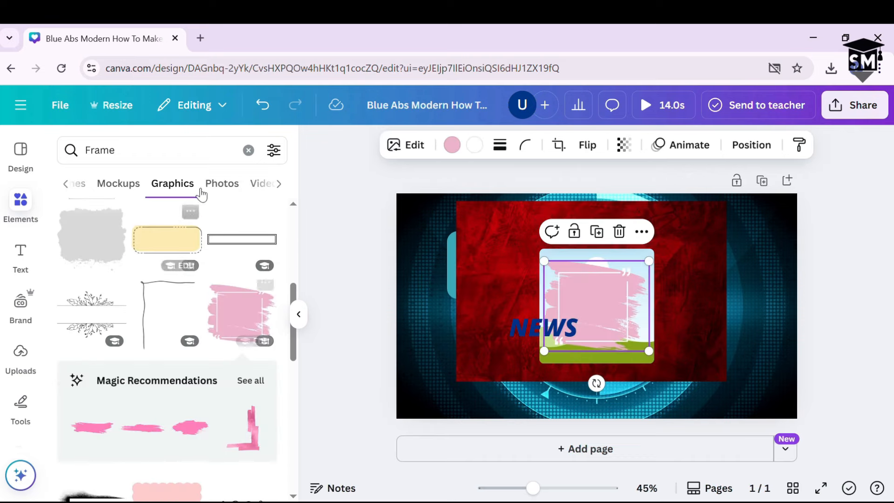
scroll(174, 250, up, 6)
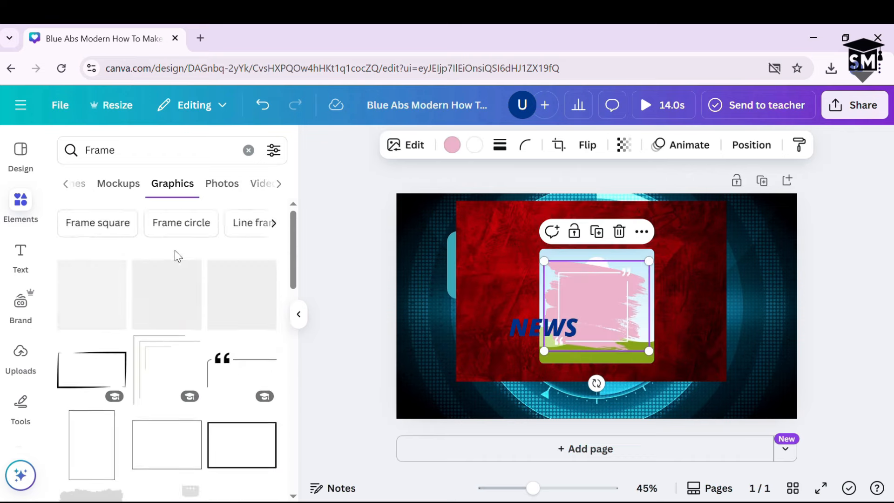
- Search the photos for burger and fries and replace the red texture image with the first burger photo
click(231, 186)
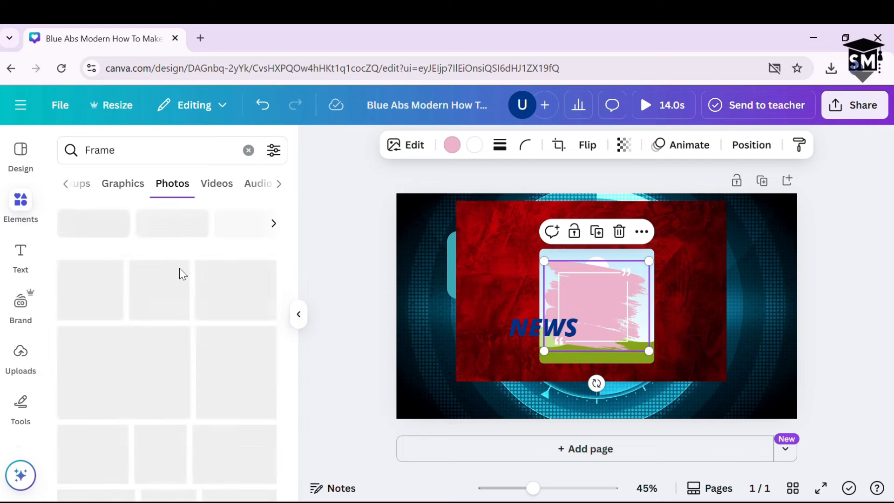
drag(109, 157, 115, 159)
double_click(92, 165)
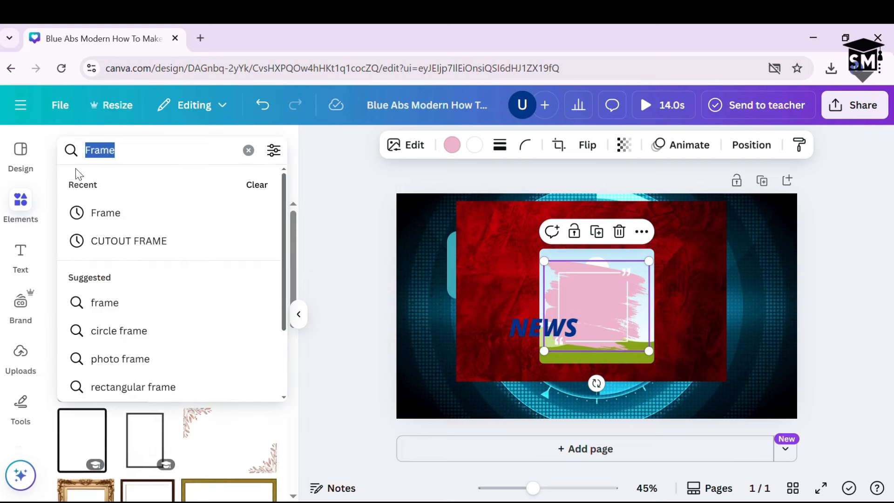
text(burger)
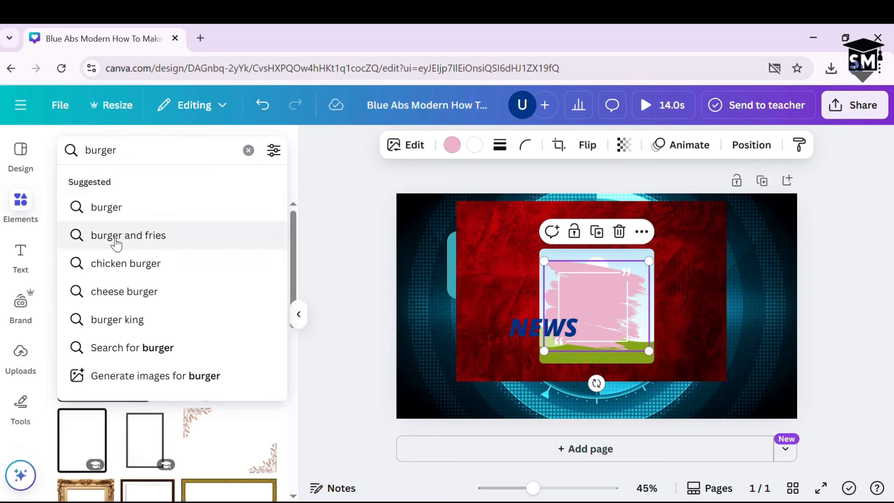
click(167, 242)
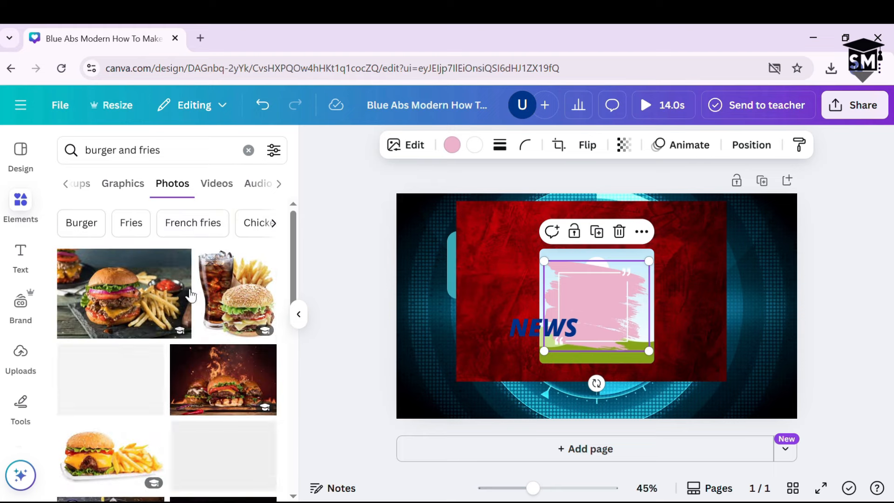
drag(139, 322, 494, 296)
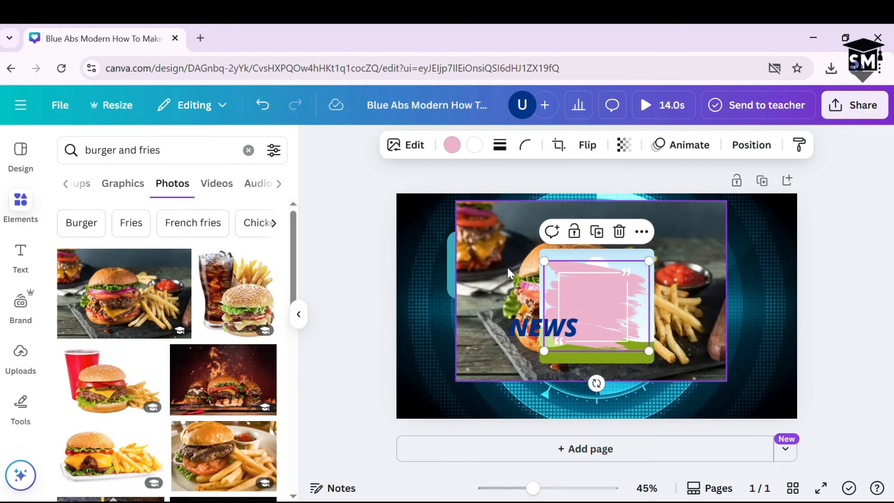
- Add the 10.0s burger and fries video to the page and move it up to the page's upper edge
scroll(145, 376, down, 5)
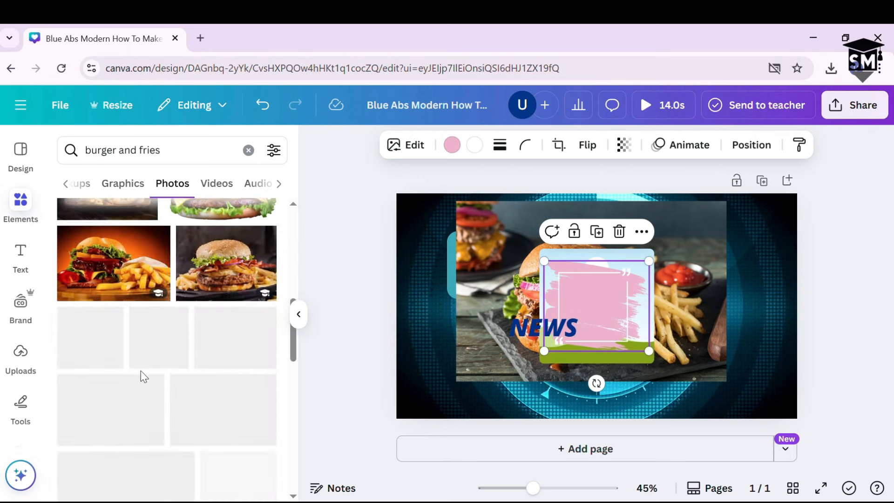
click(217, 184)
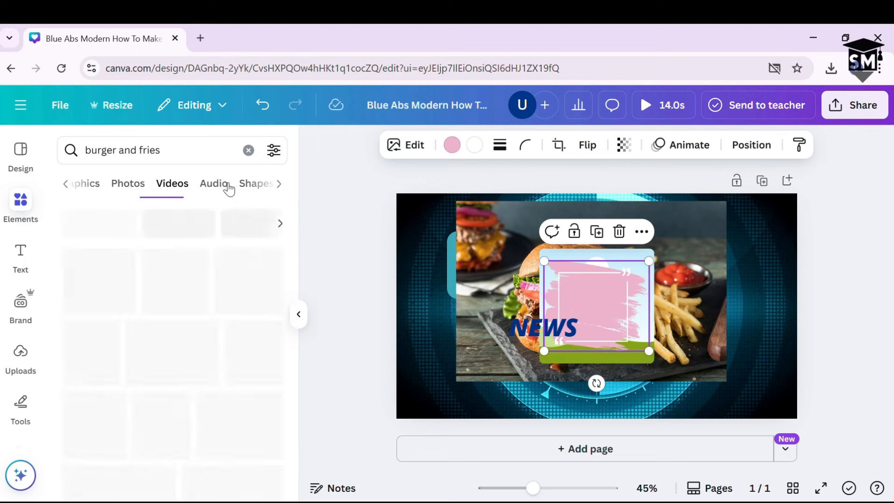
scroll(160, 365, down, 1)
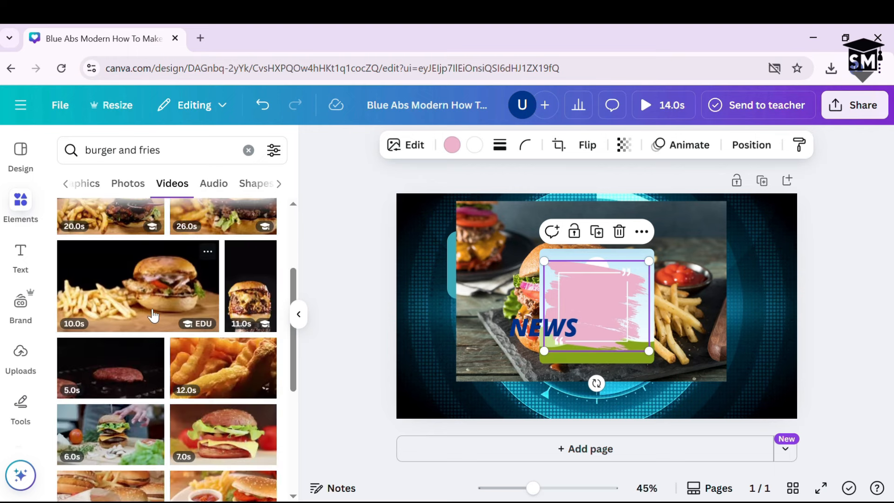
click(160, 313)
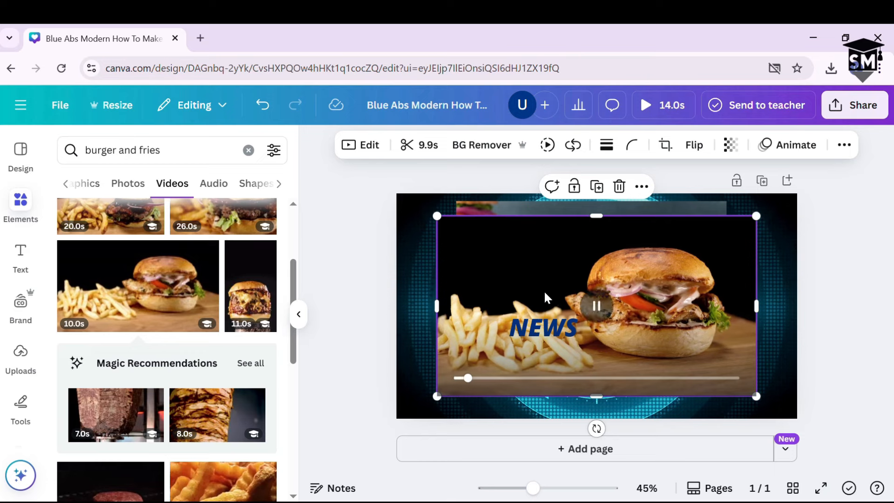
drag(545, 295, 557, 274)
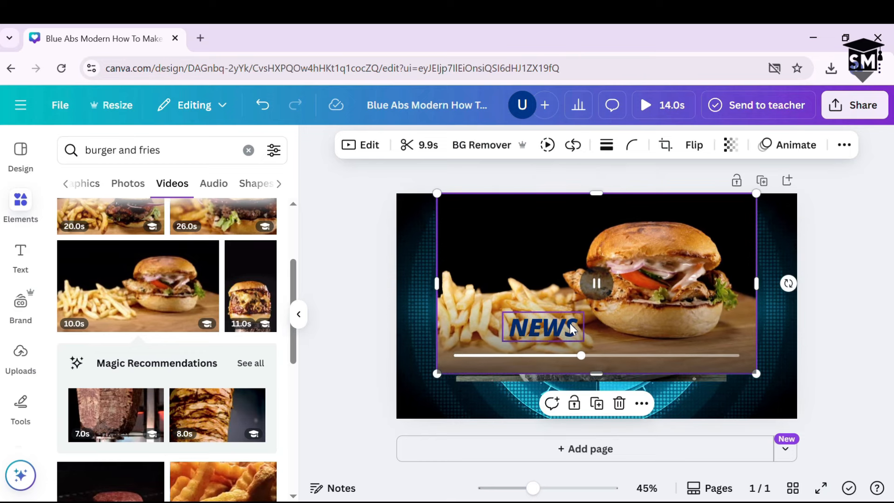
- Browse more burger and fries videos, then look at the Junk food and Pizza video suggestions
scroll(109, 349, down, 3)
scroll(109, 348, down, 2)
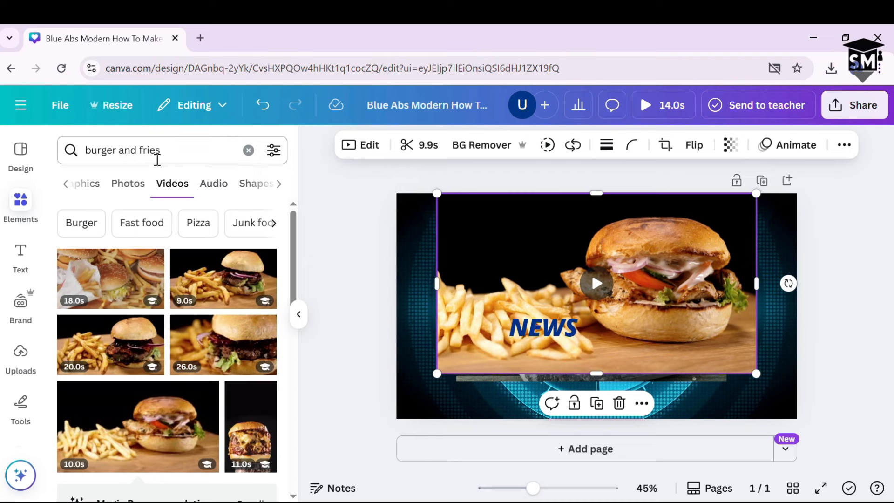
drag(170, 155, 78, 165)
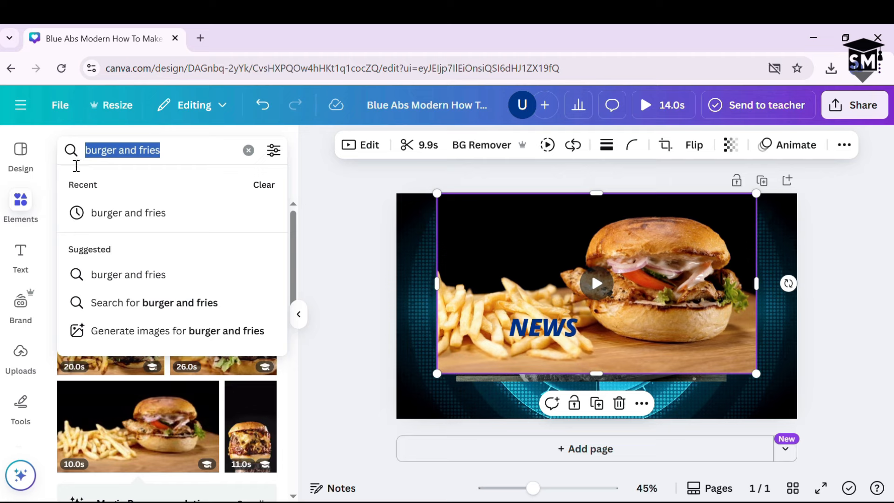
click(154, 171)
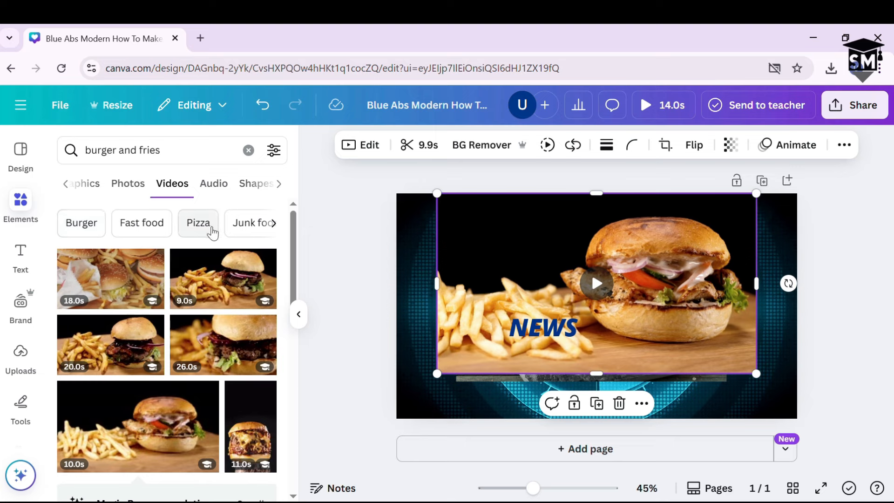
click(246, 228)
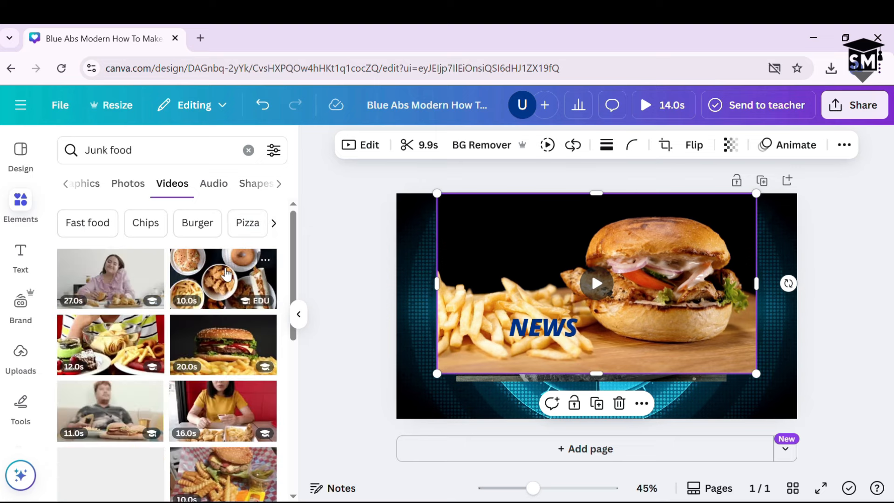
click(245, 223)
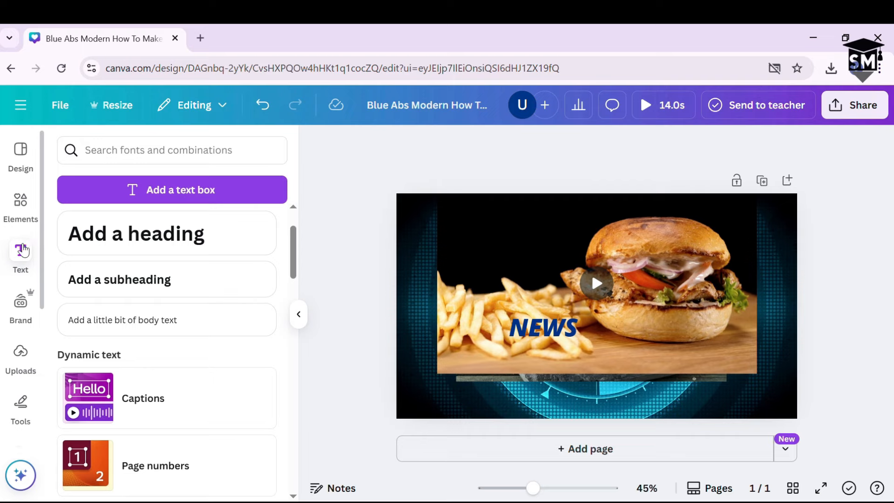
- Add the Goals & objectives font combination to the page and move it up above the NEWS text
click(23, 250)
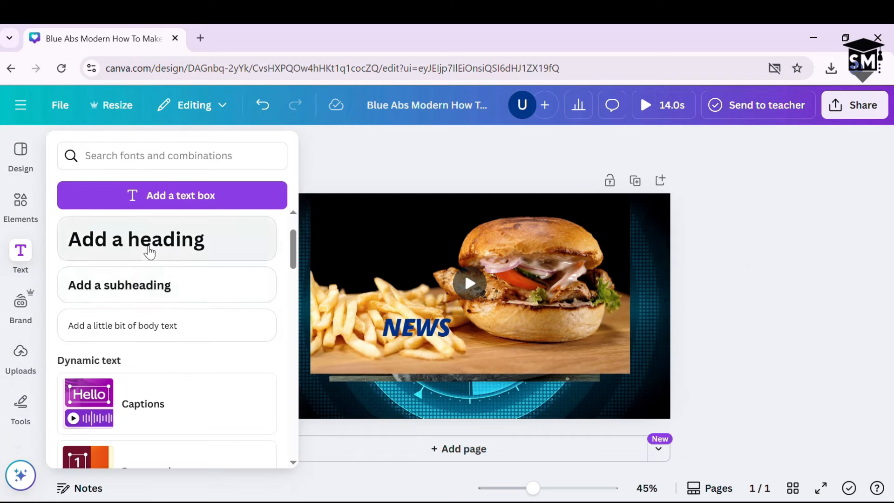
scroll(149, 251, down, 7)
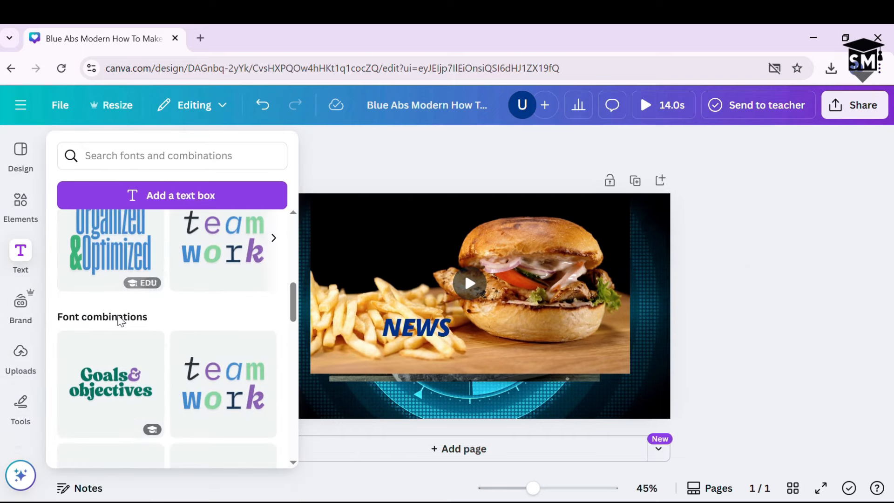
click(110, 381)
drag(426, 326, 435, 285)
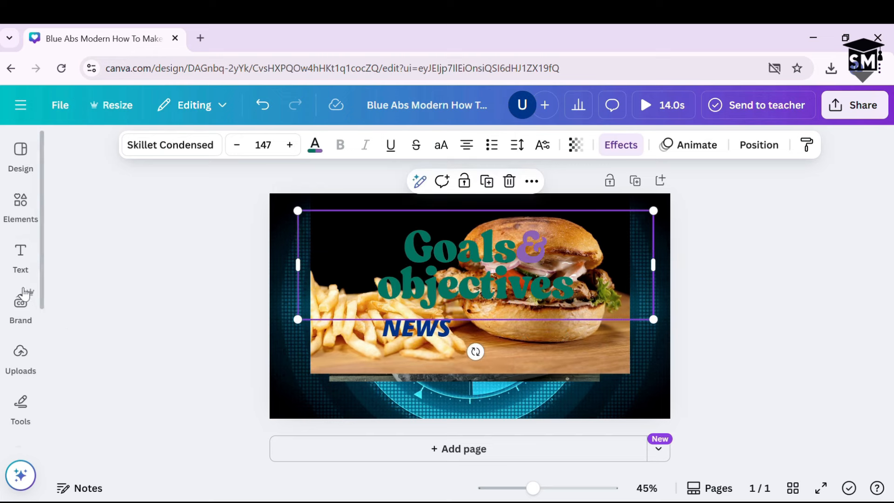
- Browse further font combinations among the text options
click(20, 254)
scroll(168, 255, up, 2)
scroll(162, 299, down, 8)
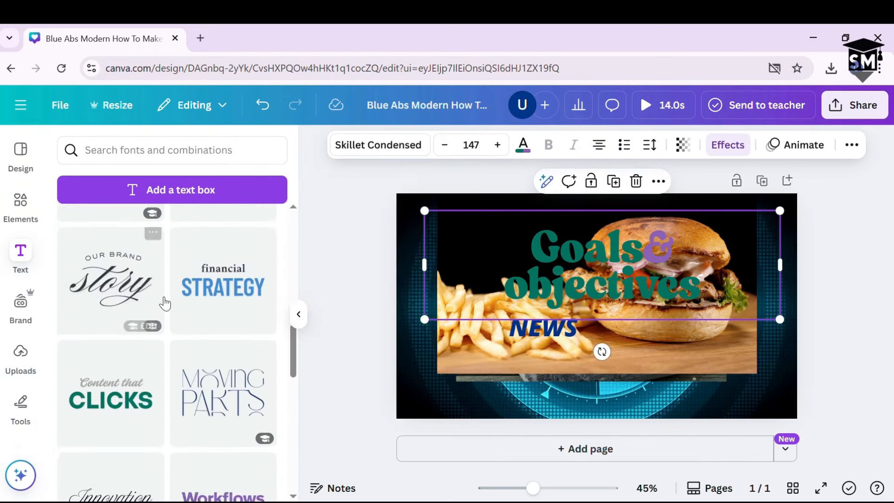
scroll(210, 356, up, 5)
scroll(177, 321, up, 4)
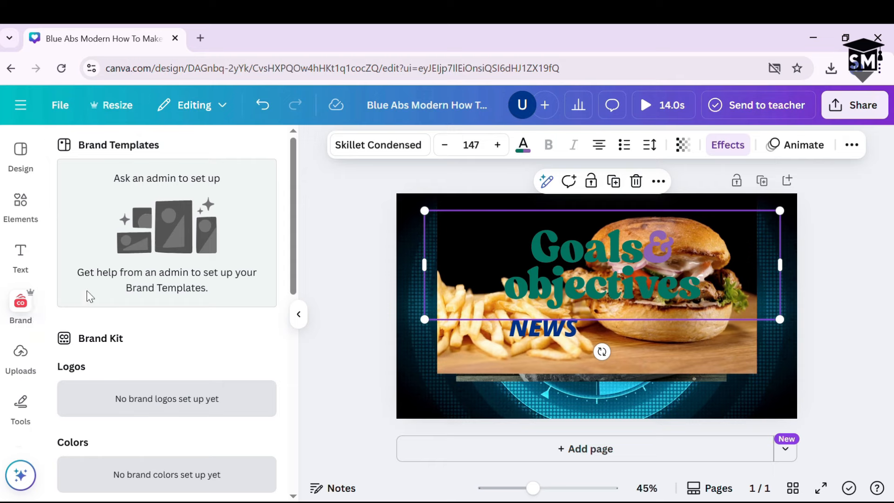
- Review the Brand Templates and the Brand Kit sections for logos, colors, fonts, brand voice, photos, graphics and icons
scroll(121, 323, down, 3)
scroll(130, 325, up, 3)
scroll(154, 298, down, 3)
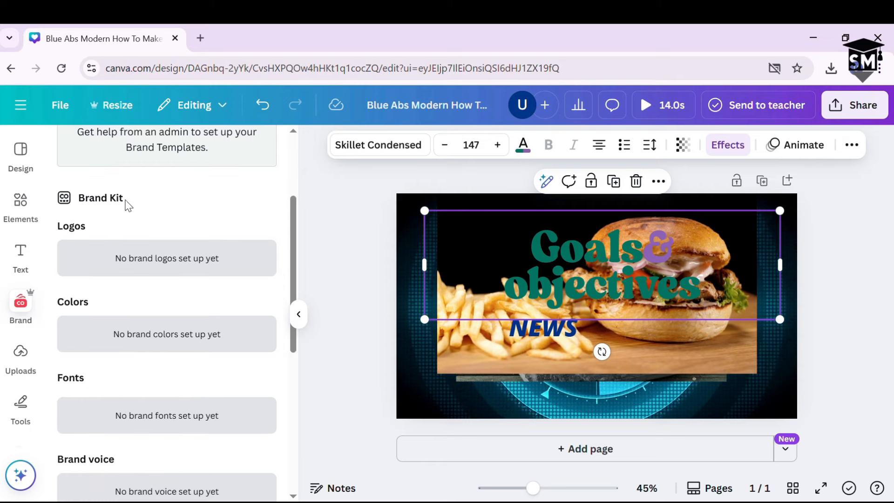
scroll(123, 225, up, 3)
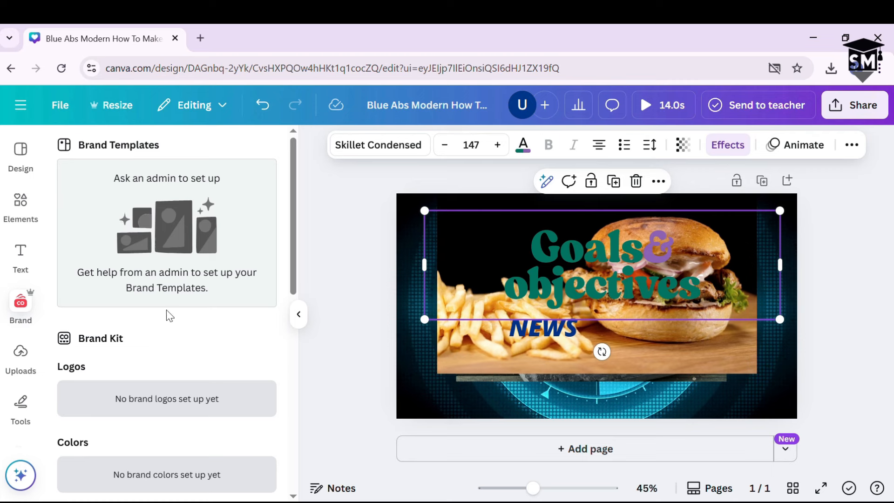
scroll(156, 311, down, 5)
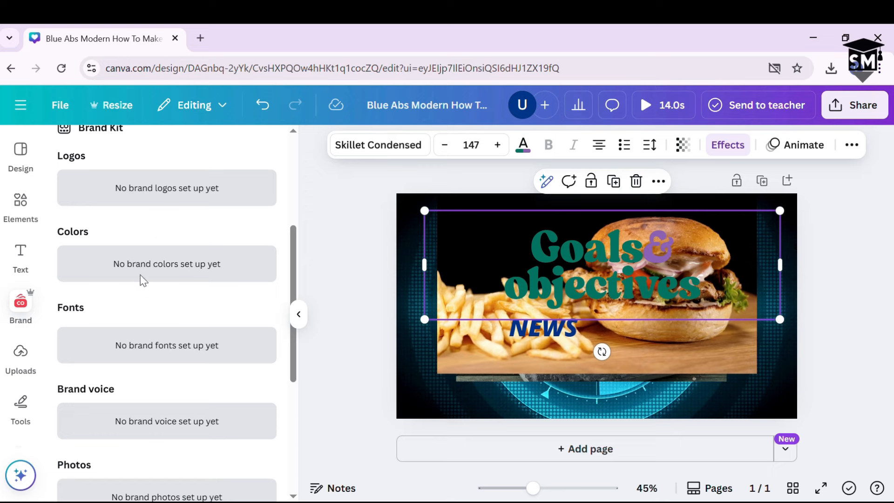
scroll(170, 438, down, 2)
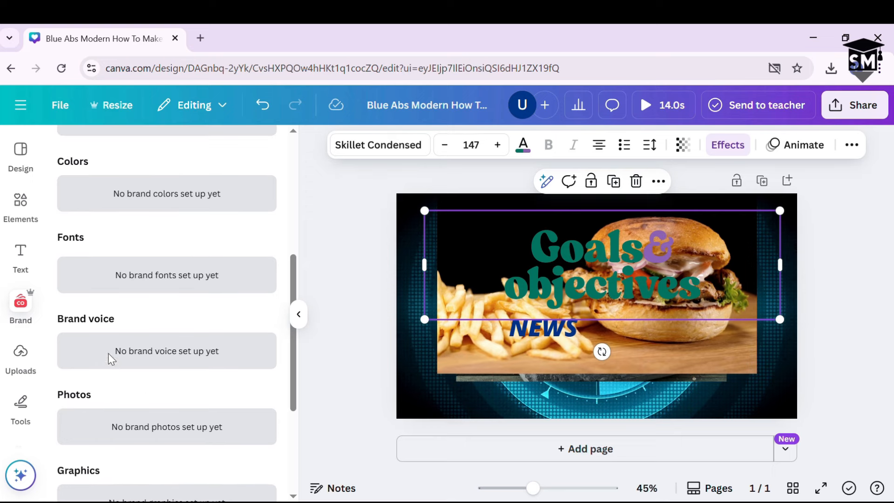
scroll(163, 377, down, 2)
scroll(186, 400, down, 3)
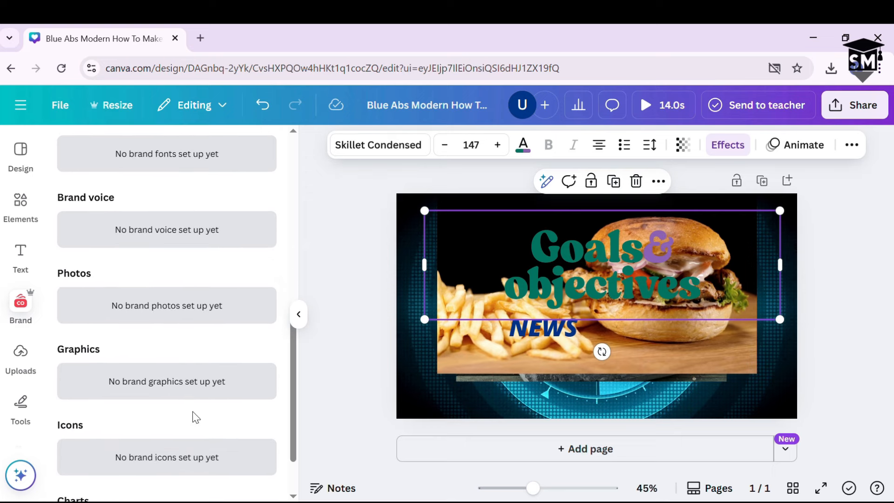
scroll(203, 368, up, 3)
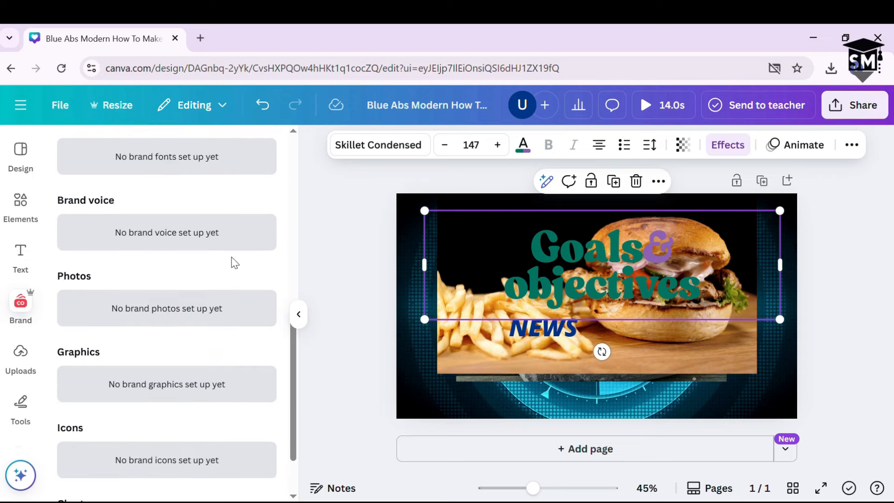
- Upload the photo of the bearded man with a microphone and add it to the page
click(21, 361)
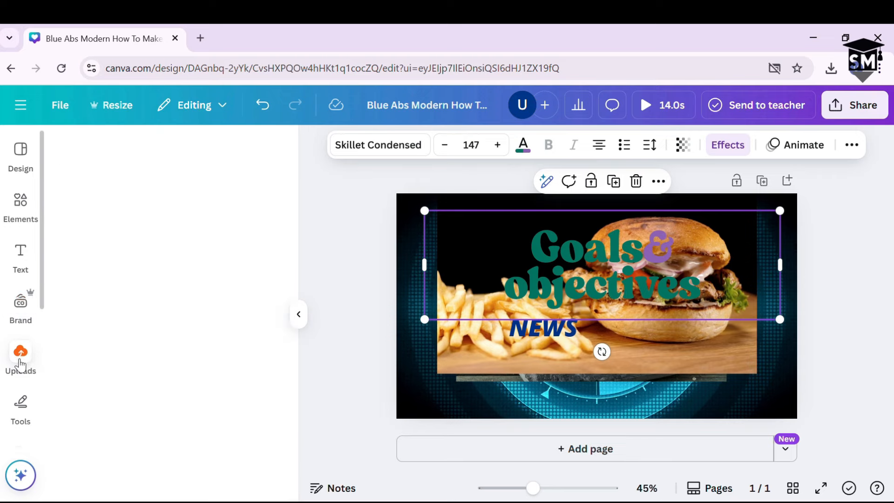
scroll(168, 303, down, 1)
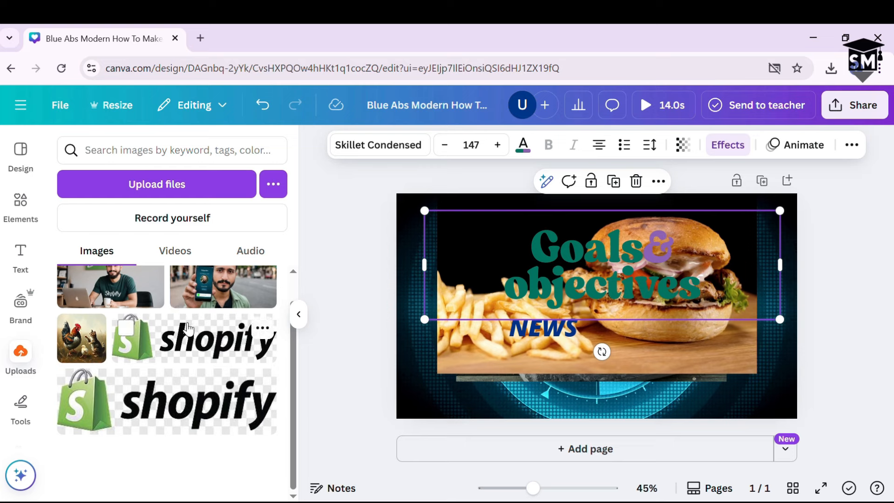
scroll(194, 316, up, 1)
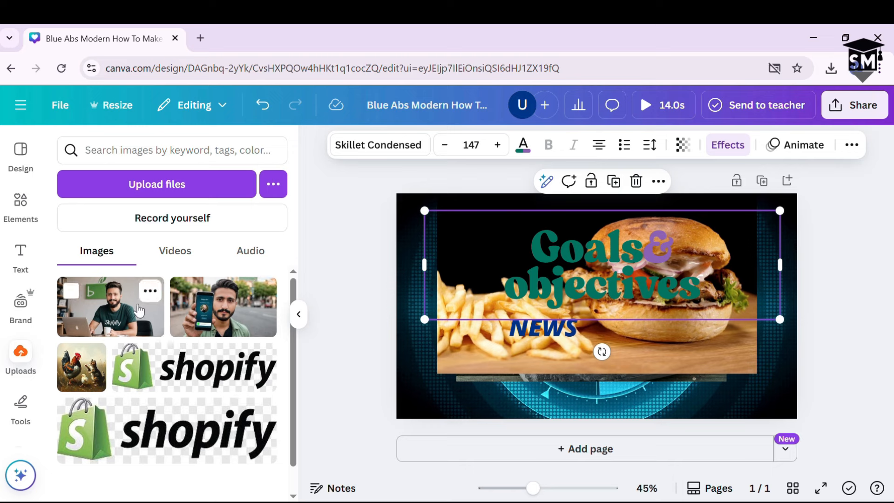
click(151, 183)
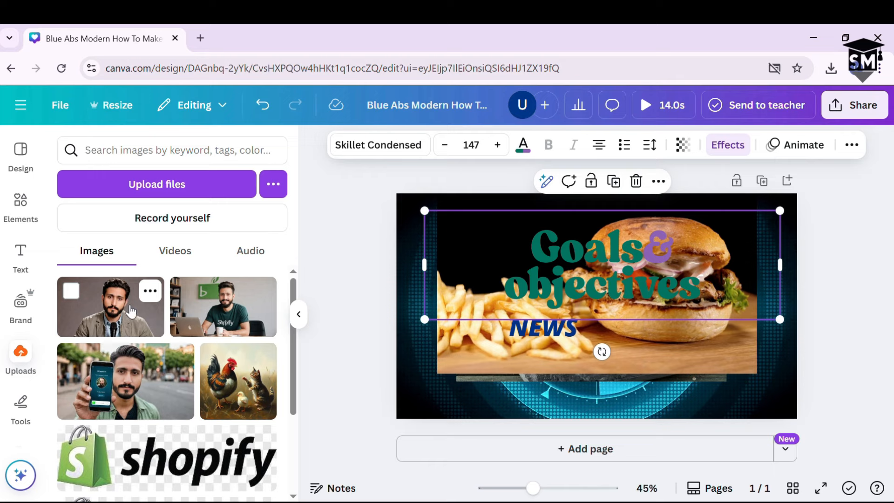
click(125, 315)
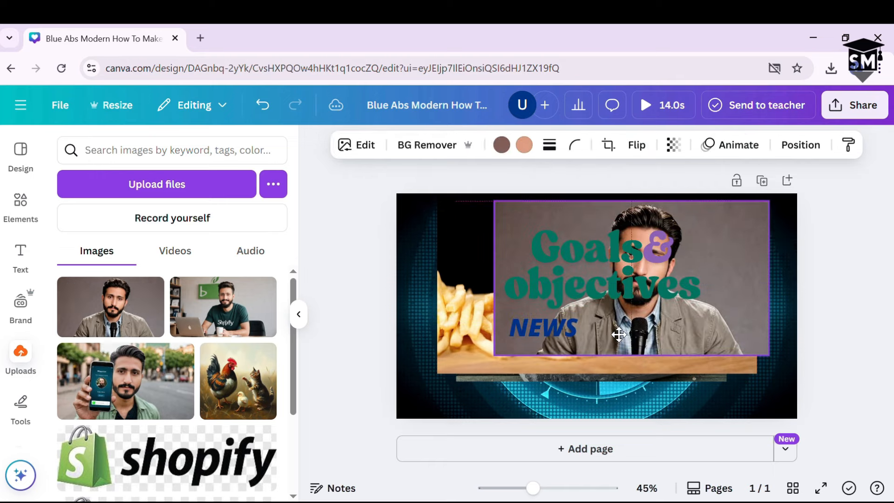
- Look at the uploaded videos and audio, and try the Record yourself option
click(189, 259)
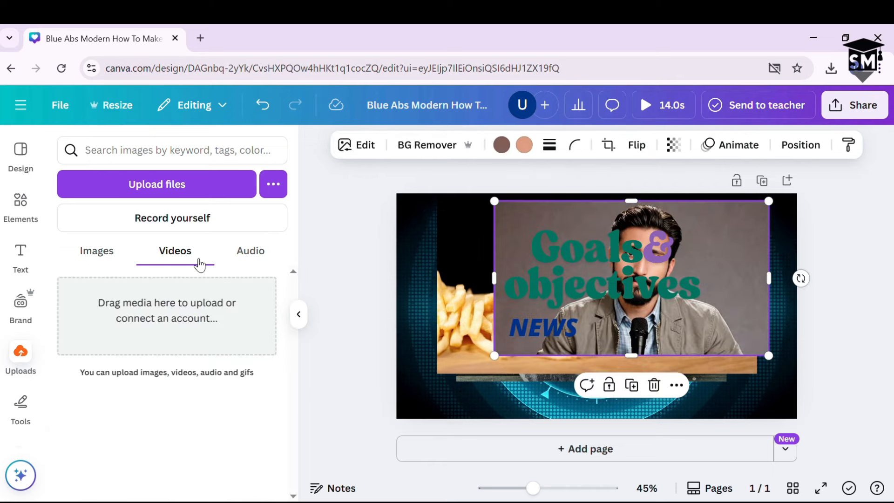
click(266, 250)
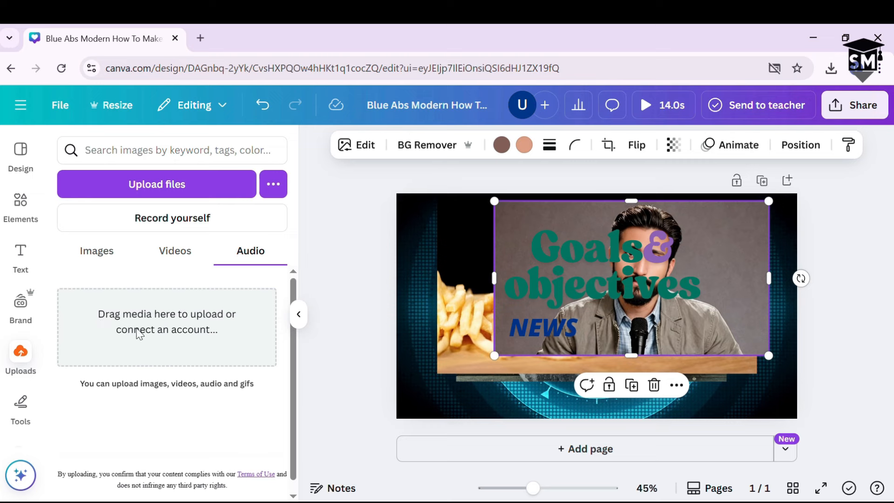
scroll(154, 336, down, 1)
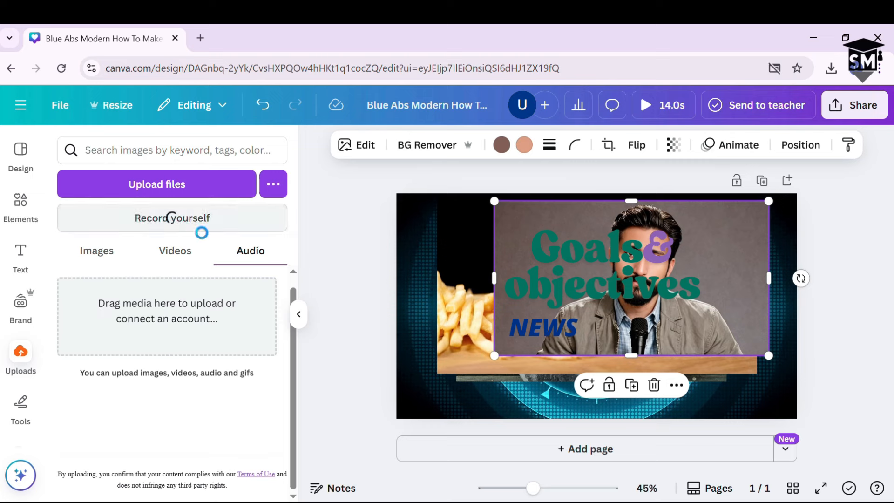
click(197, 218)
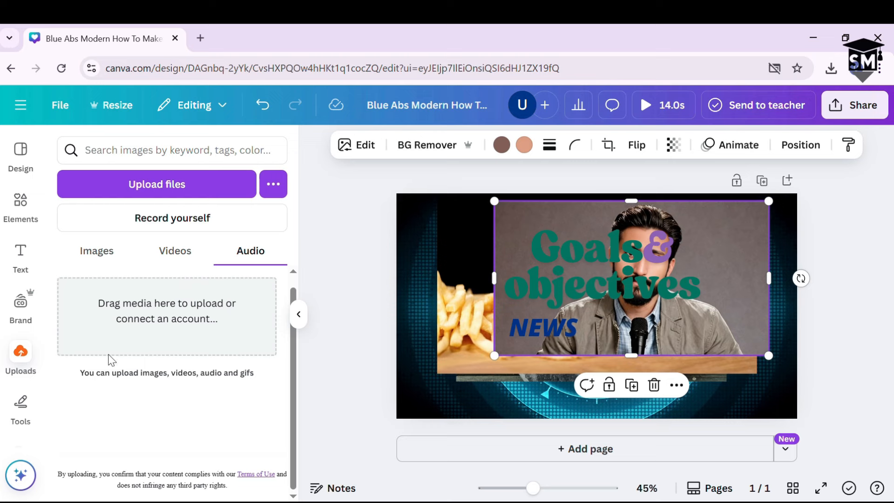
- Activate the Draw tool and add a blank second page to the design
scroll(21, 354, down, 3)
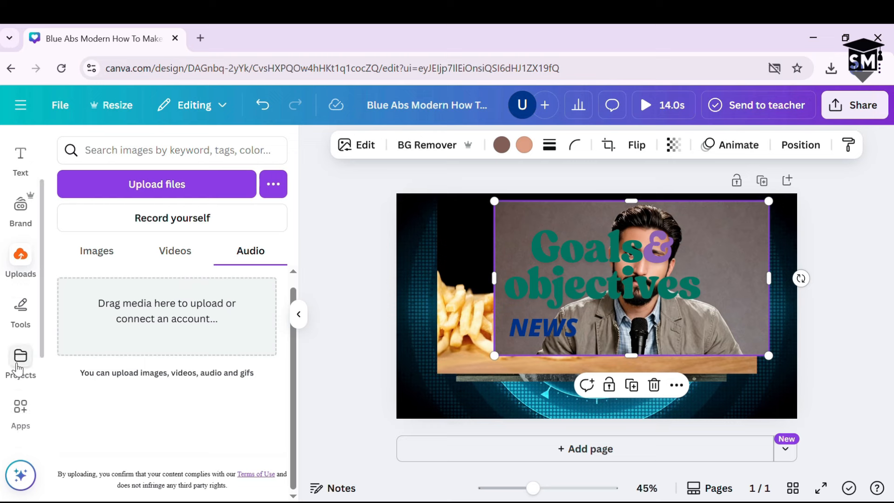
click(22, 275)
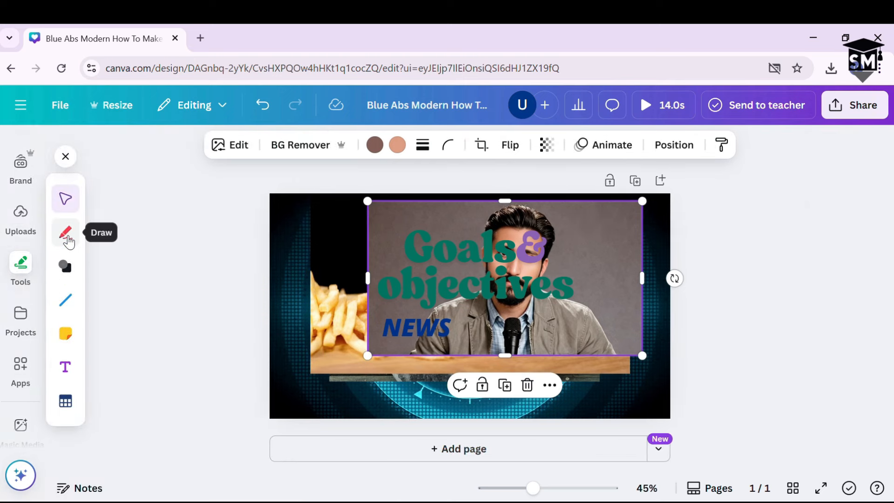
click(66, 233)
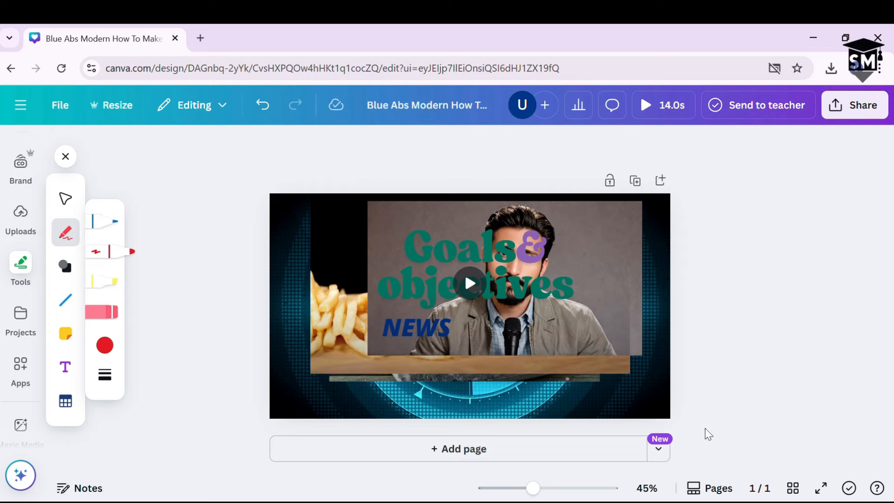
click(549, 455)
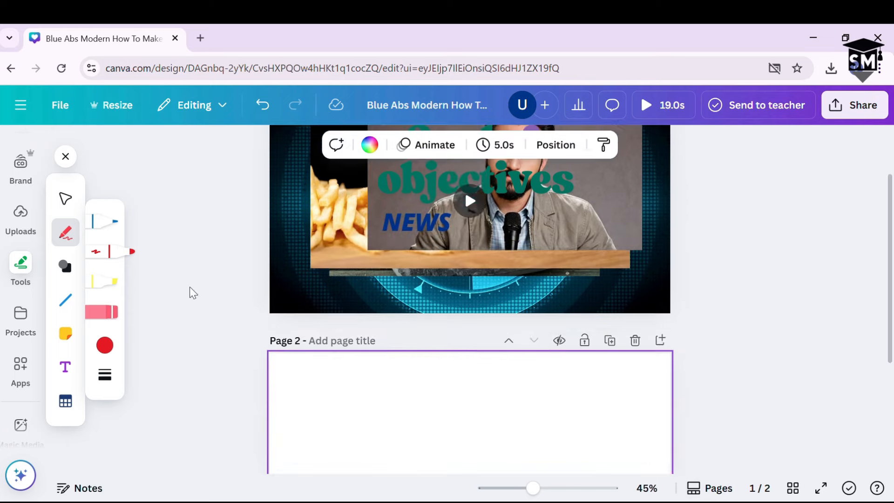
- Scribble freehand red marker strokes across the middle of page 2
click(67, 238)
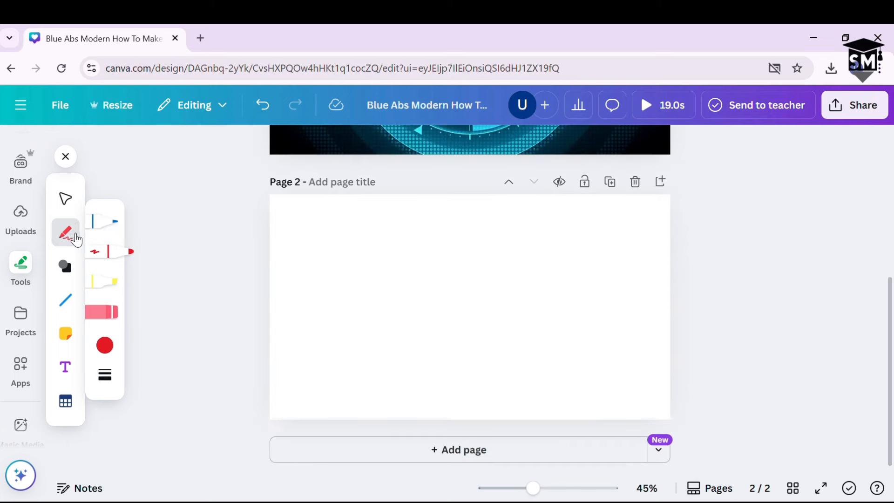
mouse_move(396, 236)
mouse_down()
mouse_move(354, 293)
mouse_move(421, 322)
mouse_move(474, 330)
mouse_move(525, 288)
mouse_move(462, 278)
mouse_move(607, 238)
mouse_move(601, 316)
mouse_move(607, 312)
mouse_move(565, 350)
mouse_move(485, 384)
mouse_move(406, 379)
mouse_move(446, 321)
mouse_move(555, 318)
mouse_move(441, 353)
mouse_move(386, 292)
mouse_move(477, 276)
mouse_move(441, 278)
mouse_up()
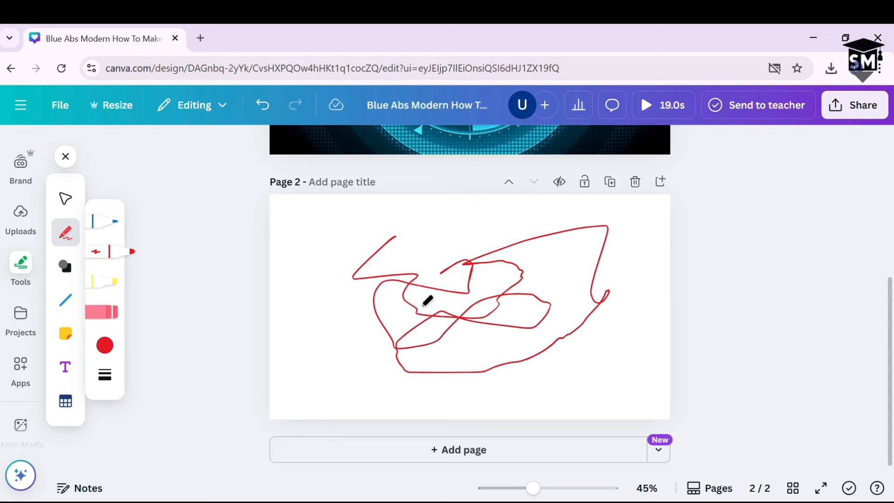
mouse_move(359, 342)
mouse_down()
mouse_move(543, 195)
mouse_move(571, 275)
mouse_move(446, 347)
mouse_move(523, 309)
mouse_move(404, 326)
mouse_move(457, 258)
mouse_up()
- Draw yellow highlighter strokes over the red scribbles and erase all the strokes from page 2
click(103, 281)
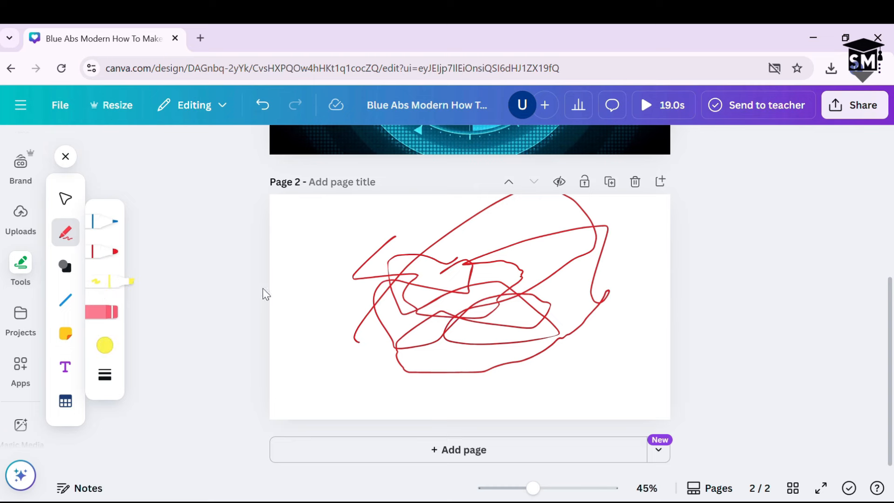
drag(307, 291, 456, 320)
drag(373, 332, 518, 256)
click(109, 312)
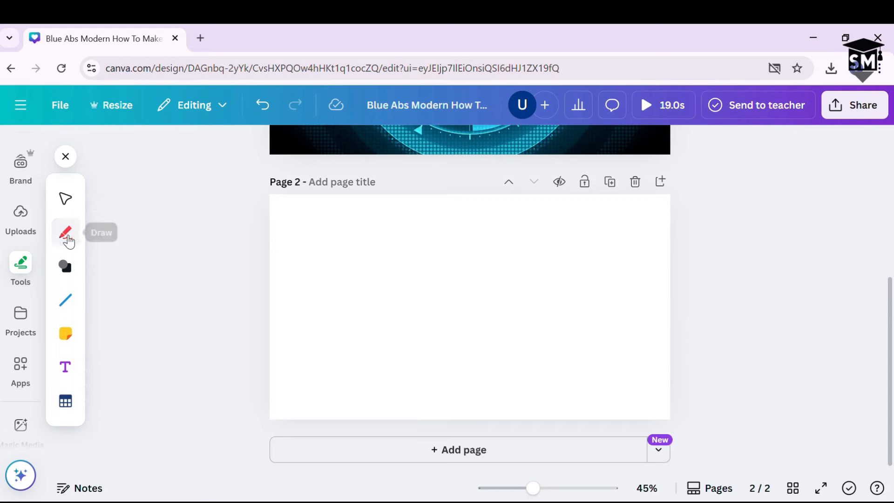
- Reactivate the Draw tool with the blue pen for page 2
click(68, 238)
click(104, 223)
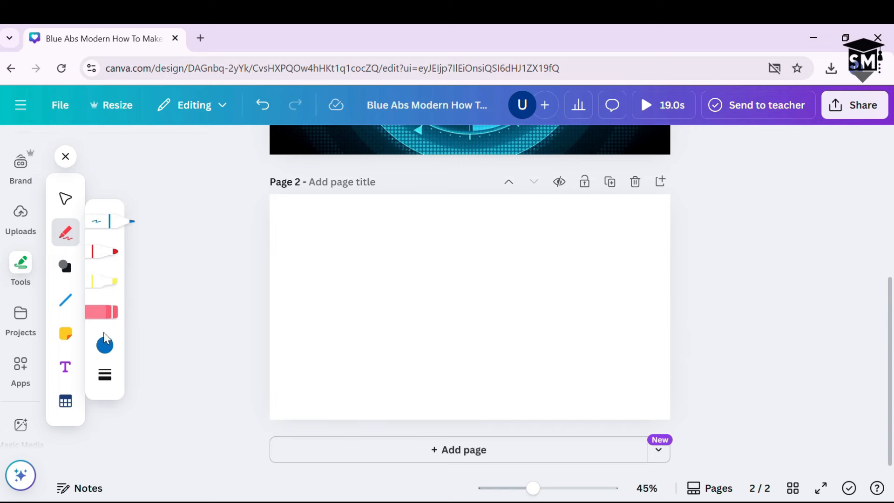
- Draw a blue and a dark green freehand pen stroke on page 2, and erase both
drag(303, 282, 470, 251)
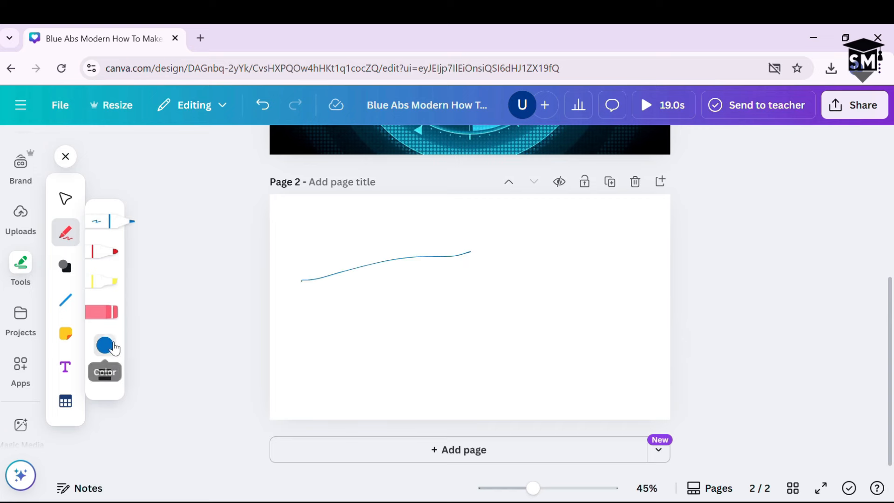
click(111, 345)
click(263, 405)
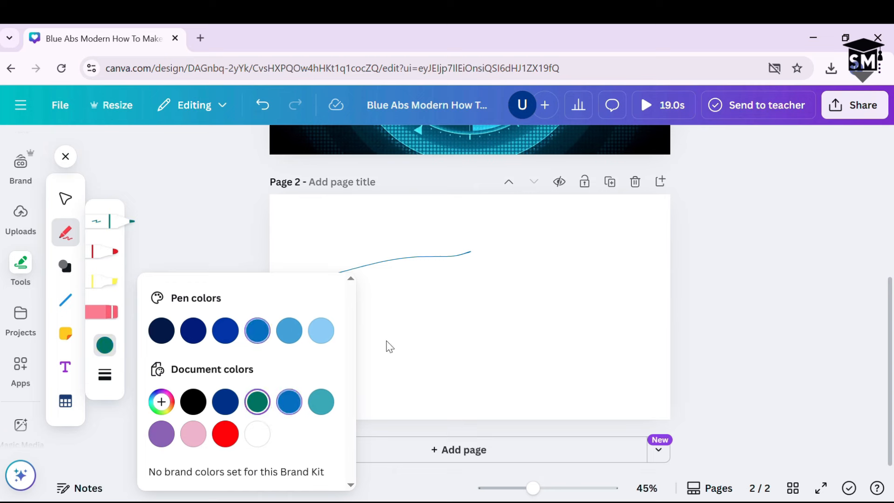
mouse_move(474, 307)
mouse_down()
mouse_move(495, 299)
mouse_move(313, 341)
mouse_move(397, 331)
mouse_up()
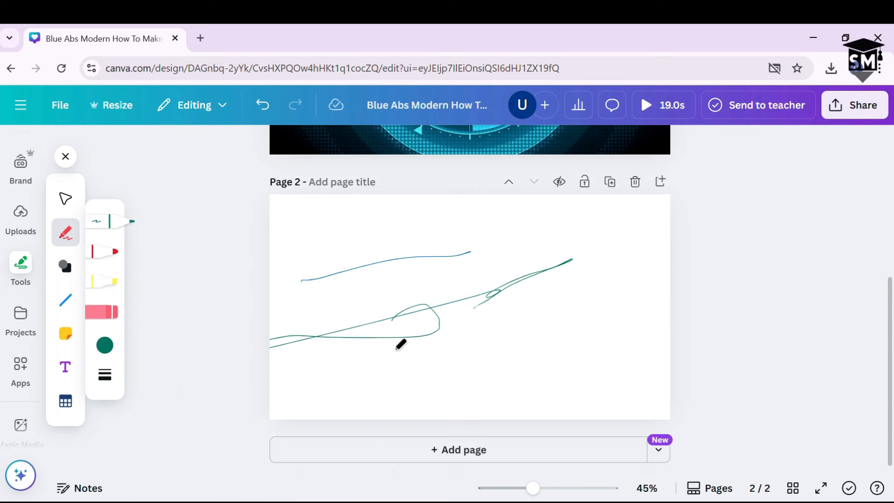
click(116, 312)
mouse_move(326, 277)
mouse_down()
mouse_move(379, 318)
mouse_move(389, 334)
mouse_move(525, 266)
mouse_up()
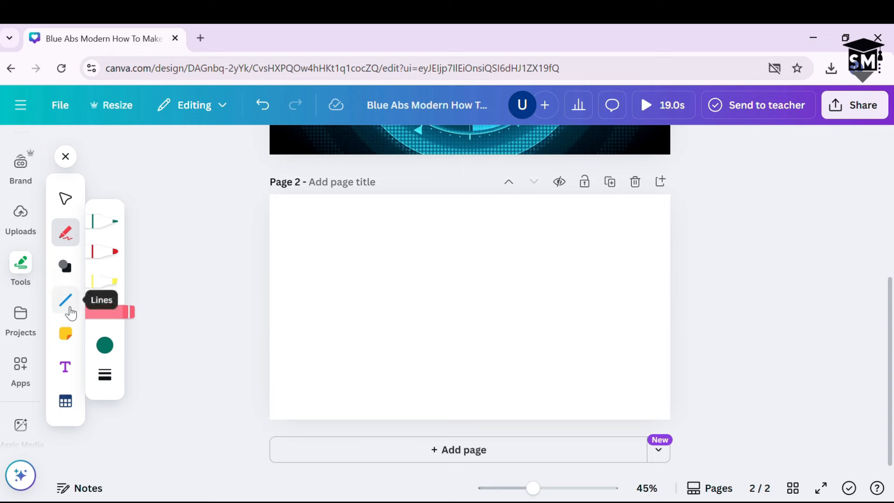
- Add a straight line to the middle of page 2 and tilt it by raising its left end
click(72, 307)
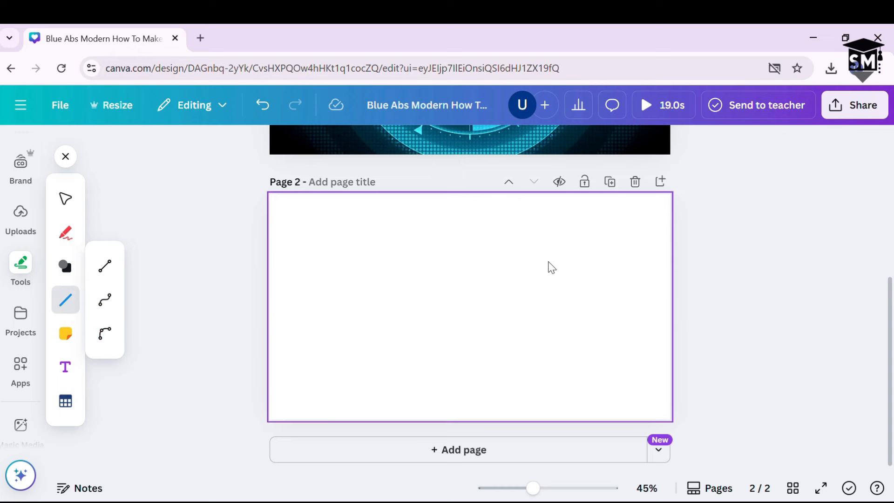
click(112, 270)
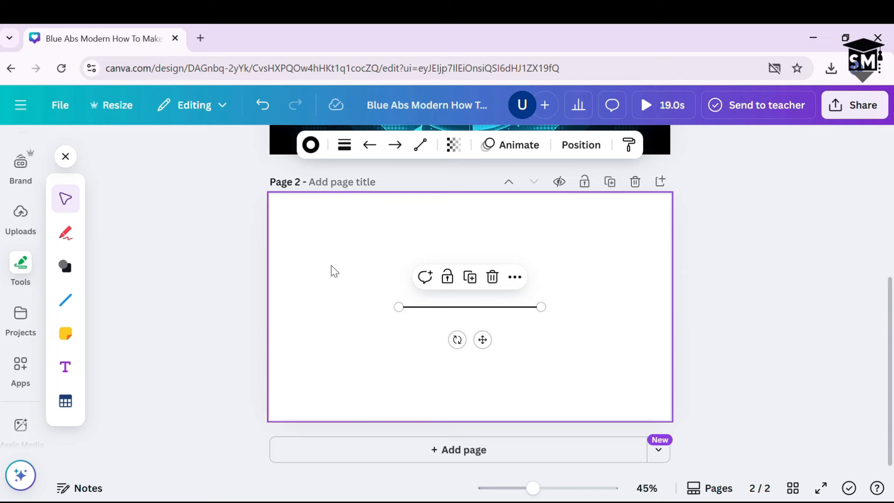
drag(392, 313, 377, 289)
click(406, 305)
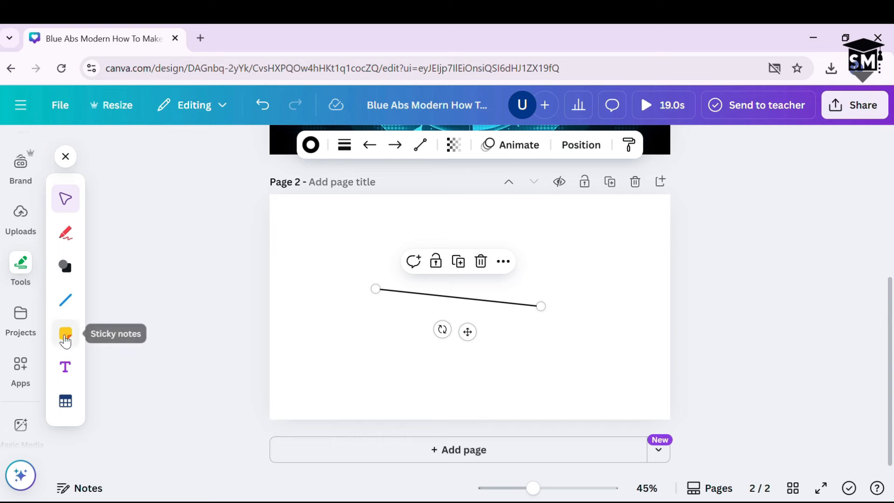
- Add a yellow sticky note to page 2, enlarge it on the left half, and enter "ufouohogi" as its text
click(69, 336)
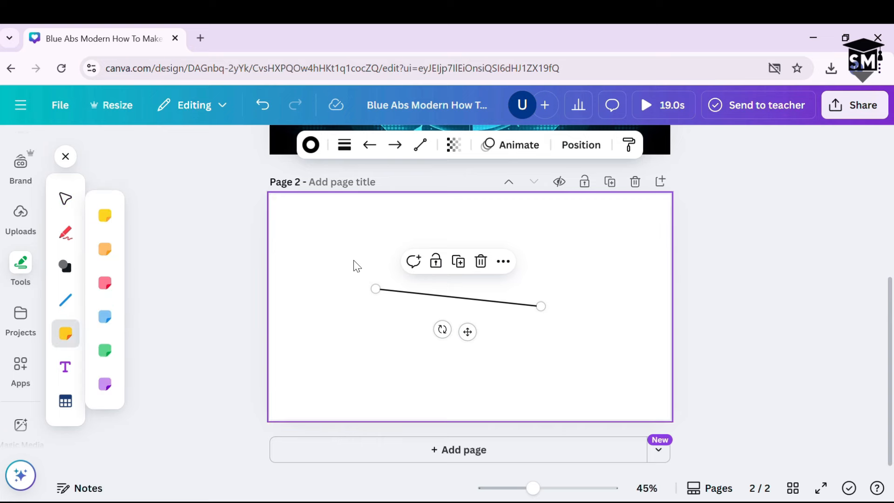
click(106, 217)
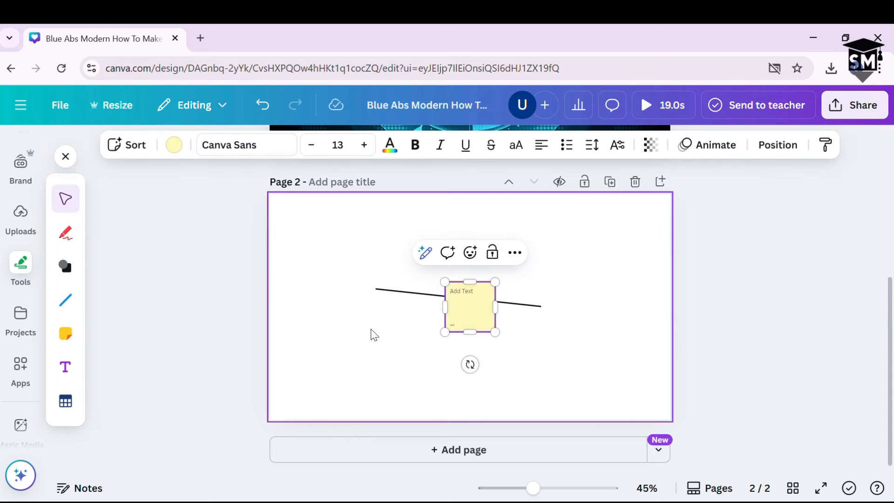
drag(474, 307, 542, 319)
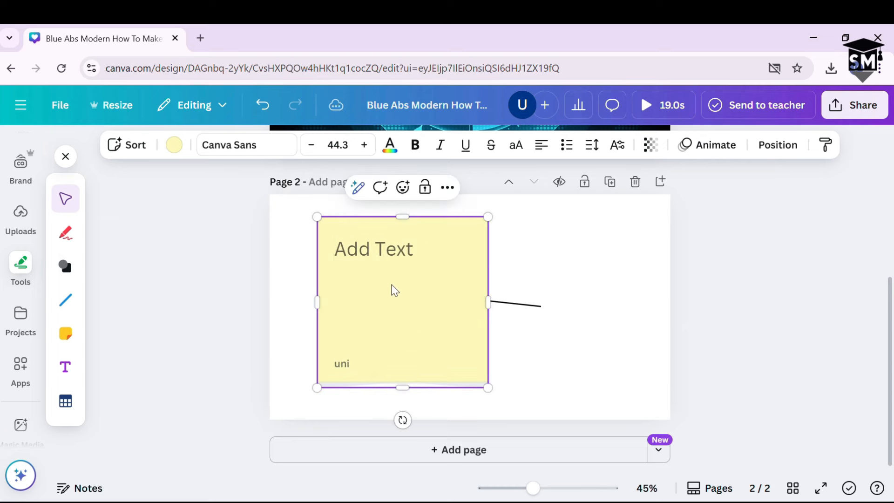
text(ufouohogi)
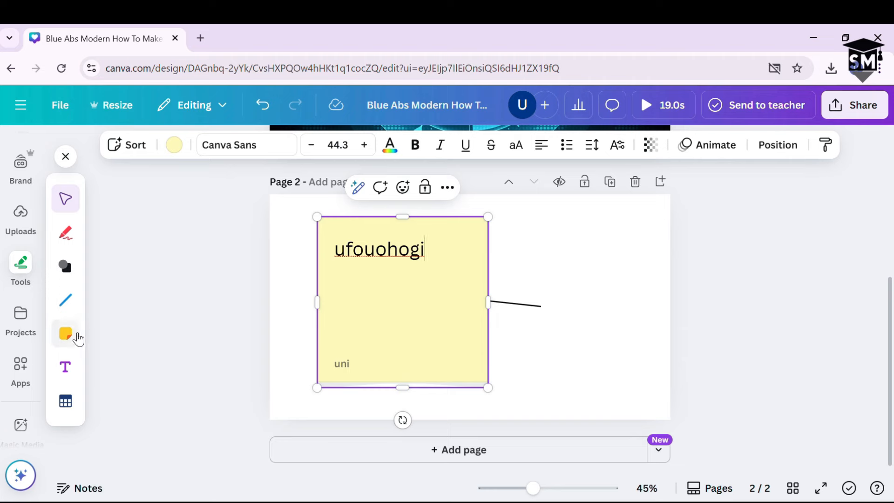
- Add a text box across page 2 and replace its placeholder text with "LGY0PYGFOY0HO"
click(66, 334)
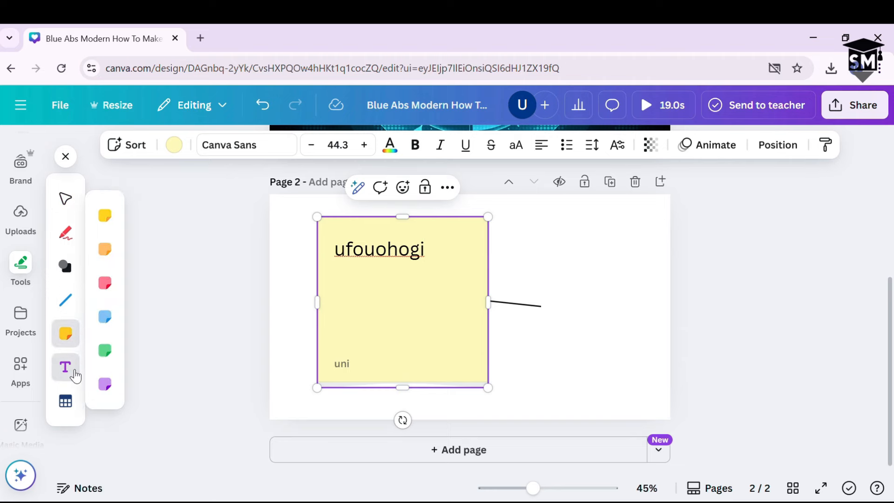
click(75, 375)
click(595, 241)
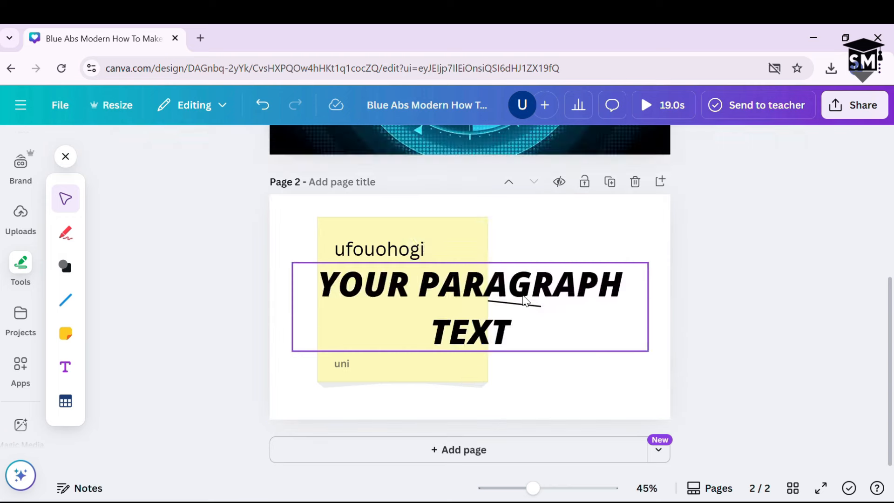
mouse_move(525, 300)
mouse_down()
mouse_move(588, 271)
mouse_move(516, 295)
mouse_up()
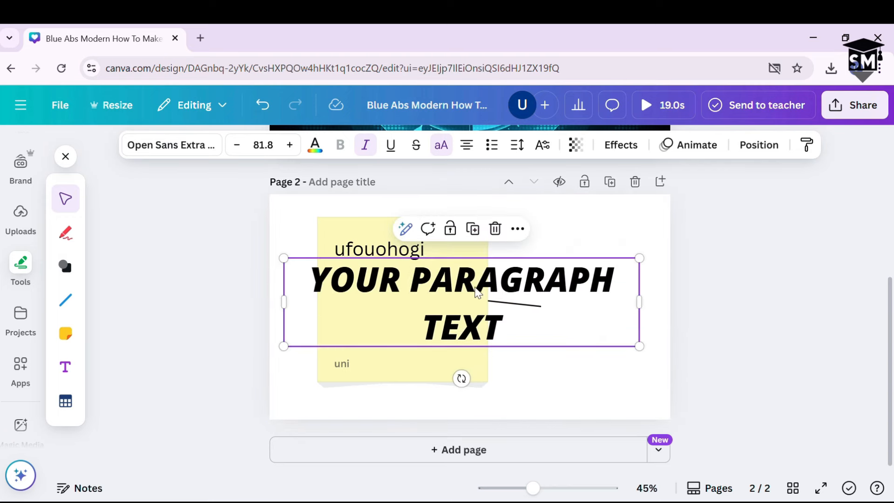
double_click(484, 292)
text(LGY0PYGFOY0HO)
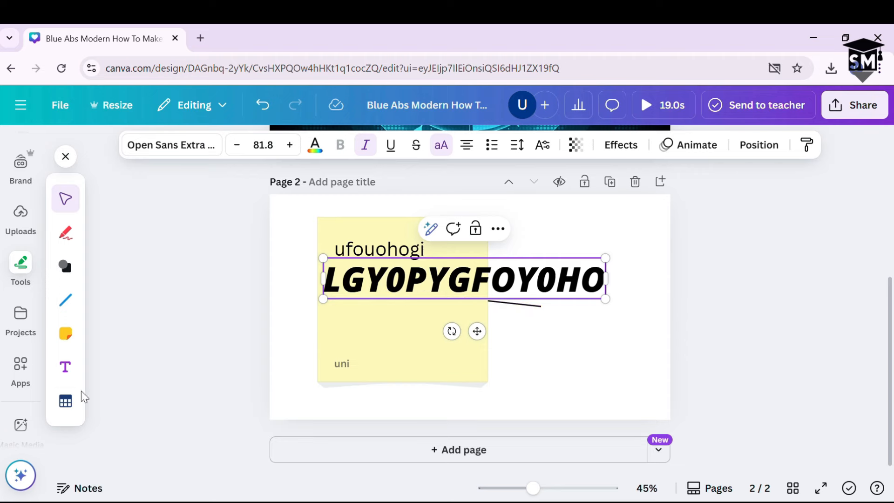
- Insert a table on page 2, and add a third page with an enlarged table that has a widened middle column
click(65, 403)
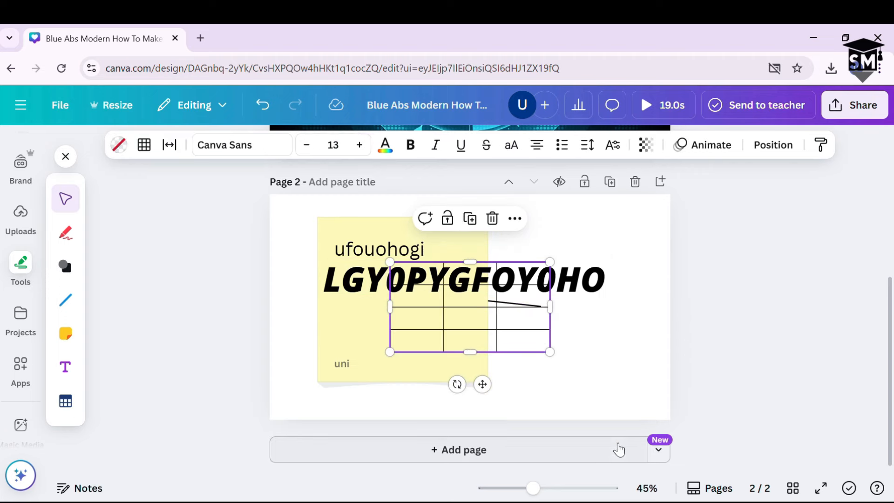
click(585, 466)
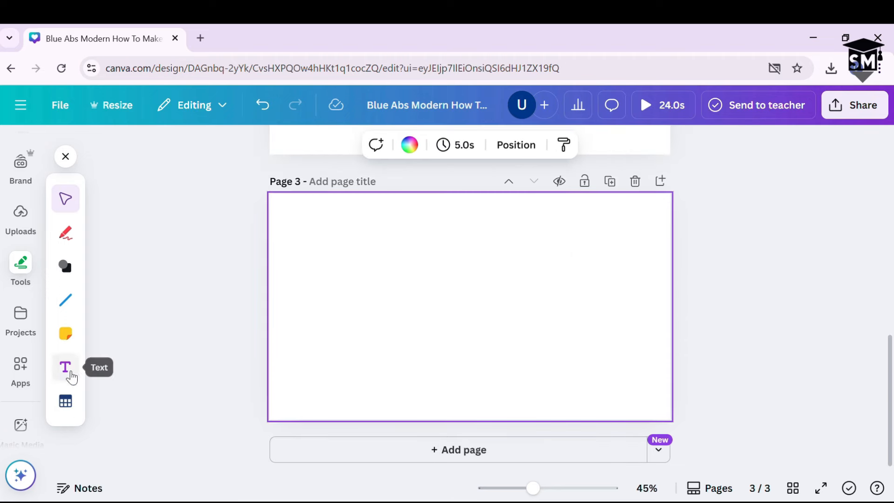
click(65, 401)
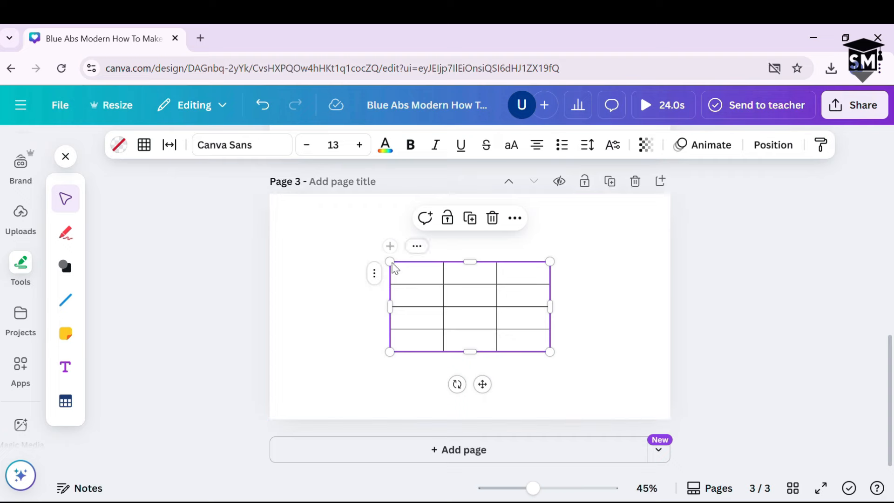
drag(390, 262, 296, 243)
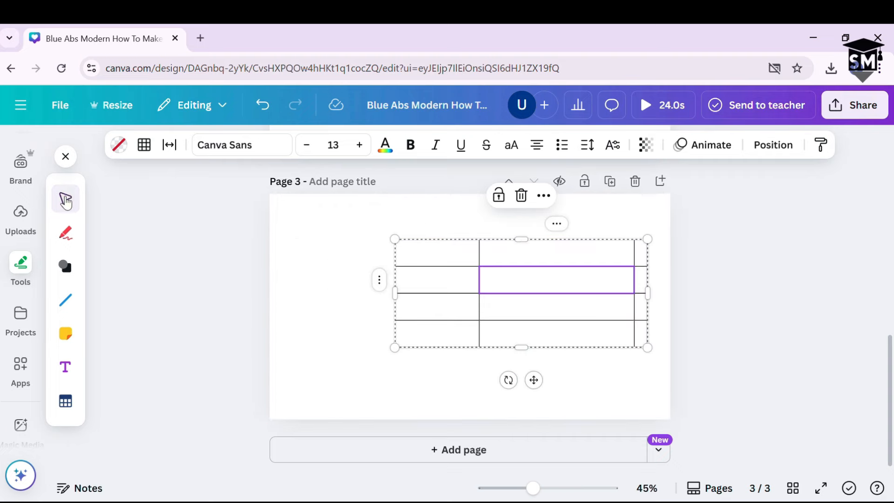
- Apply the dark blue and yellow "Professional Attractive Thumbnail Design!" design from your own projects to page 3
click(20, 317)
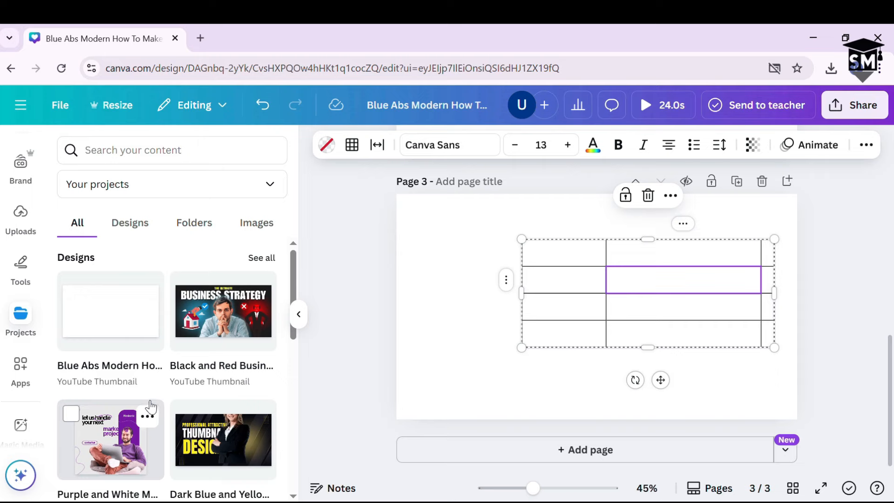
scroll(164, 373, down, 2)
scroll(182, 361, up, 2)
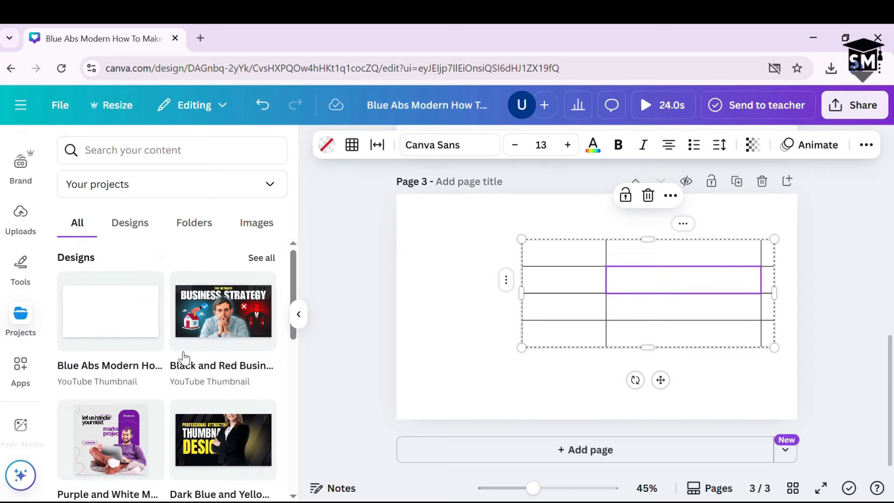
click(232, 331)
click(204, 440)
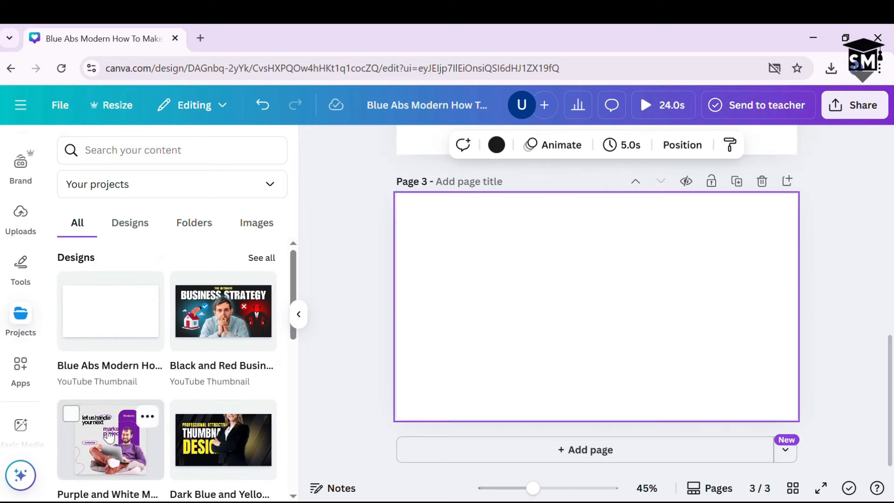
- Examine the saved projects by designs, folders and images, and check the available project filter options
scroll(122, 350, down, 10)
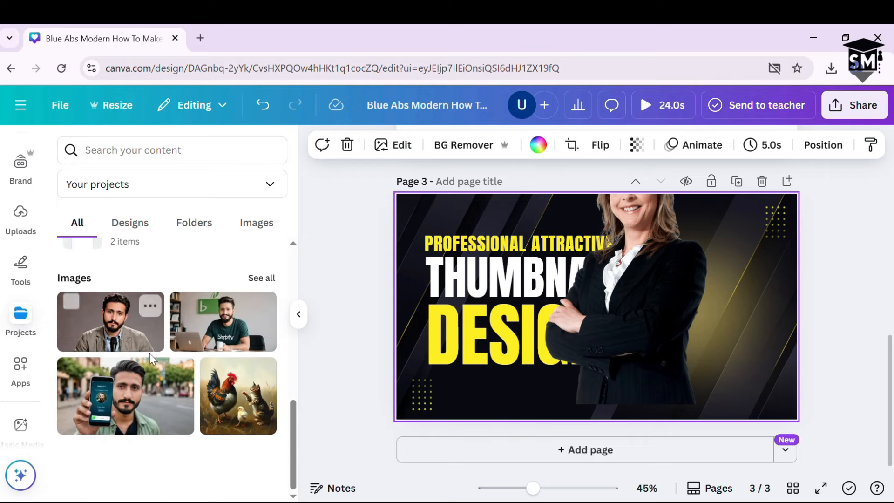
scroll(149, 351, up, 8)
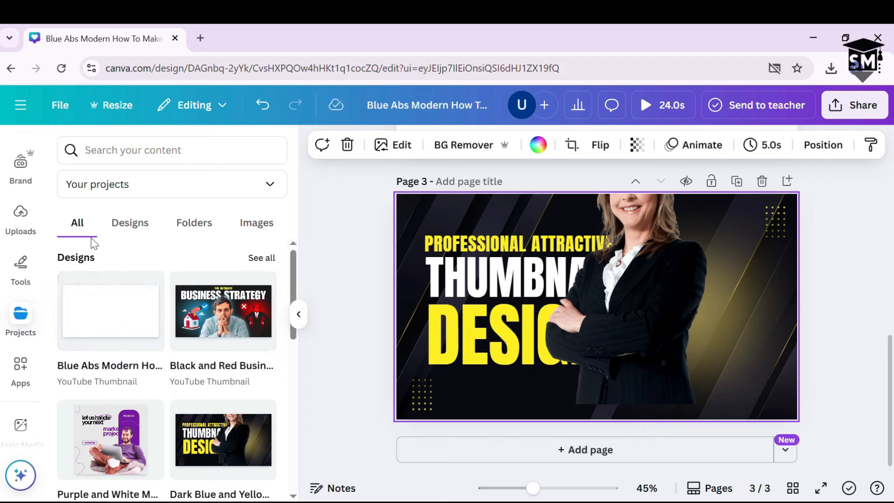
scroll(86, 349, down, 2)
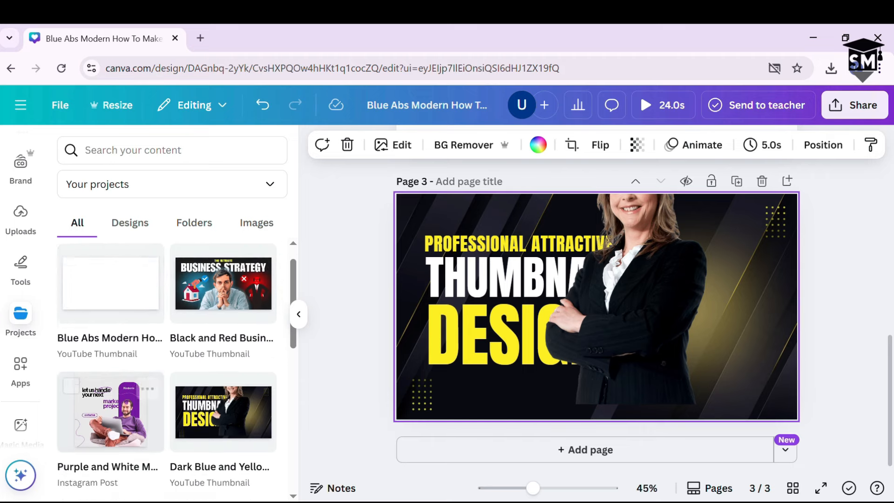
scroll(90, 410, up, 2)
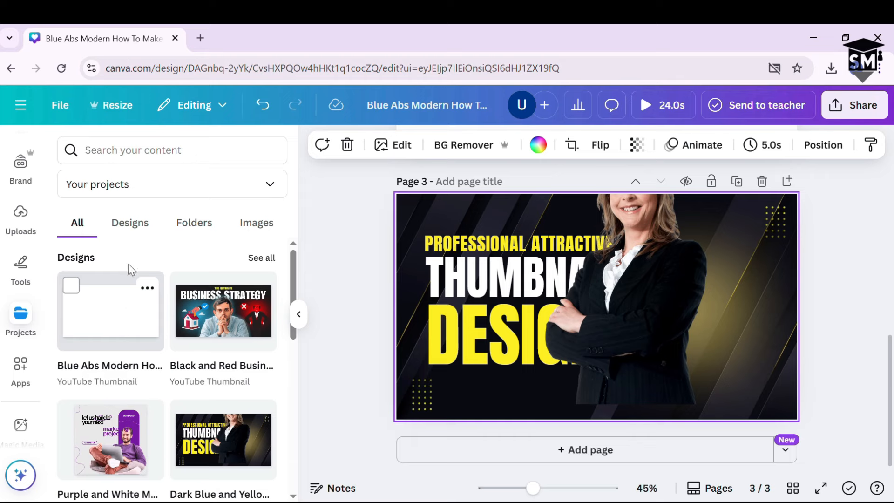
click(144, 224)
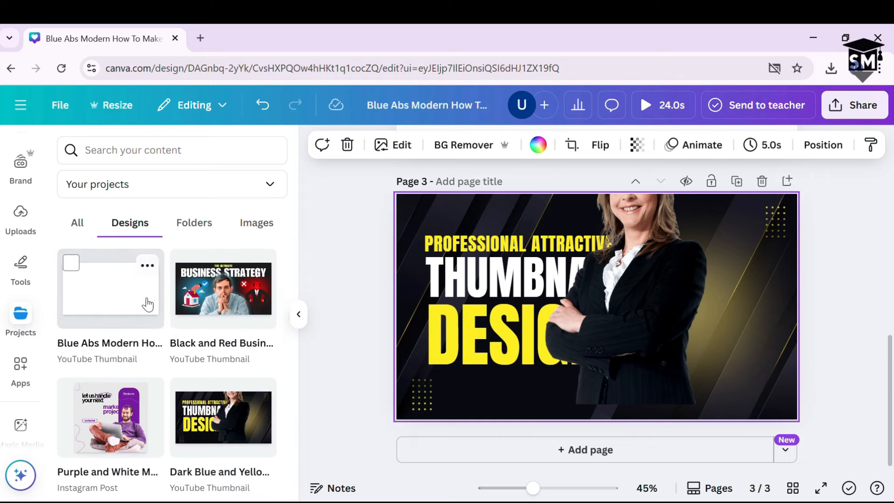
click(190, 222)
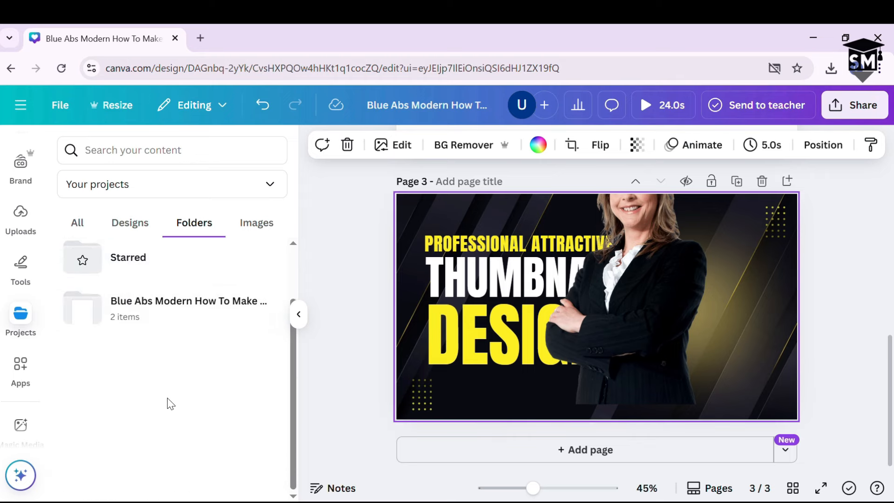
click(255, 222)
scroll(163, 346, down, 2)
scroll(162, 347, up, 2)
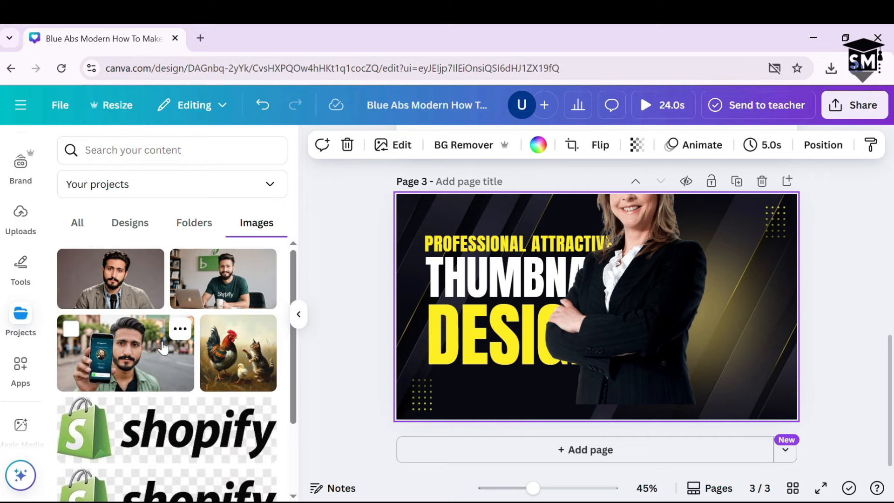
scroll(175, 307, down, 2)
scroll(185, 395, up, 2)
click(254, 189)
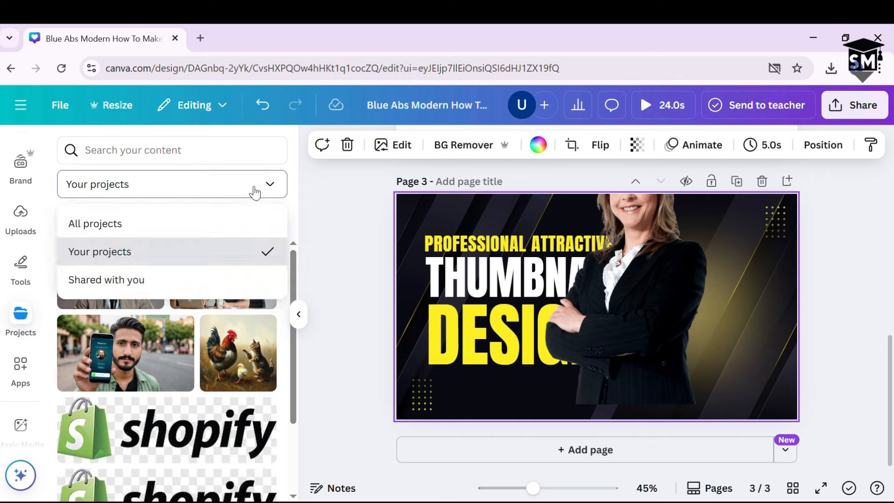
click(254, 189)
- Browse the apps offered for discovery down to the end of the list
click(23, 372)
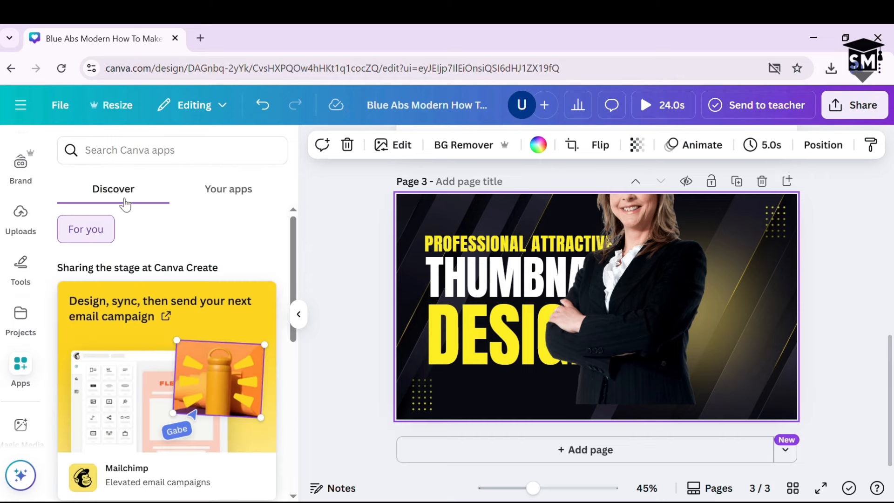
scroll(199, 308, down, 3)
scroll(199, 308, down, 4)
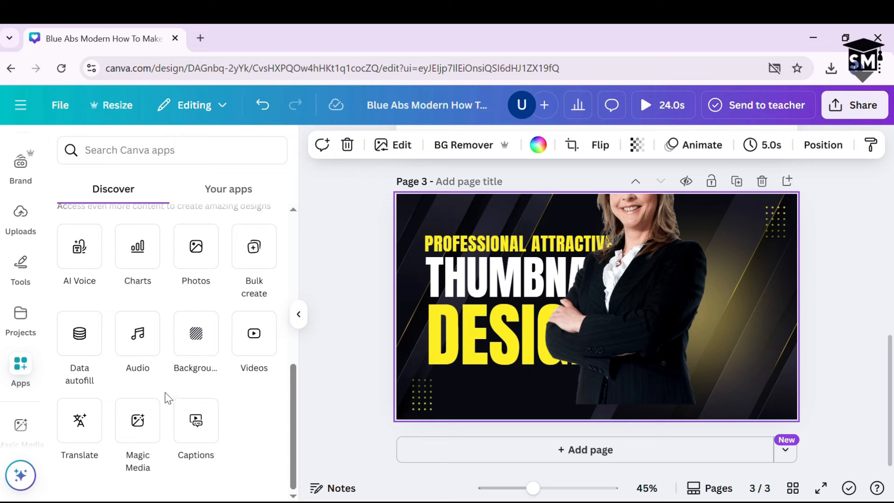
- Move the woman's photo on page 3 to the right side so it clears the headline text
drag(643, 326, 724, 351)
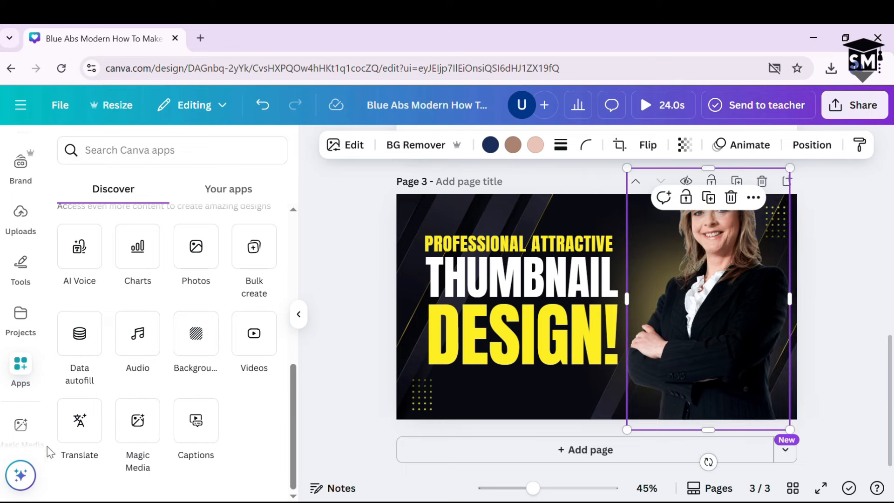
- Translate page 3 into Urdu with the Translate app and compare the translated page with the original
click(61, 438)
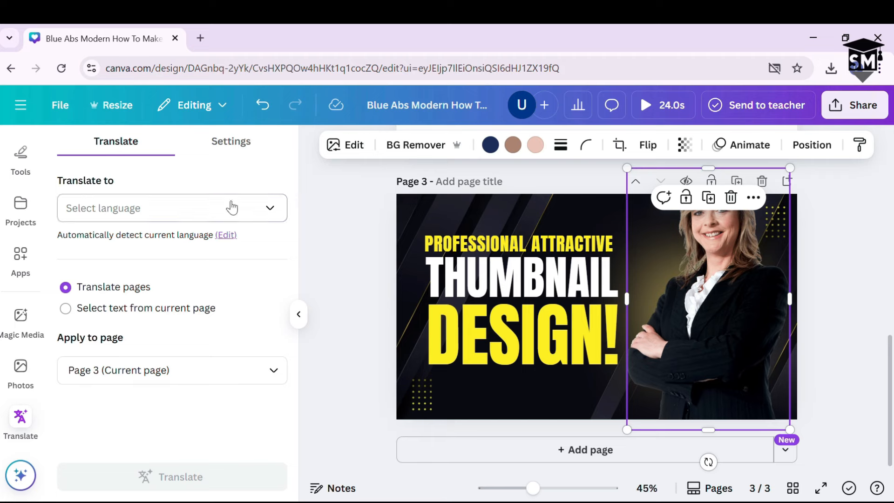
click(233, 207)
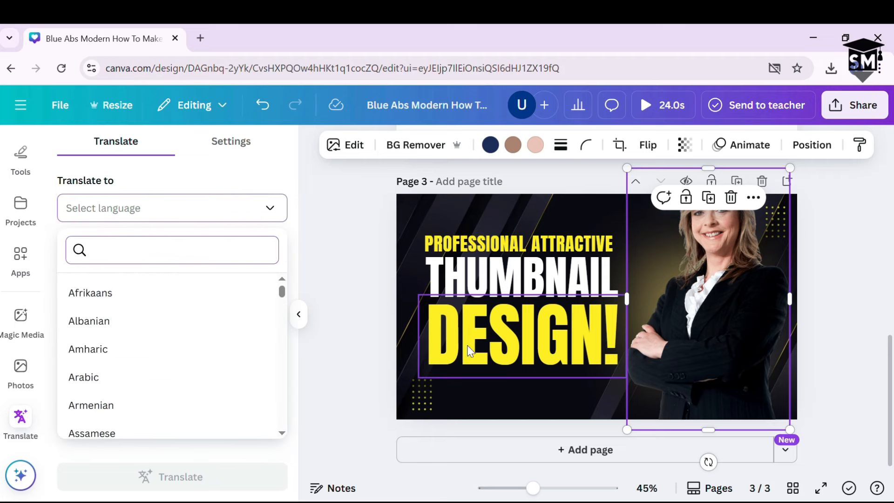
text(urd)
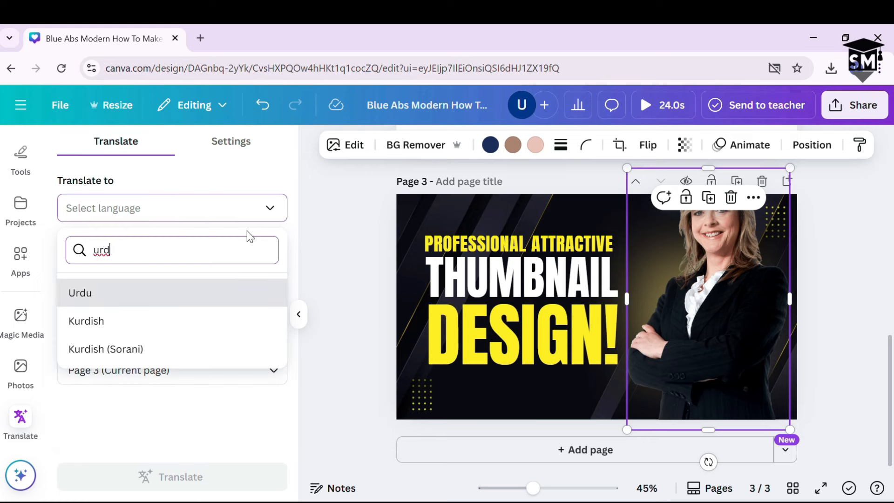
click(268, 296)
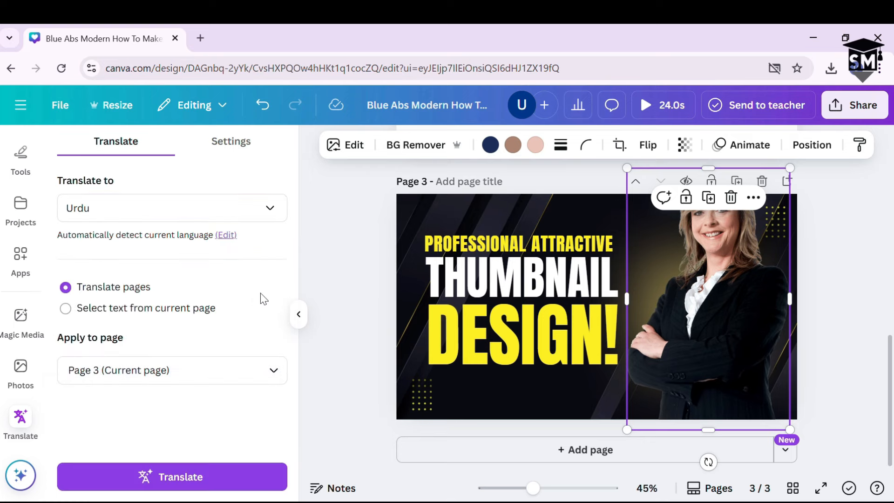
click(234, 482)
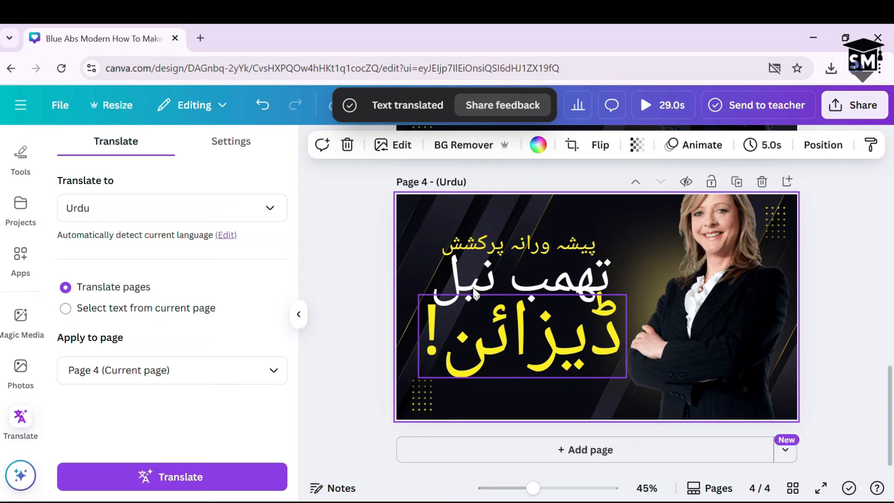
scroll(520, 306, up, 5)
scroll(520, 305, down, 5)
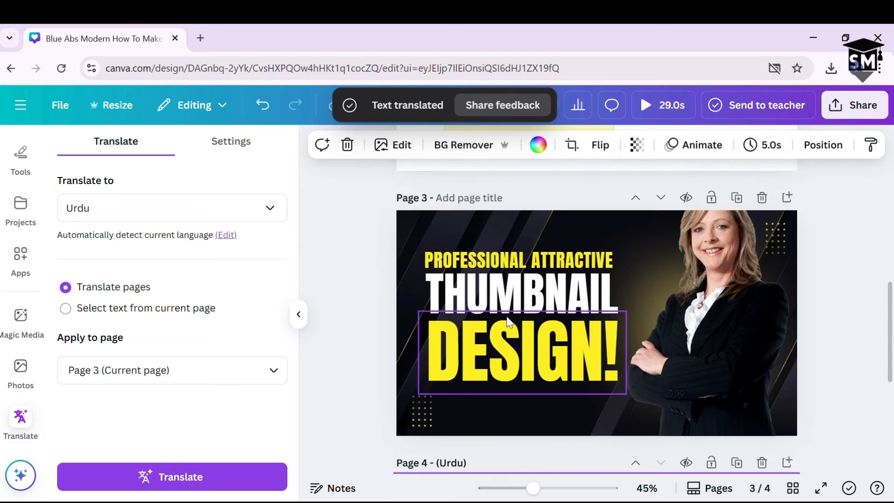
click(20, 370)
scroll(160, 379, down, 4)
scroll(160, 380, up, 4)
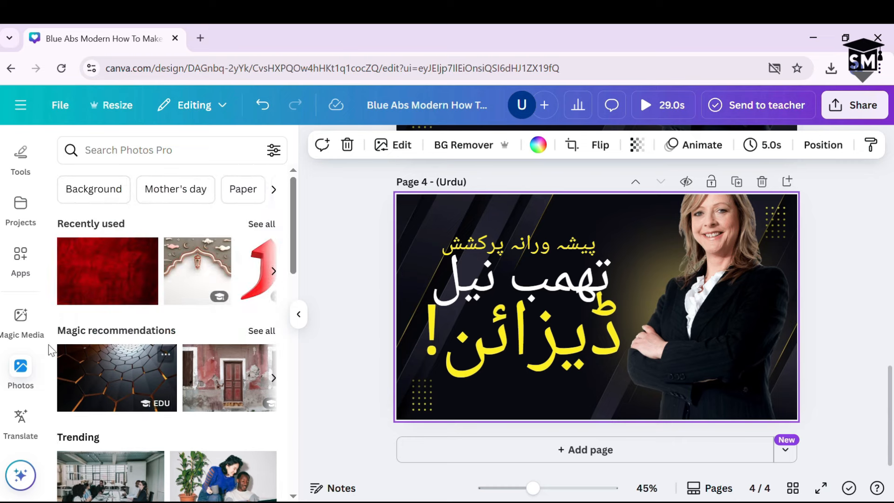
click(25, 425)
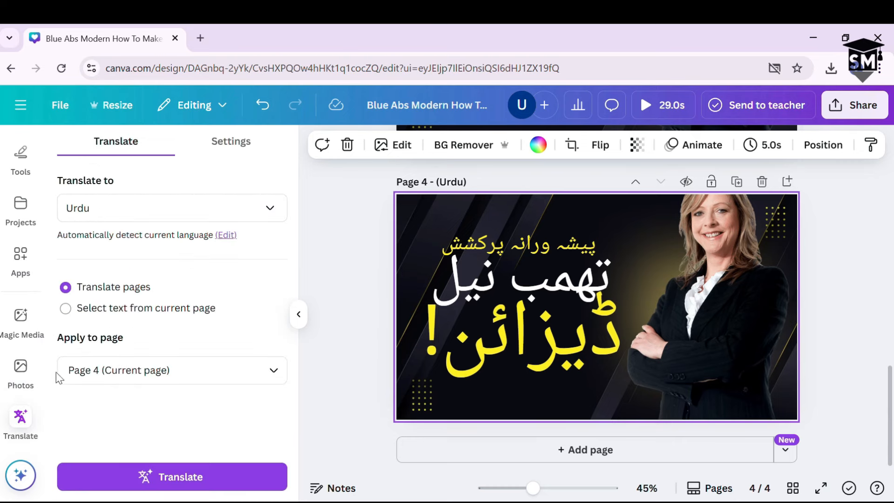
scroll(21, 326, up, 2)
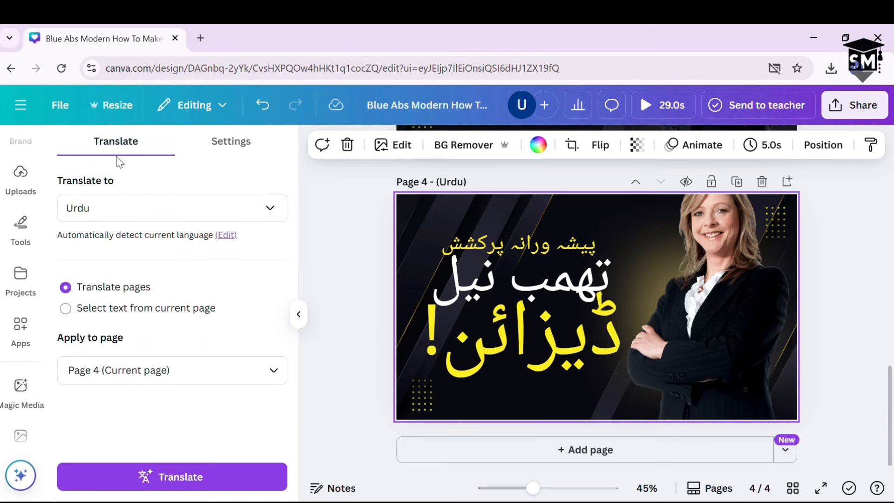
- Browse the Canva apps available for discovery and check which of your own apps are in use
click(21, 323)
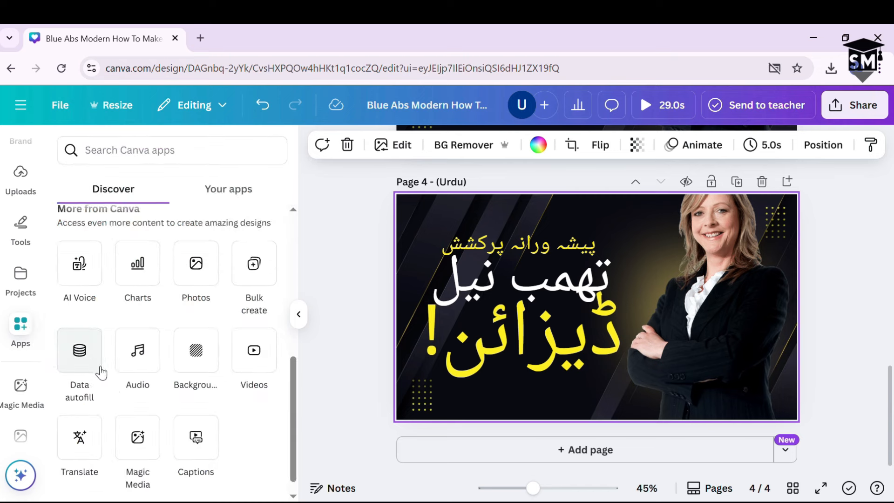
scroll(100, 371, down, 1)
scroll(180, 363, up, 3)
scroll(181, 359, down, 5)
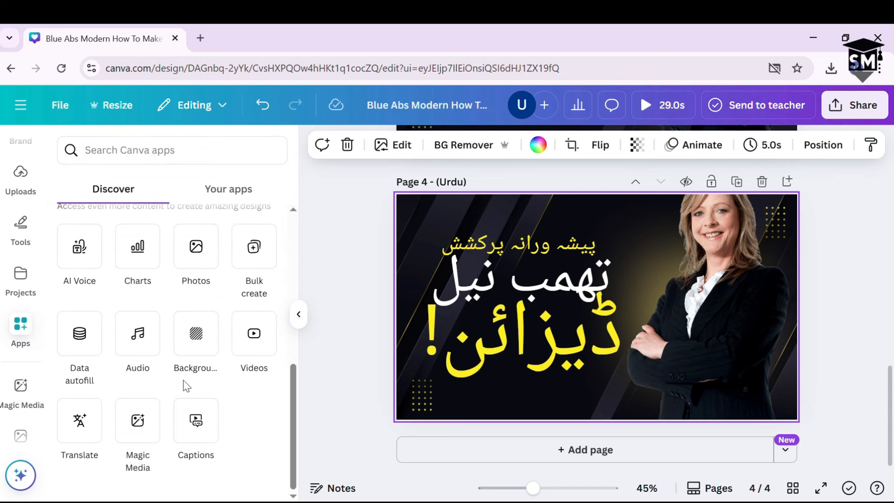
scroll(140, 344, up, 2)
scroll(138, 344, up, 2)
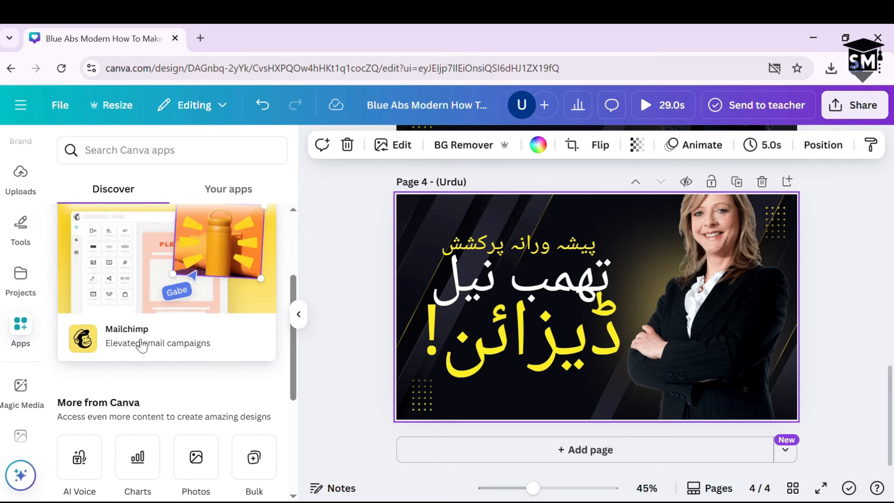
click(241, 184)
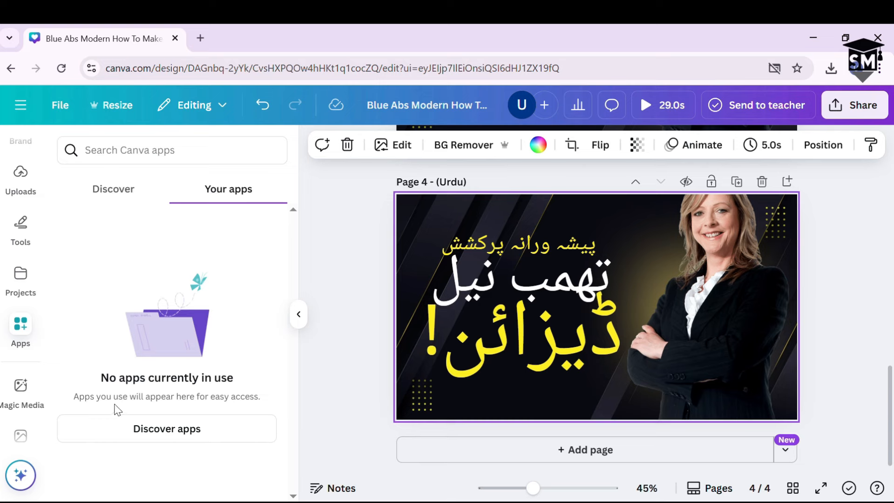
click(182, 437)
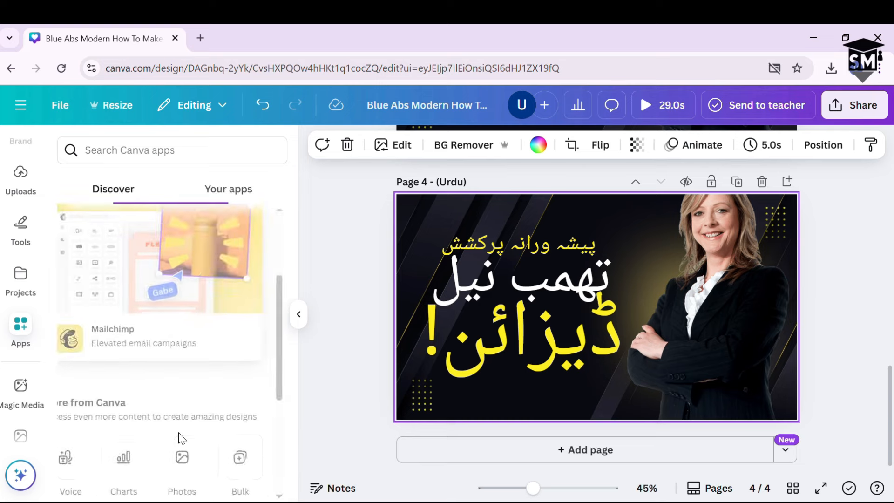
scroll(170, 346, down, 5)
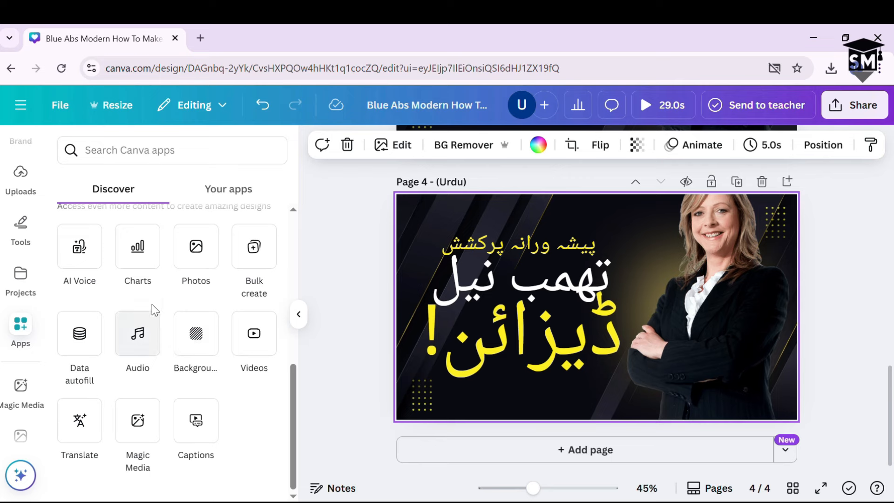
scroll(136, 255, up, 2)
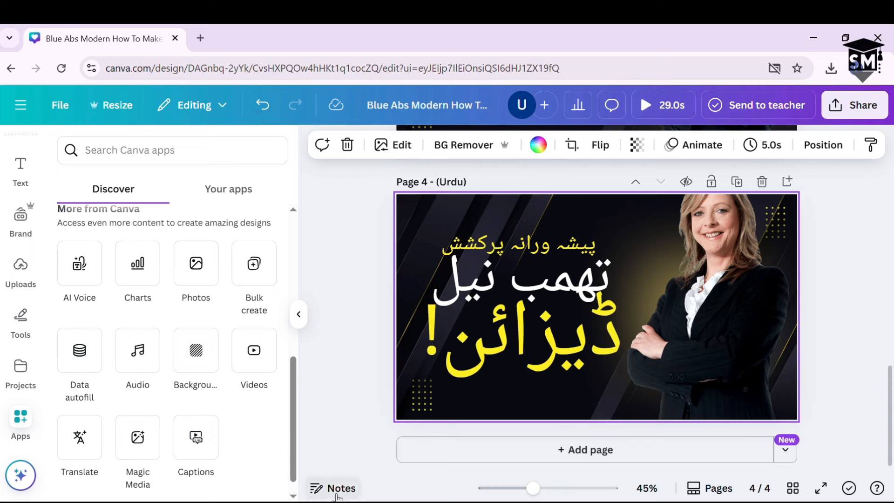
- Open the notes for the Urdu page and enter the short note "duf"
click(338, 492)
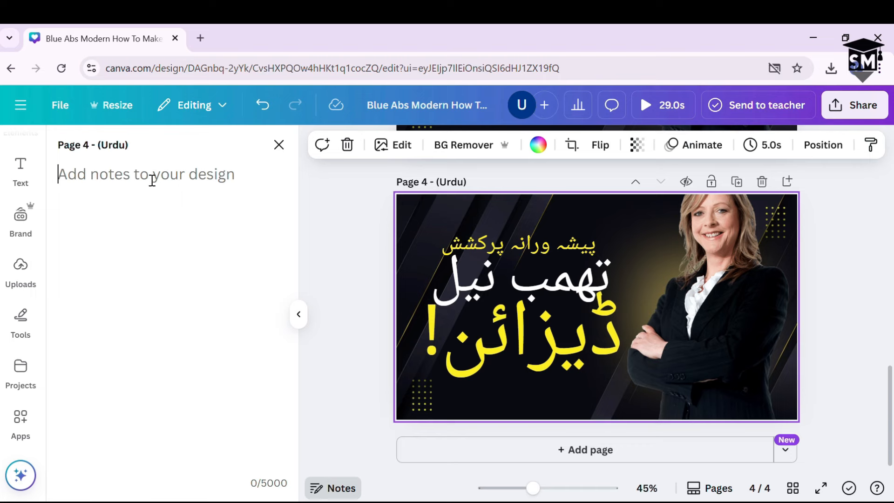
click(151, 186)
text(duf)
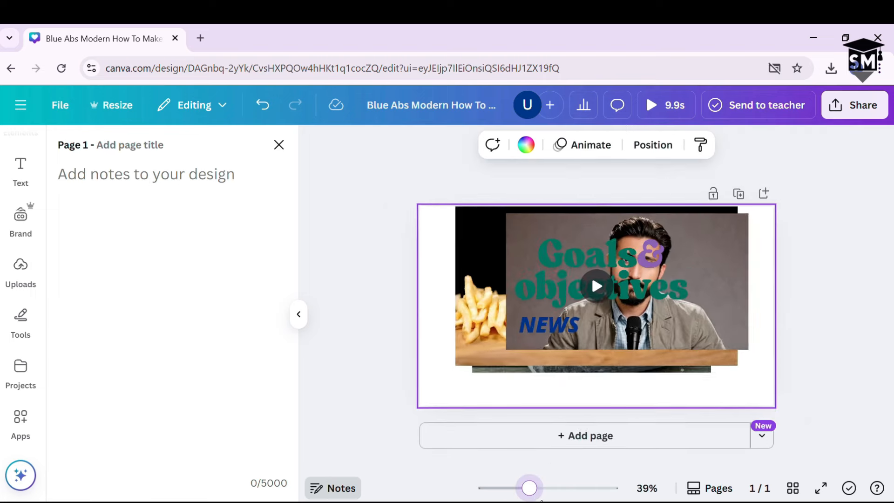
- Show the page thumbnails beneath the canvas and add a blank second page
drag(528, 488, 532, 499)
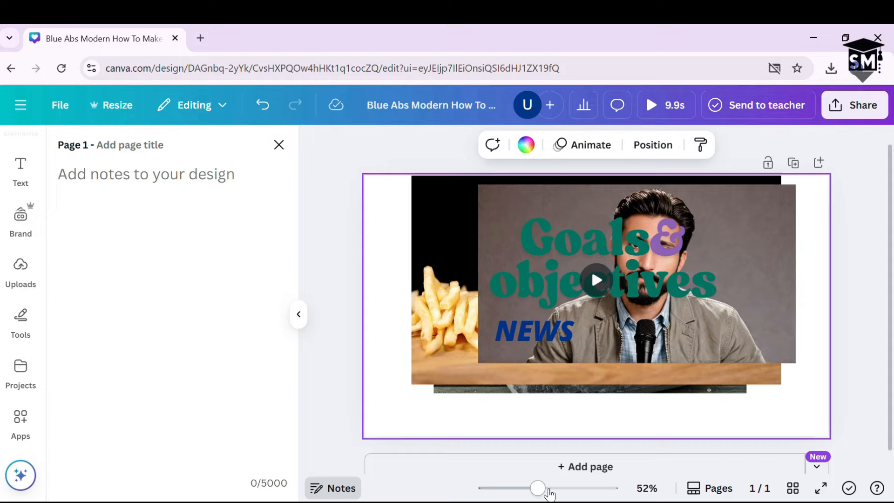
mouse_move(549, 493)
mouse_down()
mouse_move(596, 489)
mouse_move(526, 497)
mouse_move(548, 498)
mouse_up()
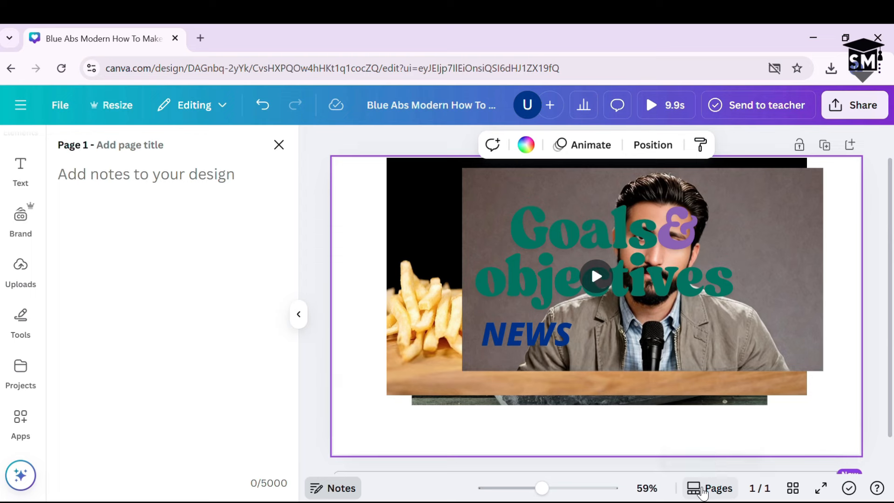
click(703, 491)
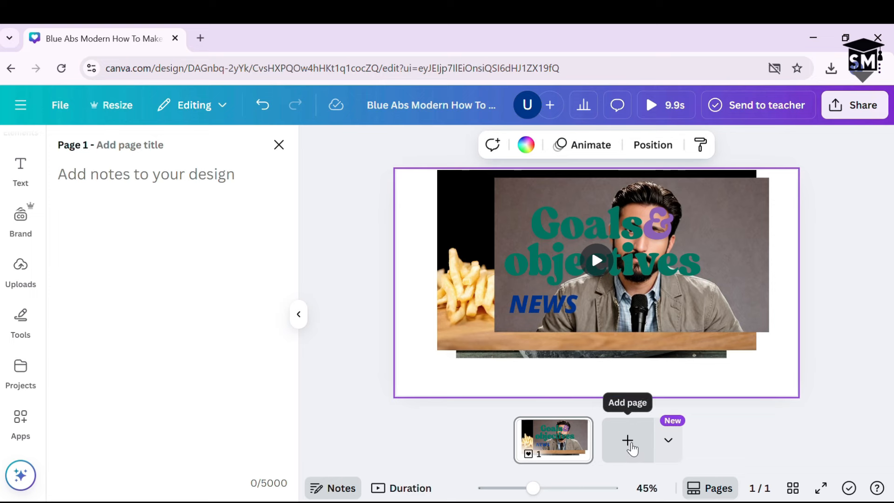
click(629, 442)
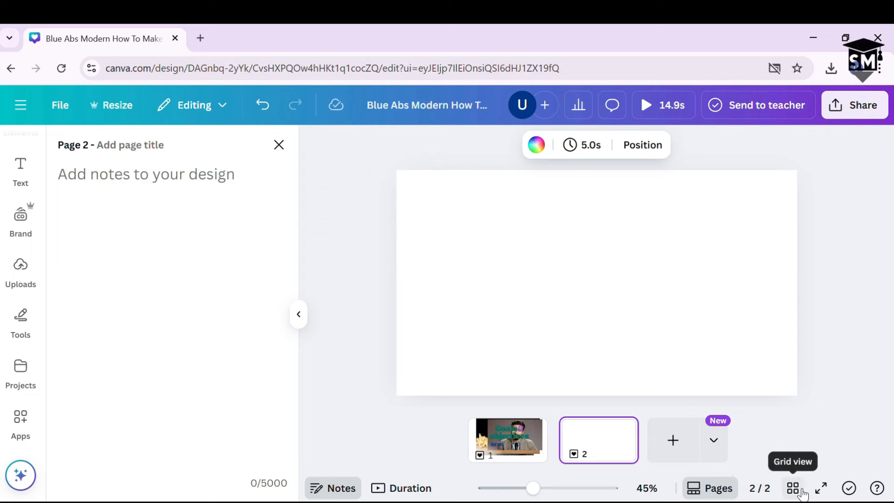
- Look at both pages in grid view and return to the single-page editor
click(805, 492)
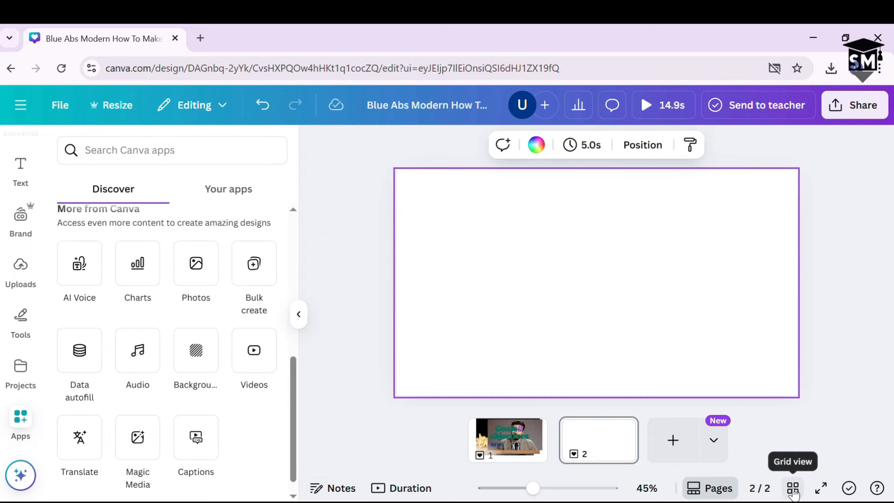
click(792, 489)
click(793, 491)
click(793, 490)
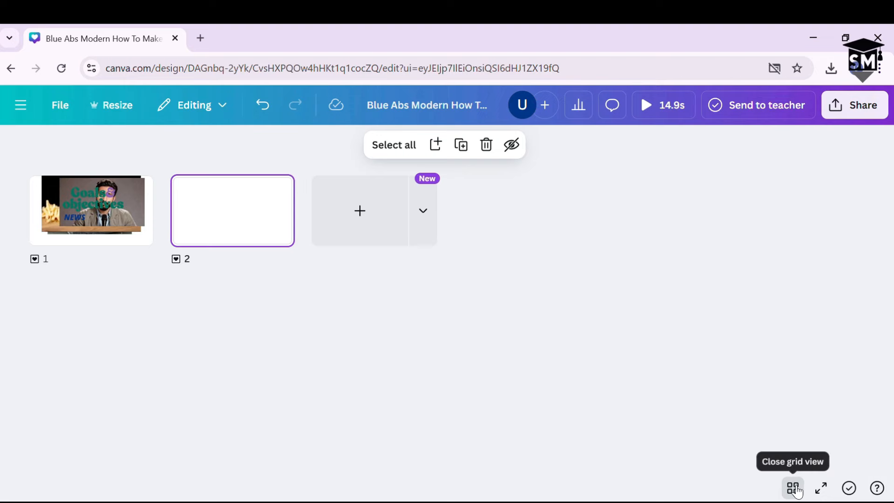
click(793, 488)
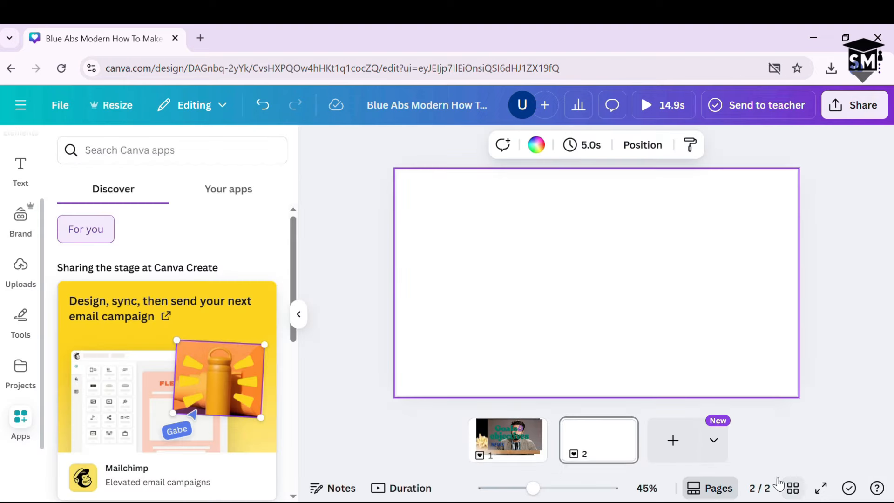
- Add a blank third page, select page 1 in grid view and return to the editor
scroll(587, 297, up, 5)
scroll(585, 292, down, 5)
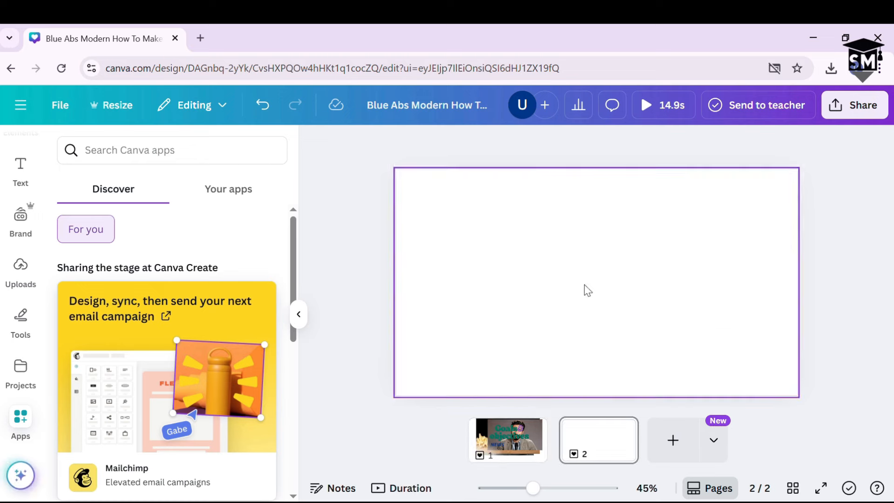
click(692, 446)
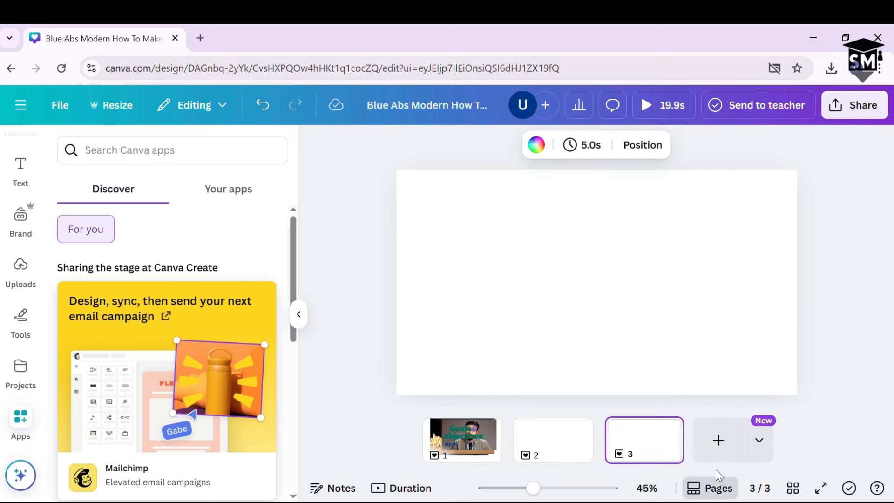
click(801, 488)
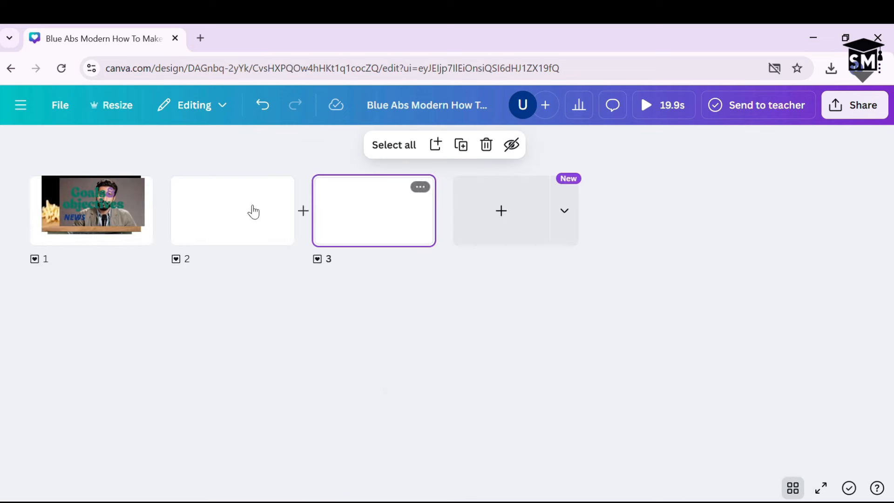
click(72, 231)
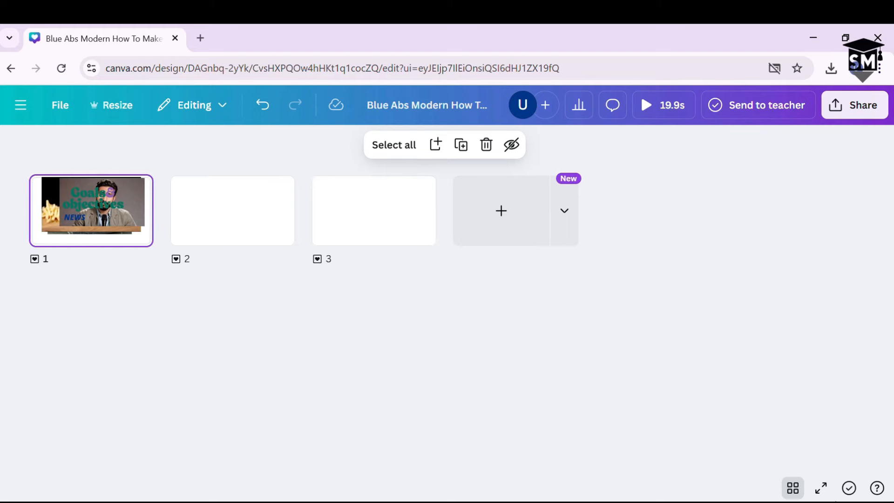
click(792, 487)
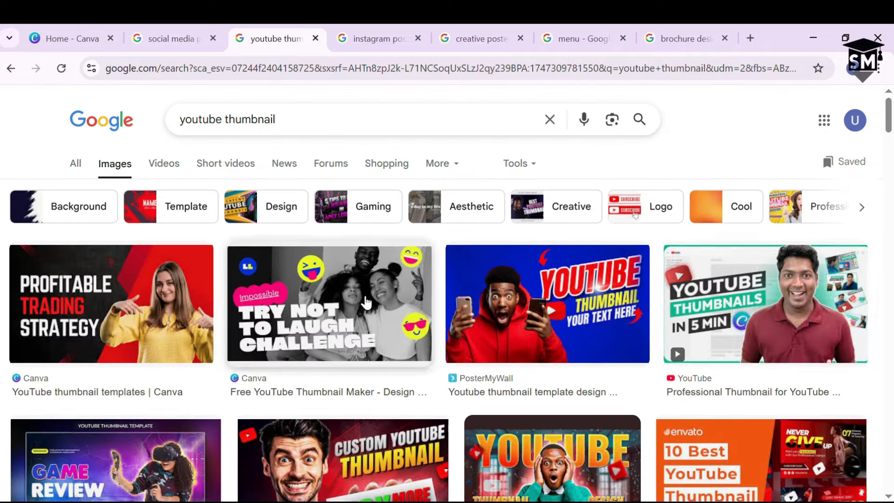
- Look through the YouTube thumbnail and Instagram post examples on Google Images
scroll(492, 306, down, 3)
scroll(491, 306, down, 2)
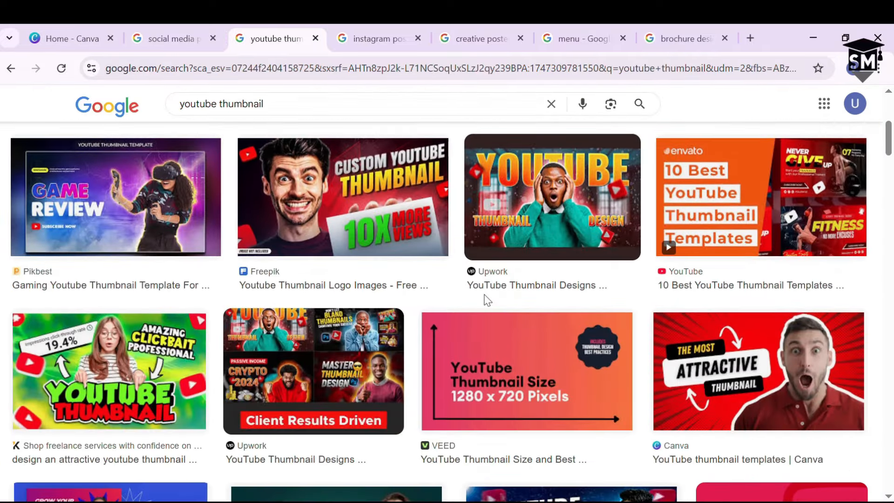
scroll(488, 300, up, 5)
click(378, 38)
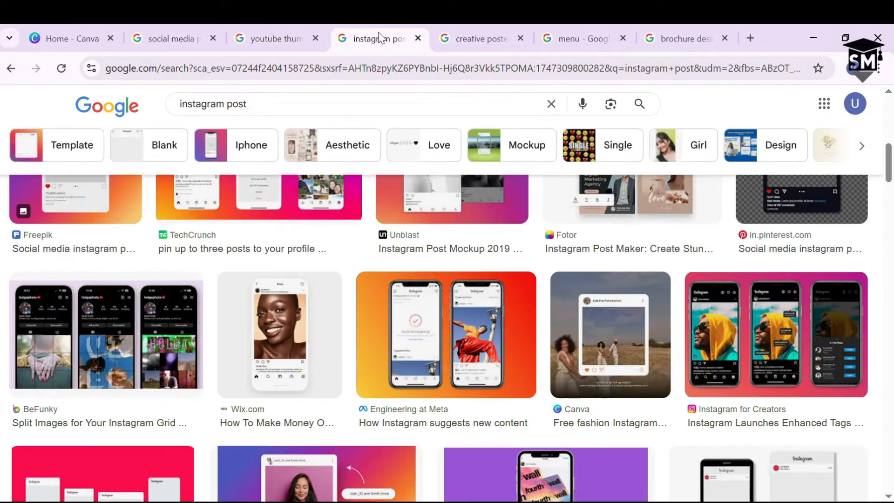
scroll(346, 263, down, 4)
scroll(347, 261, up, 10)
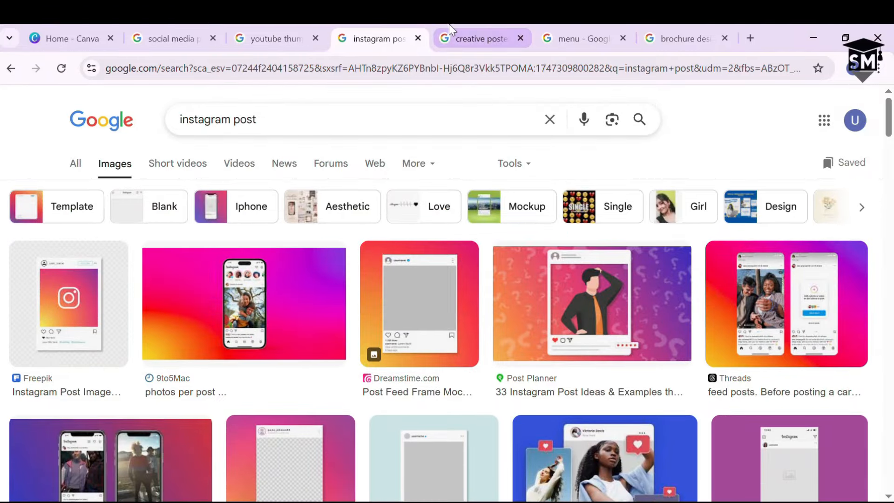
- Look through the creative poster presentation, menu and brochure design examples on Google Images
click(470, 37)
scroll(433, 235, up, 5)
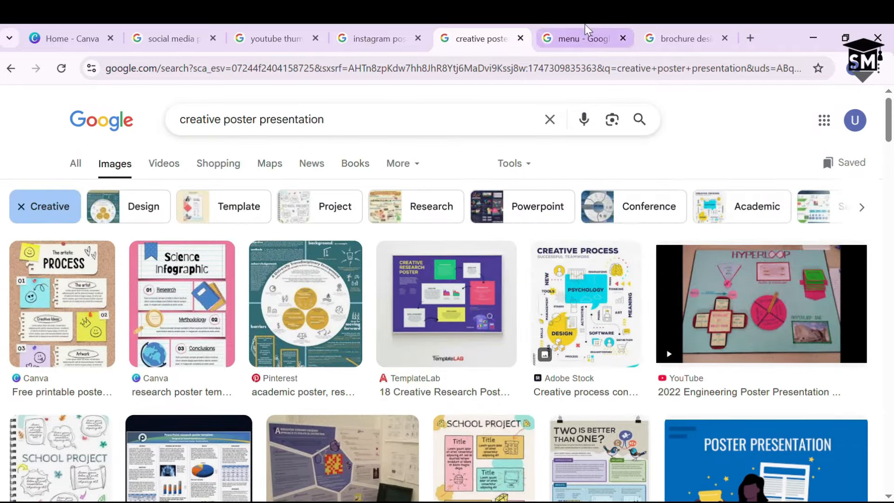
click(565, 38)
scroll(181, 326, down, 4)
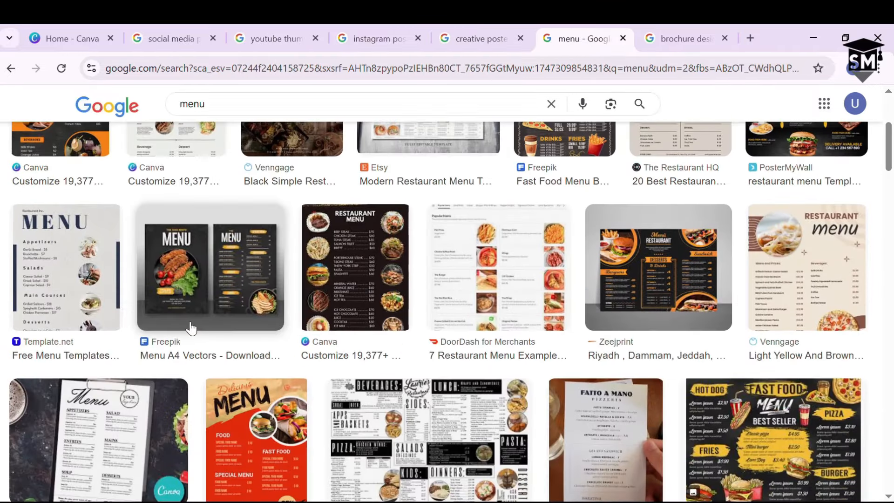
click(697, 29)
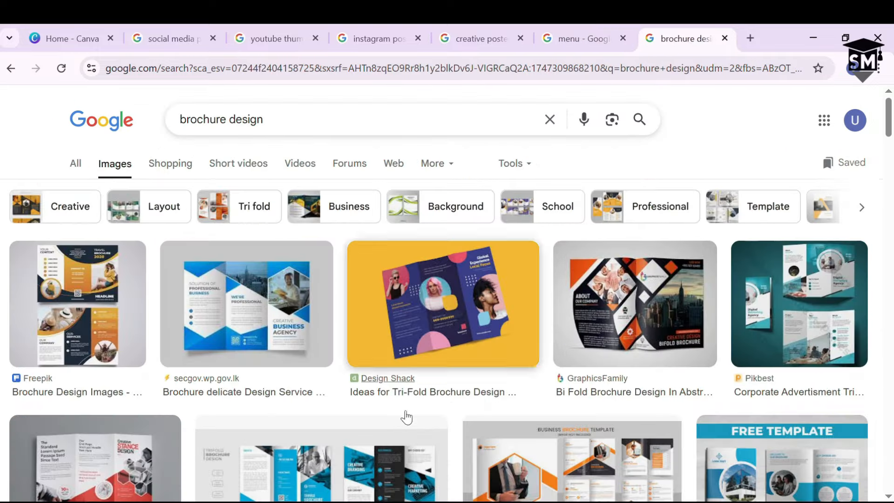
scroll(382, 402, down, 3)
scroll(439, 328, down, 4)
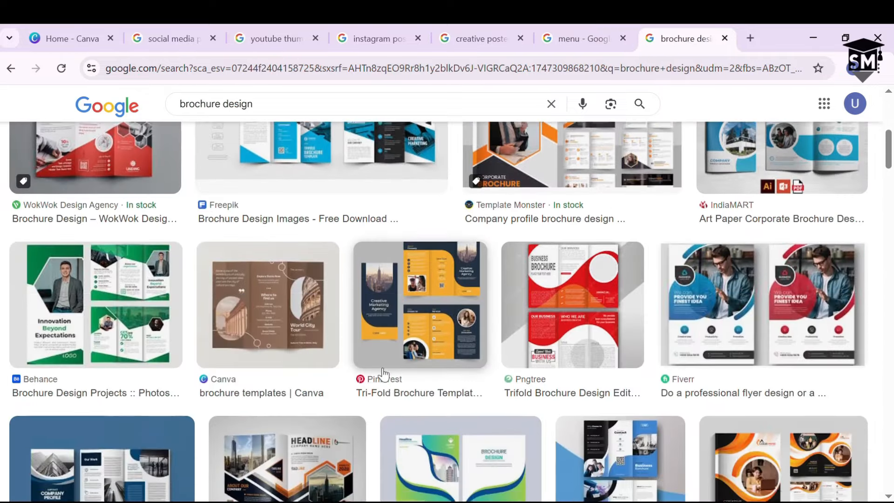
scroll(382, 380, up, 7)
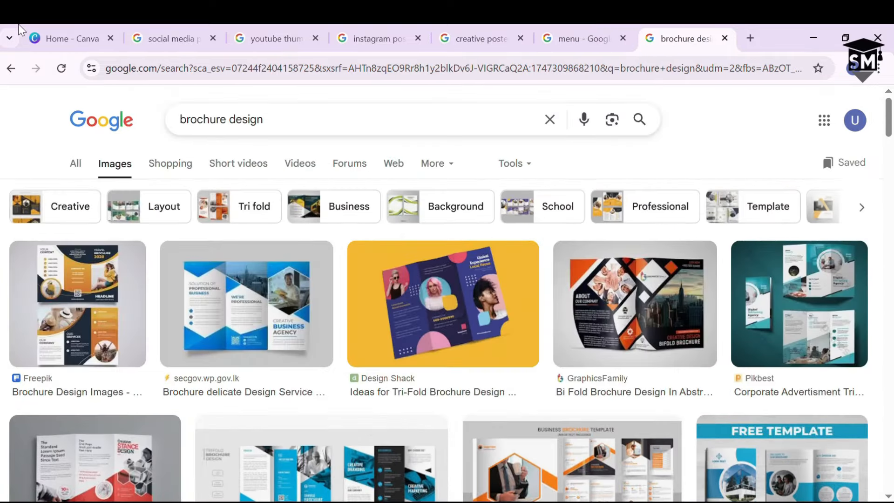
- Switch to Canva's home page, search the templates for "youtube thumbnail" and look over the matching designs
click(70, 38)
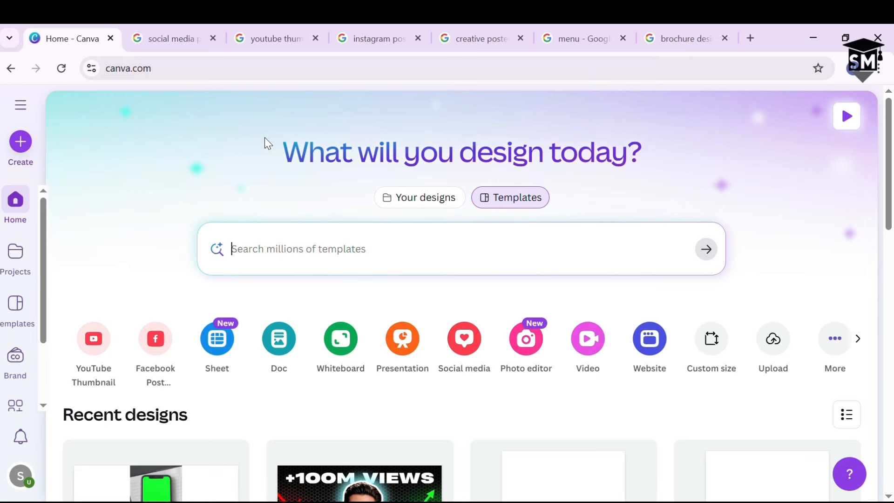
click(249, 255)
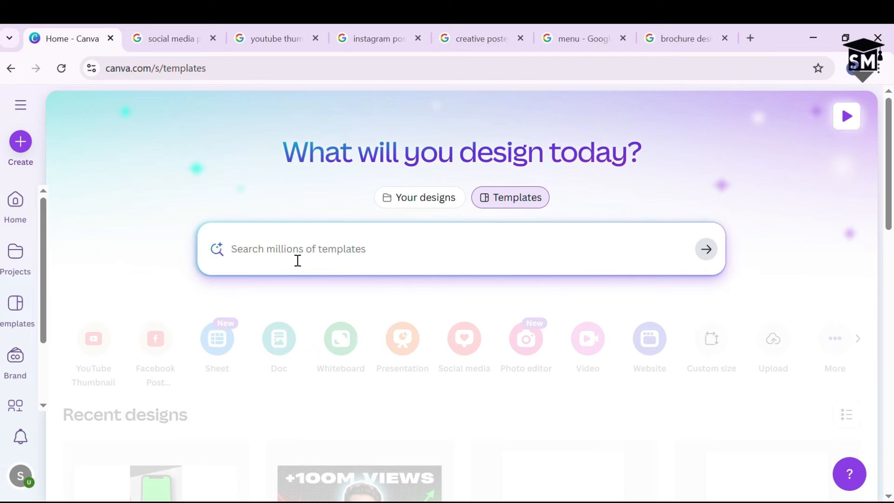
text(youtube thum)
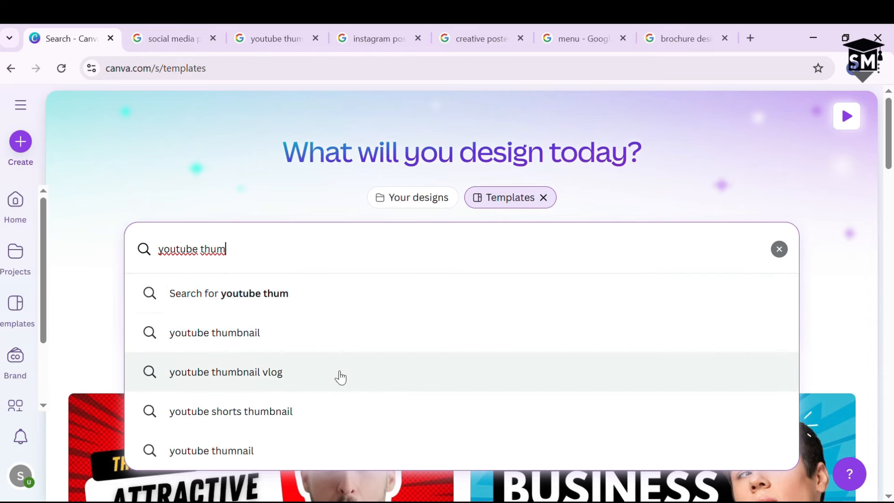
scroll(339, 377, down, 2)
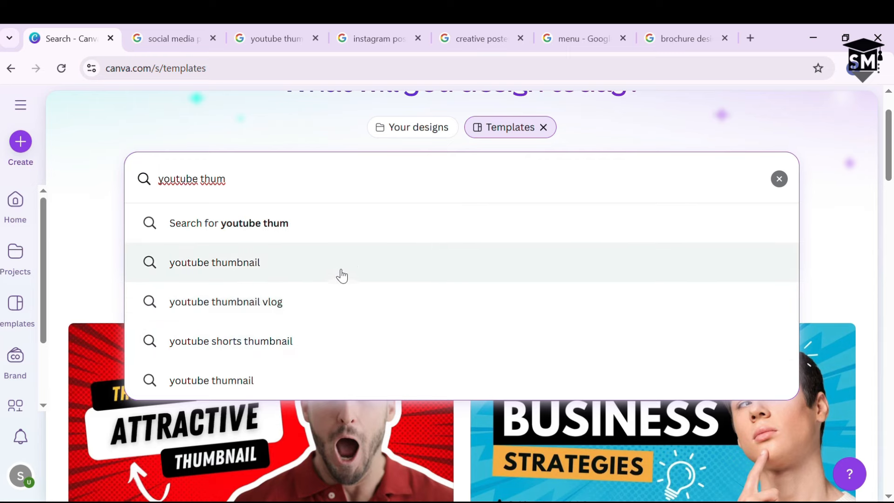
click(342, 267)
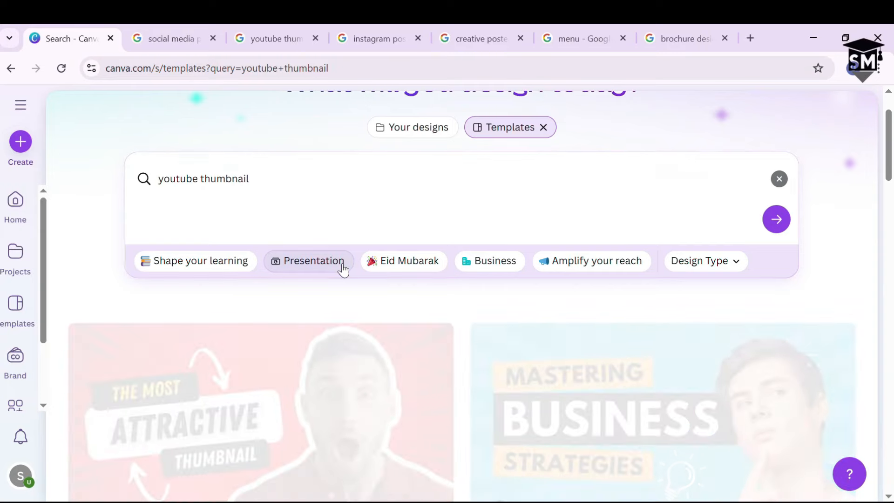
scroll(362, 283, down, 3)
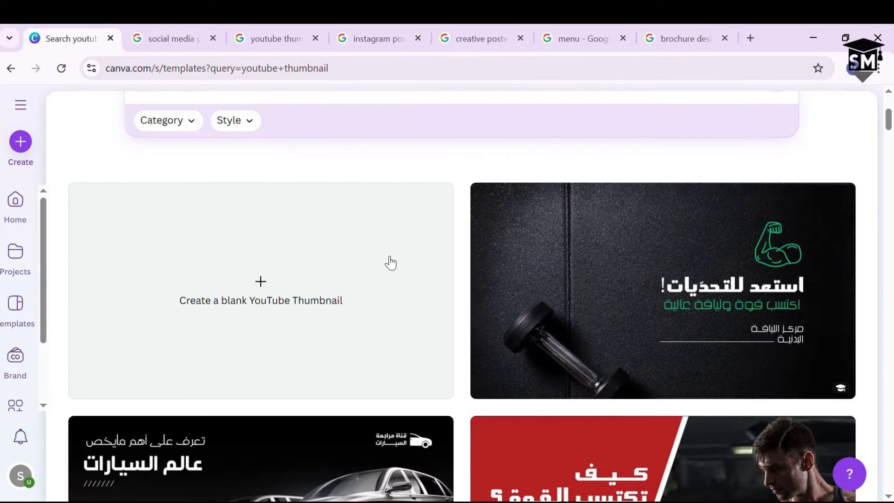
scroll(389, 261, down, 4)
scroll(391, 276, up, 4)
scroll(291, 256, up, 3)
- Search the template category filter for "video" and browse the matching categories without choosing one
click(202, 264)
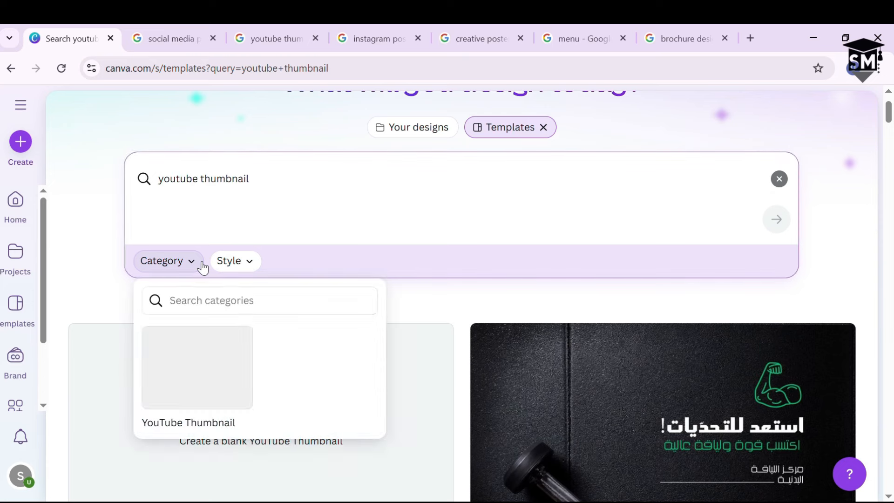
scroll(230, 335, down, 3)
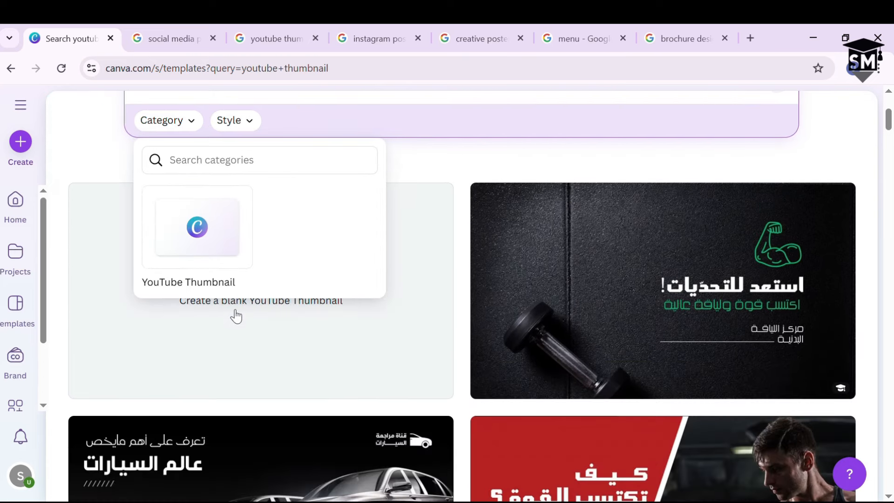
click(264, 169)
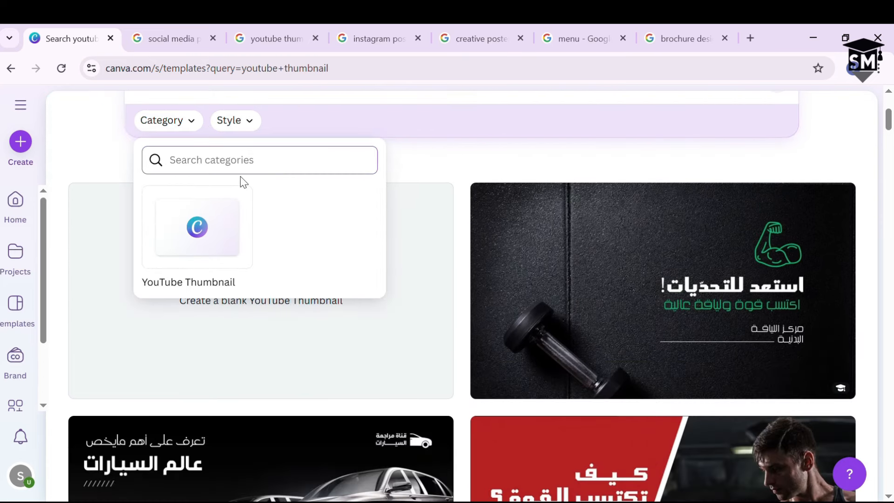
text(video)
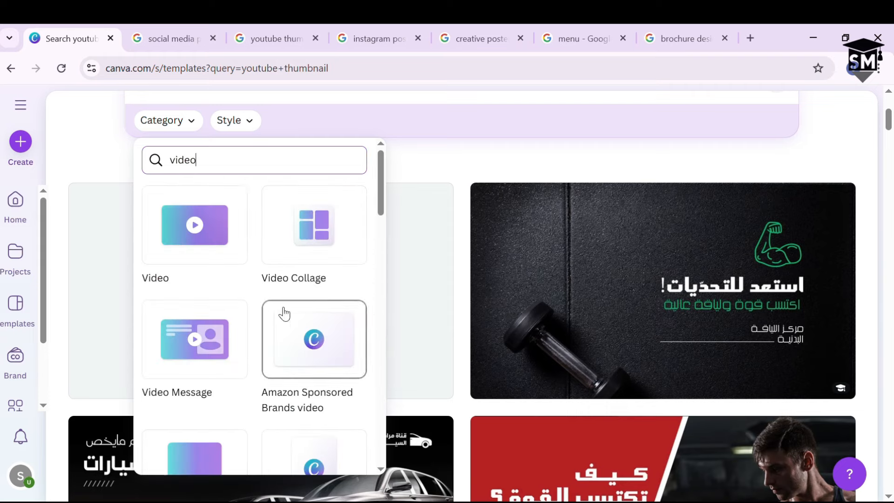
scroll(284, 315, down, 3)
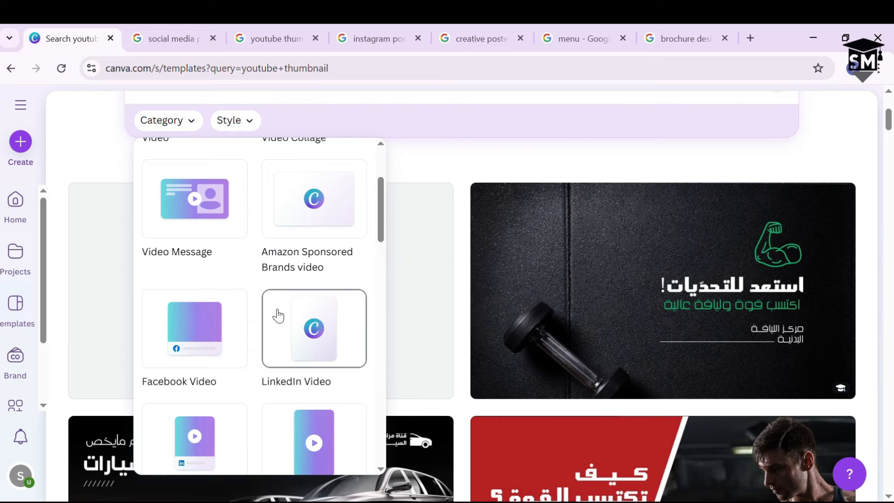
scroll(279, 316, down, 9)
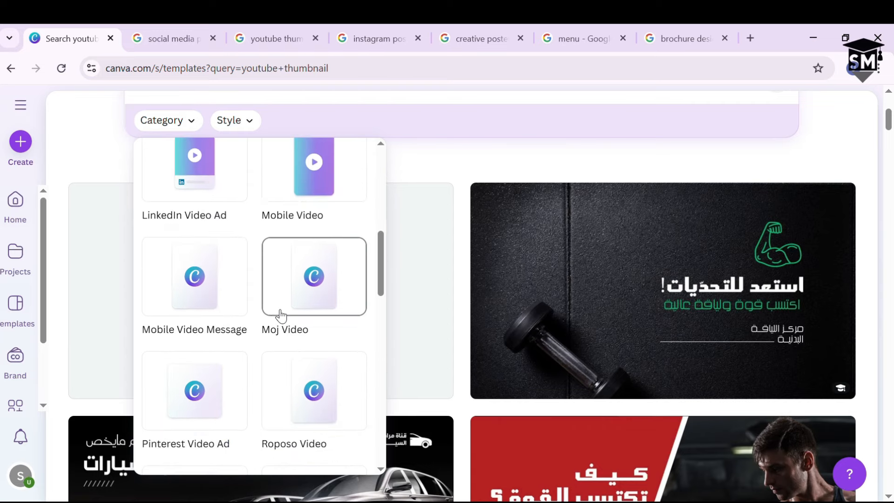
scroll(283, 315, down, 5)
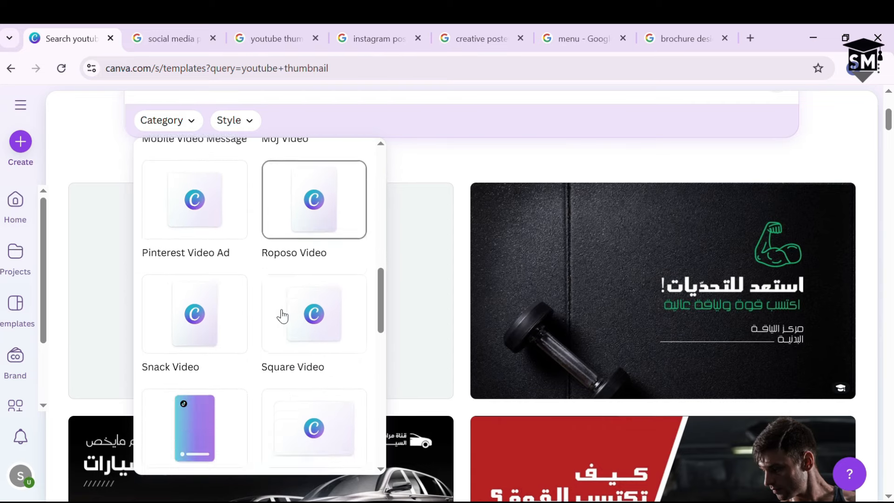
scroll(282, 316, down, 3)
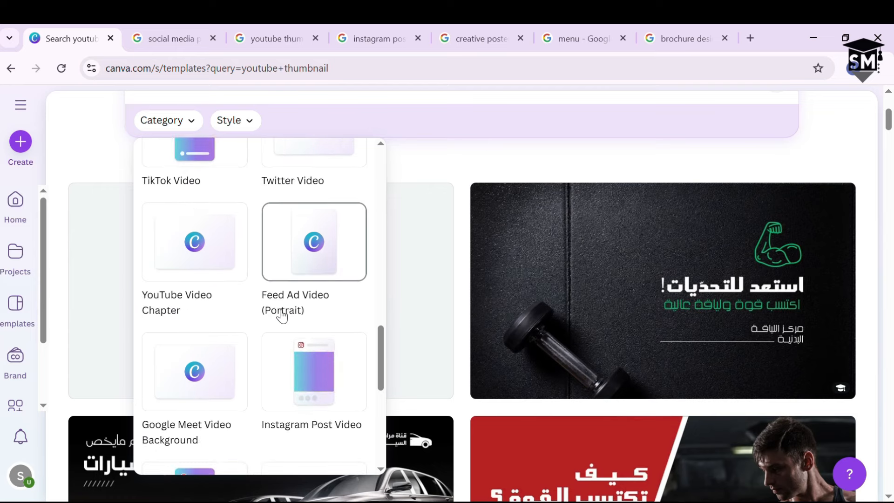
scroll(283, 315, down, 6)
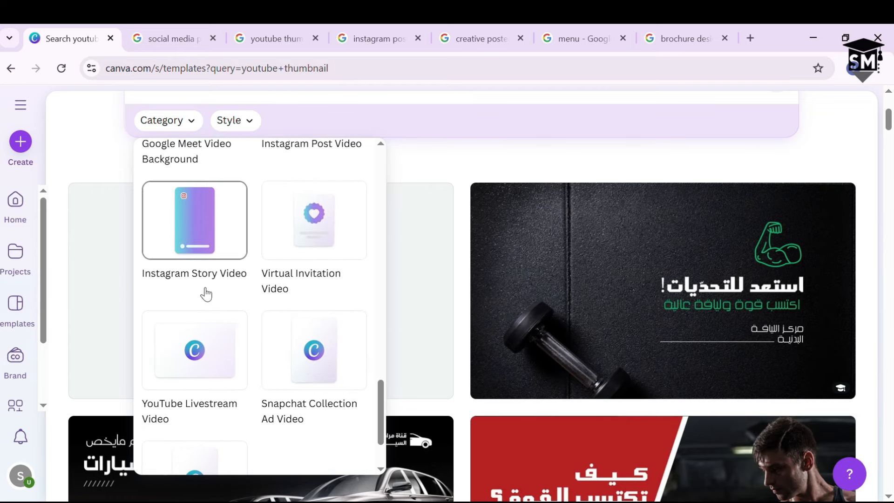
scroll(215, 295, down, 4)
scroll(221, 307, up, 7)
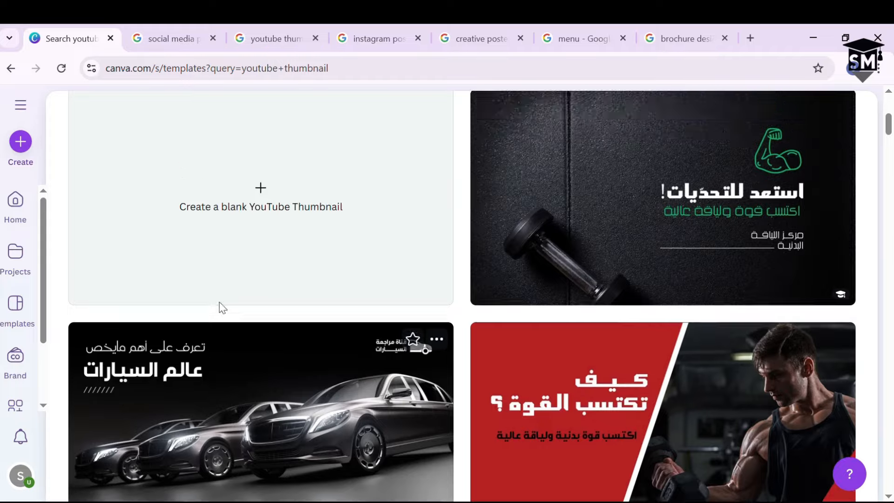
- Filter the YouTube thumbnail templates by the Creative style
scroll(239, 205, up, 1)
scroll(256, 214, down, 6)
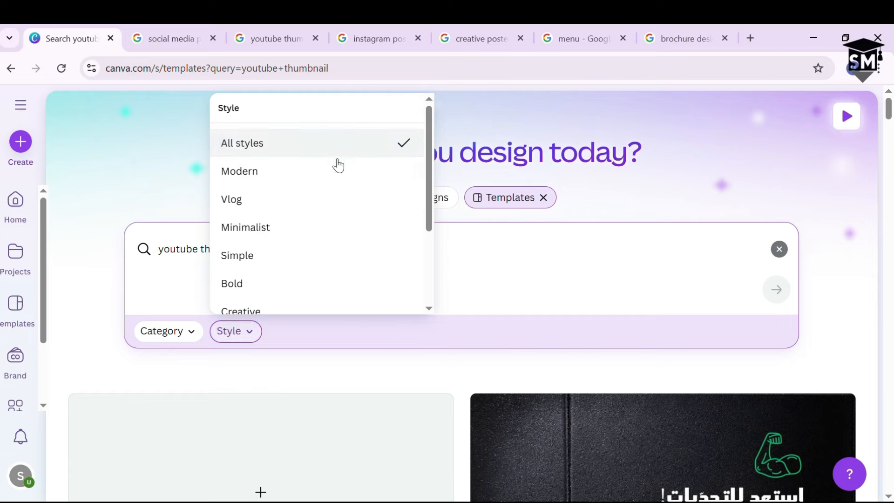
scroll(321, 186, down, 3)
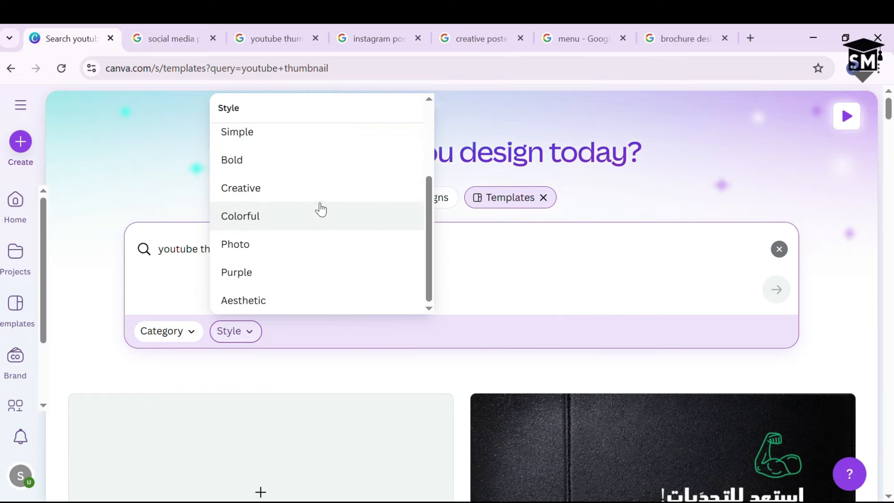
click(340, 186)
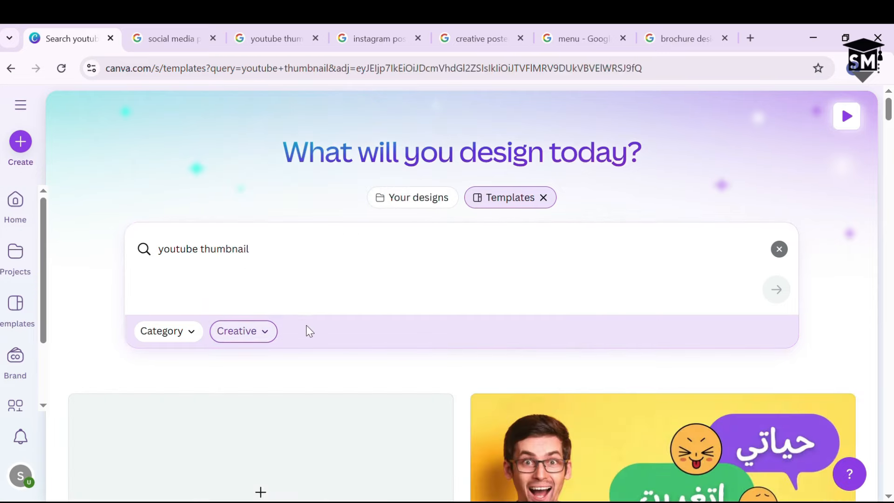
- Pick the Brown White Travel Vlog YouTube Thumbnail from the Creative templates and open it for customizing in the editor
scroll(348, 305, down, 9)
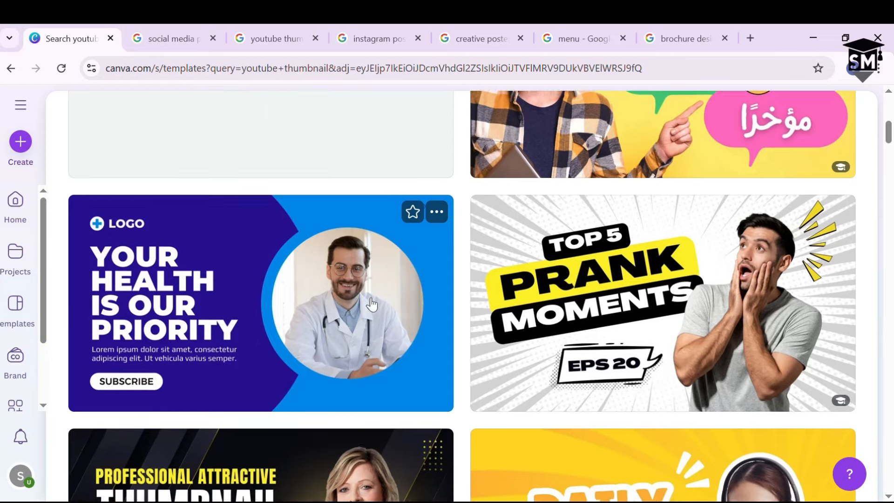
scroll(371, 304, down, 1)
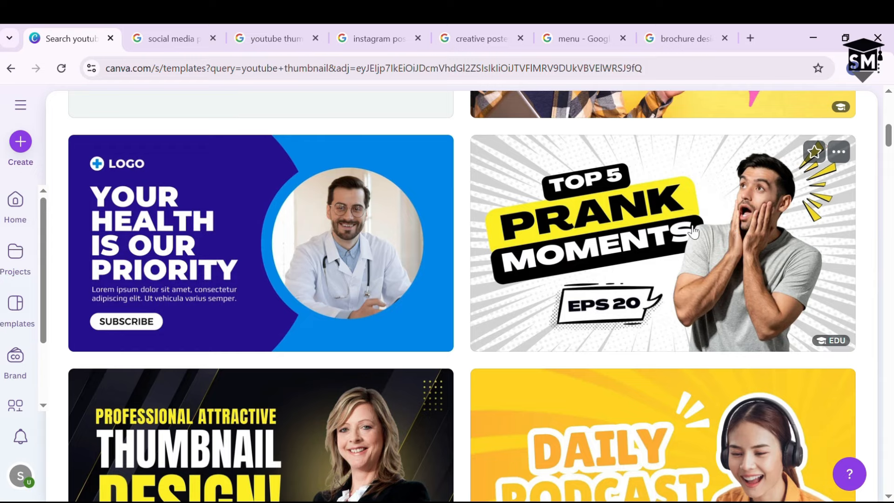
scroll(682, 226, down, 1)
scroll(682, 226, down, 4)
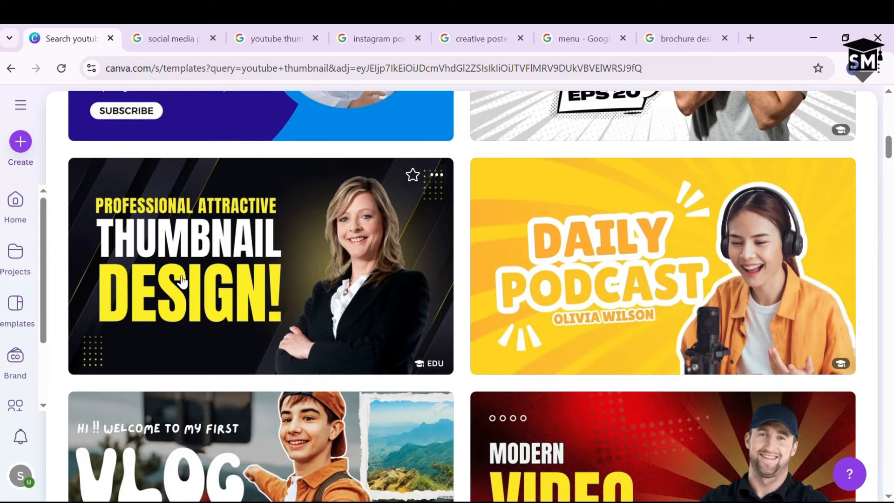
scroll(316, 256, down, 4)
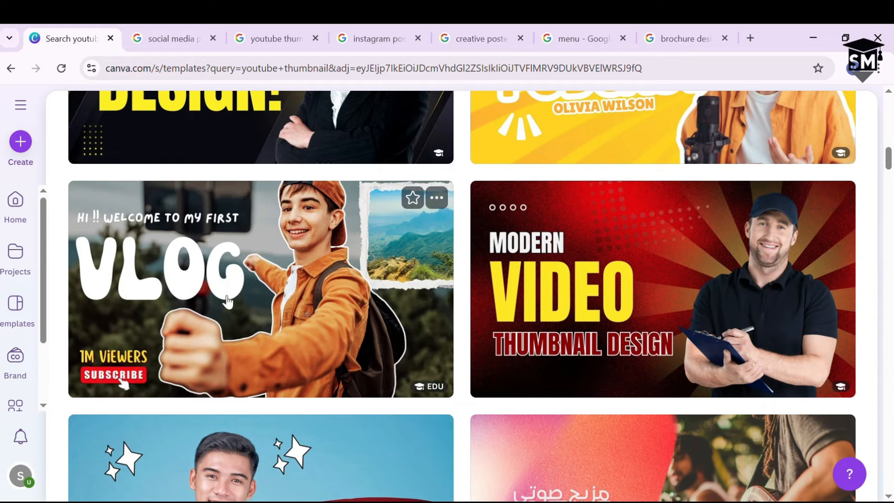
scroll(228, 287, down, 1)
scroll(231, 260, down, 1)
scroll(231, 260, up, 1)
click(241, 262)
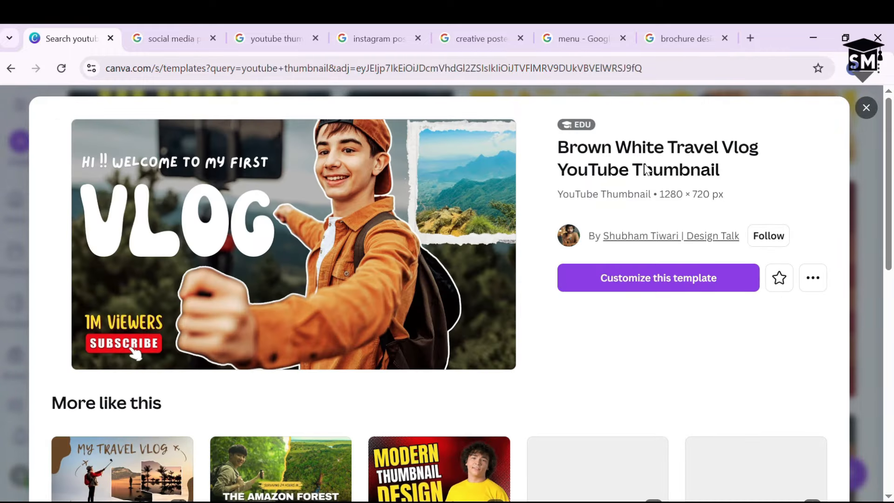
click(668, 278)
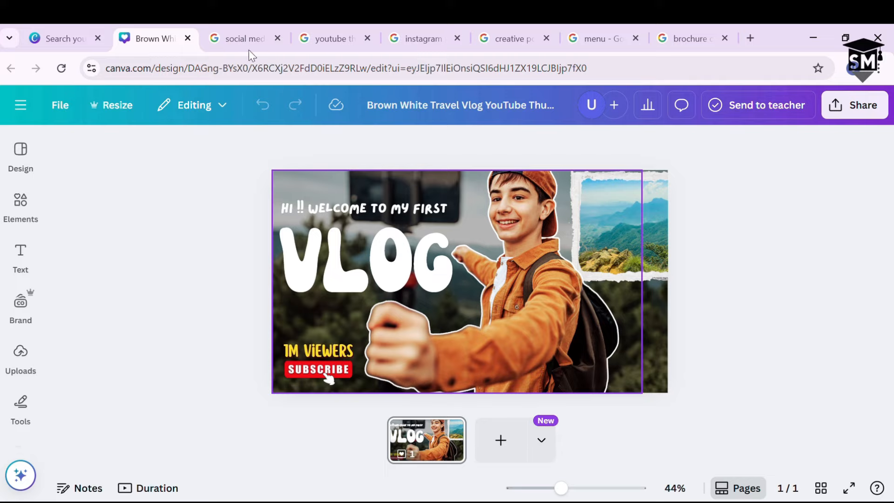
- Look over the Google Images examples for social media post, youtube thumbnail, instagram post, menu and brochure design, and return to the Canva thumbnail
click(245, 35)
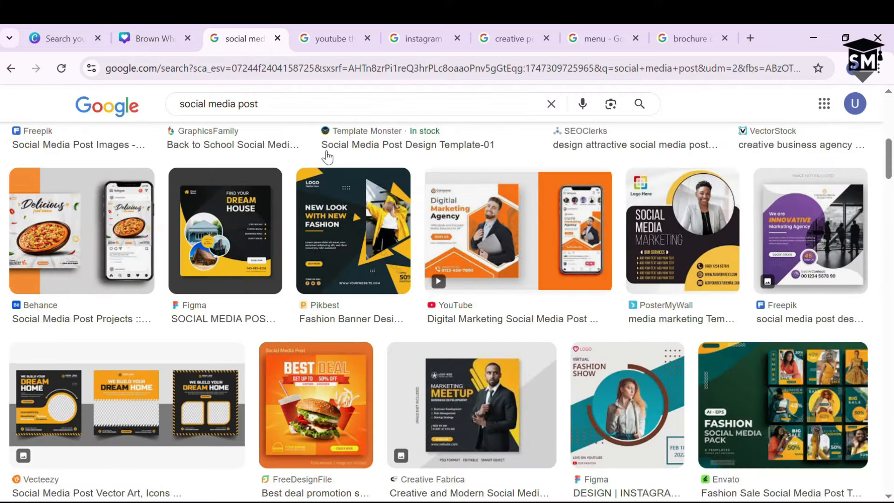
click(343, 43)
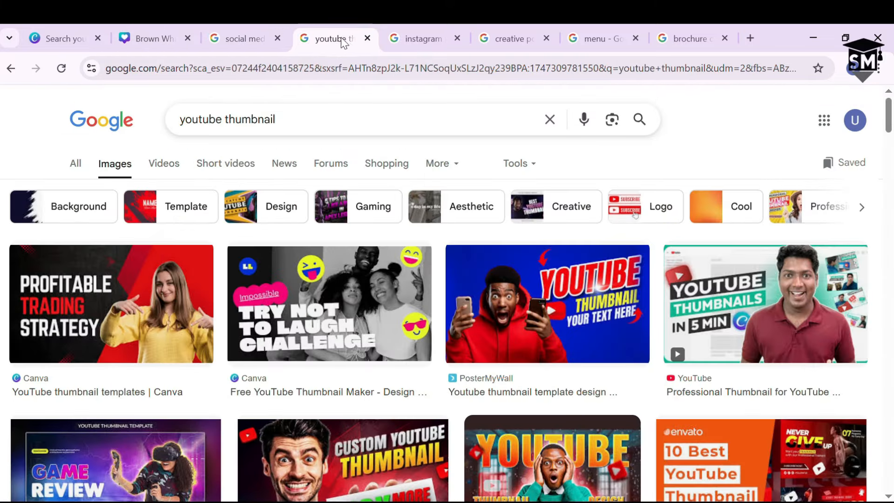
click(431, 32)
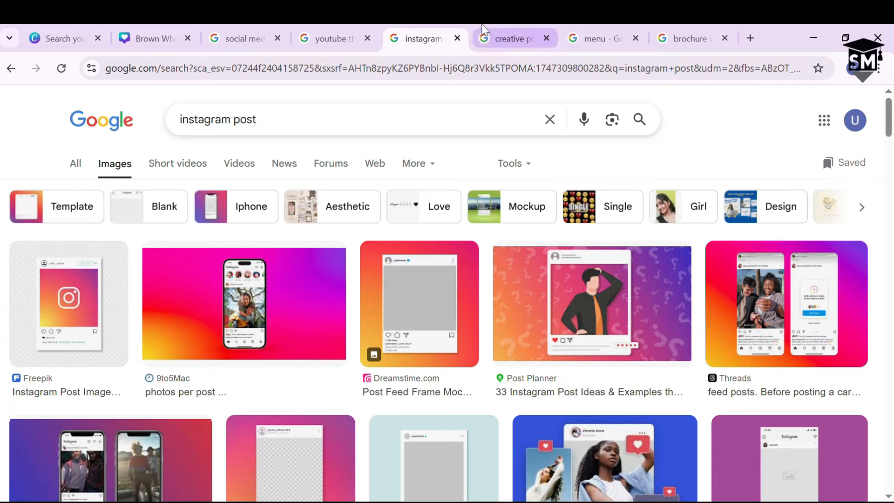
click(592, 38)
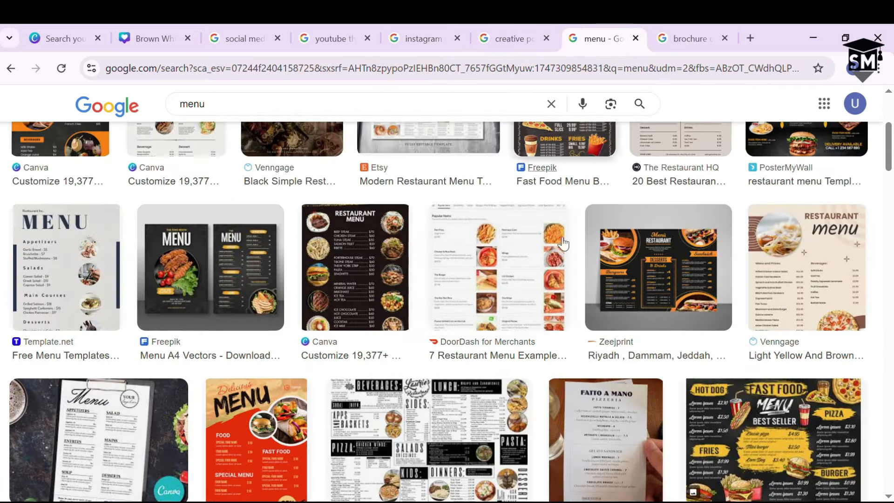
click(715, 30)
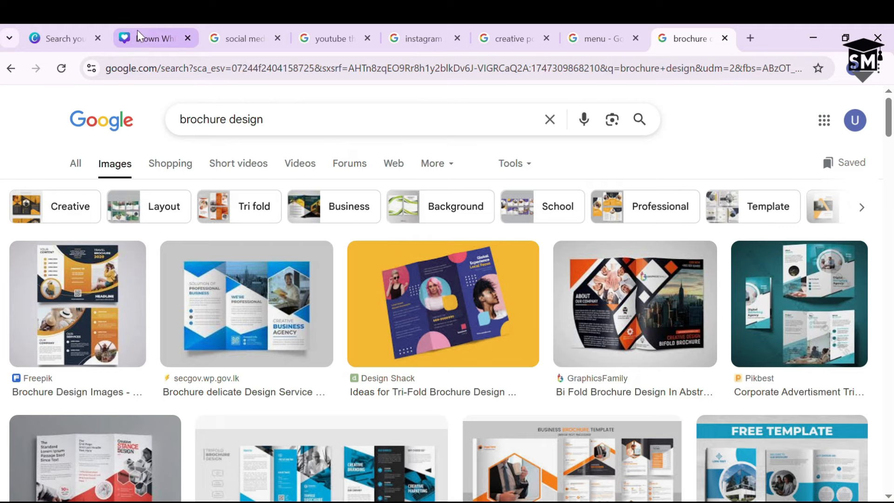
click(149, 30)
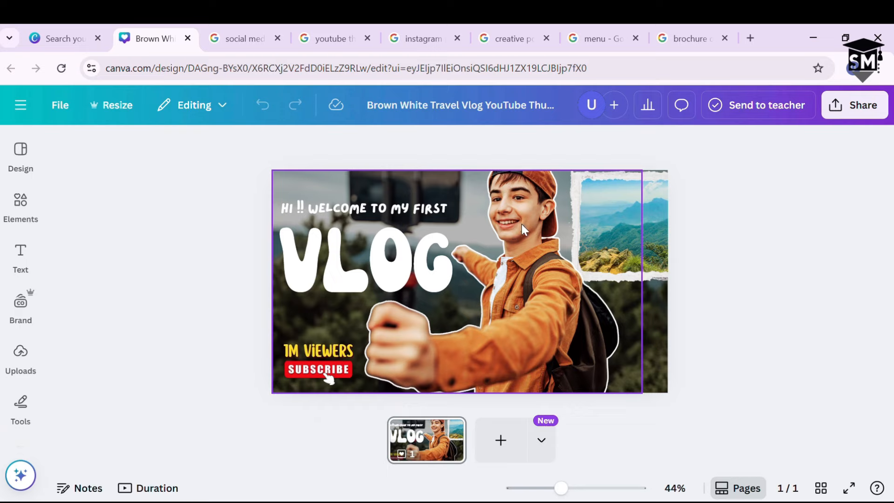
- Move the white-outlined cutout of the young man around over the background photo and delete it
drag(521, 224, 440, 288)
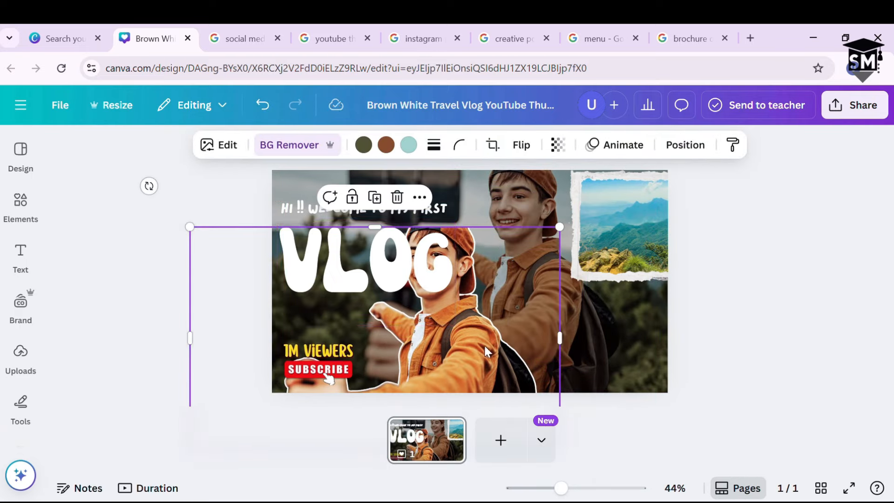
key(ctrl+z)
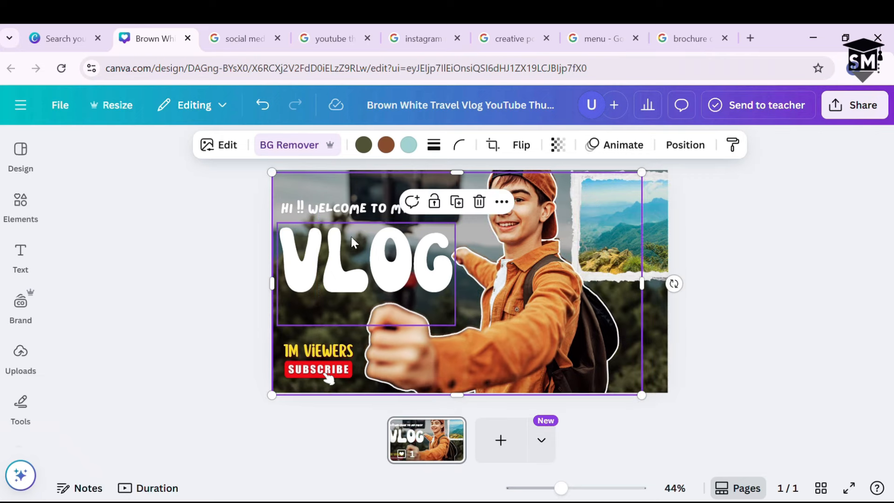
drag(524, 308, 490, 392)
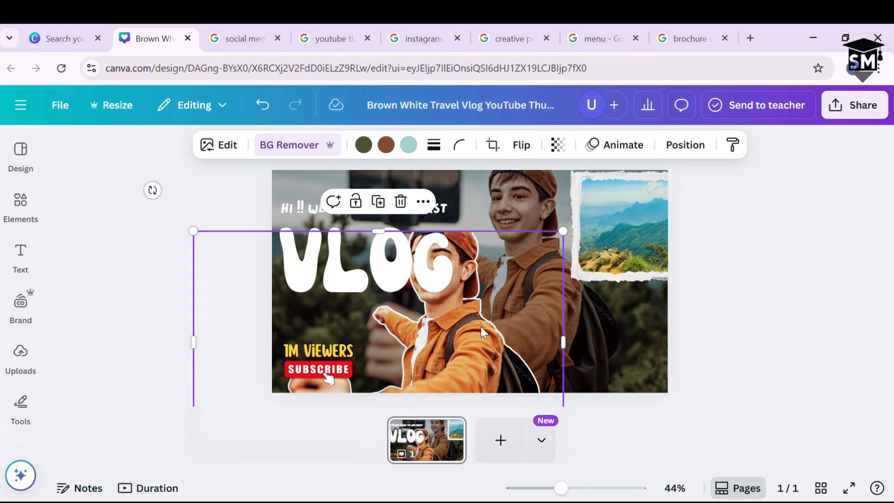
drag(480, 326, 541, 274)
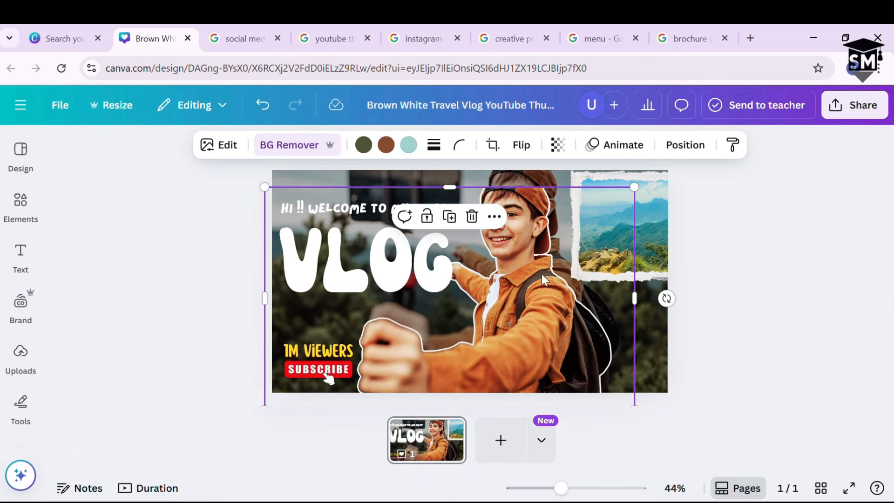
key(Delete)
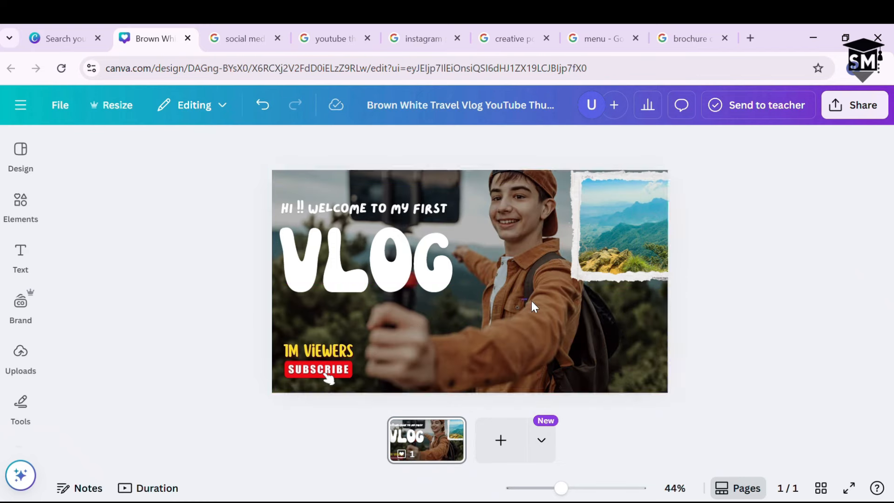
- Remove the mountain landscape photo from the torn-paper frame and shift the empty frame slightly up and to the left
mouse_move(633, 206)
mouse_down()
mouse_move(602, 273)
mouse_move(630, 222)
mouse_move(594, 244)
mouse_move(596, 225)
mouse_move(603, 215)
mouse_move(607, 235)
mouse_move(619, 214)
mouse_move(630, 220)
mouse_move(626, 209)
mouse_up()
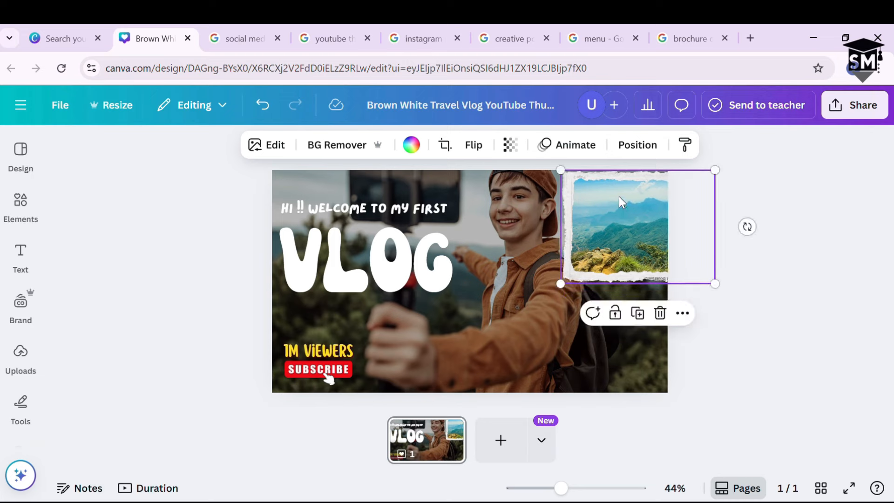
key(Delete)
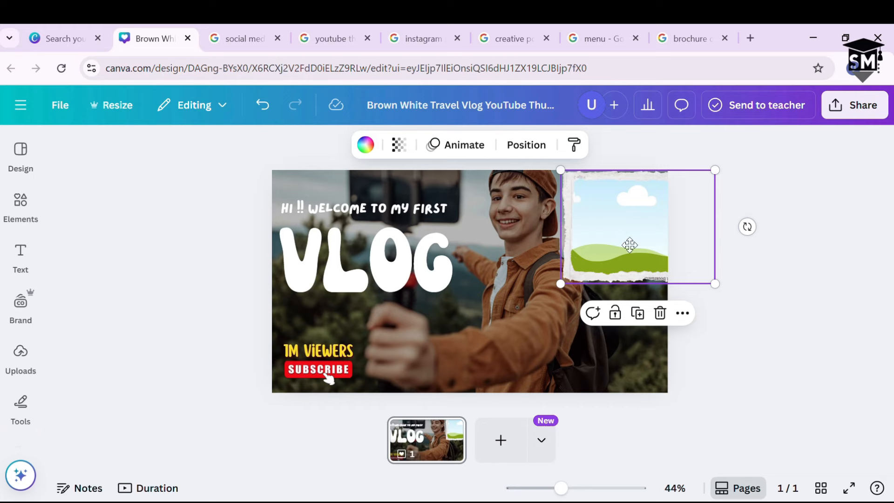
drag(630, 244, 616, 219)
- Search the element photos for "city" and fill the torn-paper frame with the night skyline picture
click(21, 201)
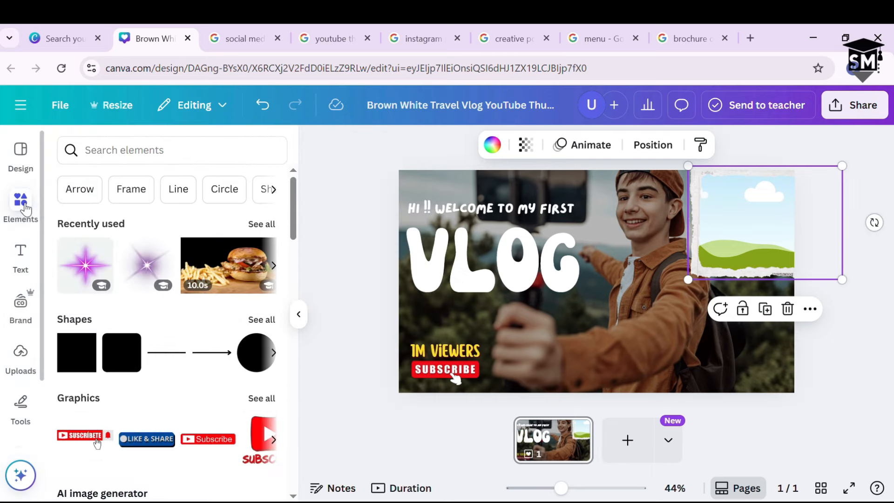
click(158, 163)
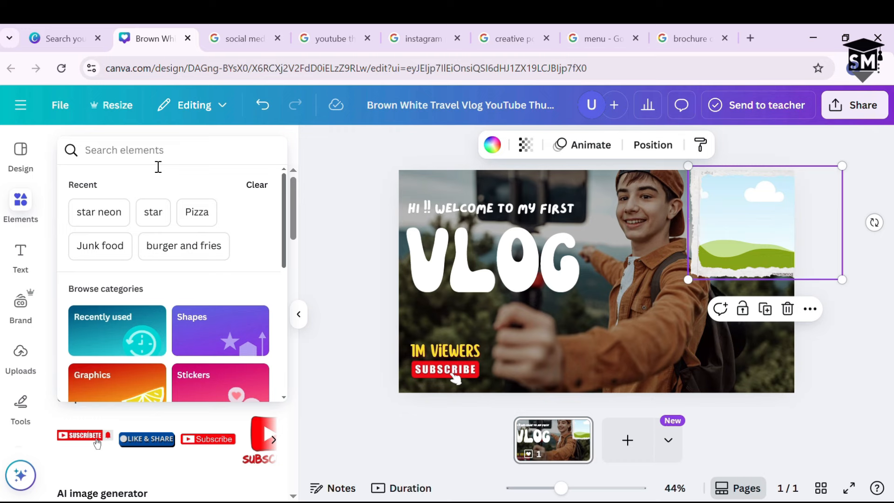
text(cist)
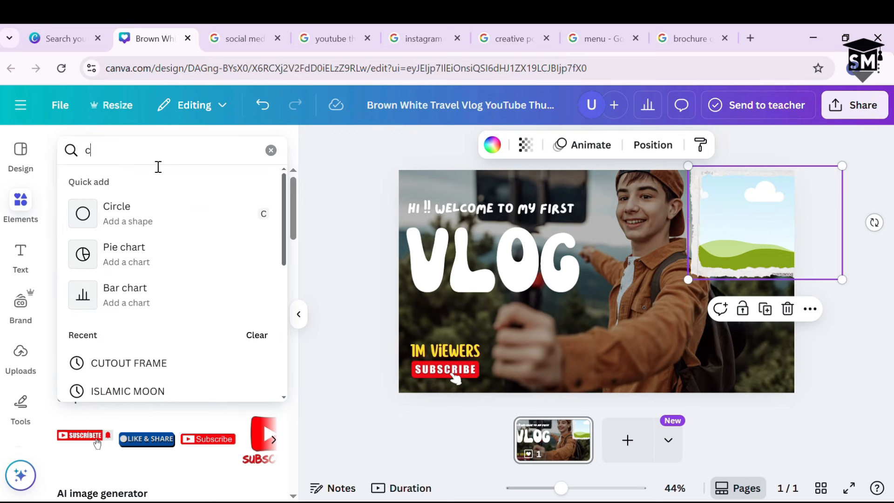
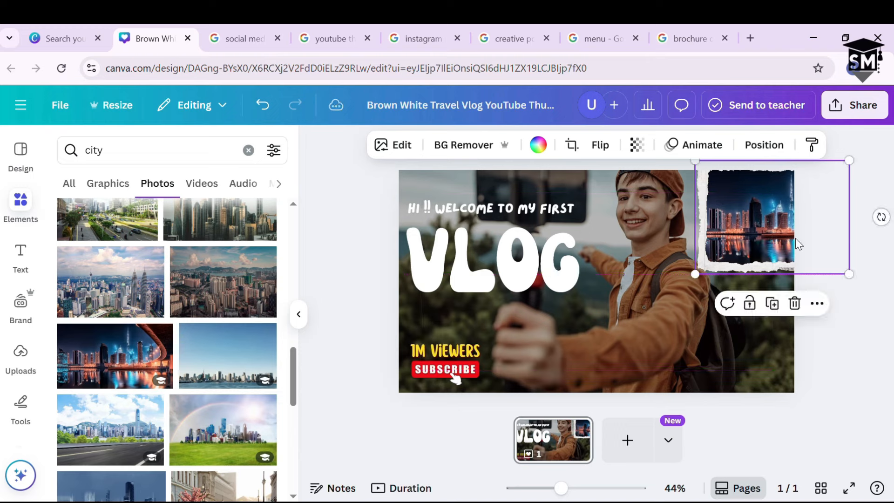
click(869, 286)
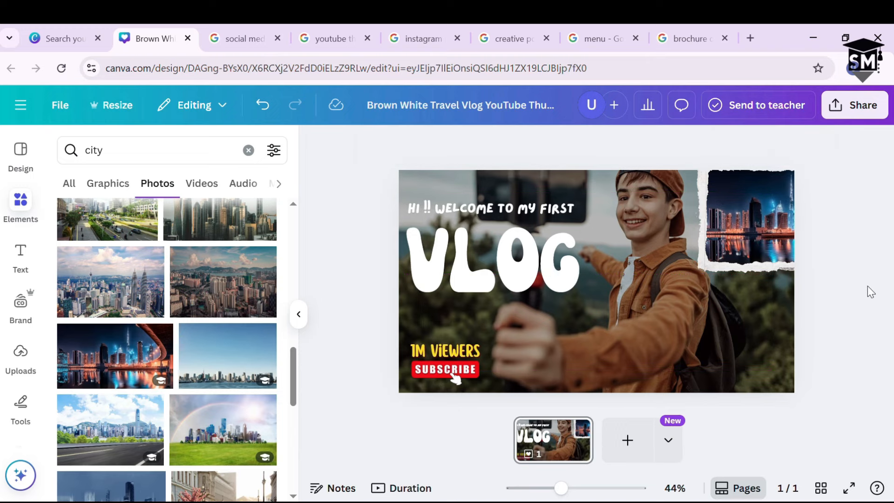
- Replace the "VLOG" headline text with "NEW YARK"
click(505, 270)
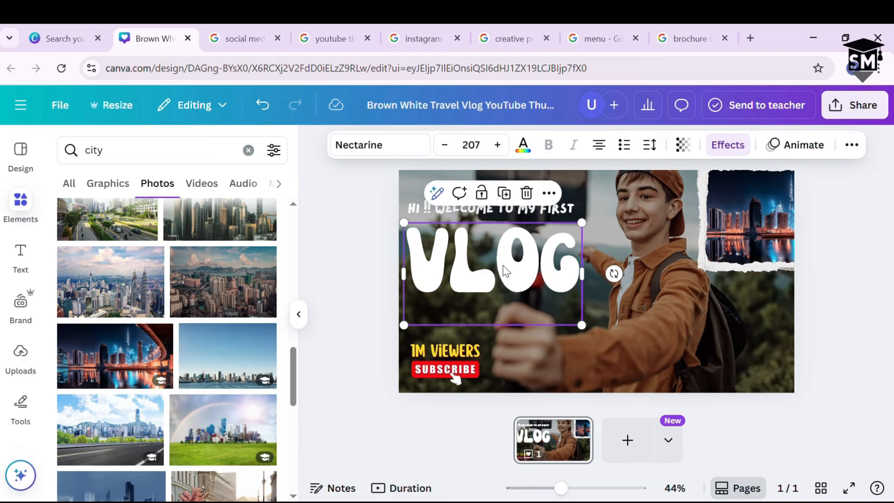
double_click(531, 282)
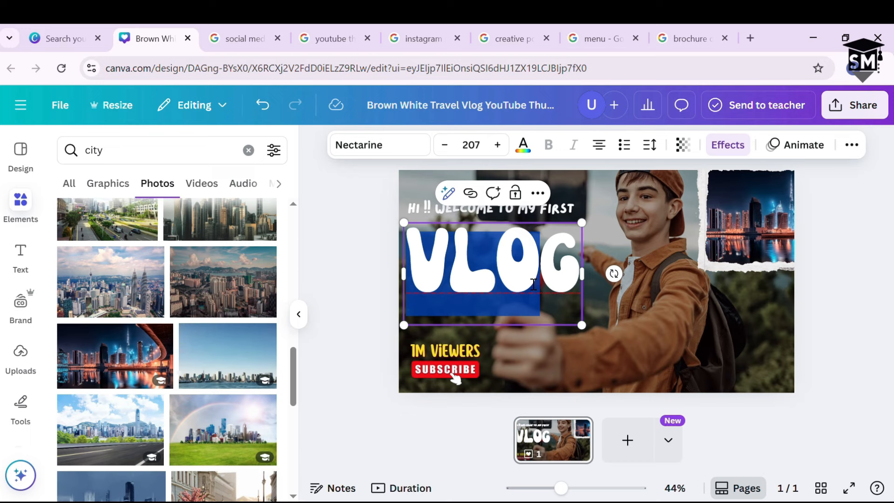
text(NEW )
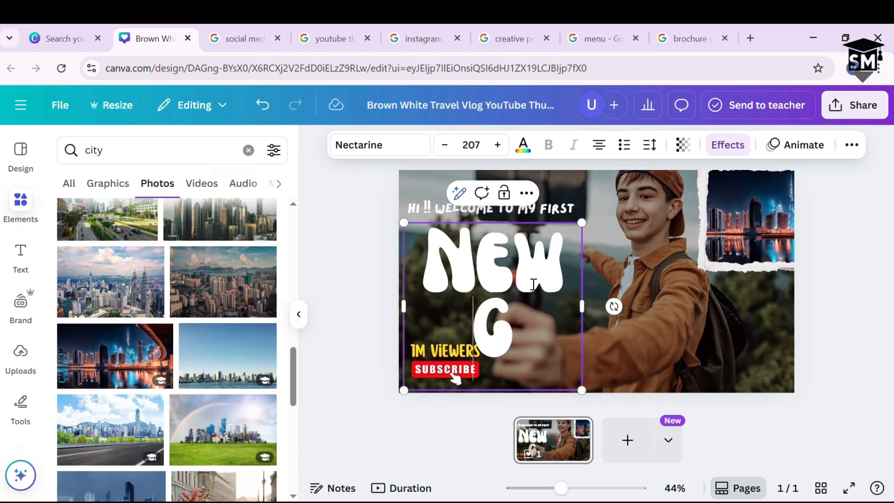
text(YARK)
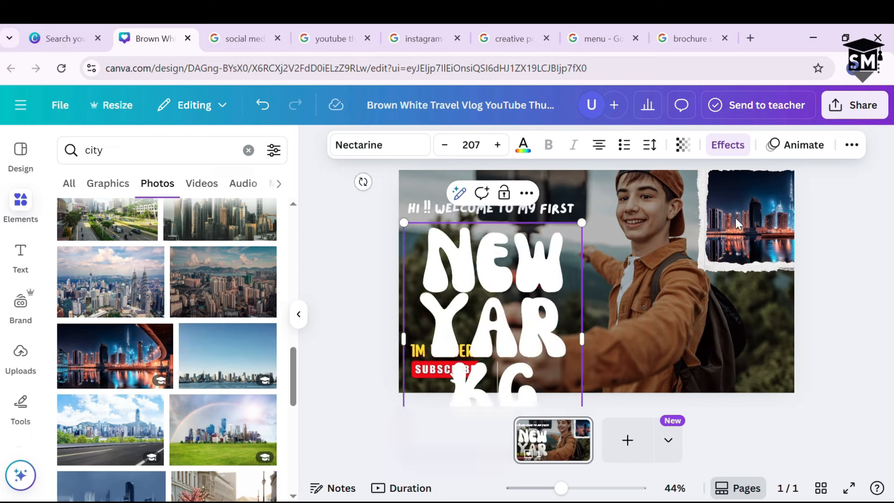
key(Right)
key(BackSpace)
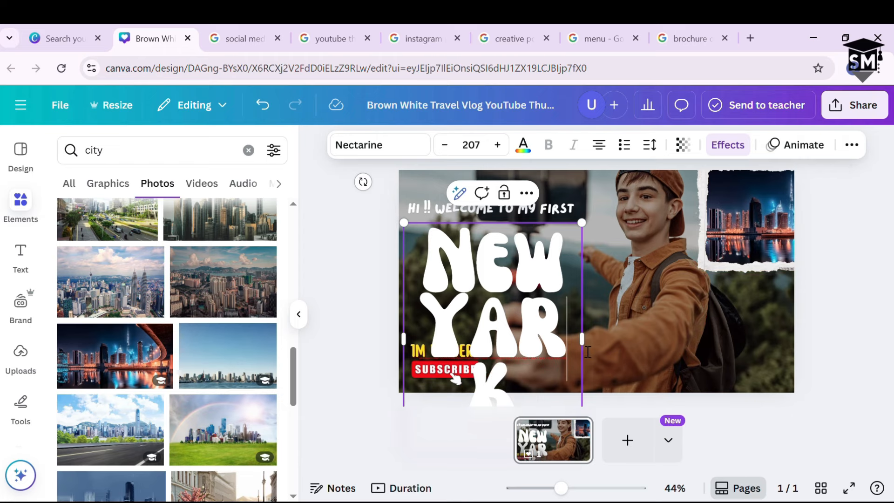
- Widen the headline's text box to fit one line, scale it down to size 114 and move it lower, above "1M Viewers"
drag(595, 350, 772, 278)
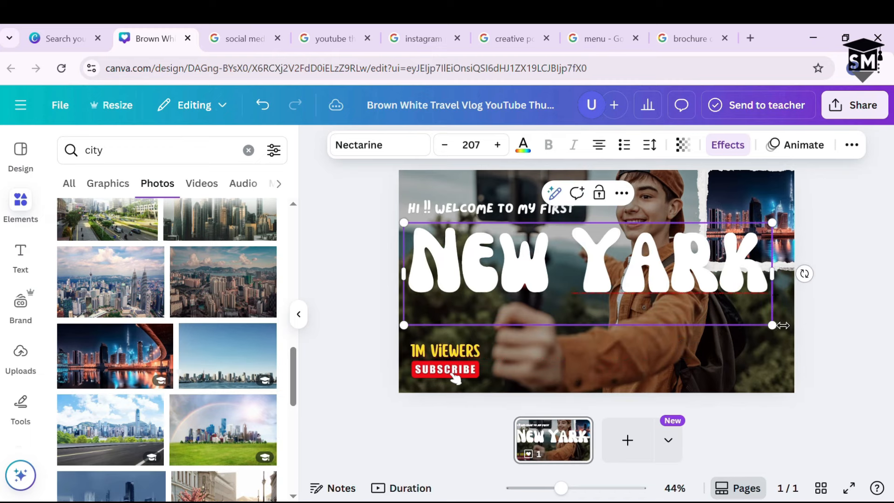
drag(772, 324, 608, 295)
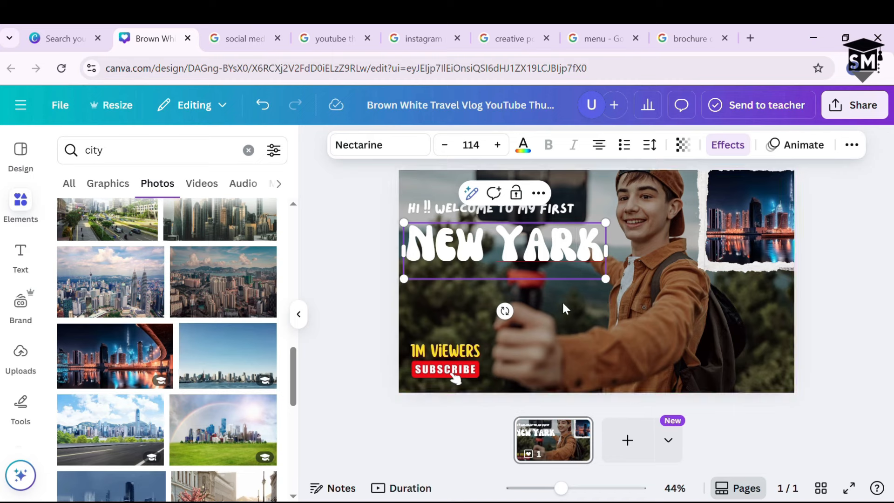
click(560, 289)
drag(557, 267, 565, 303)
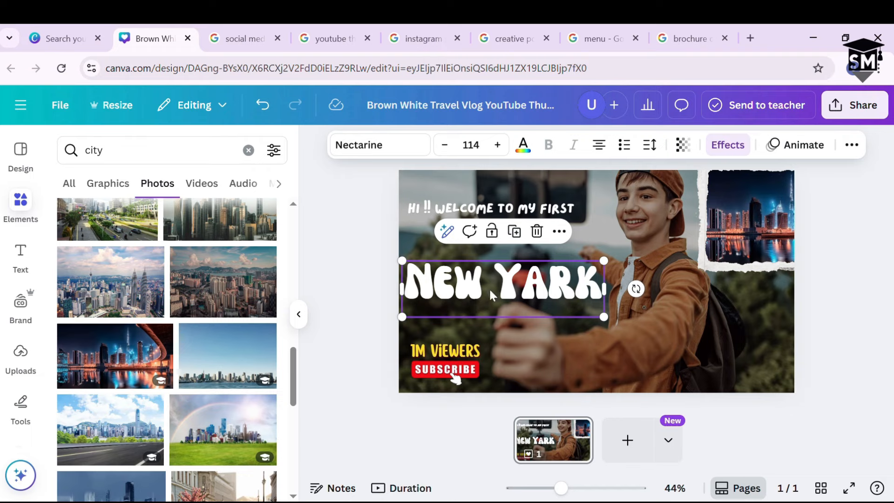
- Change the "NEW YARK" headline's font to Impact, searching the fonts for "imp", and enlarge the text to size 152
click(401, 150)
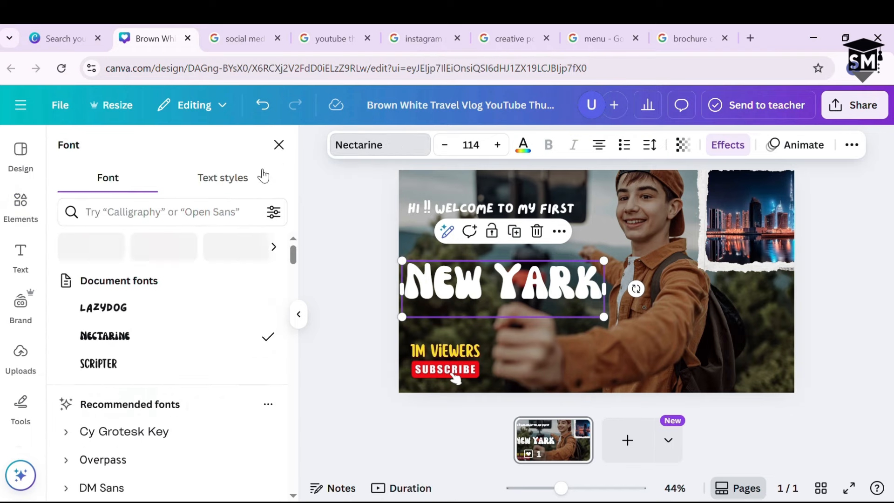
scroll(154, 416, down, 5)
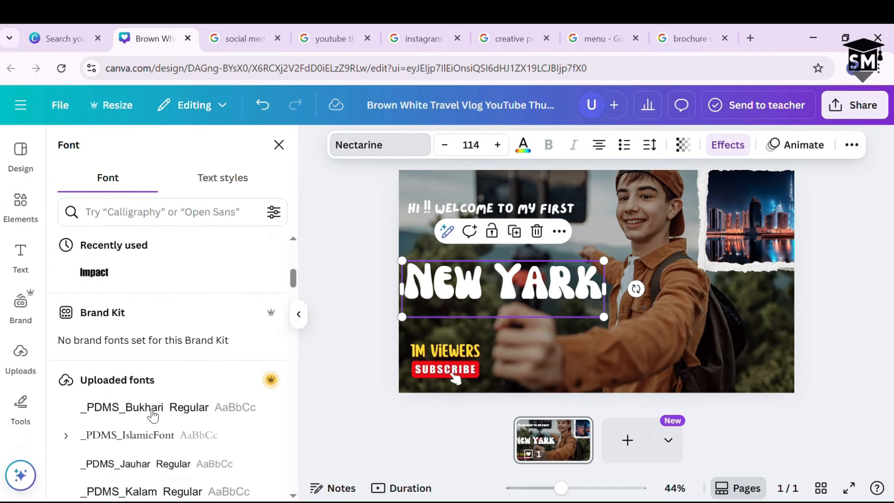
scroll(154, 410, up, 1)
scroll(160, 396, down, 5)
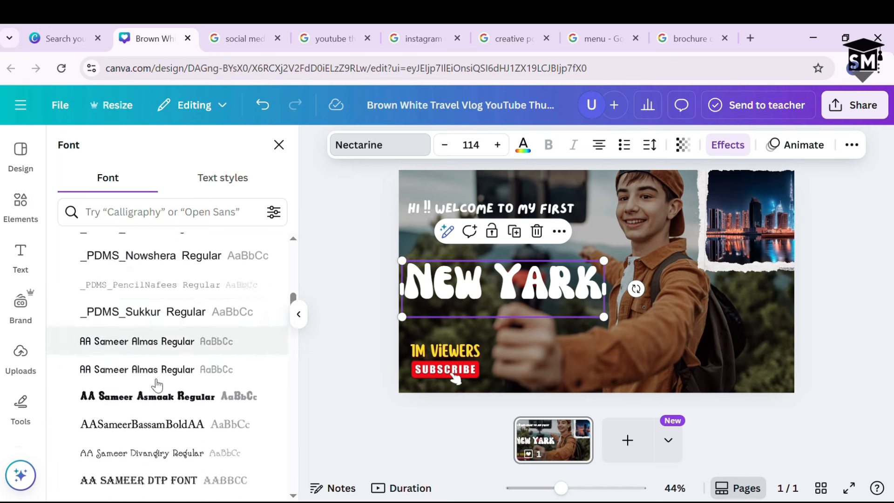
scroll(154, 384, down, 10)
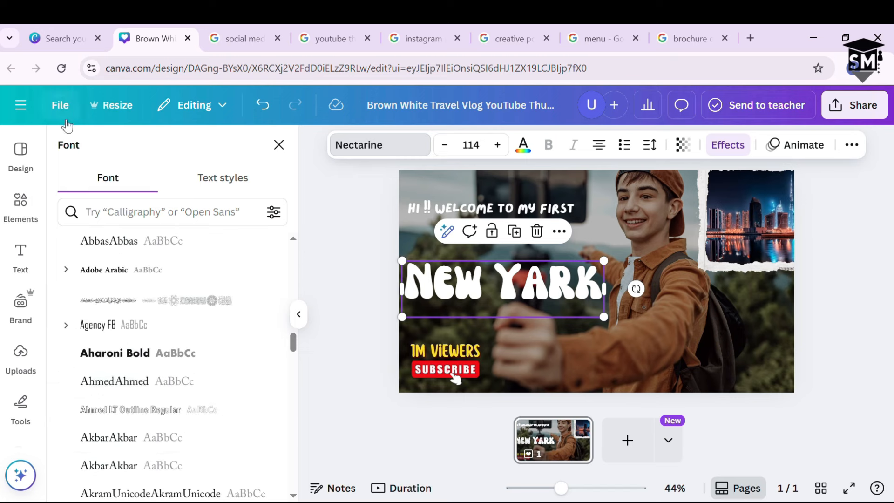
scroll(186, 270, up, 15)
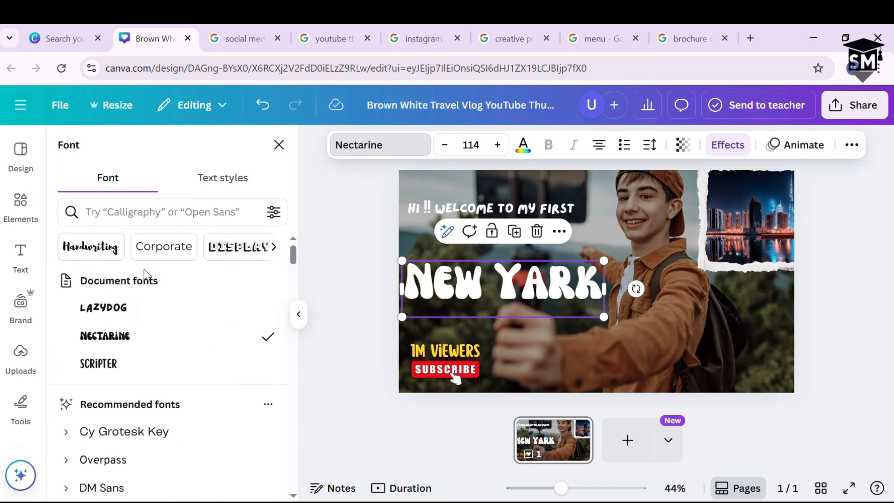
click(152, 222)
text(im)
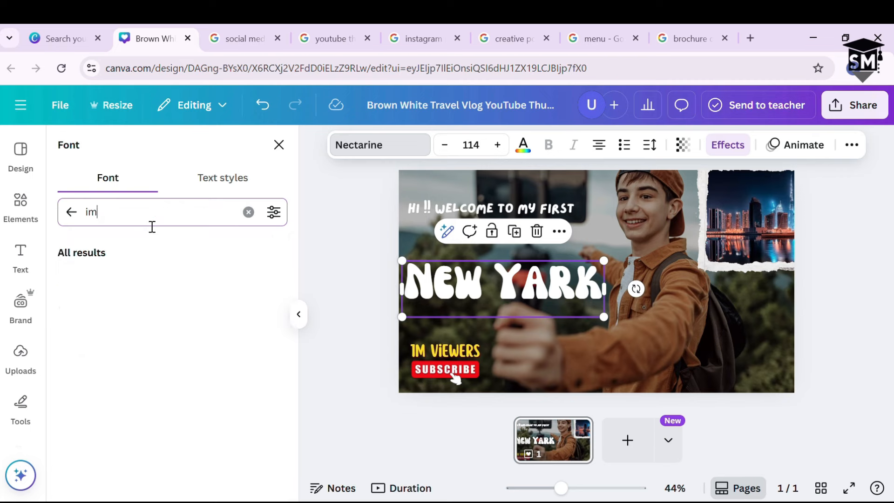
text(p)
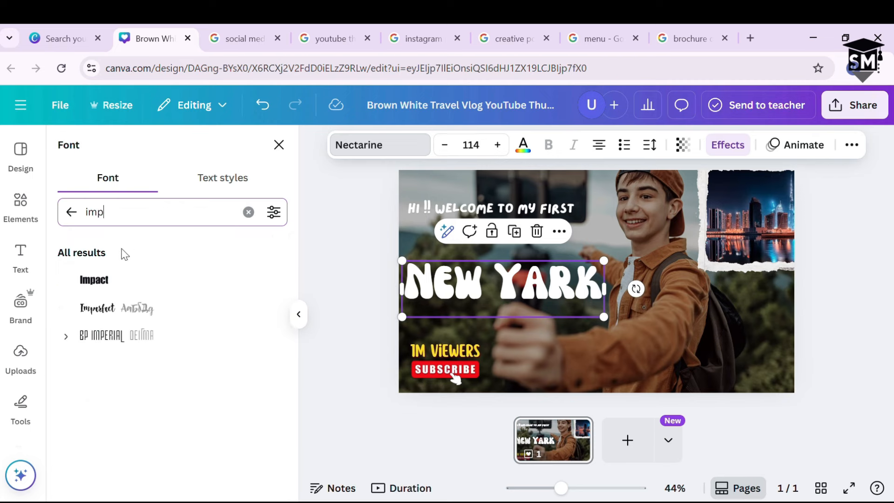
click(125, 281)
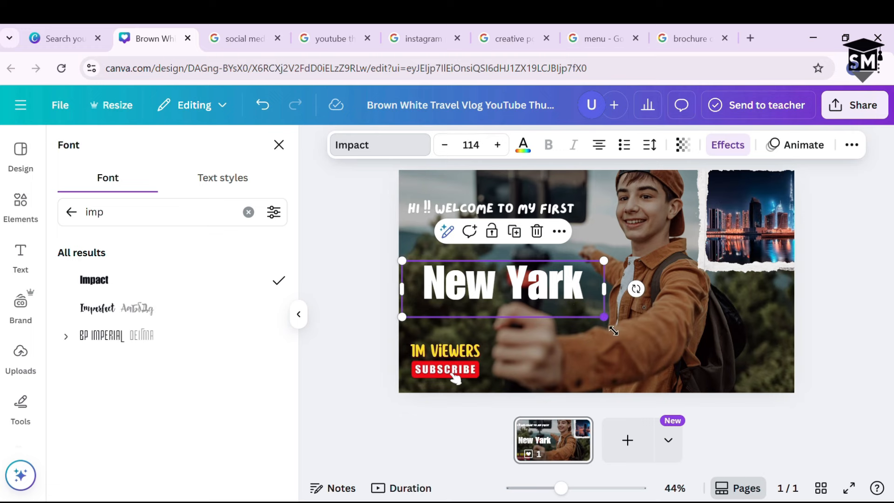
drag(617, 328, 684, 345)
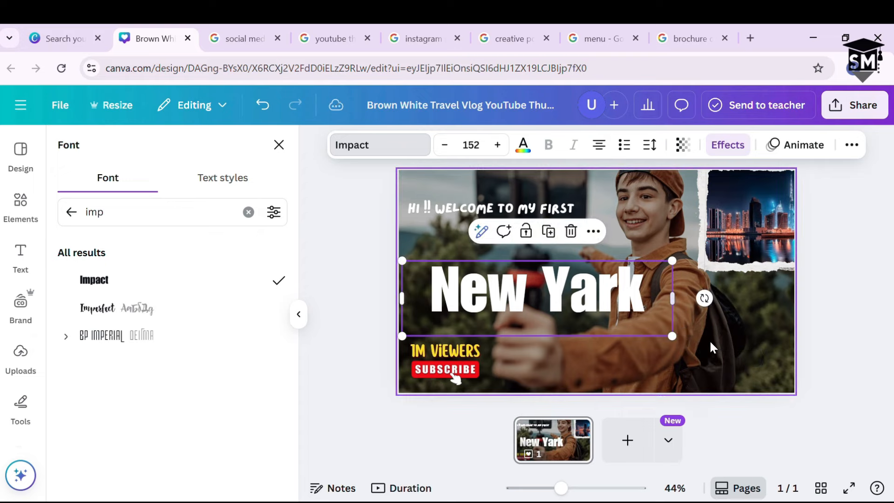
- Move the "New Yark" headline up and left, closer to the welcome line
click(709, 339)
drag(607, 317, 597, 295)
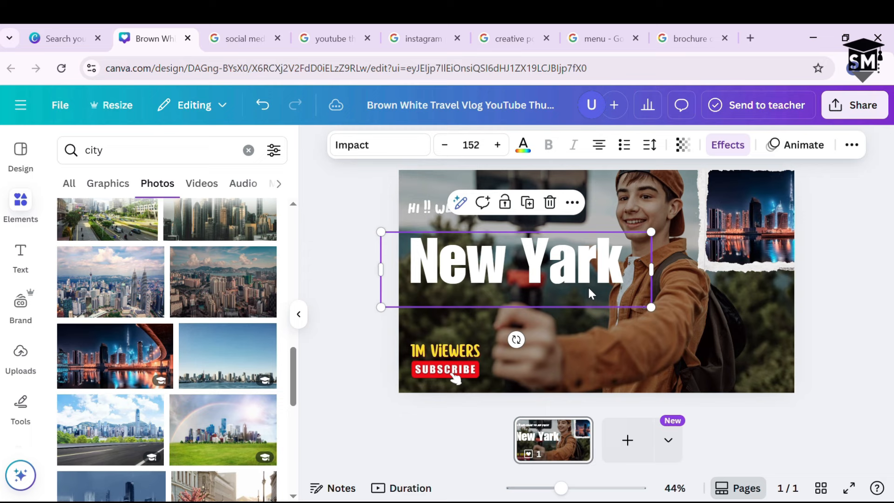
click(738, 320)
- Try the "New Yark" headline at font size 153, and return it to 152
click(531, 264)
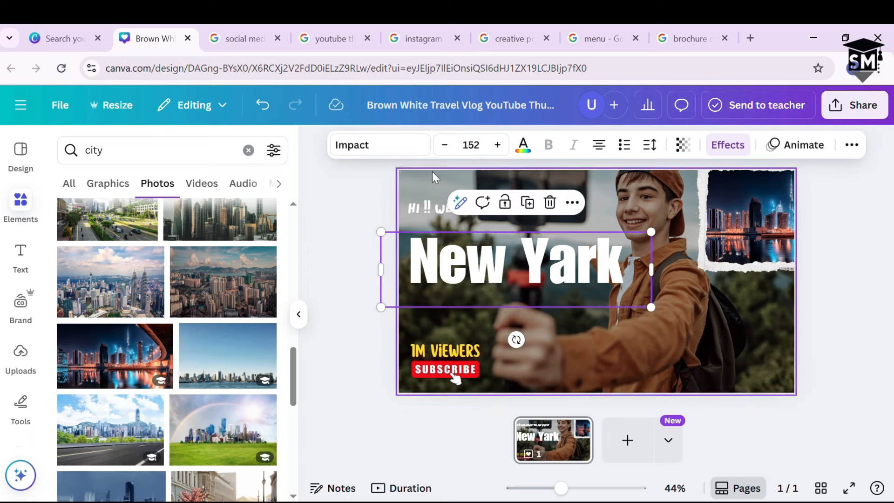
click(497, 145)
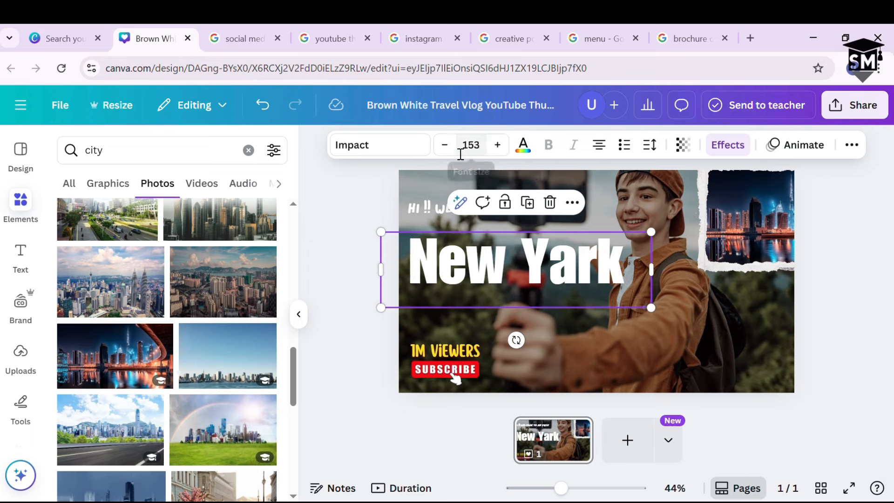
click(445, 145)
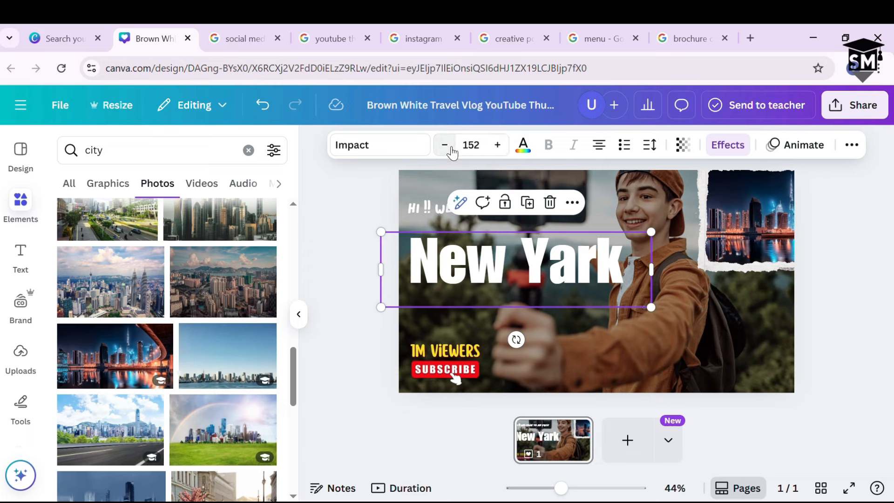
- Try yellow, dark red, black, red and light green as the "New Yark" headline's text color, and return it to white
click(522, 145)
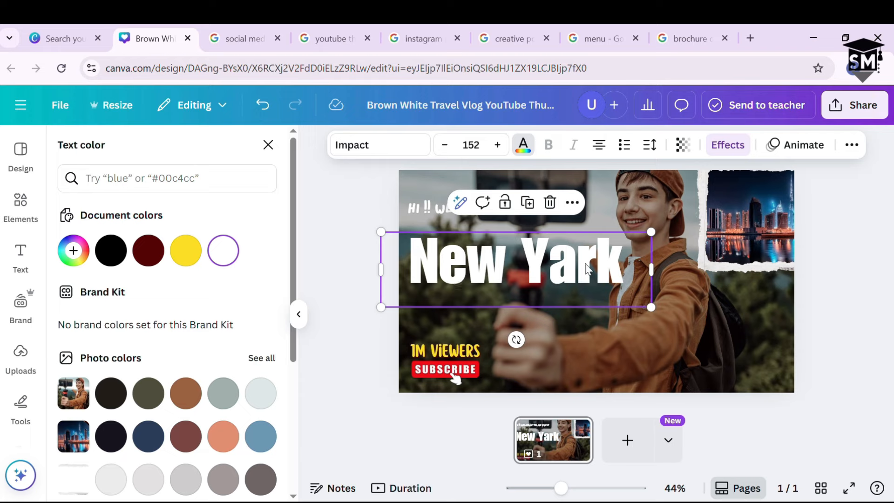
click(185, 251)
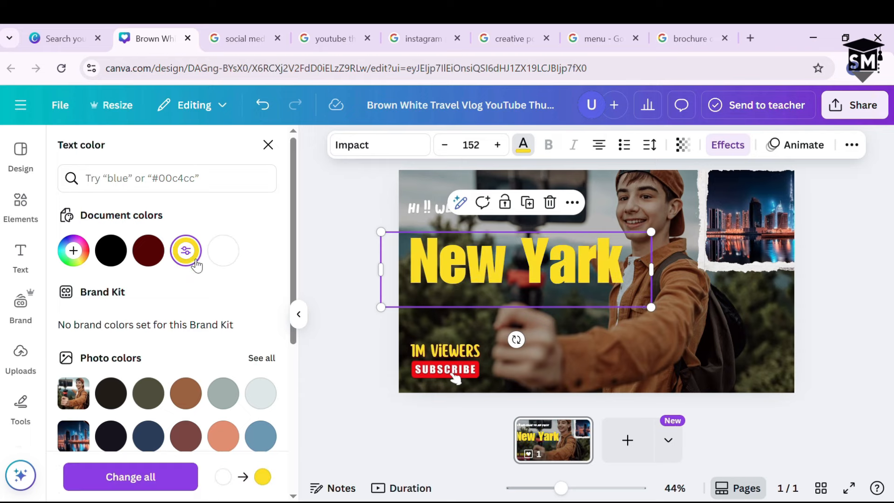
click(149, 254)
click(111, 252)
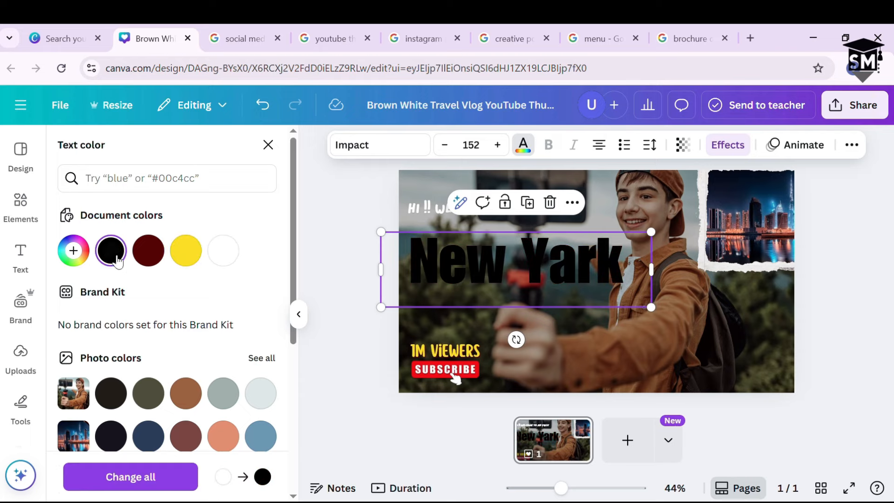
scroll(151, 332, down, 5)
click(258, 363)
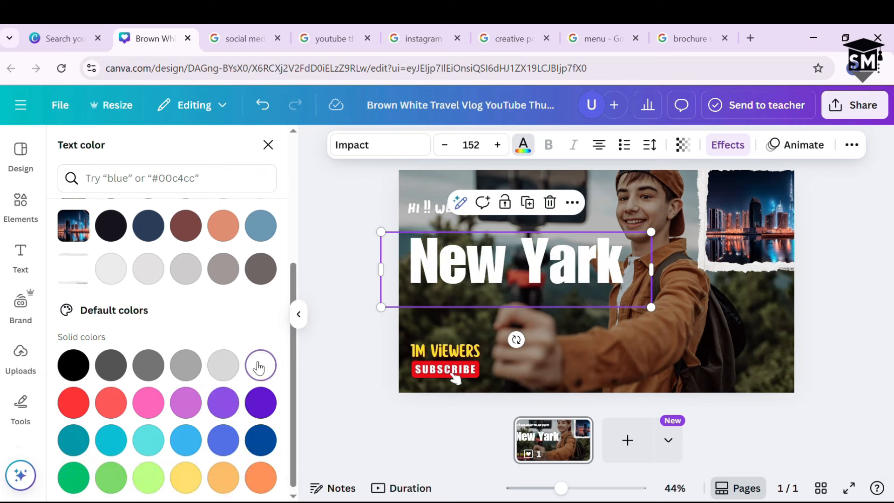
click(73, 399)
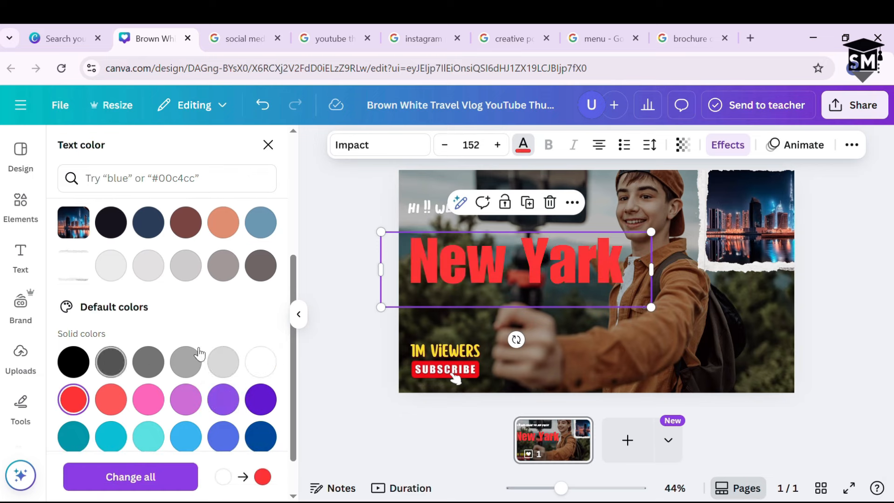
scroll(205, 357, down, 1)
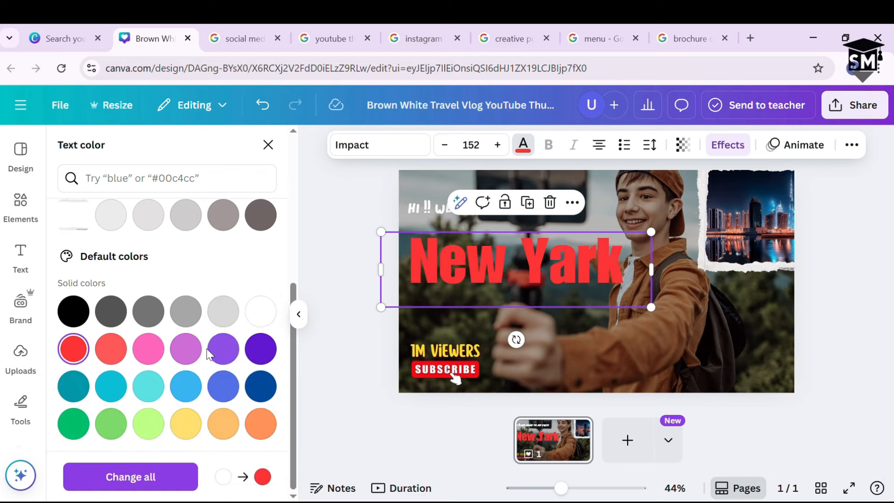
click(186, 422)
scroll(219, 382, up, 3)
scroll(225, 368, down, 3)
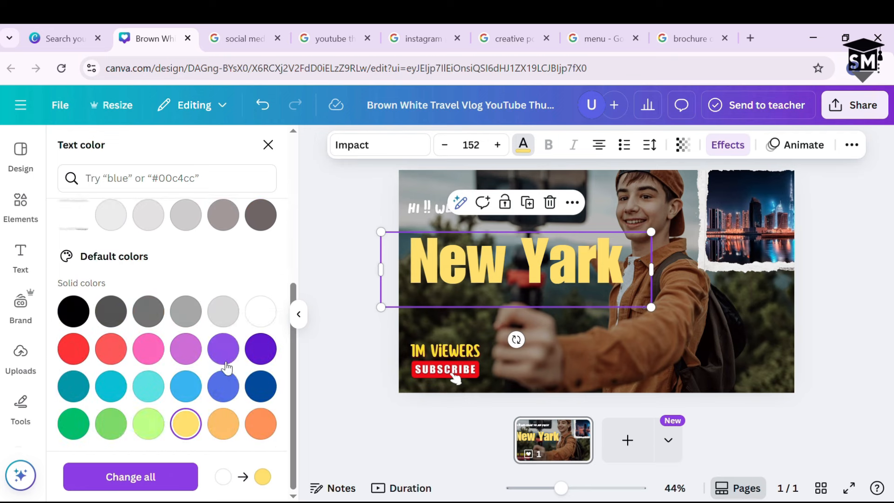
click(149, 434)
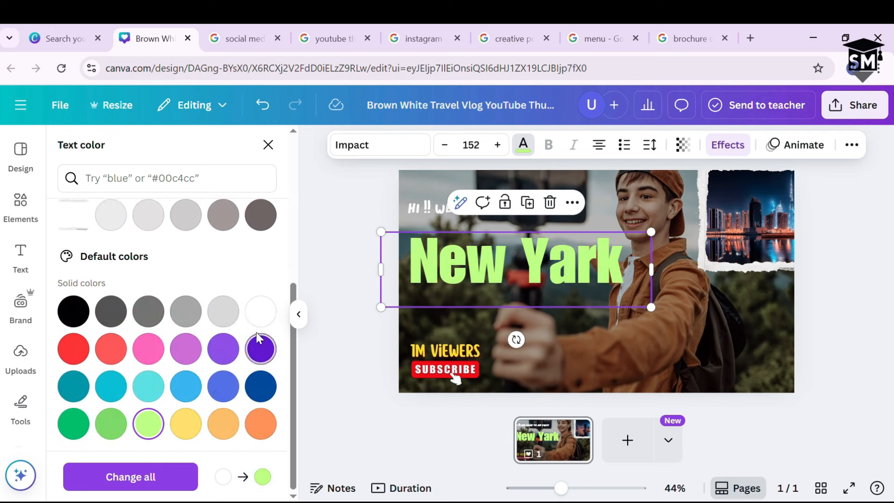
click(259, 314)
click(727, 319)
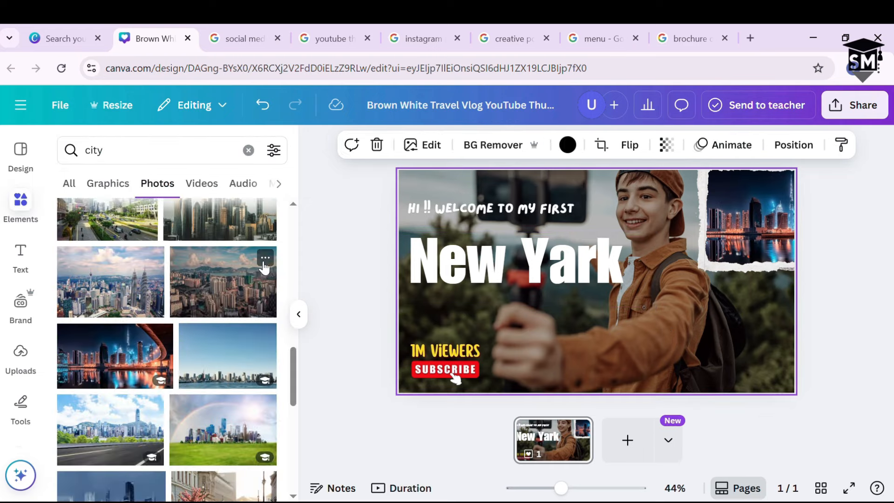
- Move the "Hi !! Welcome to my first" line down and slightly right, directly above the headline
click(338, 252)
click(538, 211)
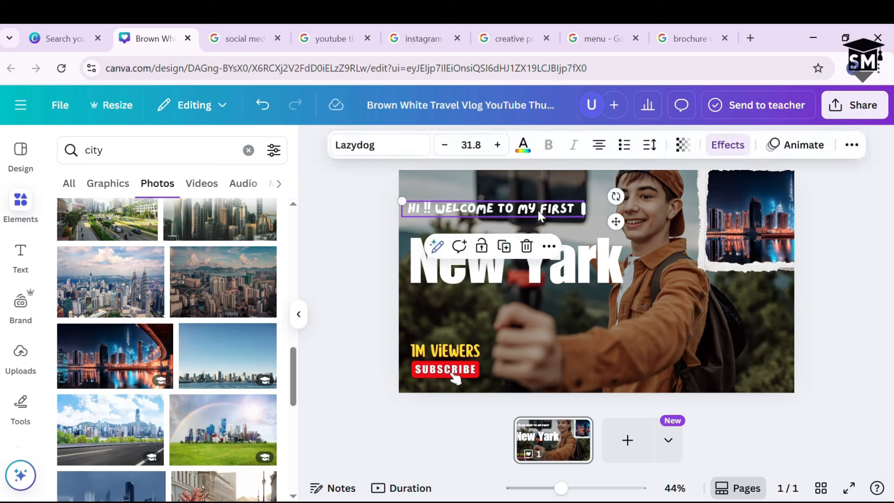
drag(546, 216, 563, 223)
click(323, 300)
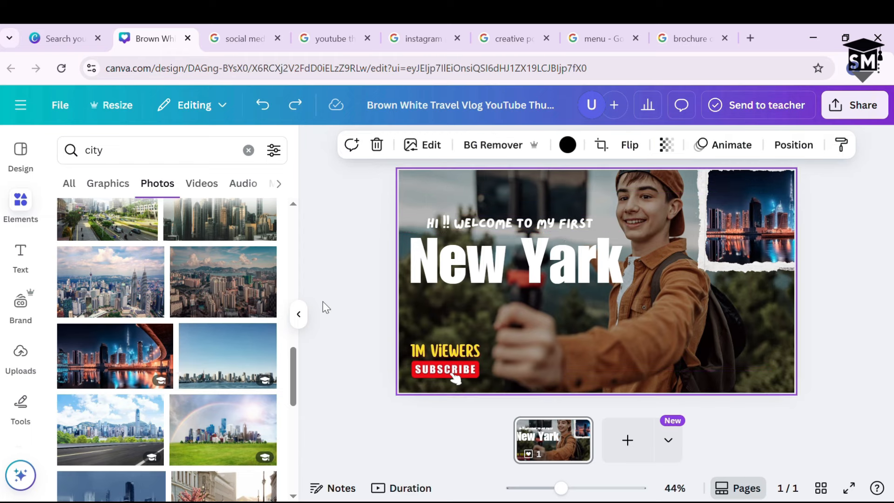
- Delete the background photo of the man with the backpack
click(688, 321)
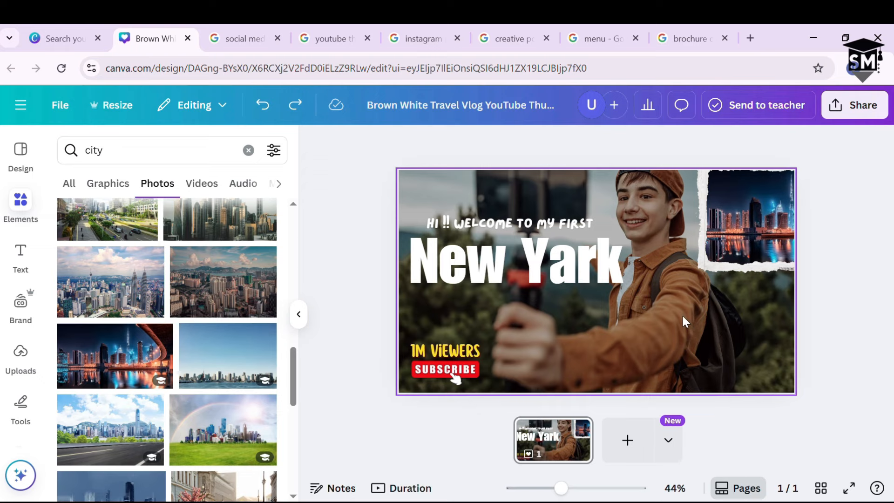
double_click(682, 317)
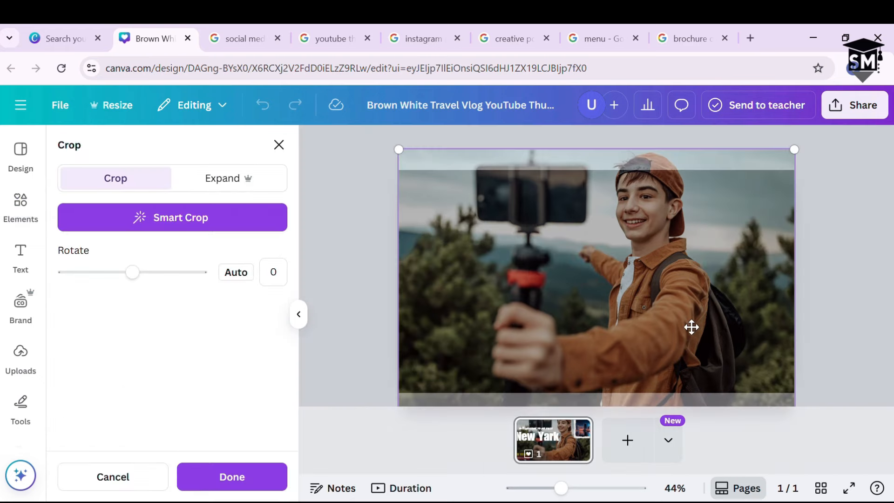
drag(679, 315, 672, 289)
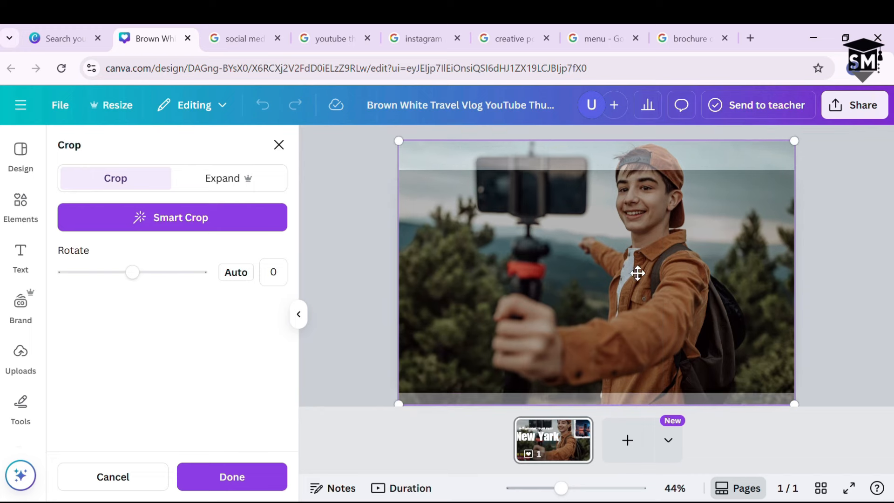
key(Delete)
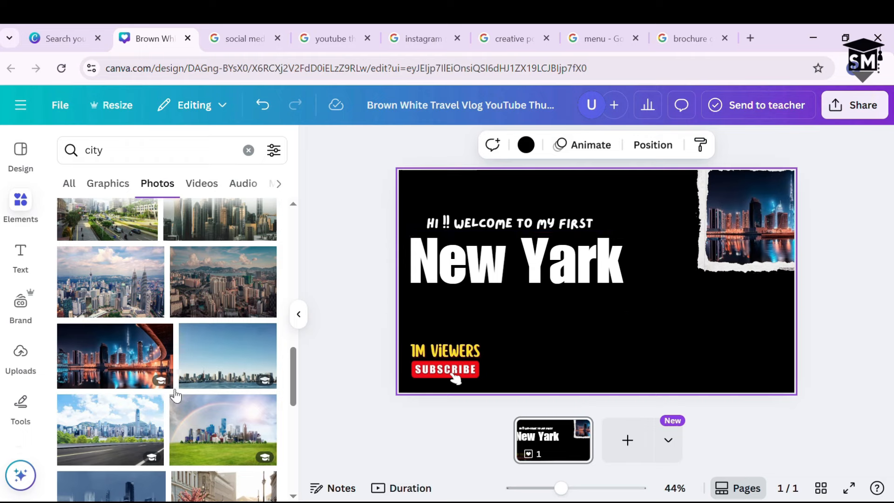
- Add the daytime waterfront skyline from the city photos and enlarge it from the page's top-left corner to cover the whole thumbnail
scroll(135, 340, down, 6)
scroll(135, 349, down, 10)
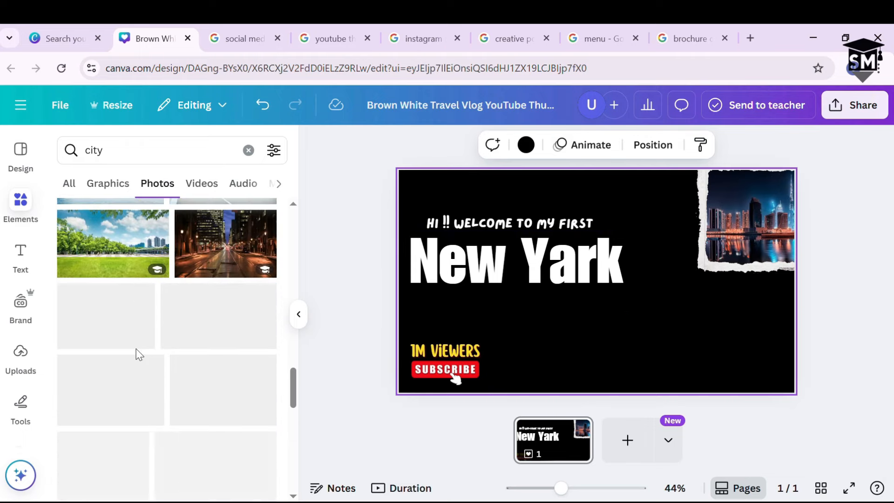
scroll(142, 362, down, 5)
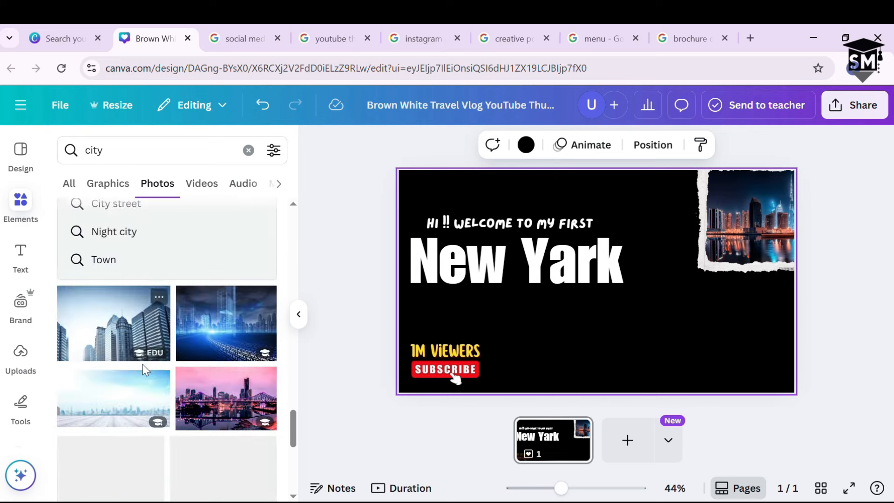
scroll(142, 368, down, 5)
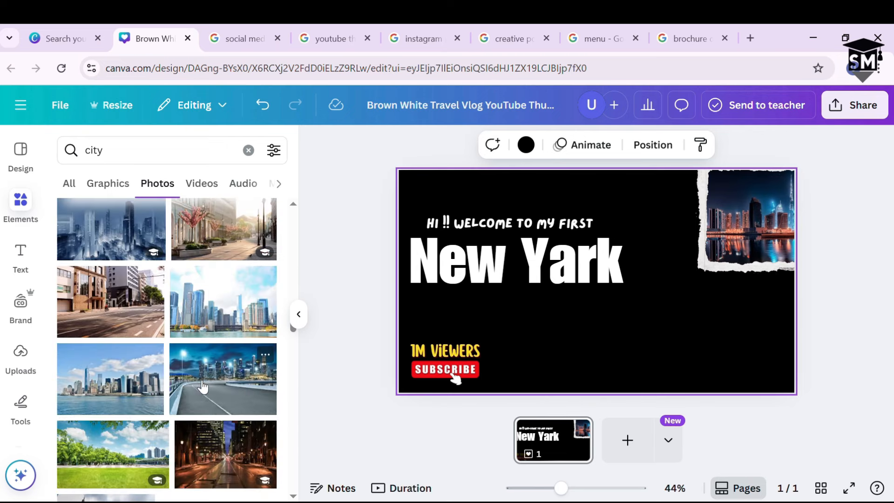
click(124, 383)
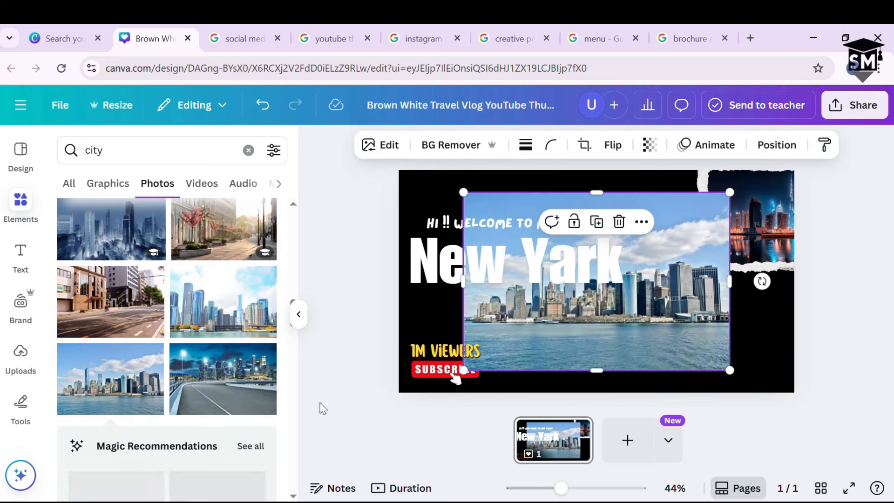
drag(593, 309, 517, 311)
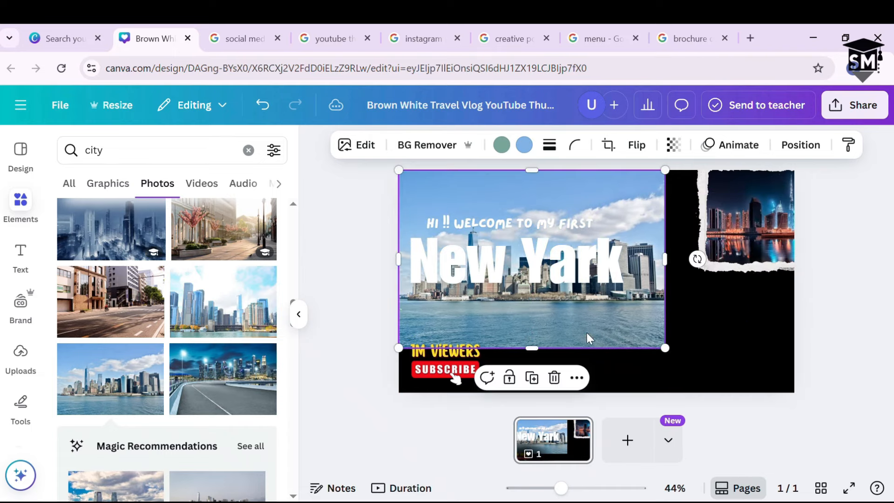
drag(670, 359, 820, 405)
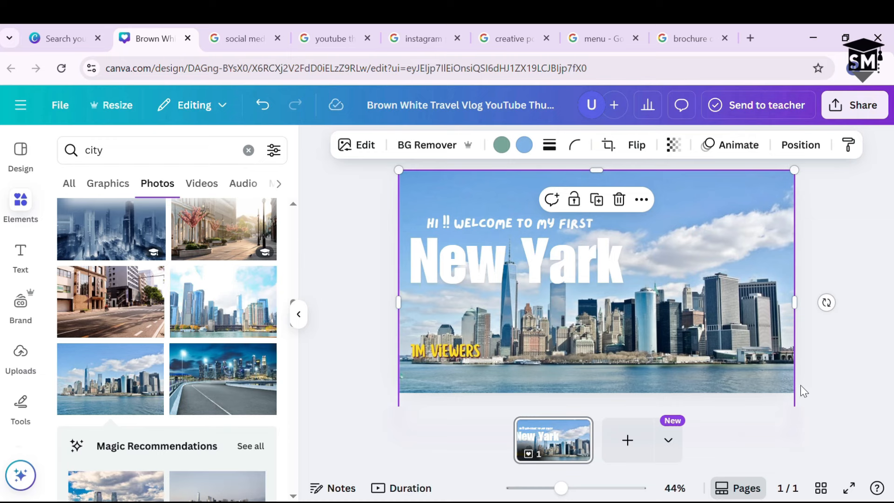
- Show the design's layers and move the torn-paper night photo and the Subscribe button above the skyline photo
right_click(758, 204)
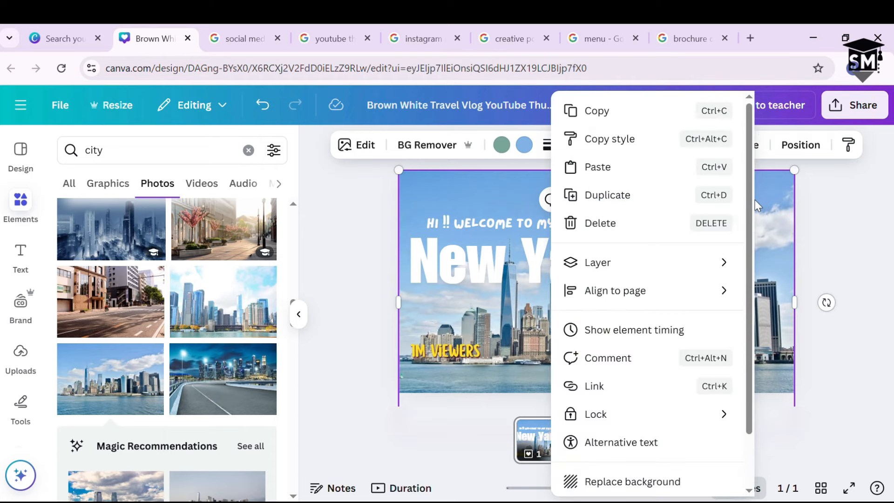
mouse_move(695, 264)
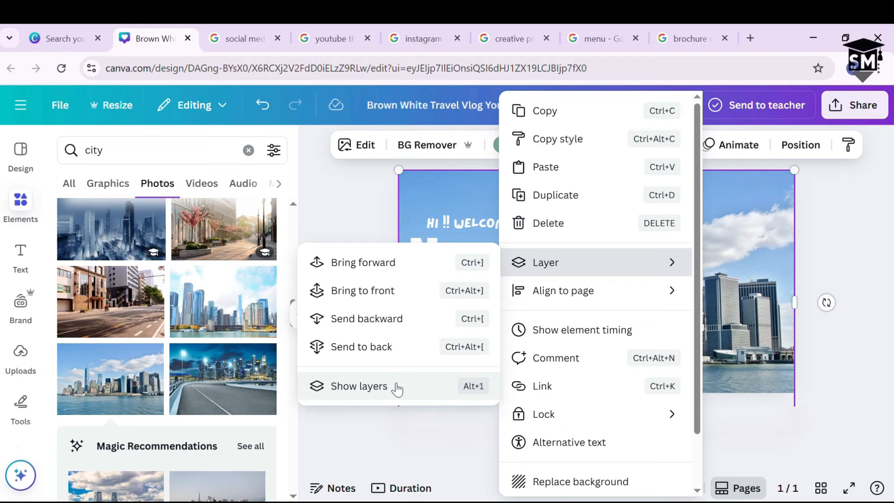
click(396, 387)
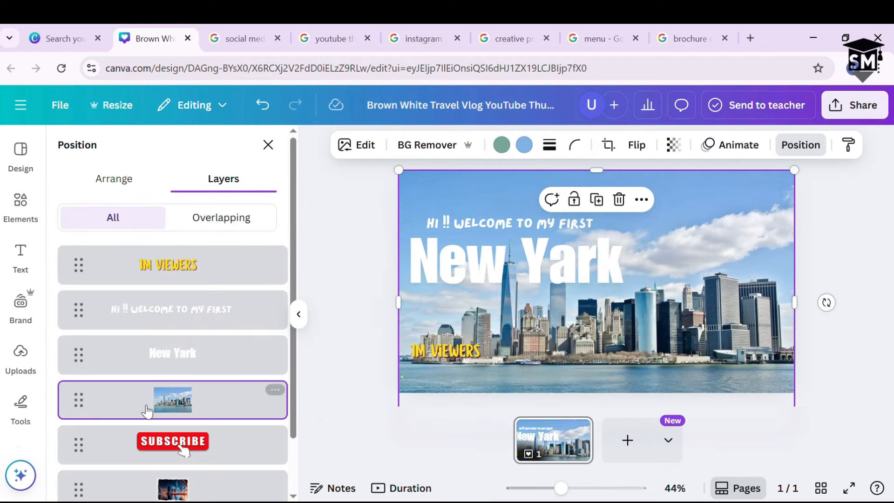
scroll(149, 372, down, 2)
scroll(171, 338, up, 2)
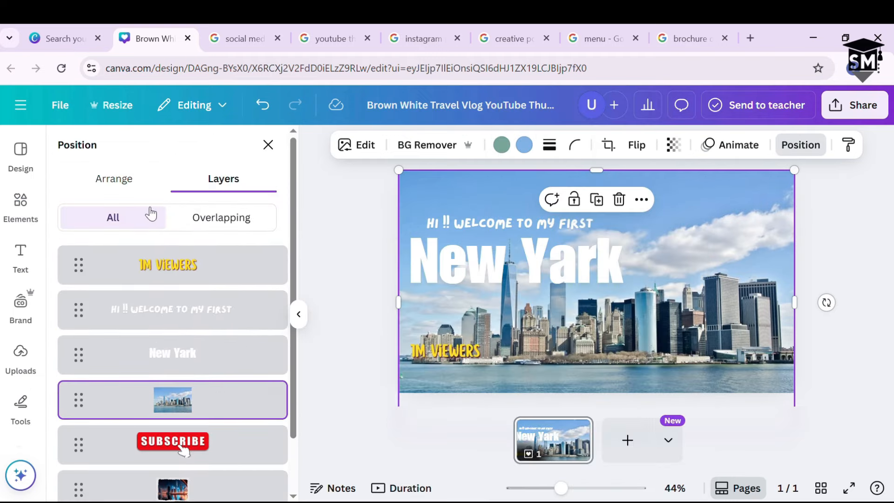
scroll(213, 342, down, 1)
scroll(214, 338, up, 1)
scroll(215, 338, up, 1)
scroll(237, 414, down, 2)
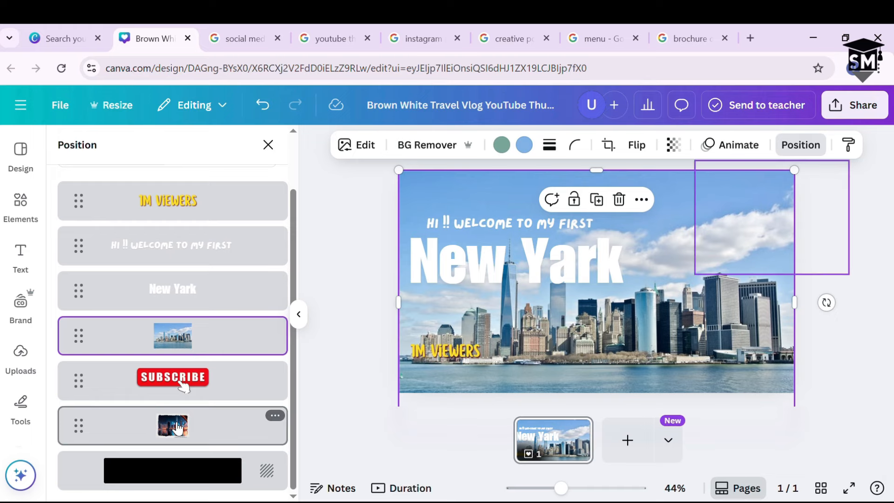
drag(177, 427, 169, 312)
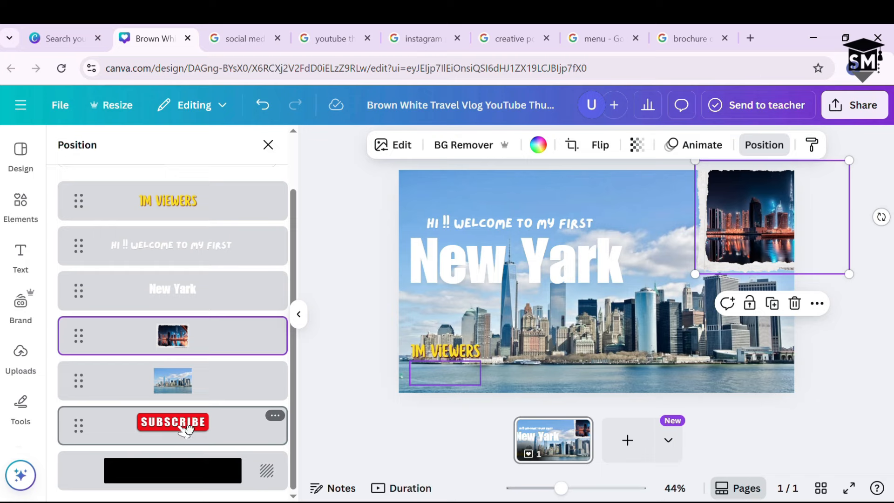
drag(186, 426, 181, 368)
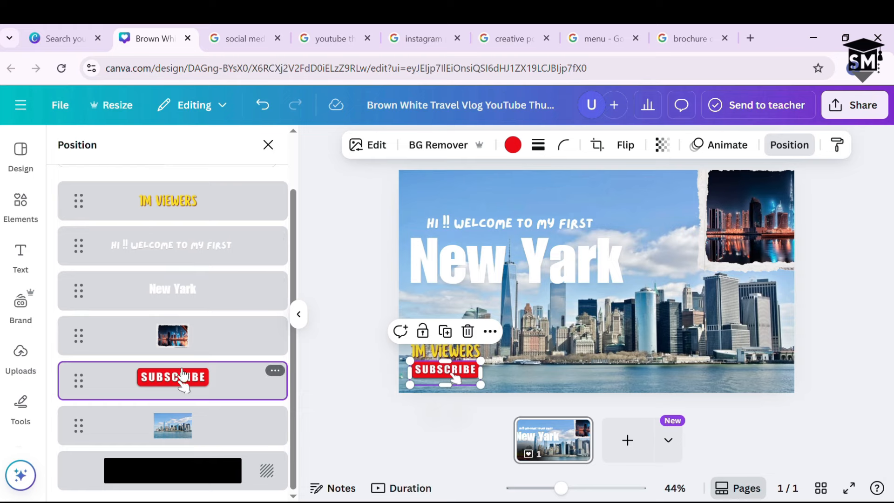
click(624, 363)
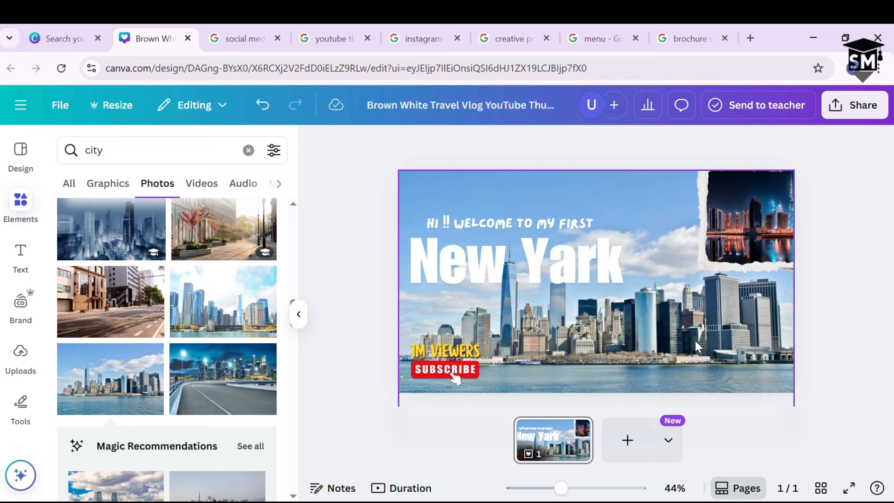
- Change the text color of the "New Yark" headline to black
mouse_move(696, 344)
mouse_down()
mouse_move(601, 347)
mouse_move(714, 348)
mouse_move(693, 344)
mouse_up()
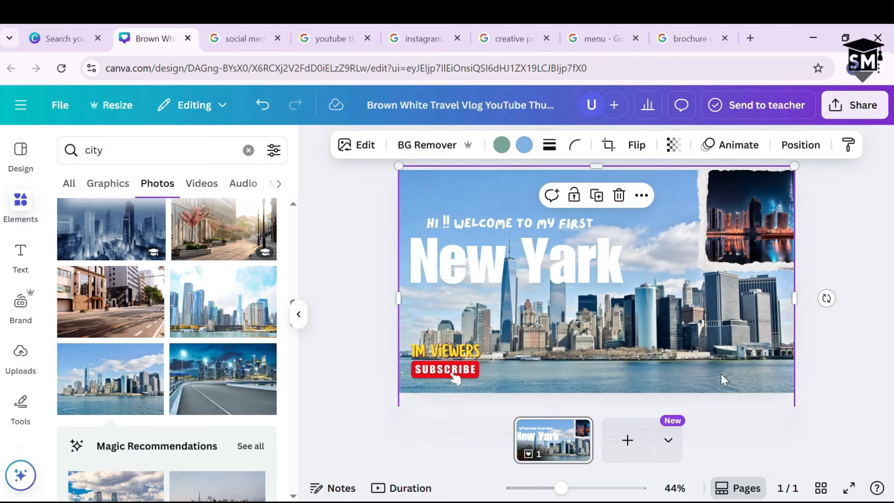
click(560, 275)
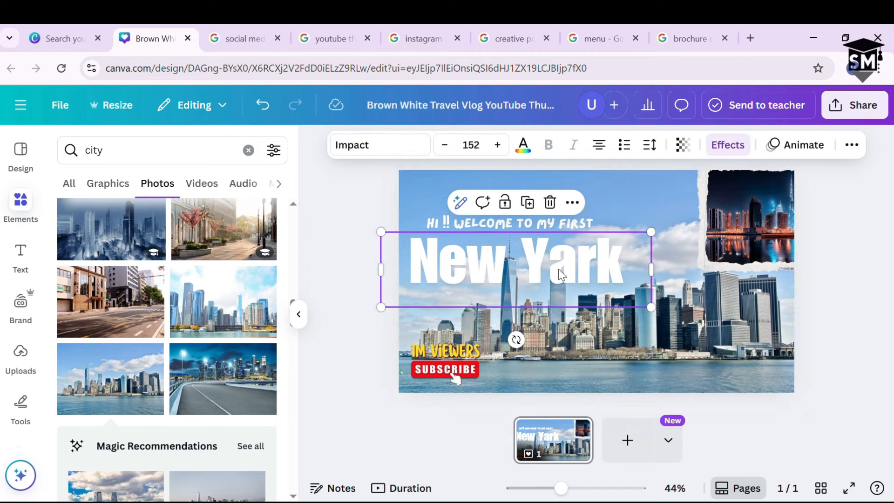
click(524, 145)
click(111, 479)
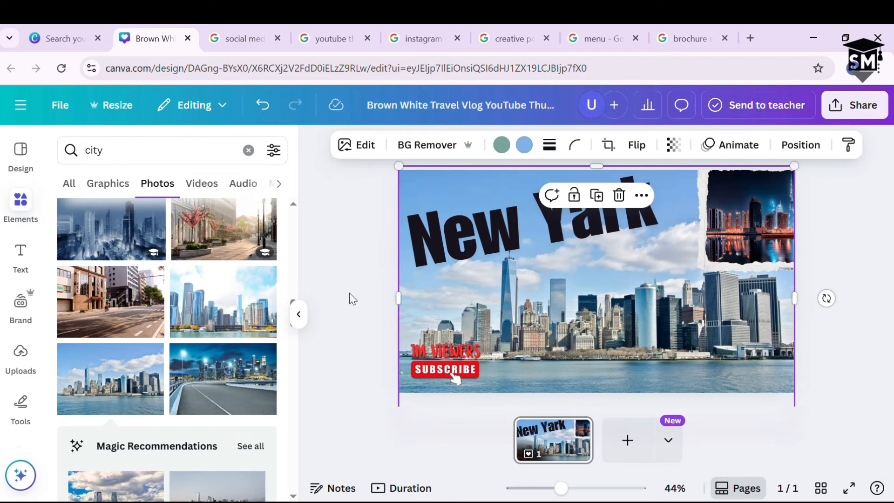
- Add the uploaded portrait of the pointing man in the red shirt to the thumbnail and remove its background
click(23, 356)
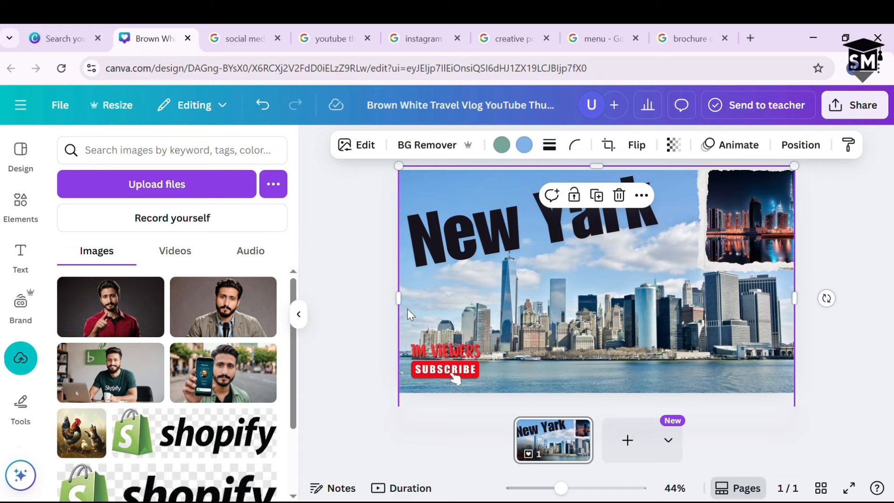
click(119, 316)
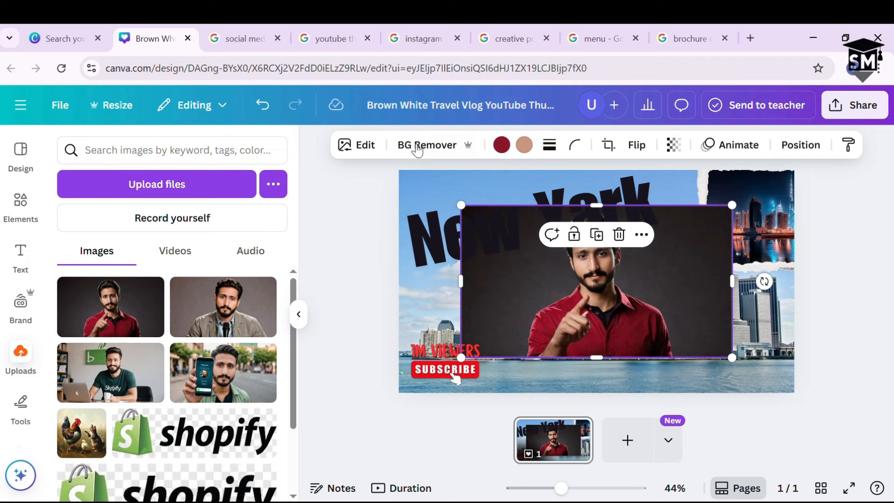
click(362, 145)
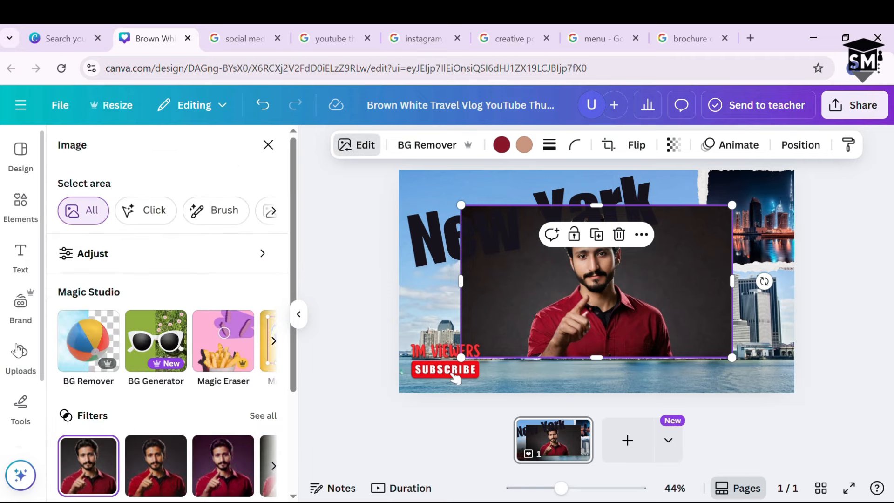
click(82, 350)
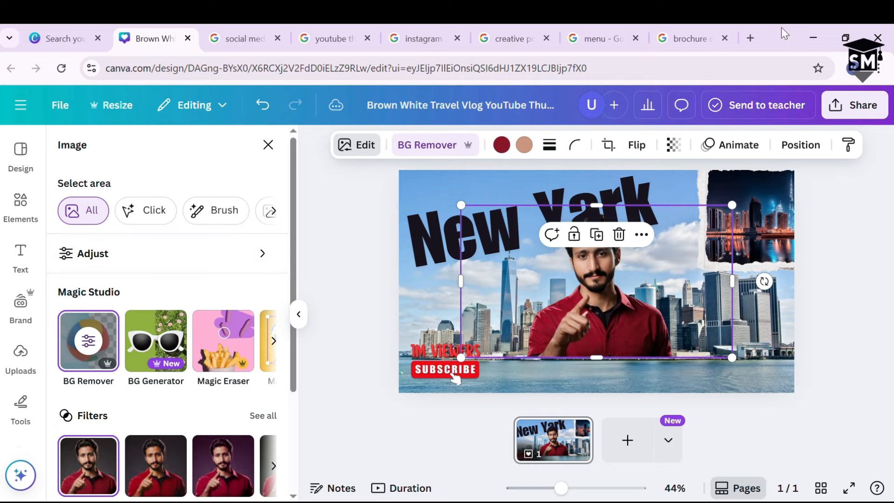
- Search Google for "remove background" in a new browser tab
click(750, 38)
click(395, 312)
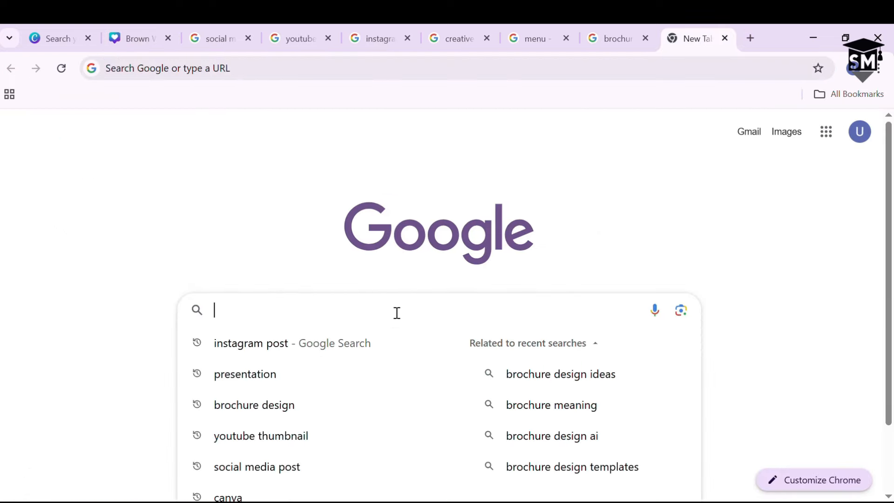
text(remo)
key(Right)
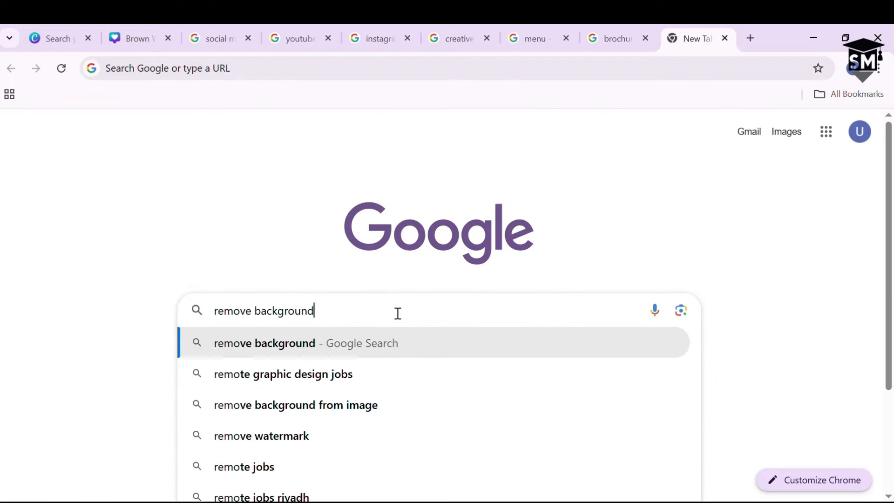
key(Return)
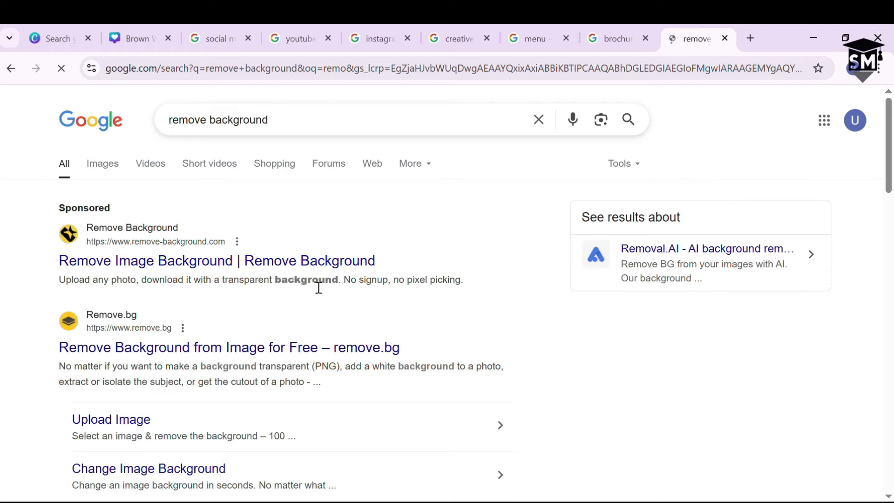
- Open remove-background.com from the search results and upload the portrait of the man in the red shirt
click(273, 272)
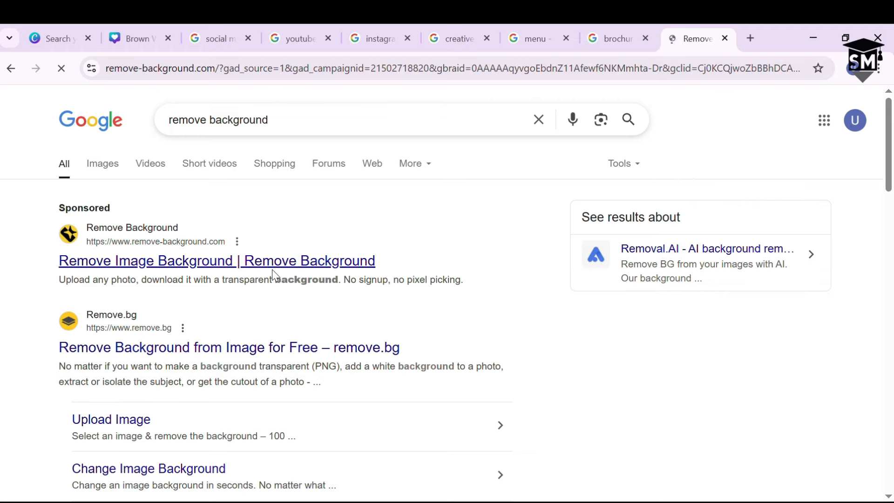
scroll(489, 302, down, 3)
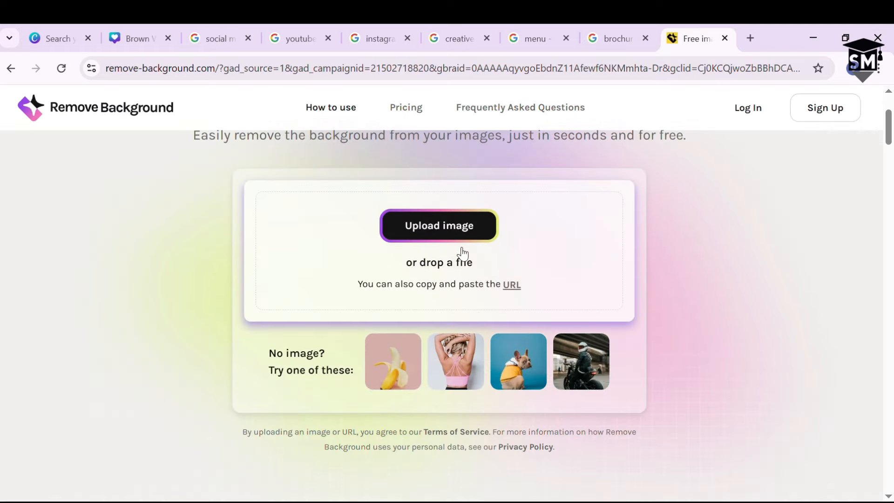
click(450, 229)
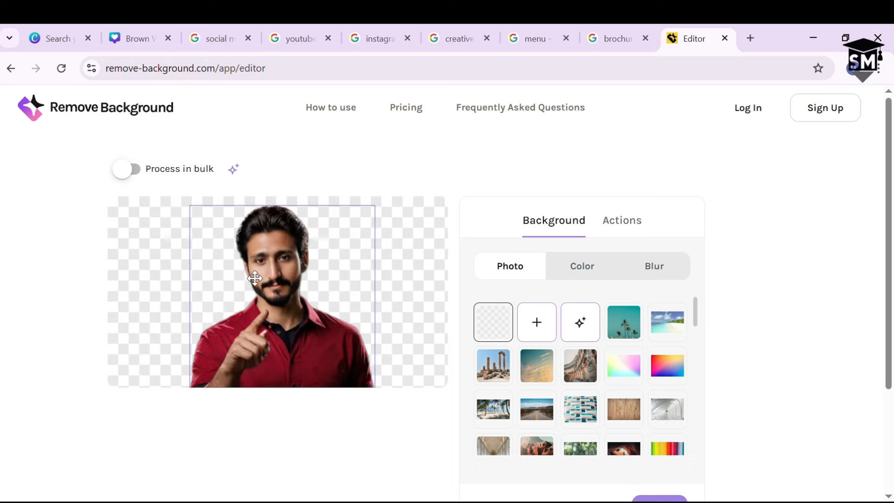
- Try red, teal and yellow solid background colors behind the cut-out man
click(591, 270)
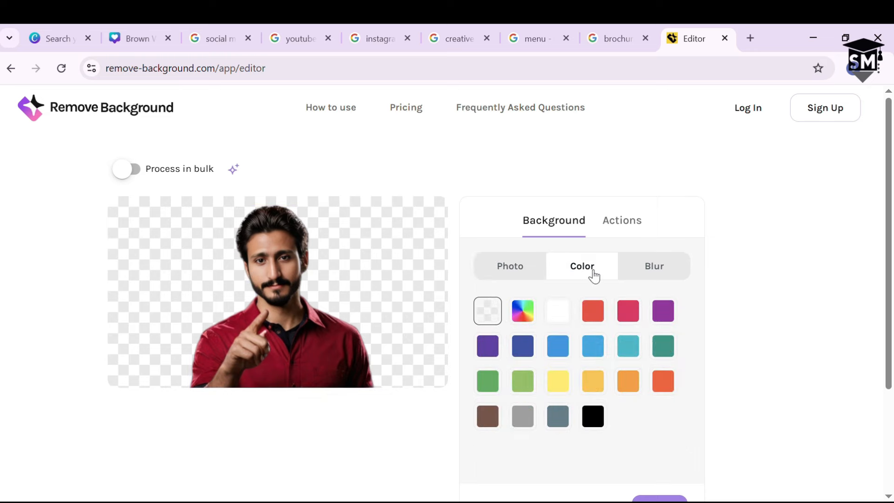
click(593, 312)
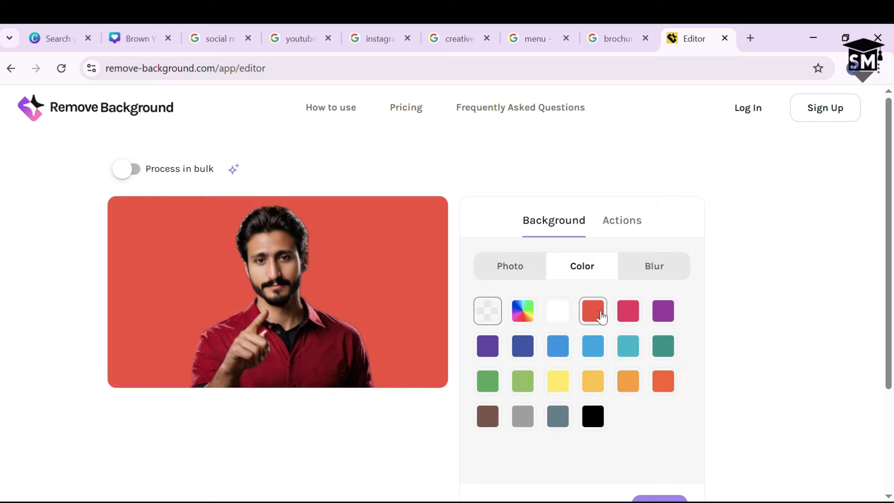
click(628, 347)
click(558, 381)
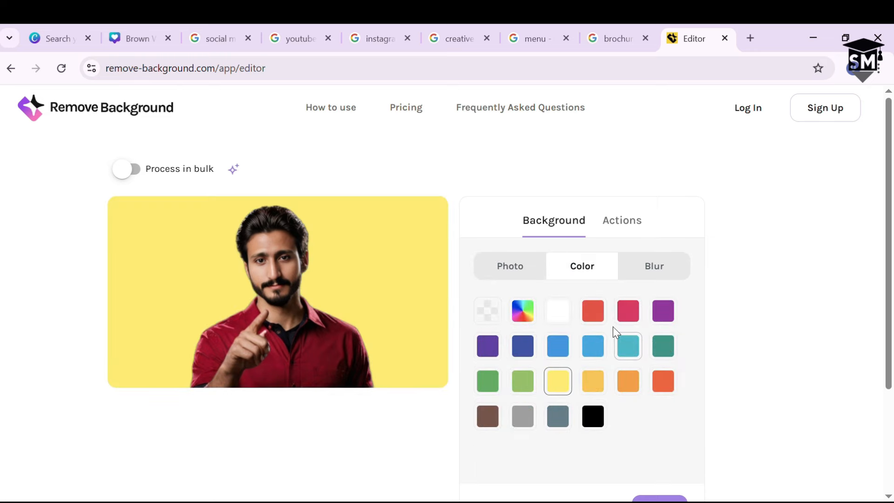
- Enable background blur on the portrait and raise the blur amount to 30
click(653, 275)
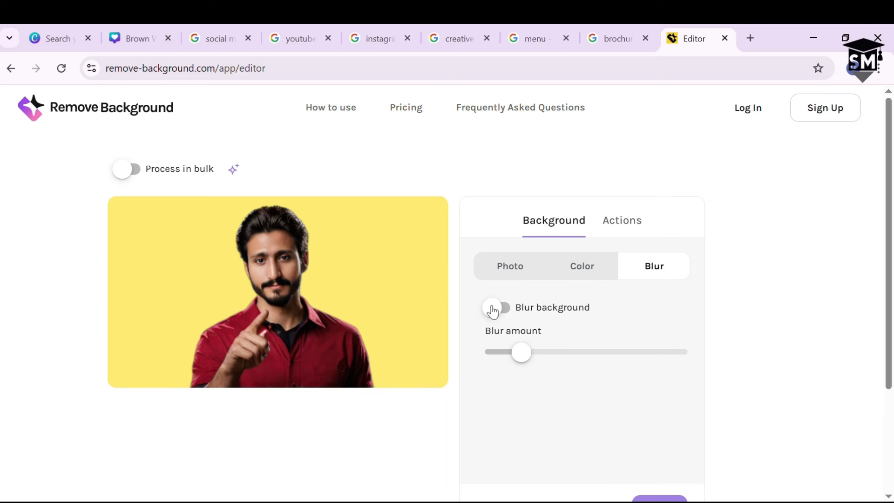
click(492, 310)
drag(520, 354, 816, 364)
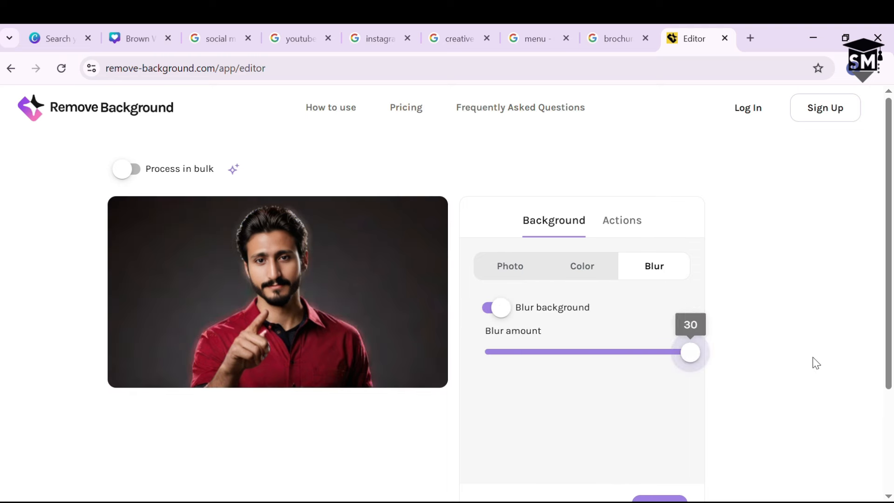
- Try a light blue solid background behind the man, and set the background color to black
click(605, 267)
click(602, 348)
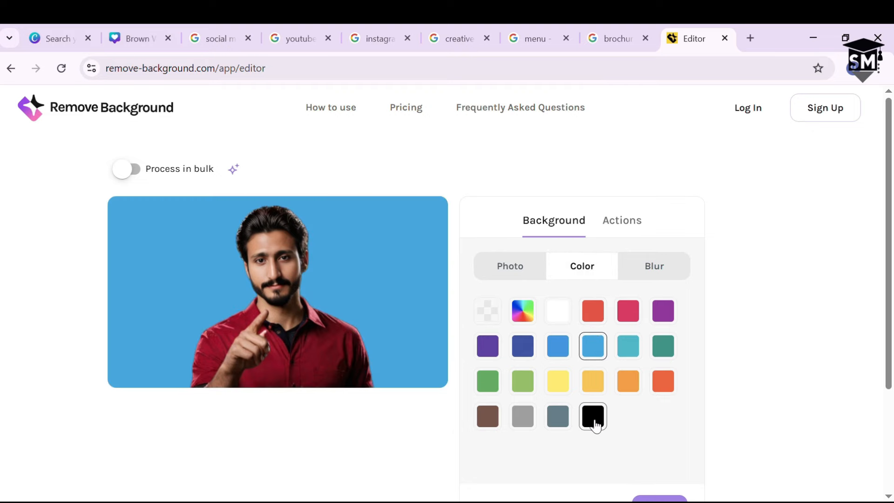
click(595, 424)
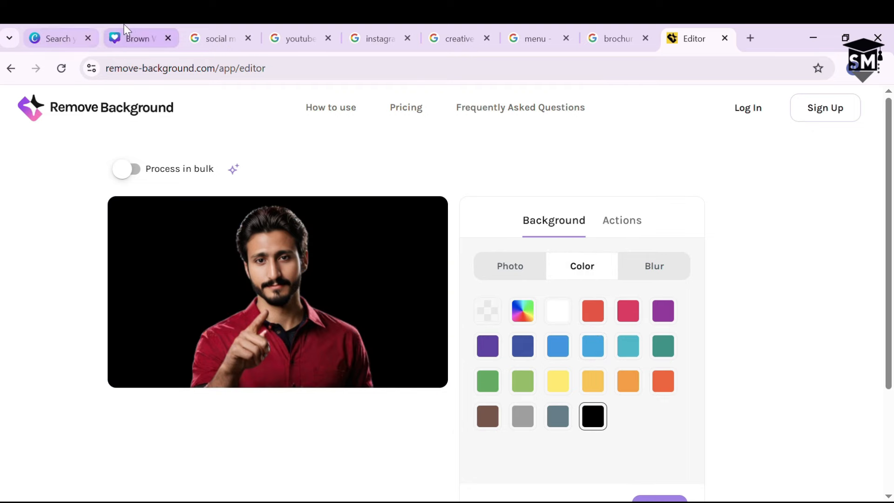
- Return to the Canva thumbnail design, move the man's cutout down to the page's bottom edge and enlarge it to nearly fill the page
click(135, 39)
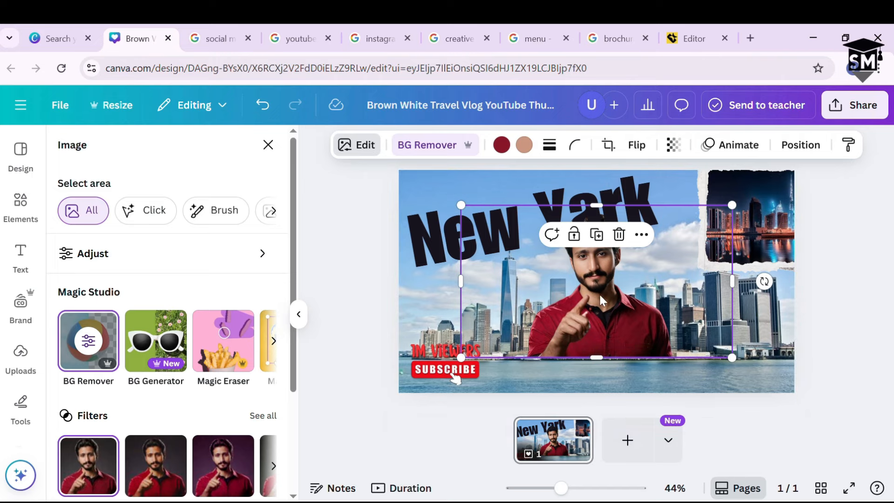
drag(599, 295, 597, 338)
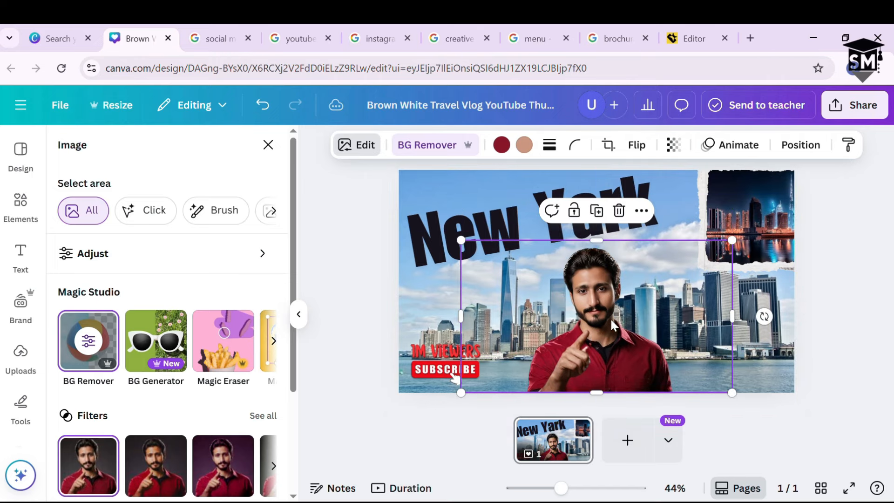
drag(750, 245, 822, 233)
click(829, 253)
click(631, 335)
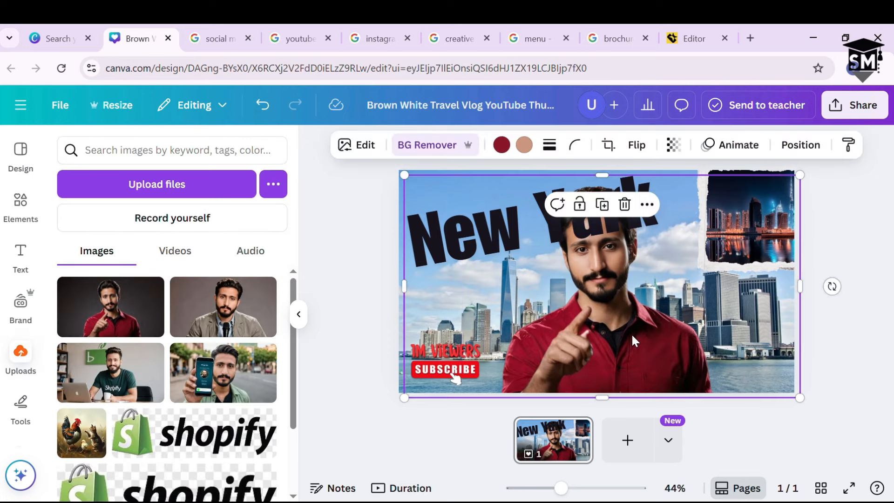
- Browse the filters for the man's cutout, try Nostalg and apply the Vintage filter Fade
click(351, 146)
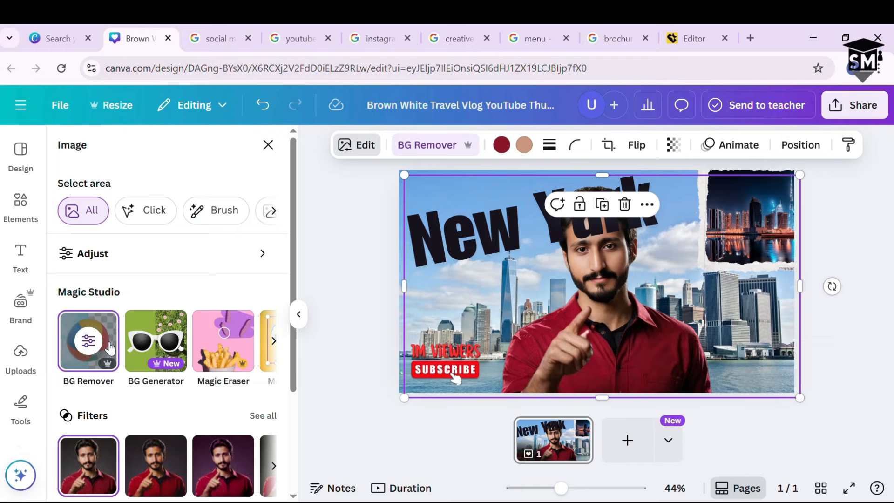
scroll(89, 324, down, 3)
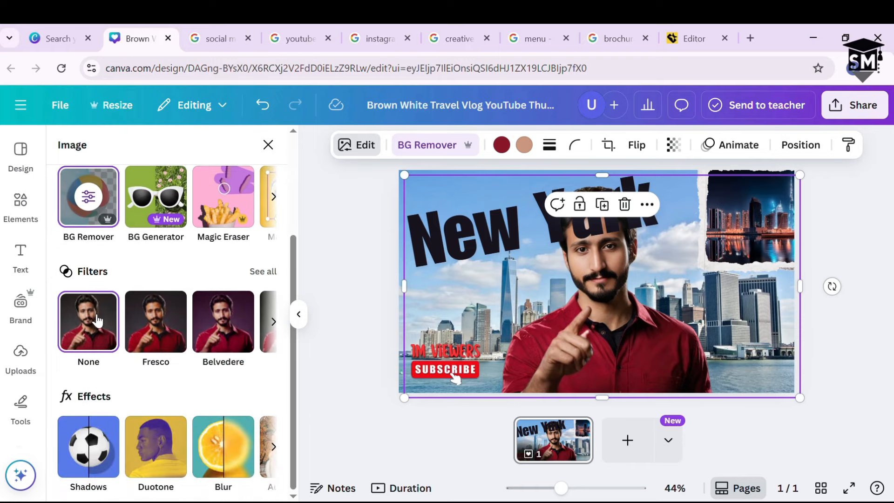
click(263, 271)
scroll(145, 369, down, 10)
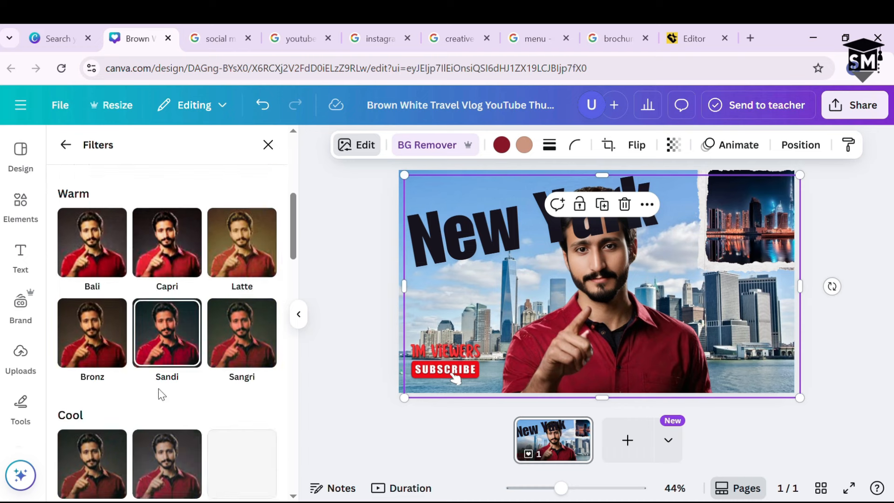
scroll(167, 395, down, 10)
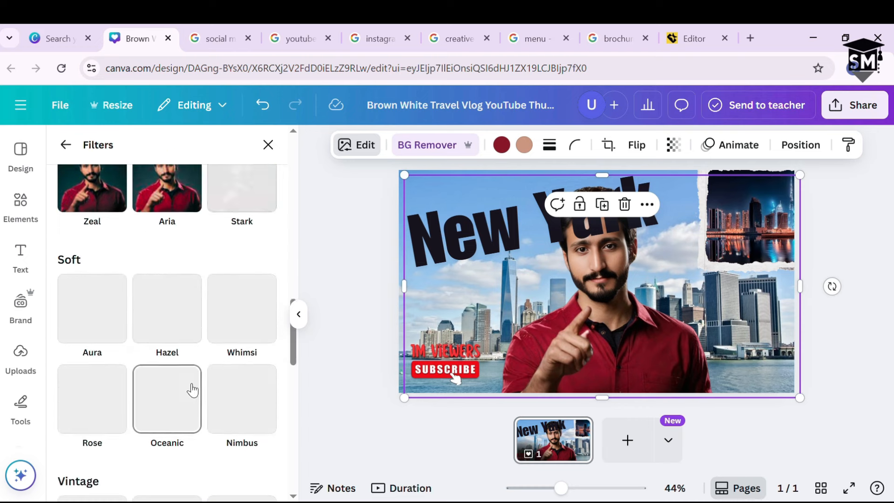
scroll(191, 402, down, 5)
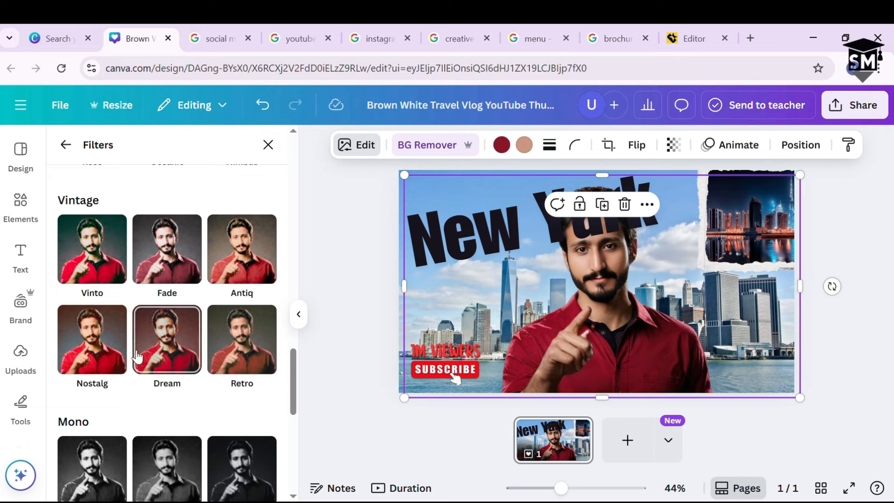
click(89, 344)
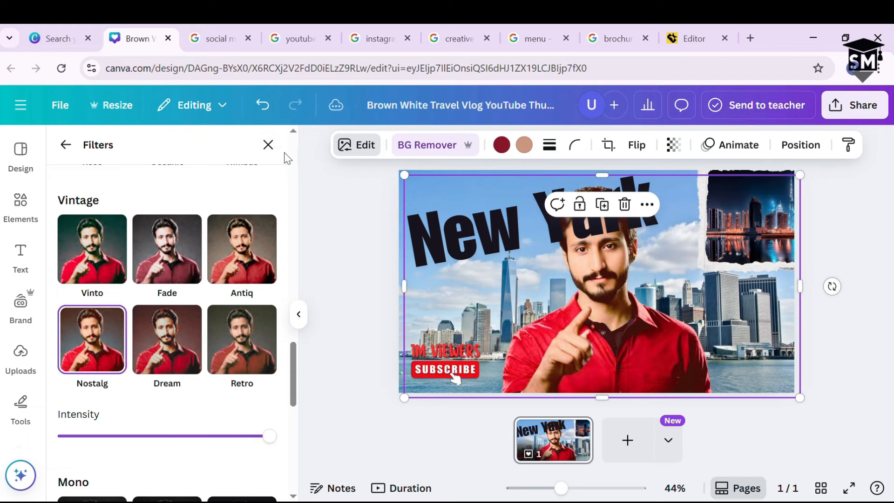
click(193, 262)
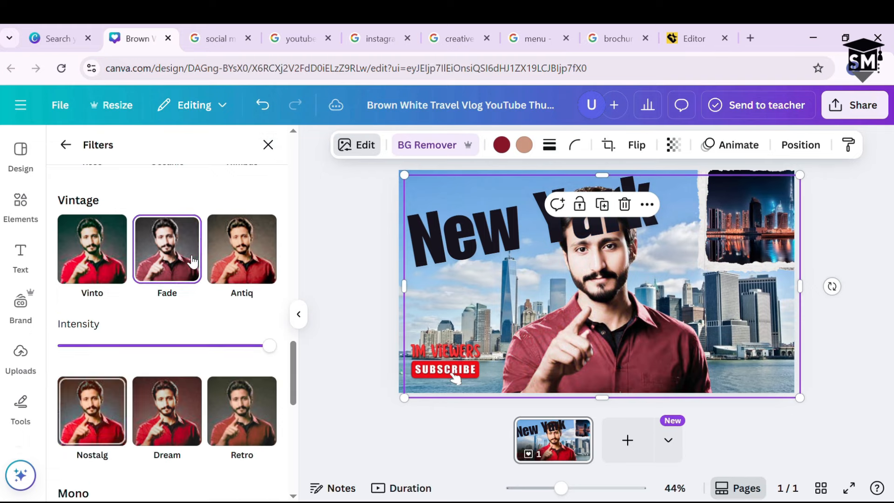
click(269, 146)
- Reopen the cutout's image editing options and set the Fade filter's intensity to the maximum
scroll(201, 331, down, 2)
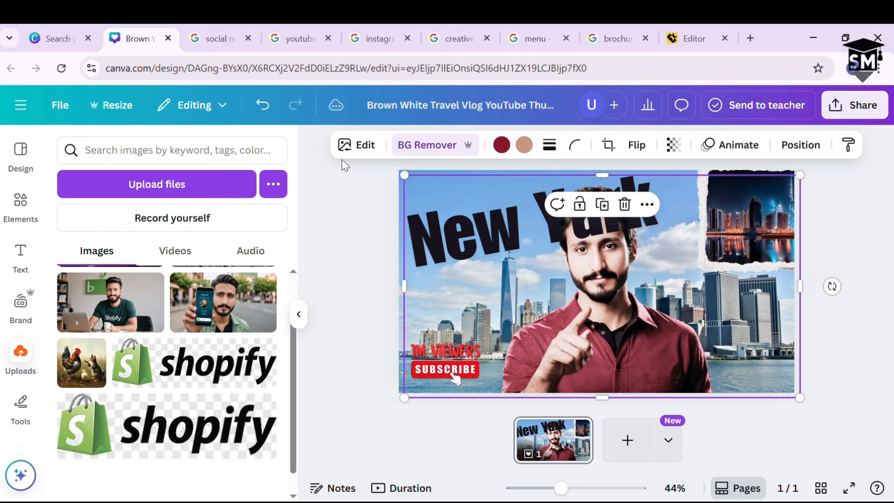
click(356, 145)
scroll(195, 388, down, 4)
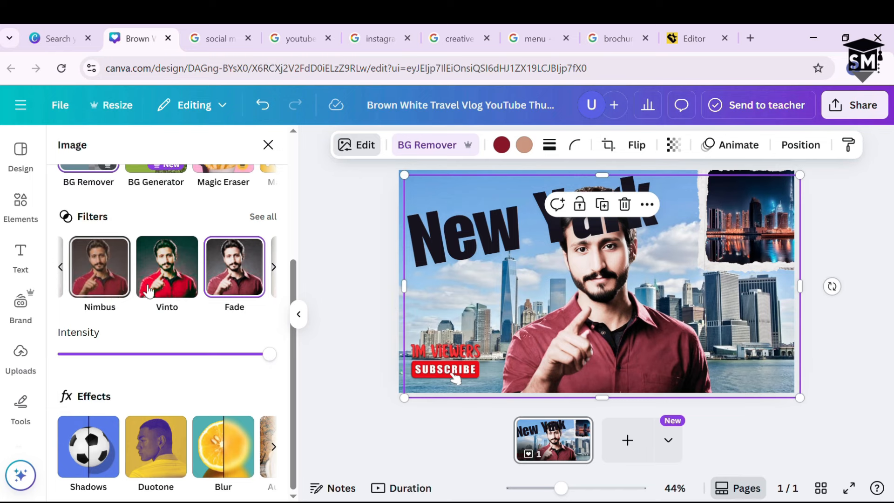
drag(269, 354, 350, 363)
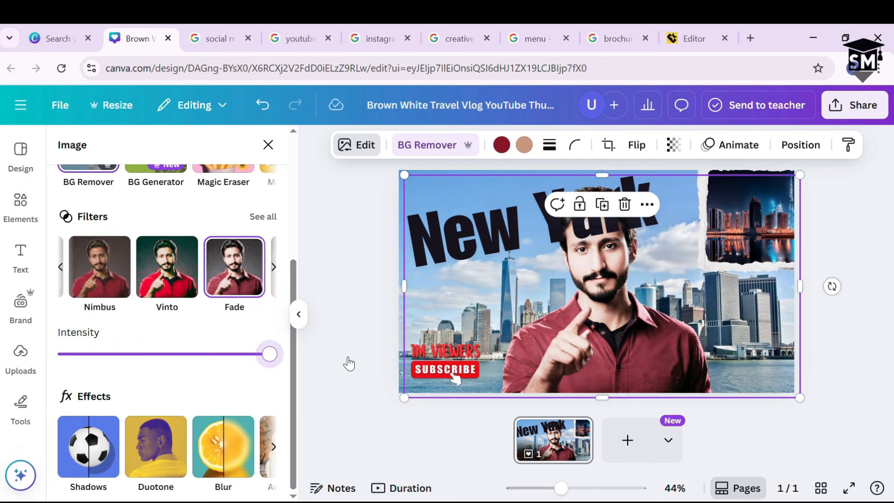
- Open the Shadows effect options for the man's cutout and shift it slightly left and down to align with the page's side edges
click(94, 447)
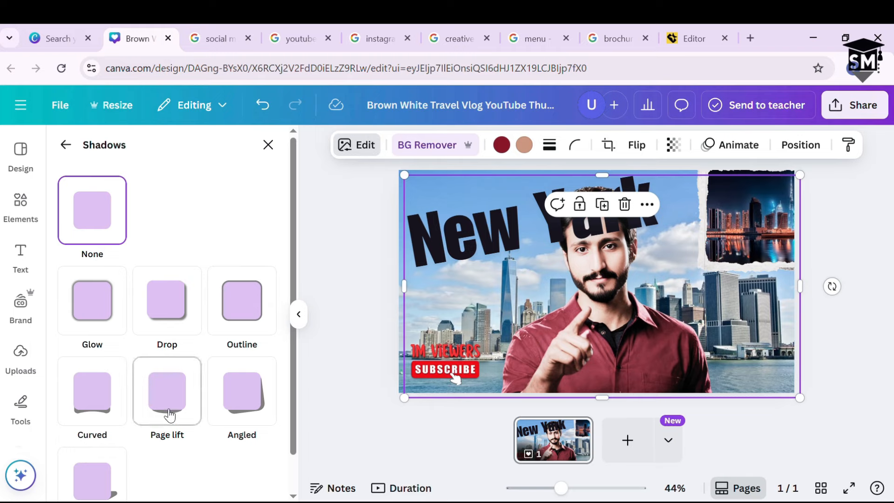
mouse_move(495, 243)
mouse_down()
mouse_move(554, 234)
mouse_move(483, 247)
mouse_up()
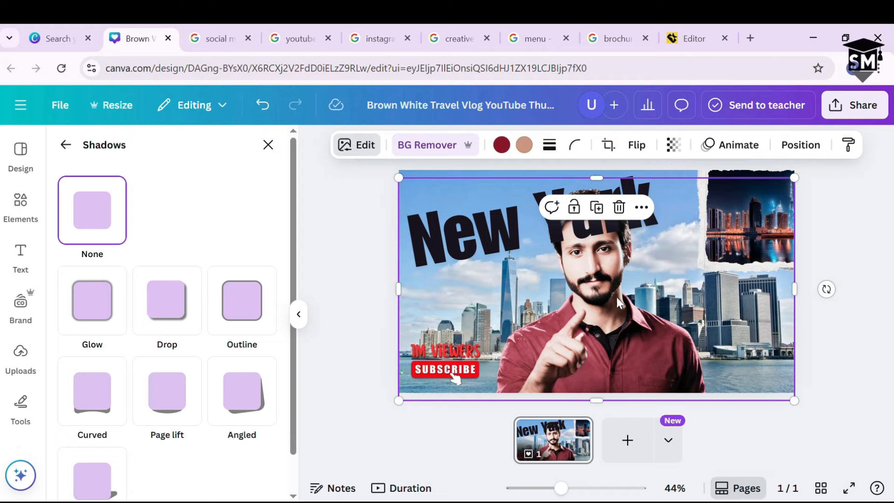
- Show the layers of the page and place the "New Yark" headline directly below the man's cutout in the stack
click(569, 268)
click(578, 239)
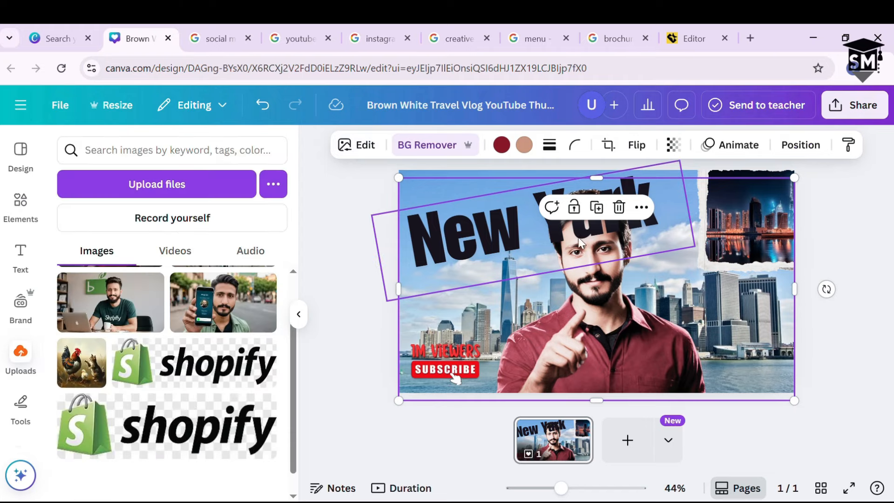
right_click(596, 299)
mouse_move(685, 272)
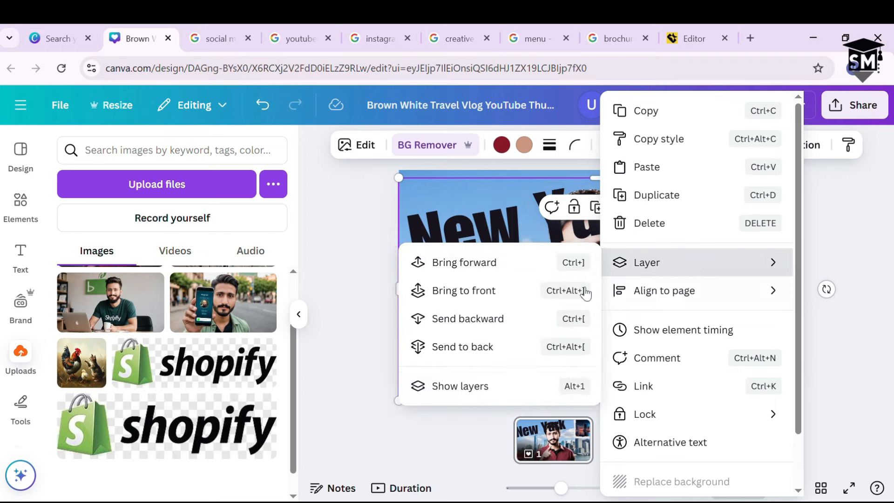
click(482, 393)
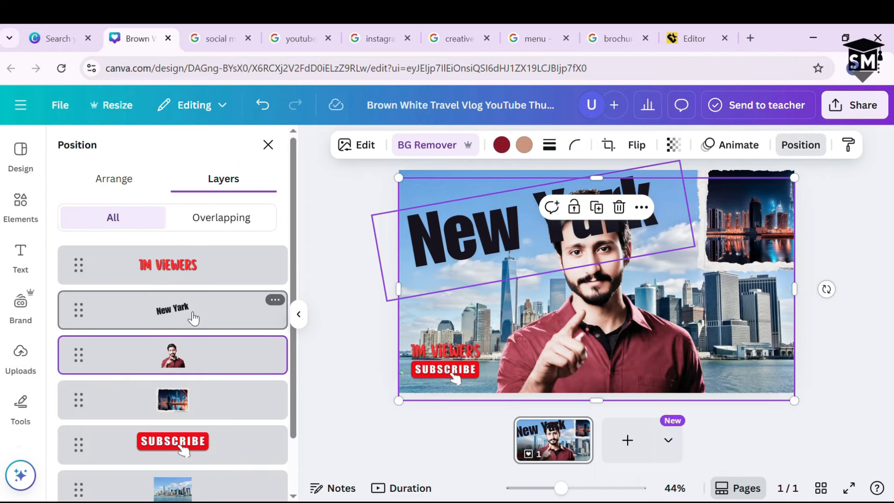
drag(181, 359, 184, 372)
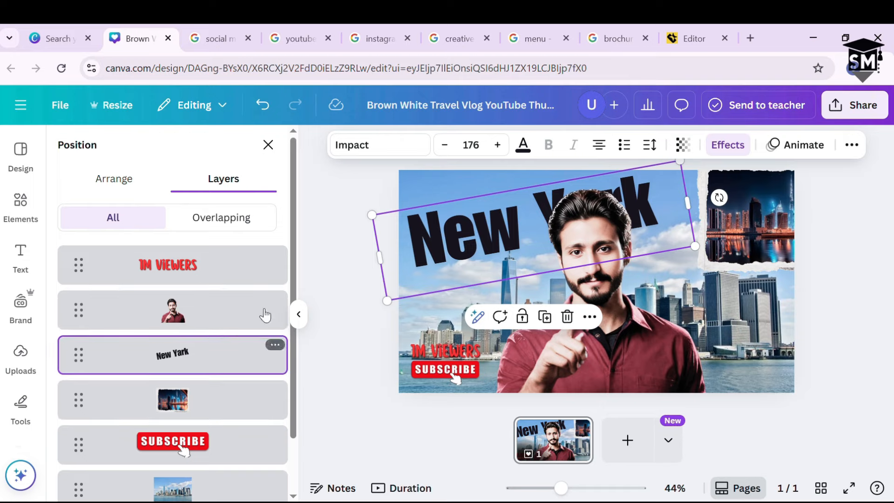
click(641, 286)
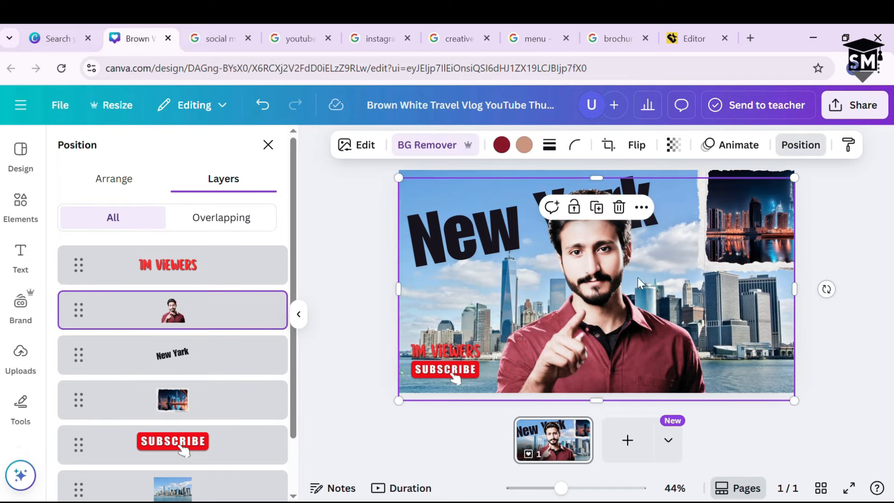
click(268, 145)
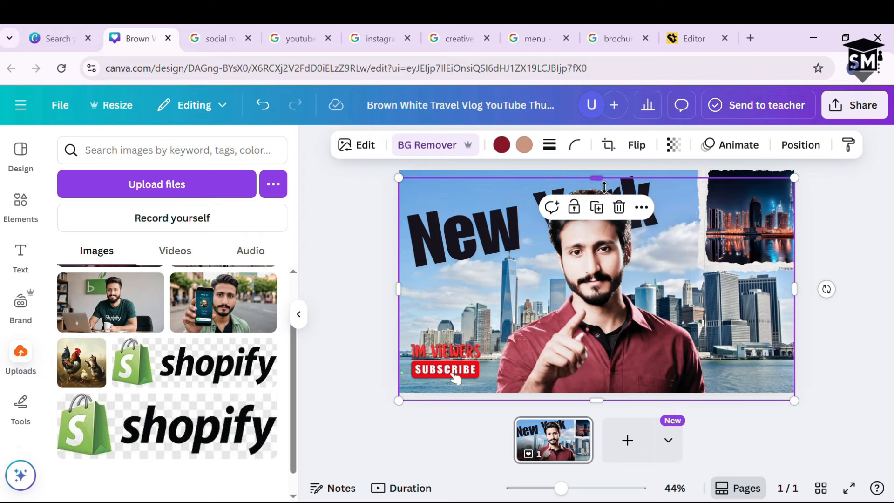
- Shrink the "New Yark" headline to size 136, move it to the page's lower-right corner and extend the cutout's crop to include the whole head
drag(606, 198, 606, 235)
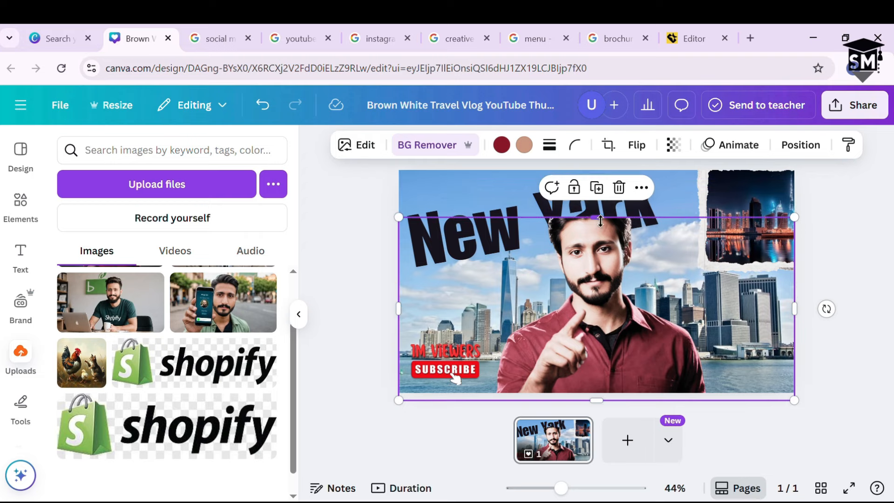
click(657, 211)
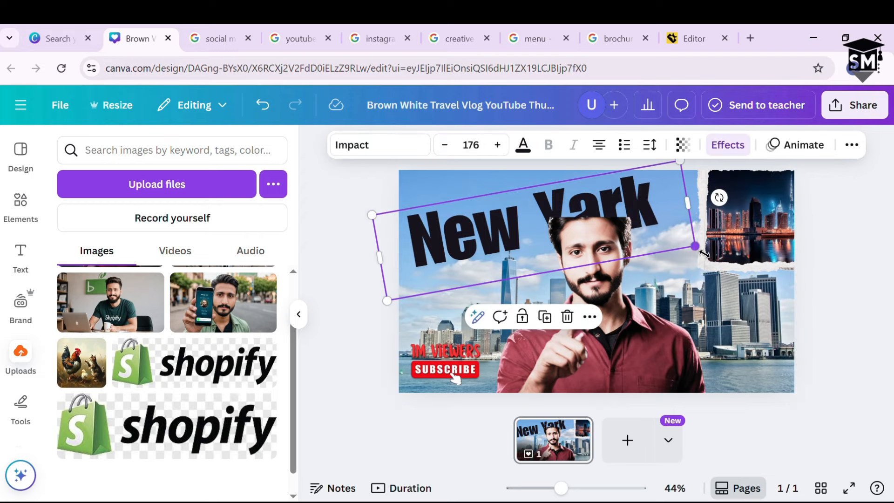
drag(693, 246, 622, 218)
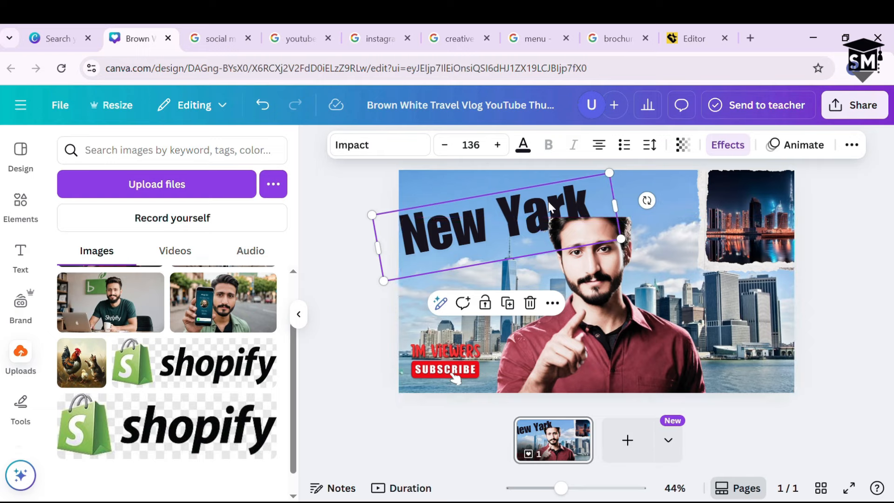
drag(560, 193, 799, 359)
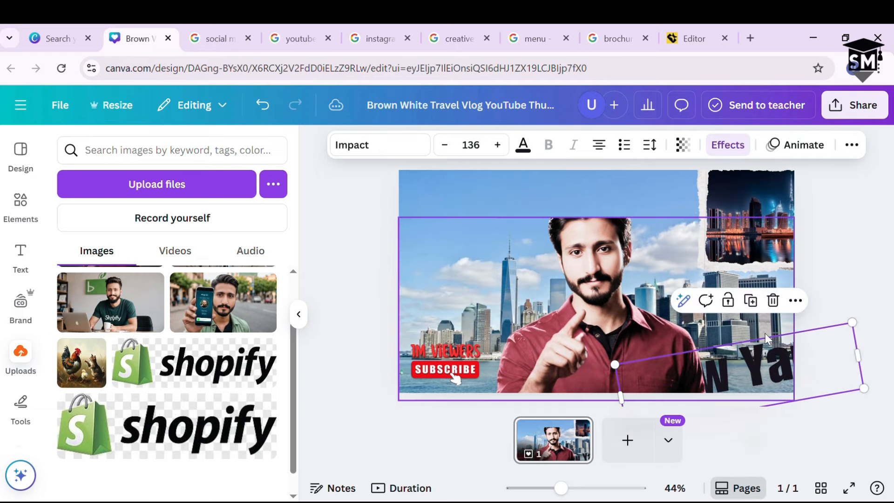
click(576, 246)
drag(598, 209, 598, 170)
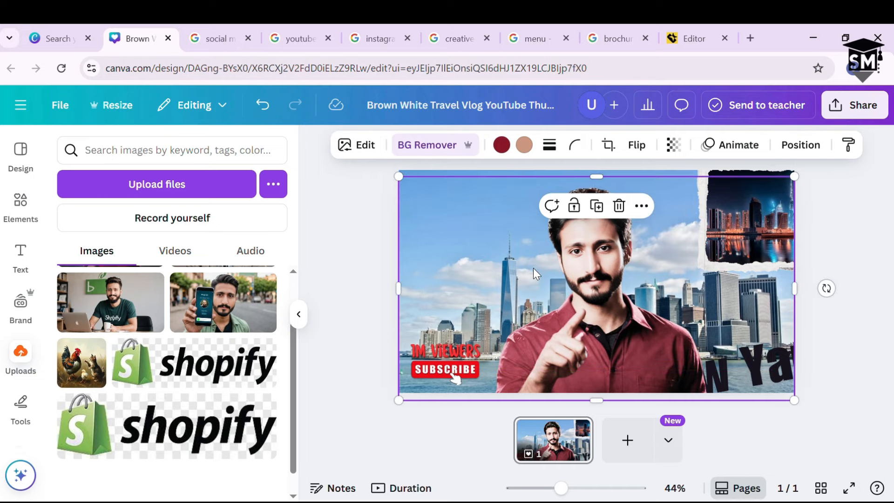
- Apply the Glow shadow effect to the man's cutout and set its intensity to 100
click(364, 145)
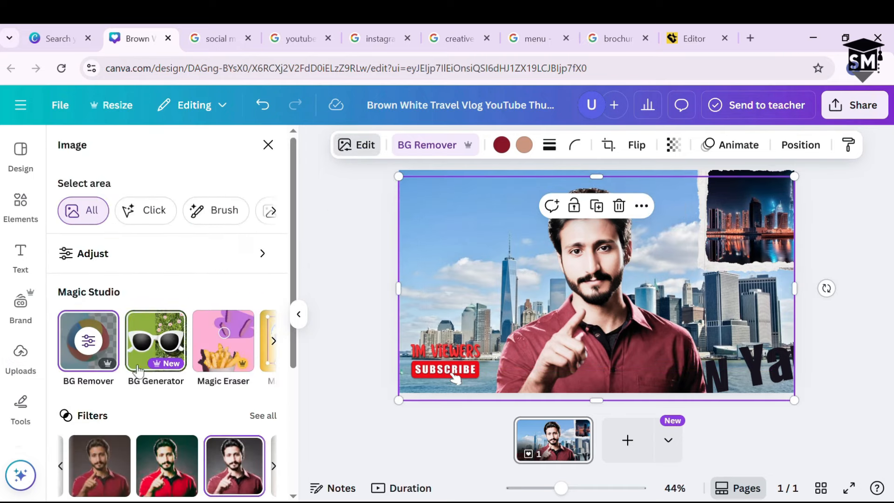
scroll(116, 363, down, 5)
click(87, 461)
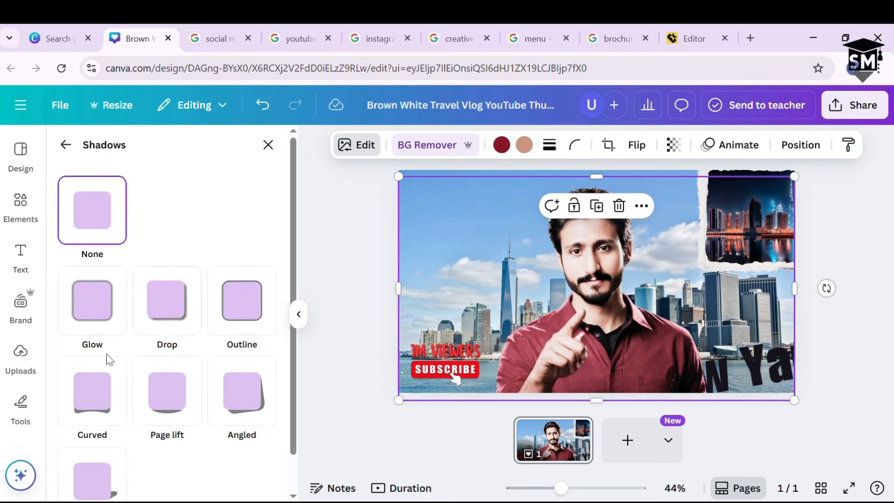
click(103, 304)
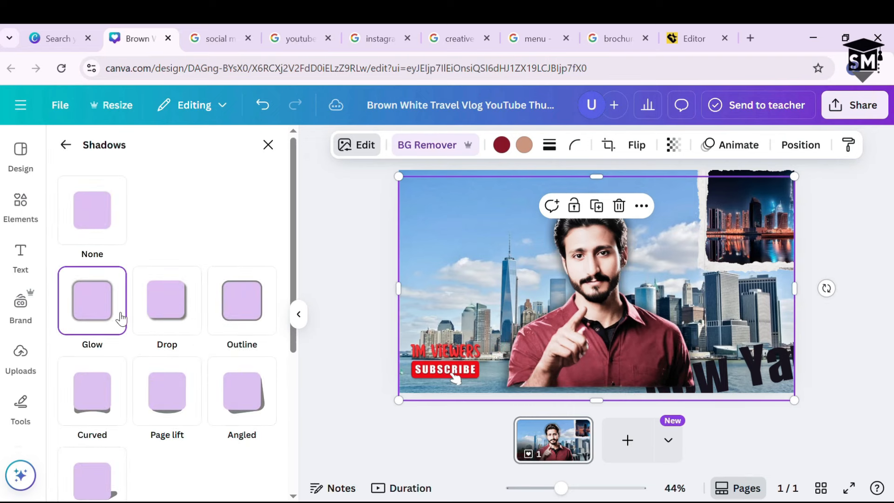
scroll(120, 389, down, 5)
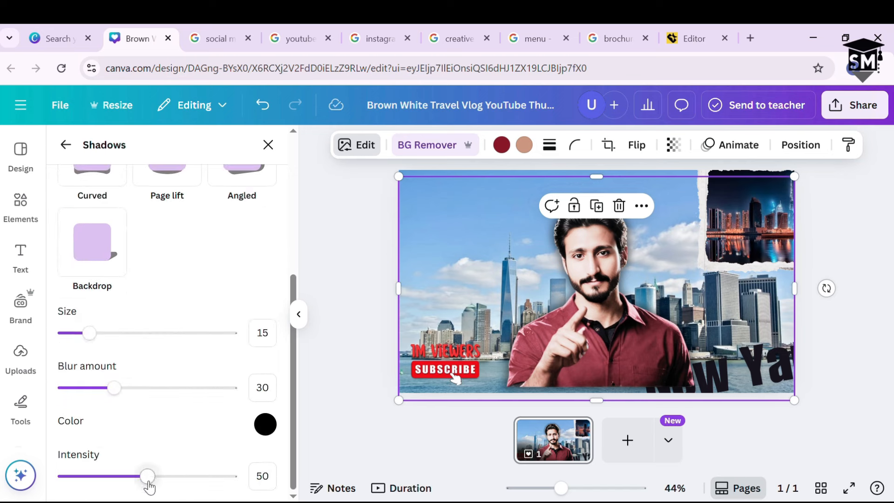
drag(147, 477, 235, 477)
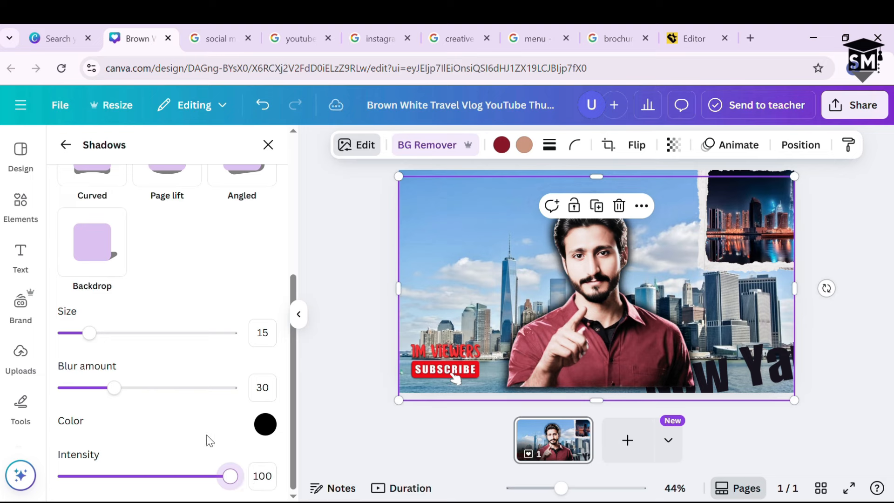
- Try red, cyan, purple and green for the cutout's glow and settle on yellow #EBFF00
scroll(163, 421, up, 3)
scroll(163, 421, down, 3)
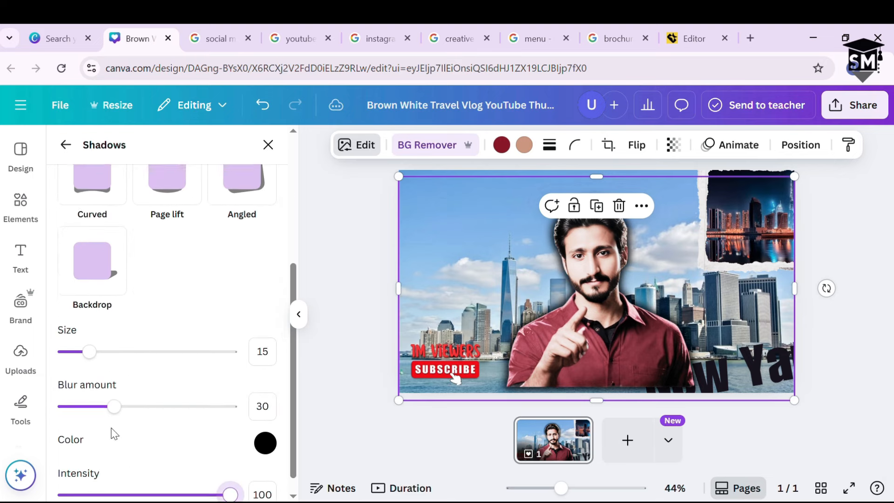
click(273, 431)
drag(360, 336, 499, 263)
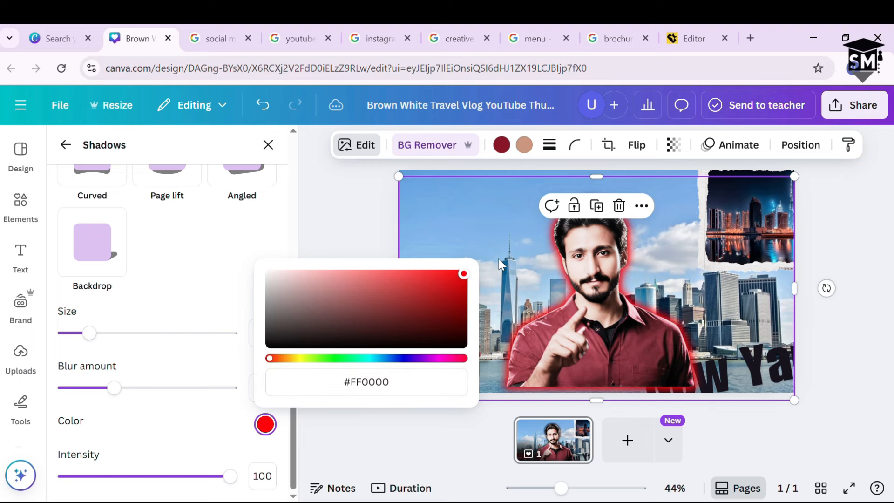
click(306, 358)
click(368, 359)
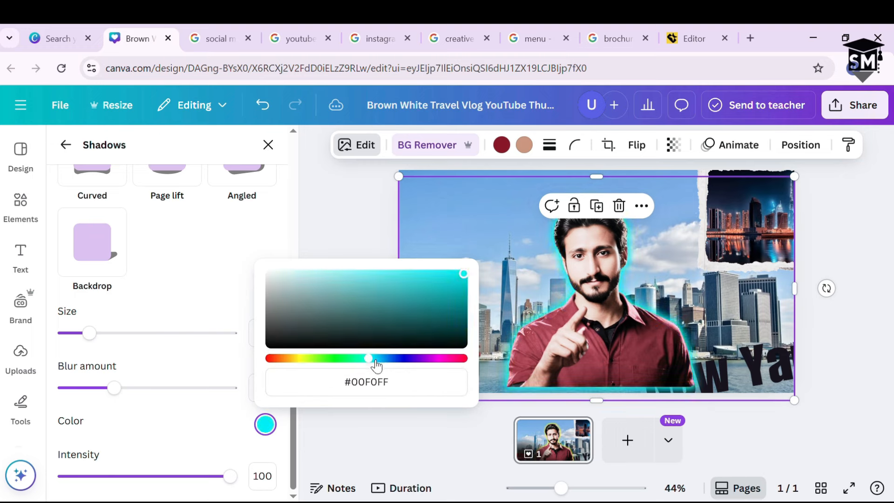
click(423, 361)
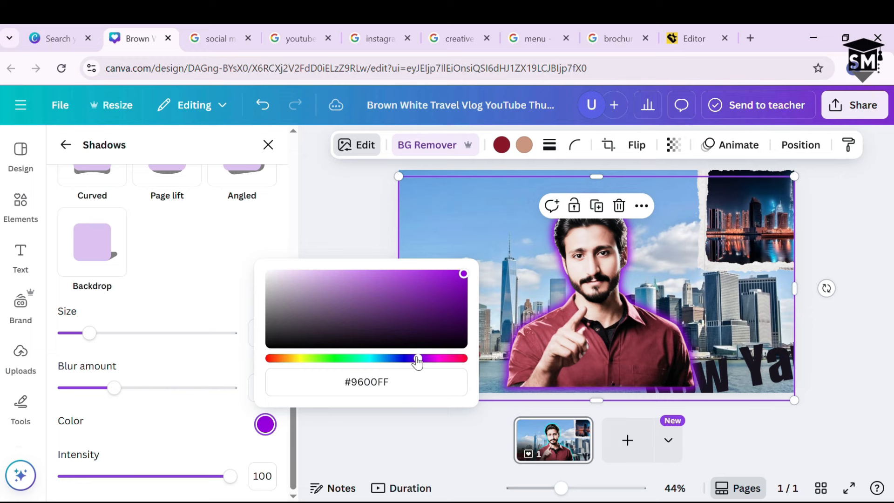
click(361, 359)
click(341, 359)
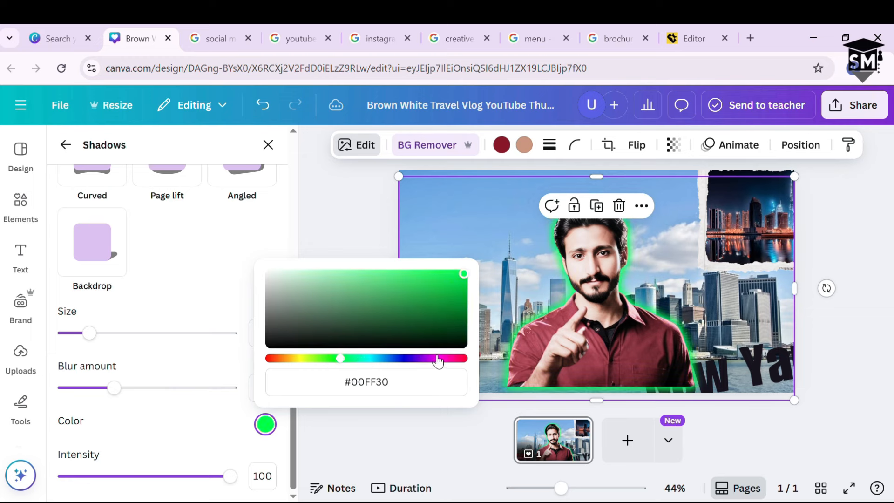
click(303, 359)
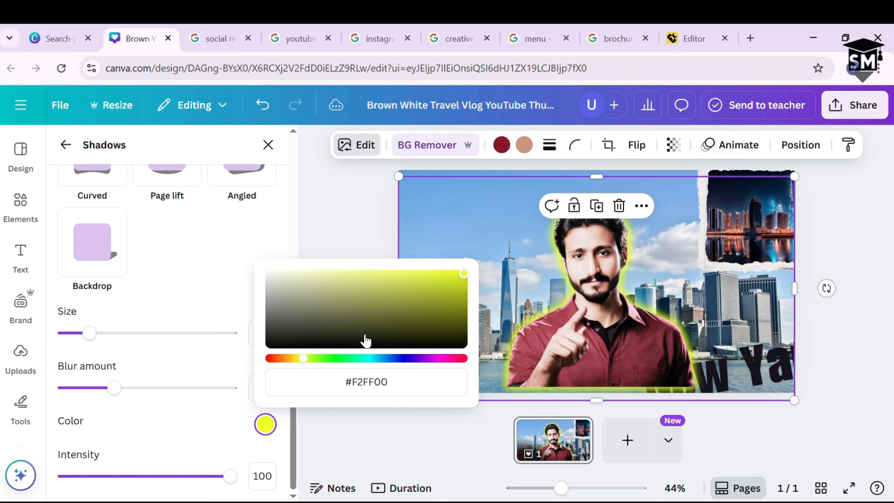
drag(415, 335, 463, 273)
click(369, 358)
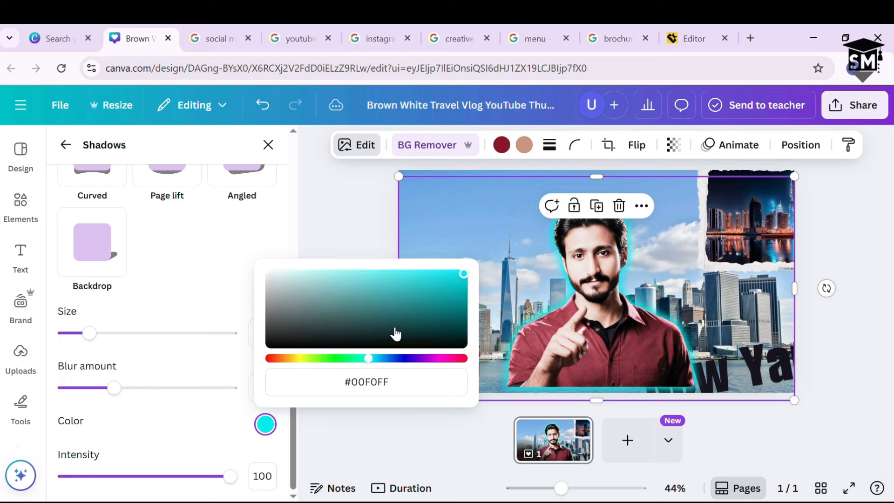
click(306, 358)
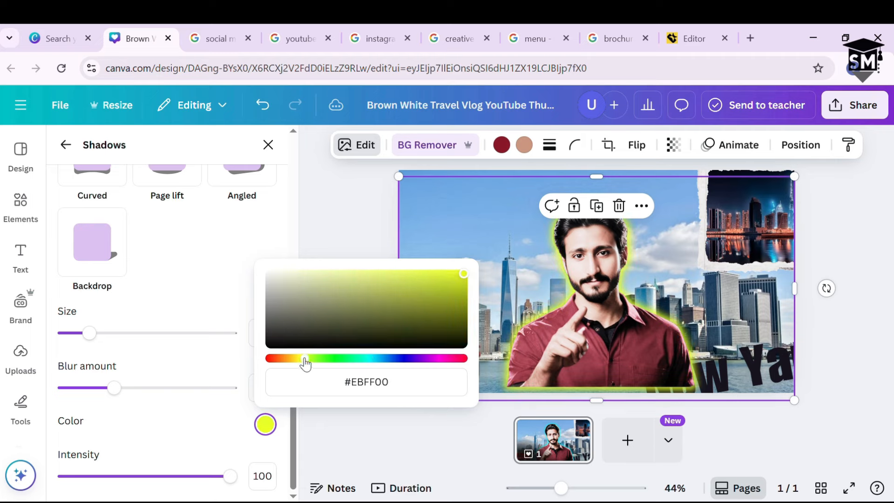
- Set the glow's size to 39 and blur amount to 100, and enlarge the cutout, centring it against the page's bottom edge
drag(91, 333, 4, 394)
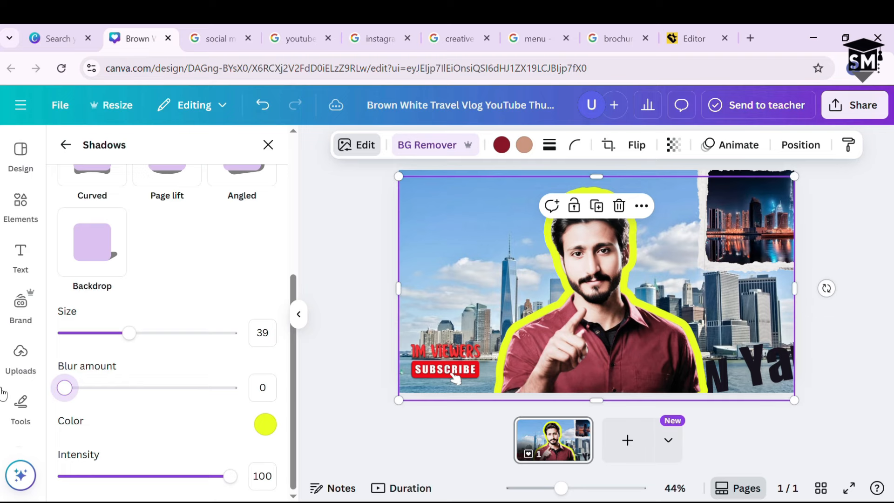
drag(20, 381, 314, 379)
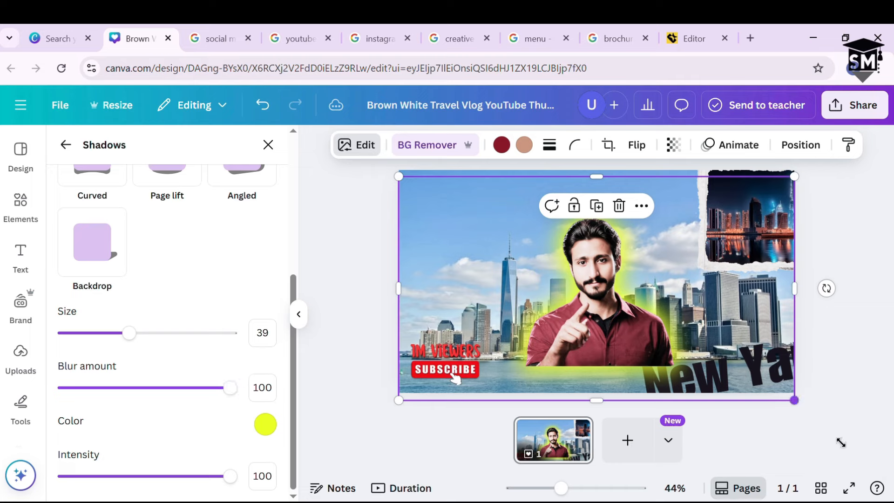
drag(840, 442, 858, 460)
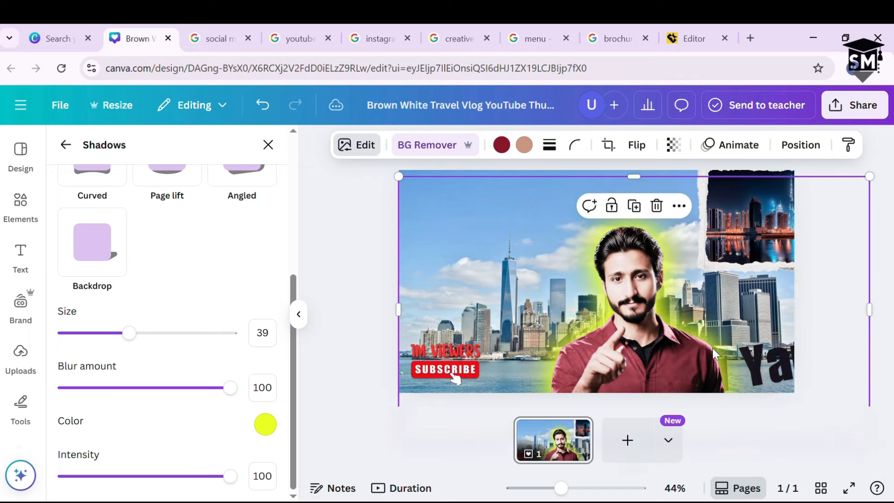
drag(712, 348, 655, 350)
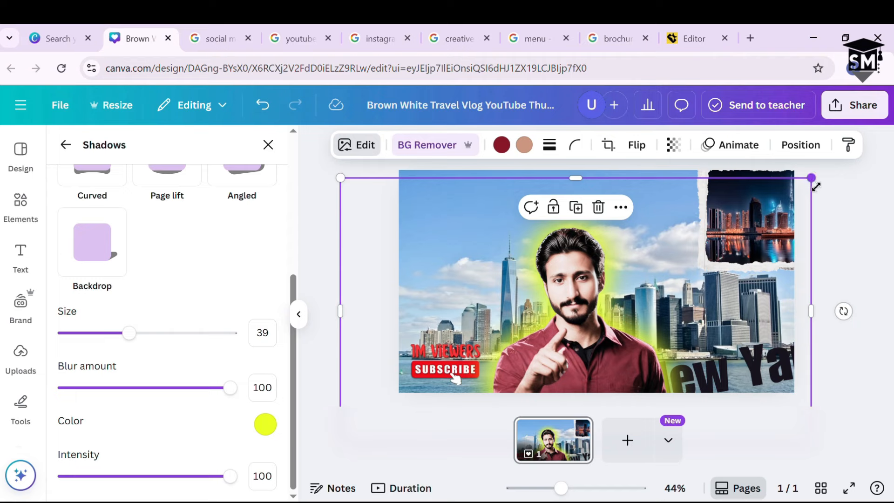
drag(811, 177, 890, 132)
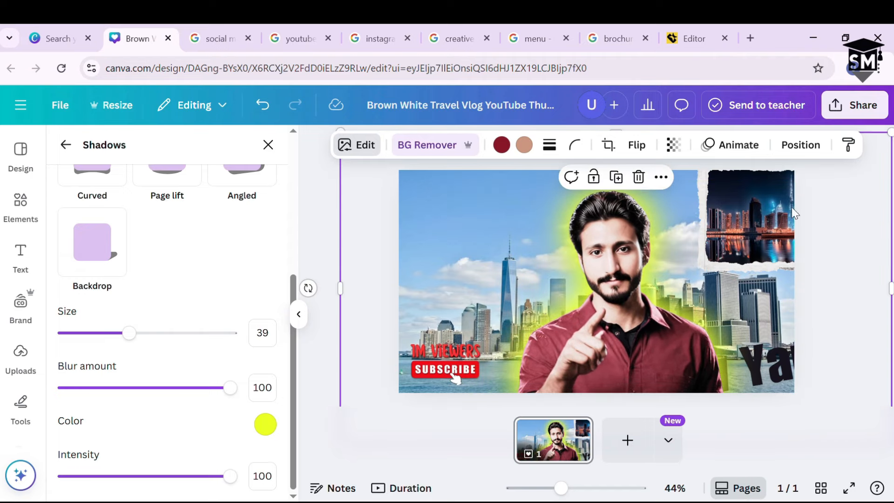
drag(682, 297, 665, 308)
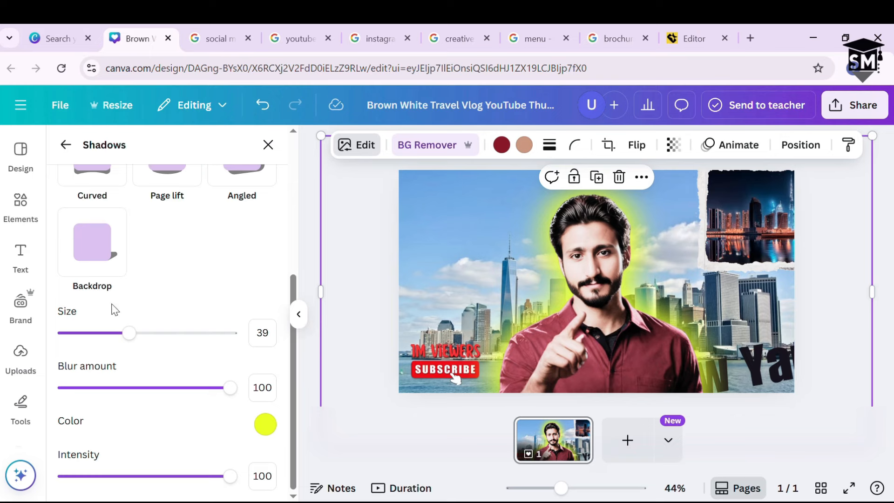
- Try the Outline shadow on the man's cutout, switch back to Glow and set its size to 14
scroll(114, 310, up, 2)
scroll(114, 309, up, 2)
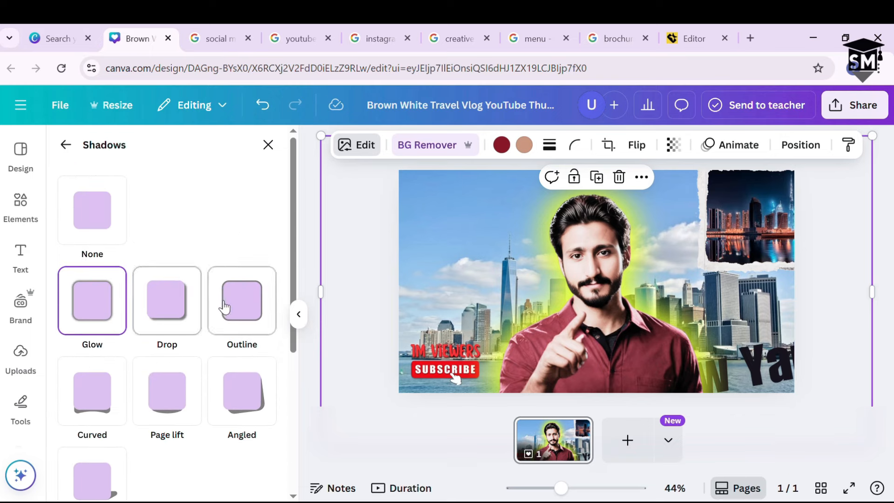
click(248, 305)
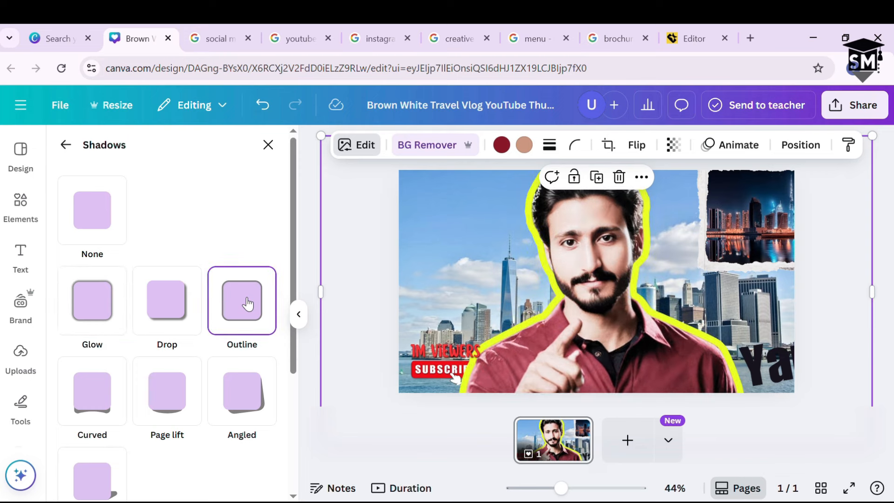
click(84, 316)
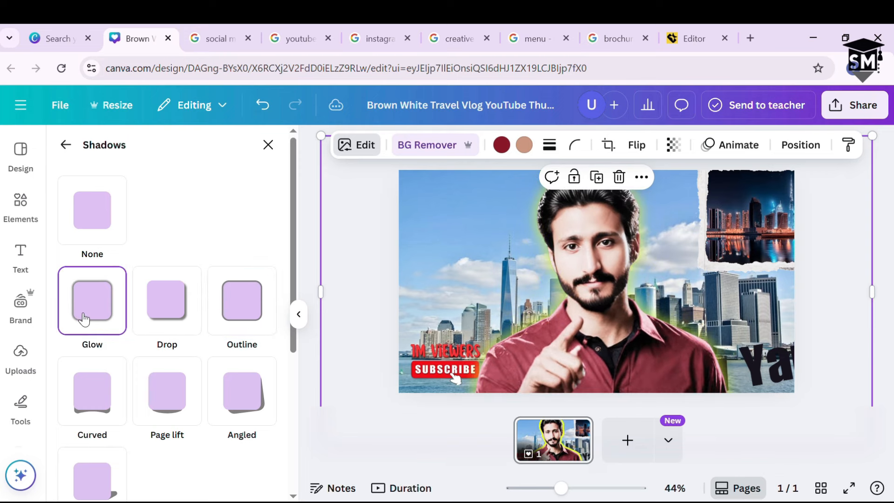
scroll(125, 363, down, 5)
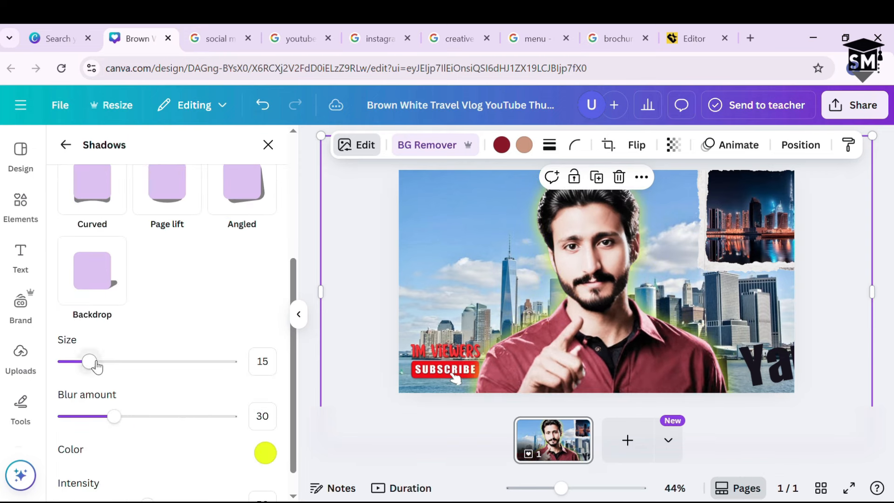
mouse_move(92, 363)
mouse_down()
mouse_move(120, 364)
mouse_move(89, 365)
mouse_up()
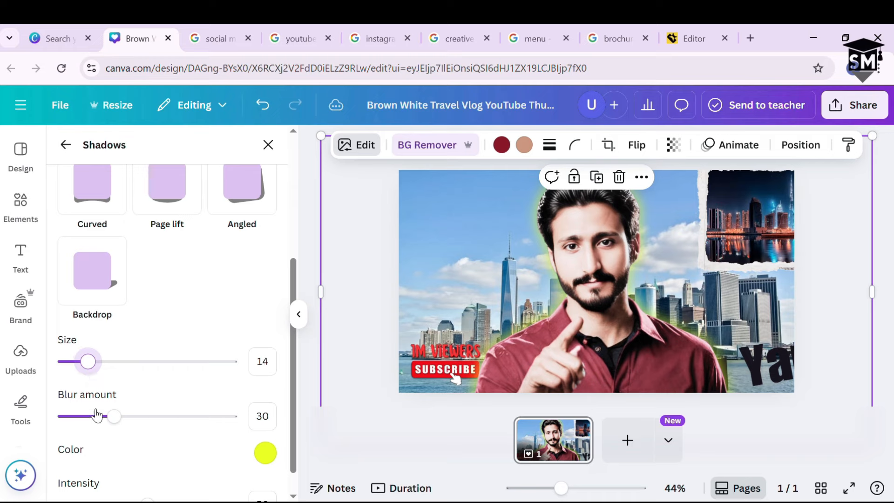
- Set the cutout glow's blur amount to 33 and intensity to 100, and shift the cutout slightly right and down on the page
mouse_move(120, 422)
mouse_down()
mouse_move(136, 416)
mouse_move(119, 416)
mouse_up()
scroll(108, 419, down, 1)
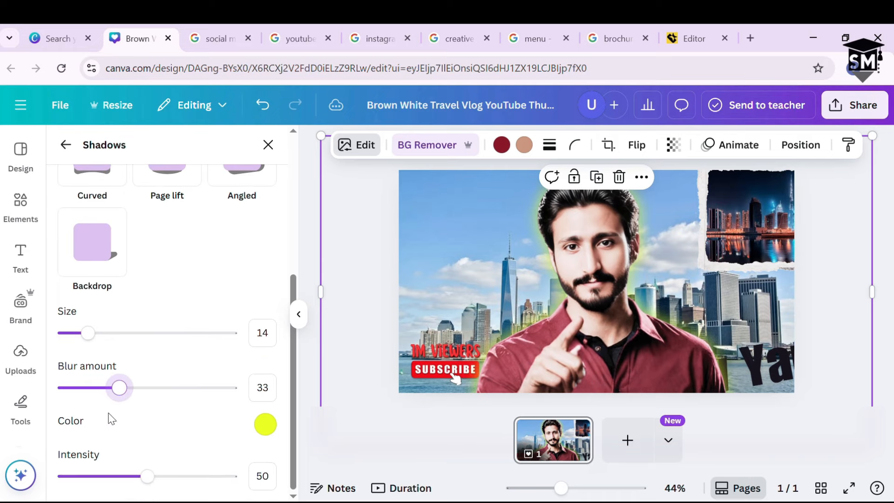
drag(147, 476, 313, 478)
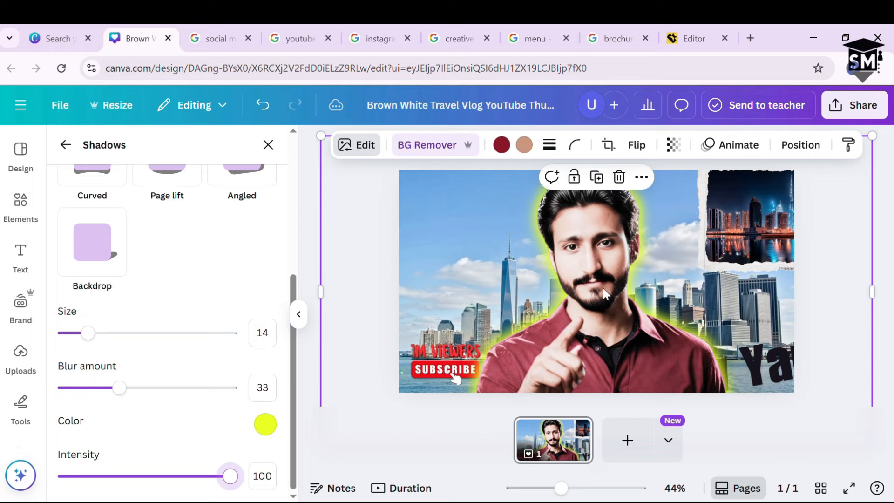
drag(607, 294, 631, 304)
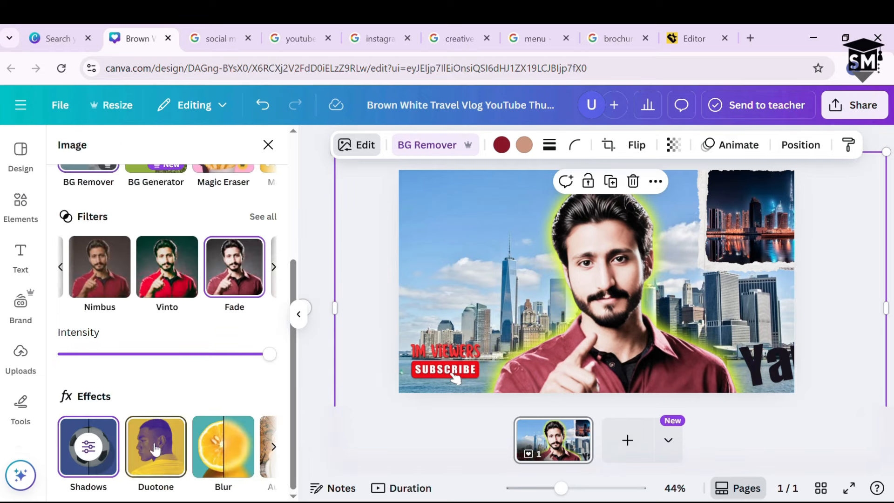
- Apply the Face Retouch effect to the man's cutout, try Smooth skin at 100, and settle on 18
click(274, 448)
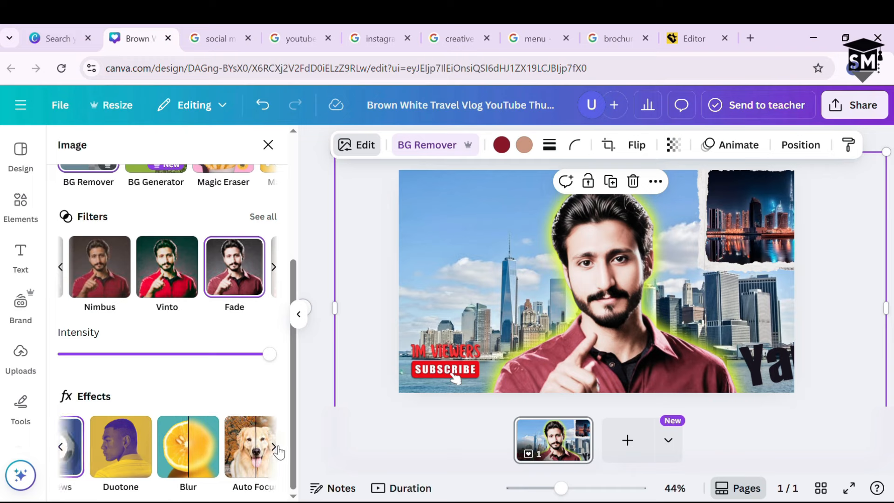
click(277, 448)
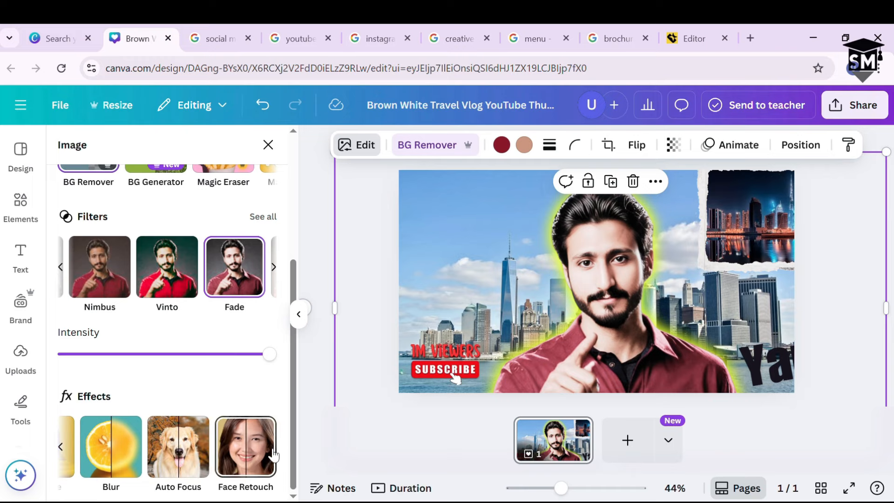
click(239, 447)
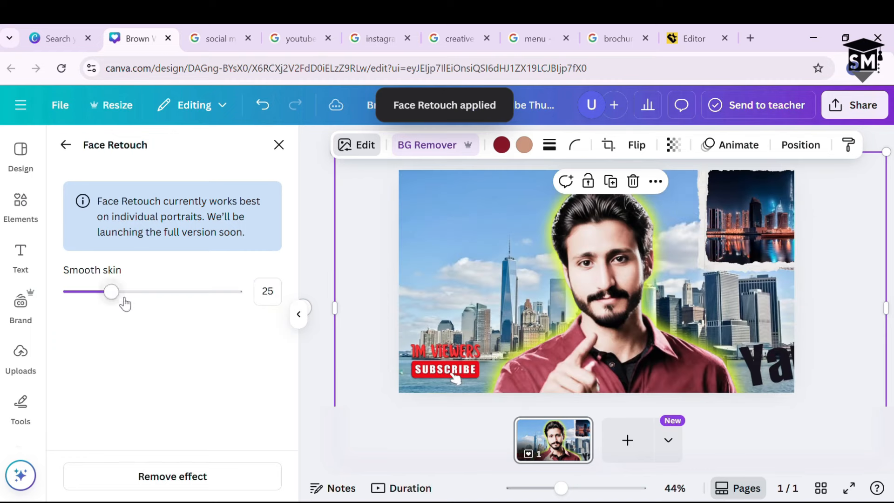
drag(118, 299, 353, 291)
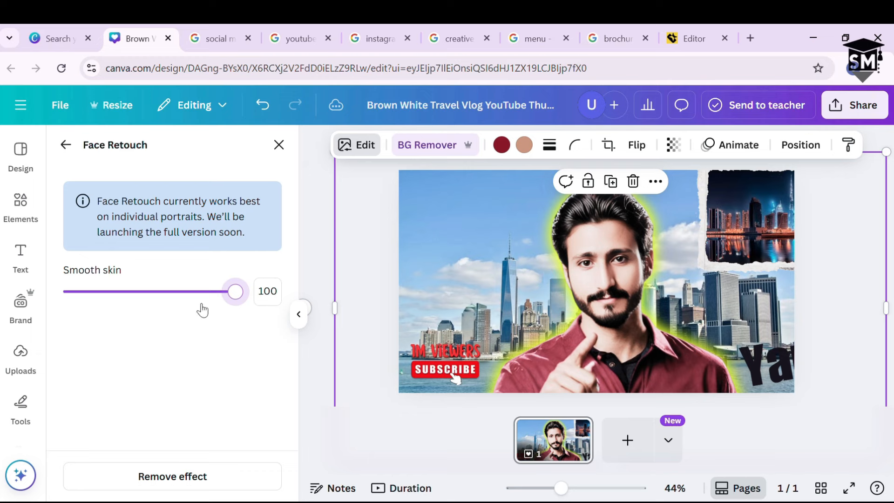
drag(236, 291, 105, 300)
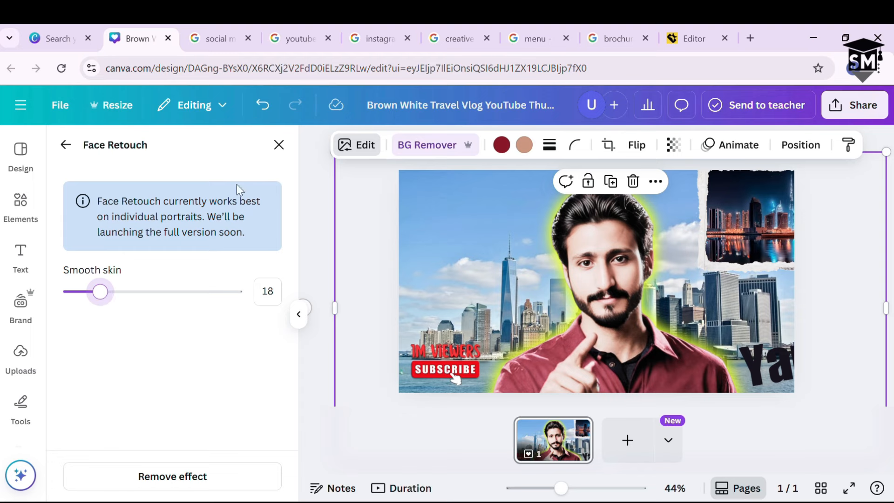
click(277, 147)
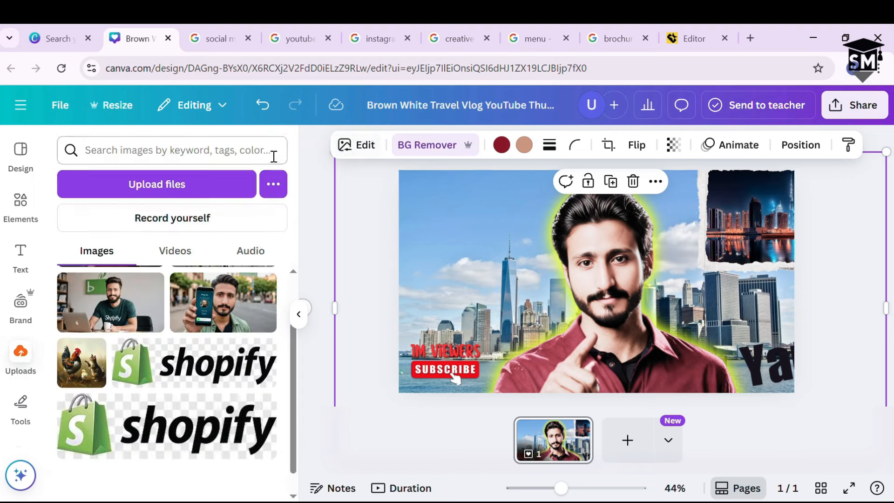
click(323, 229)
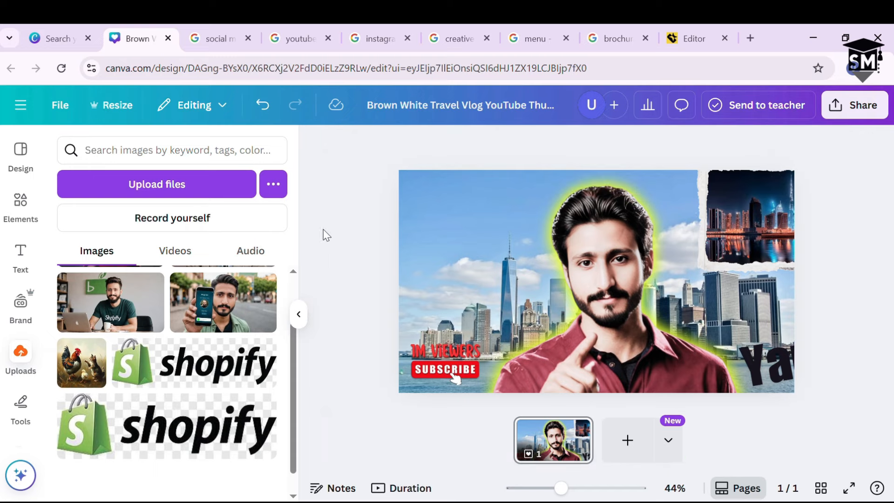
- Show the page's layers and move the "New Yark" text to the top of the stack, above the man's cutout
click(780, 354)
right_click(732, 323)
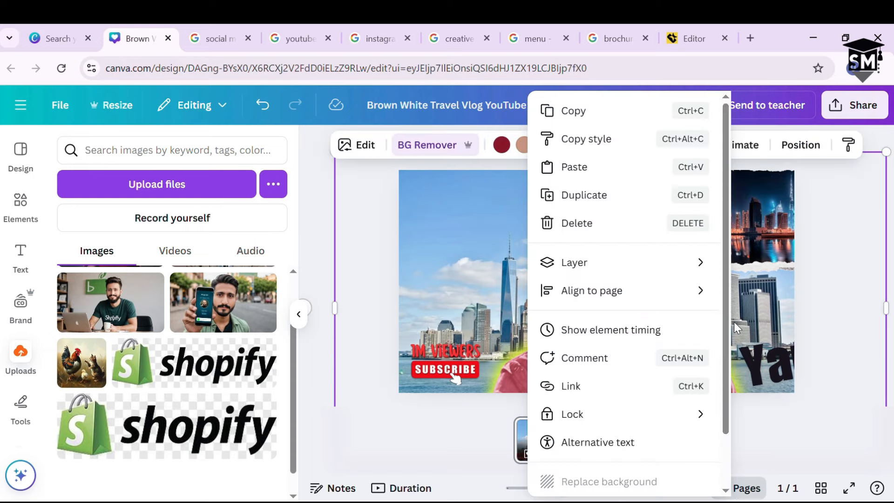
mouse_move(657, 273)
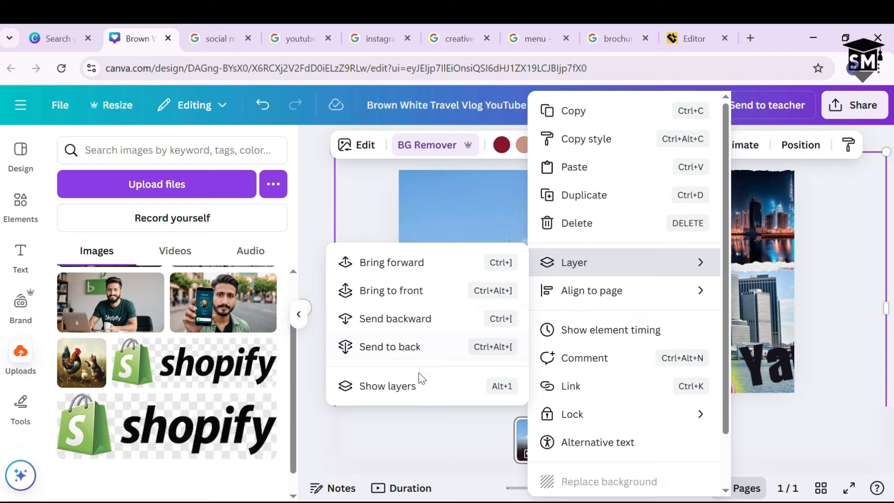
click(421, 385)
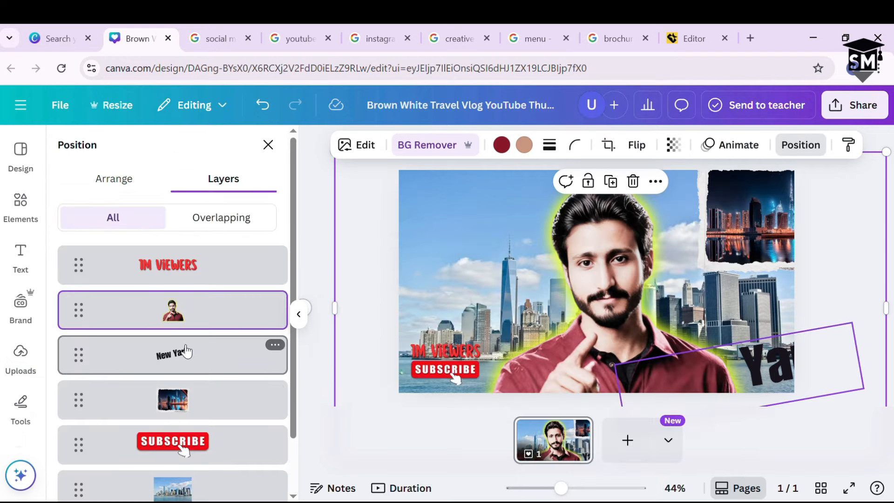
drag(184, 360, 189, 254)
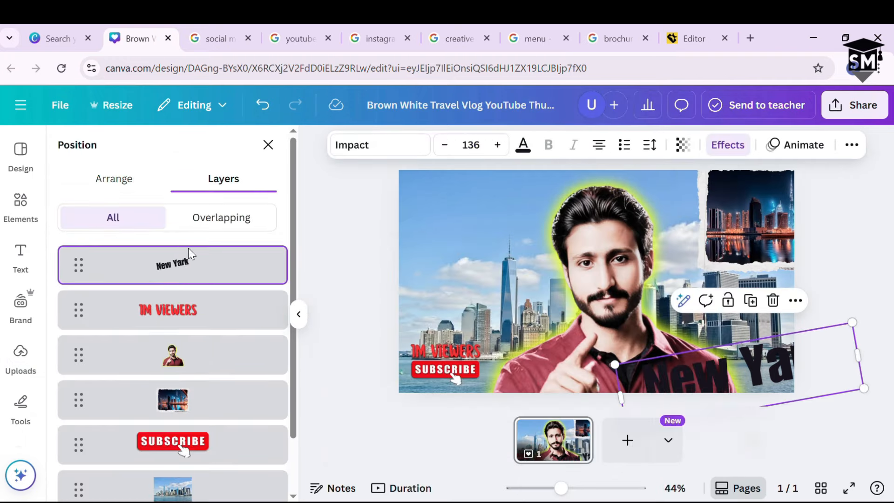
- Straighten the "New Yark" headline, enlarge it to font size 198 and centre it over the man's chest near the page's bottom edge
drag(762, 382, 628, 345)
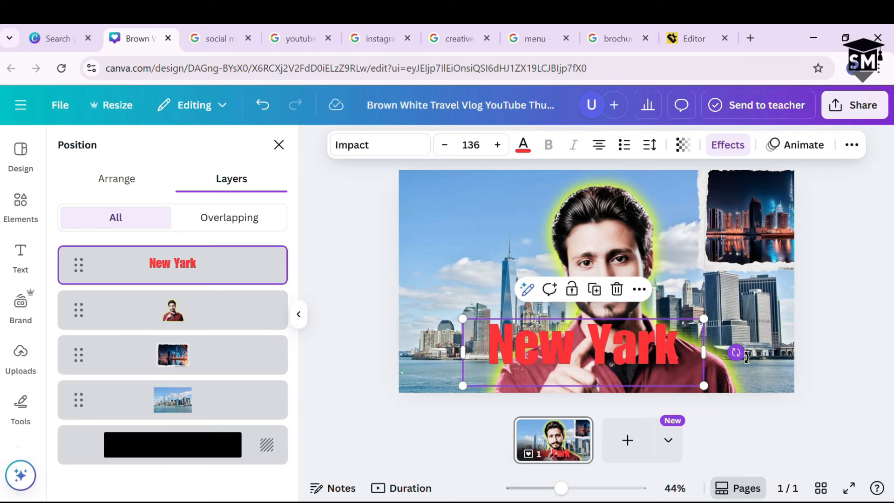
mouse_move(745, 356)
mouse_down()
mouse_move(735, 405)
mouse_move(731, 345)
mouse_move(748, 356)
mouse_up()
drag(704, 385, 729, 392)
drag(805, 400, 831, 394)
drag(768, 368, 740, 368)
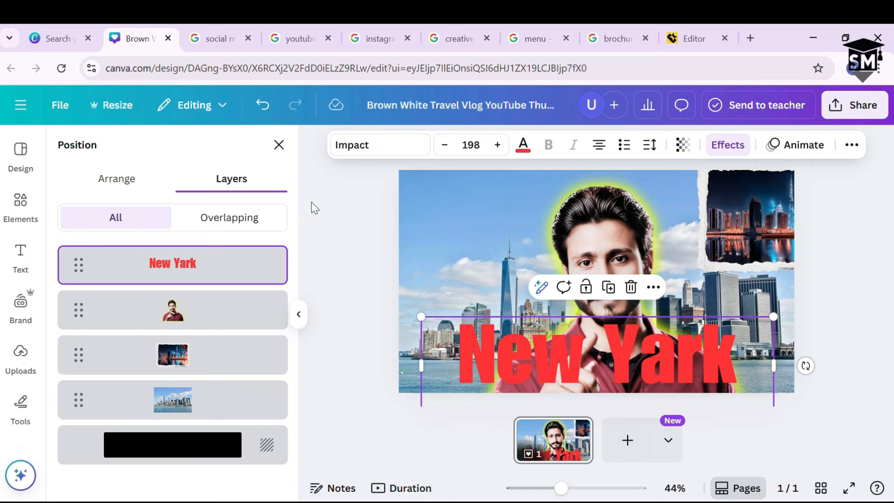
click(279, 145)
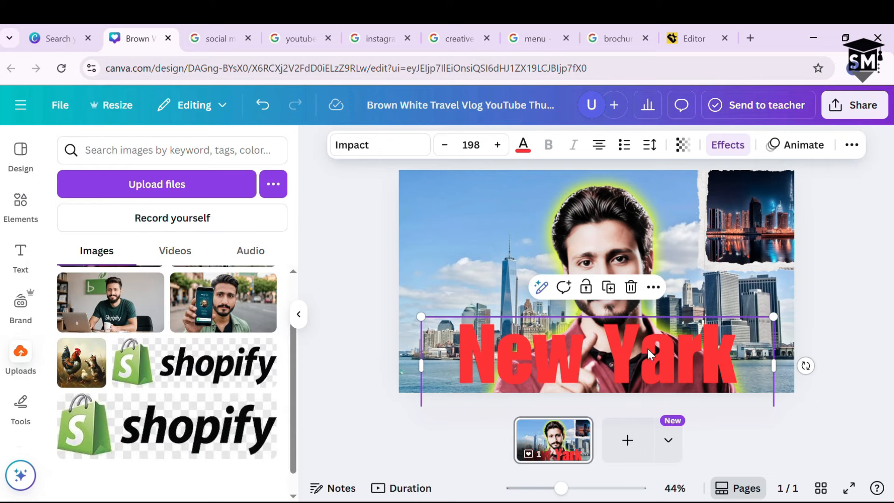
click(342, 288)
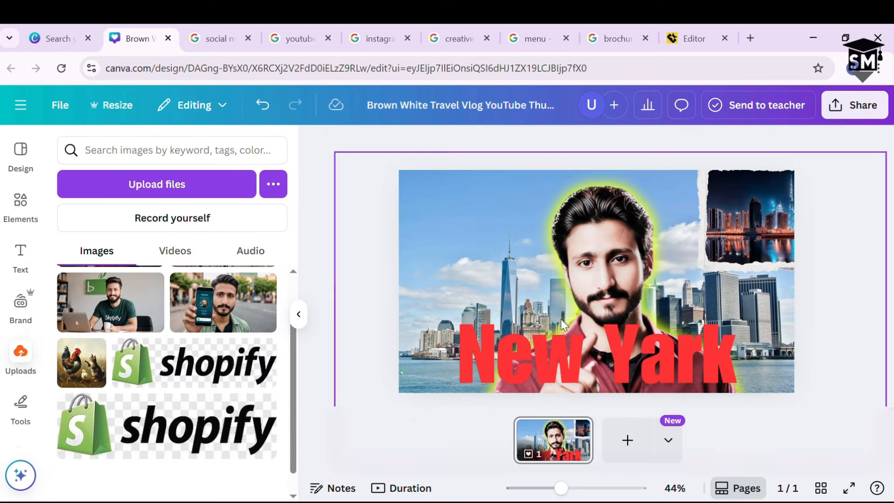
- Try the Lift effect at intensity 100 and the Shadow effect on the "New Yark" headline, and switch the style back to None
click(674, 348)
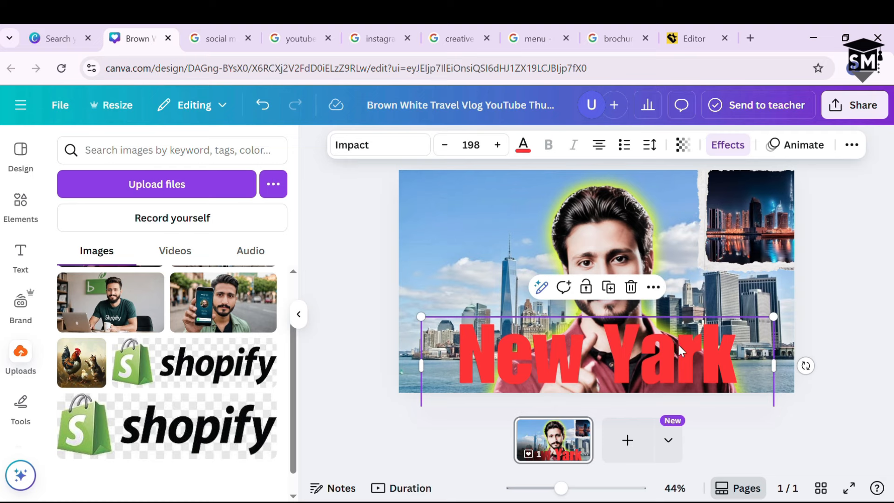
click(728, 145)
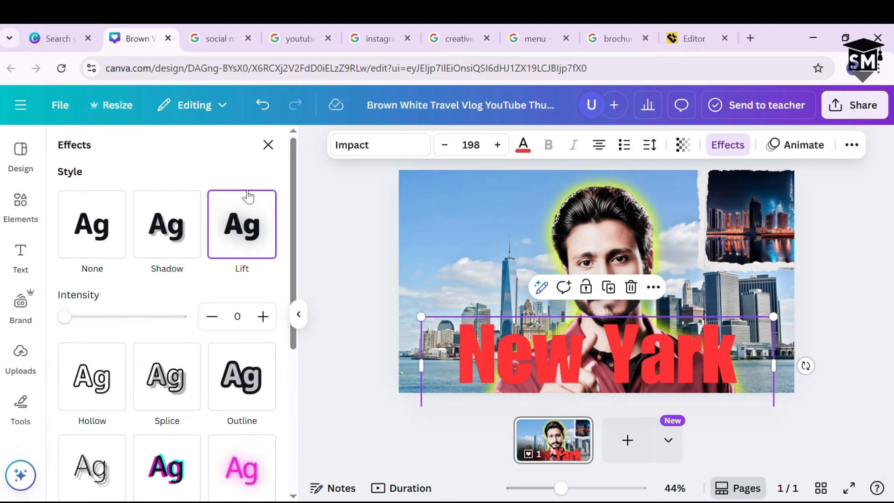
click(241, 233)
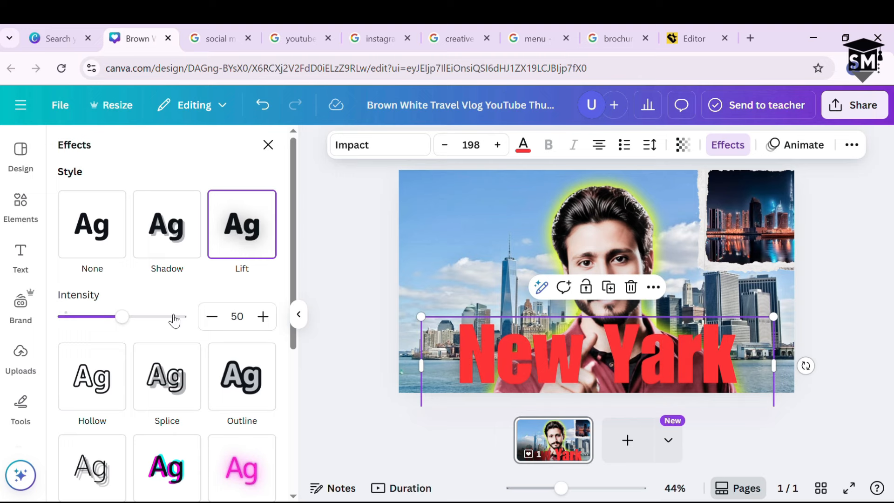
drag(131, 323, 188, 323)
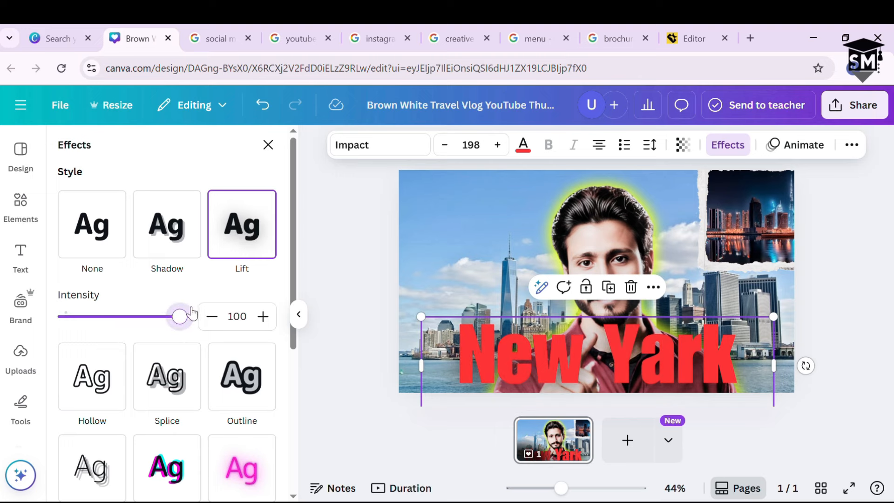
click(173, 238)
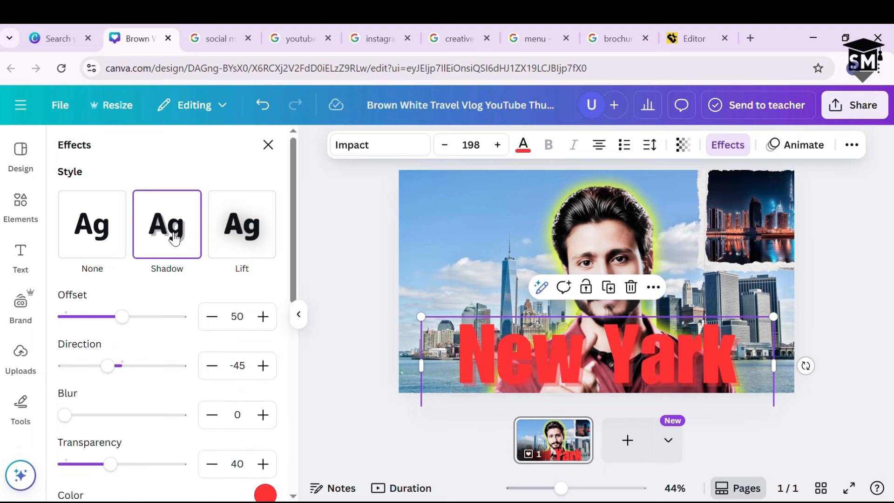
click(99, 227)
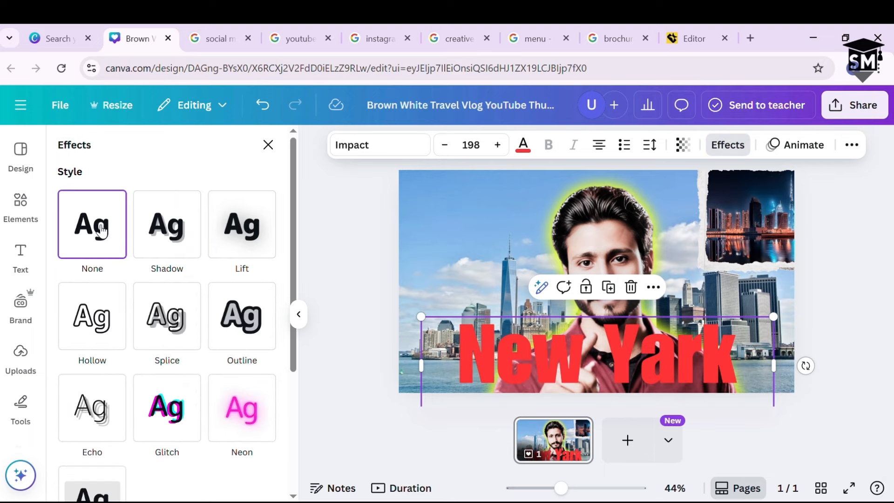
- Try the Hollow, Splice and Outline text effects on the "New Yark" headline
scroll(101, 229, down, 2)
click(110, 260)
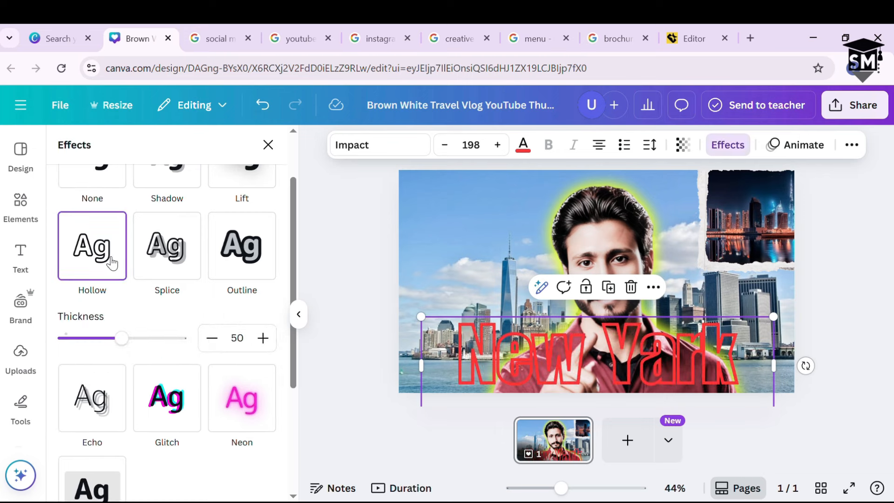
click(175, 296)
click(236, 250)
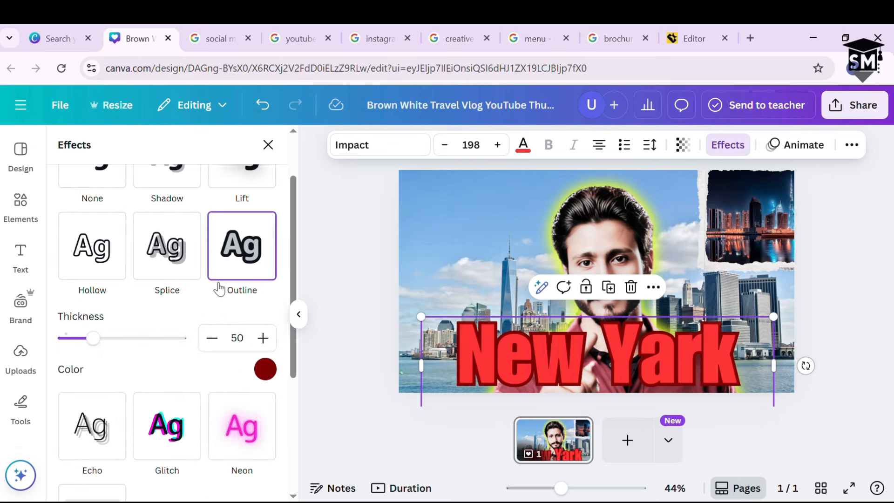
scroll(186, 326, down, 2)
scroll(184, 330, down, 3)
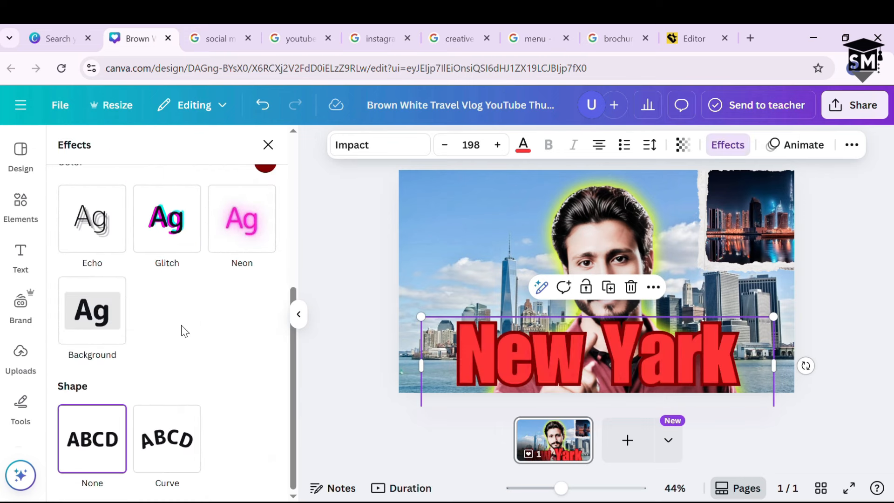
- Try the Neon effect with the Curve shape on the "New Yark" headline, and set the shape back to None
click(241, 240)
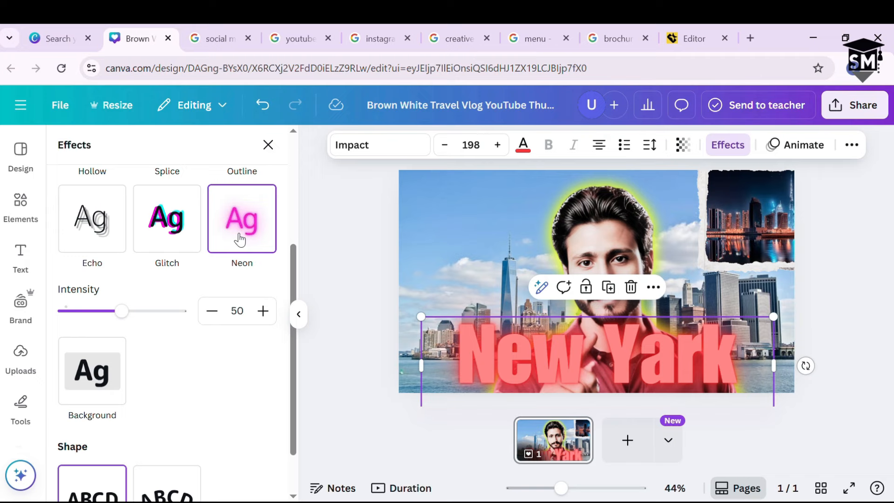
scroll(122, 380, down, 2)
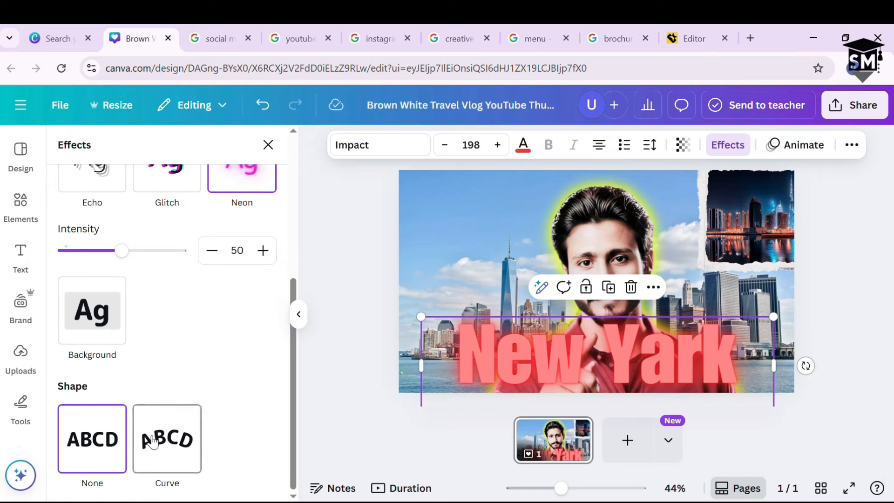
click(152, 442)
drag(646, 362, 653, 304)
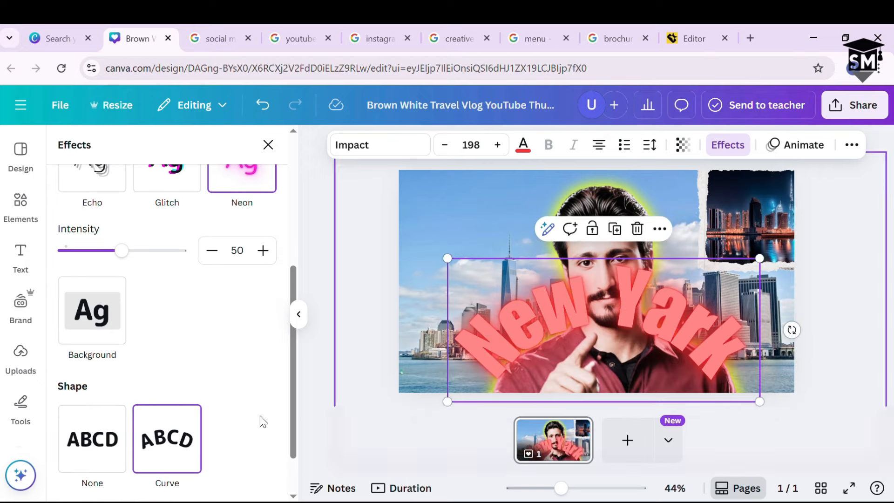
click(88, 443)
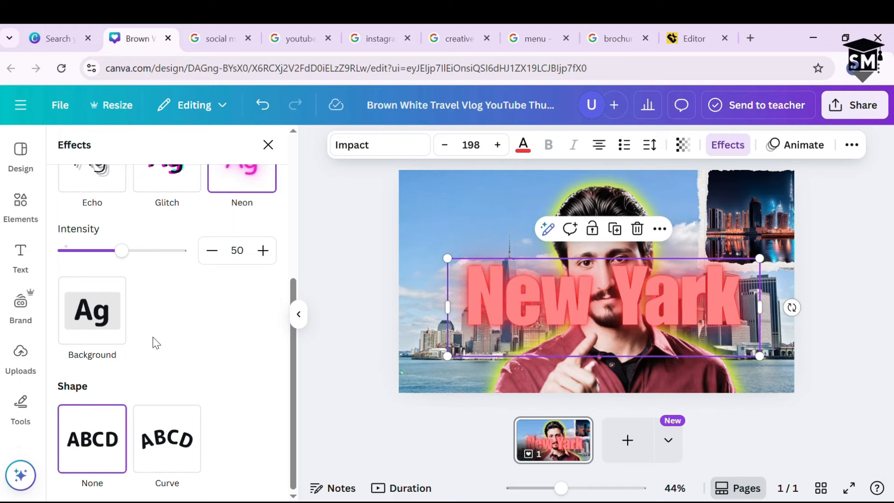
- Apply the Background effect to the "New Yark" headline, shrink it to font size 133 and centre it near the page's bottom edge
scroll(182, 344, up, 5)
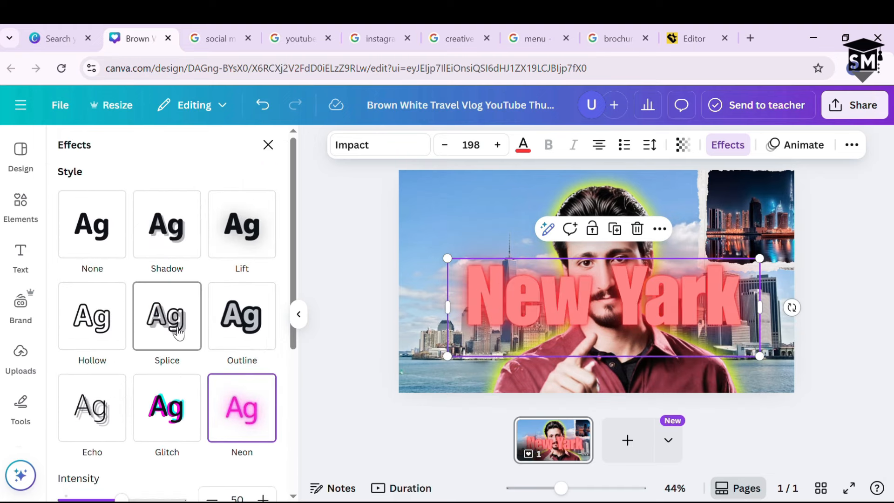
scroll(180, 339, down, 5)
click(99, 330)
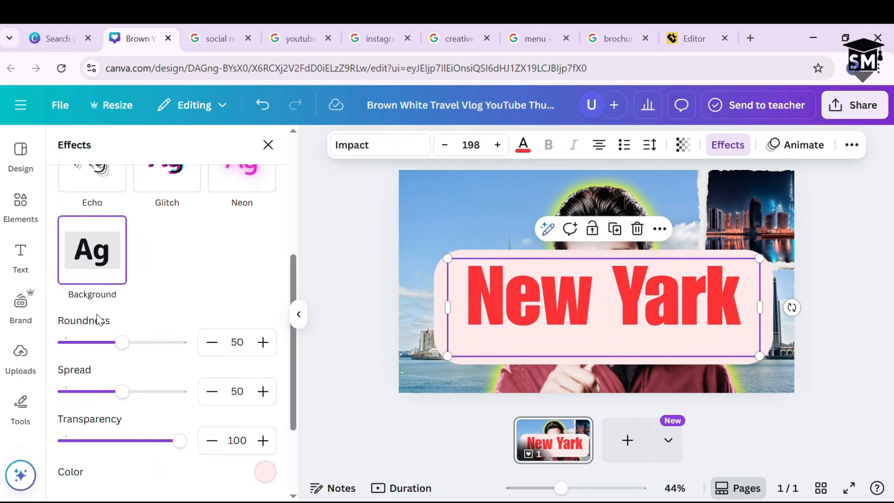
scroll(186, 343, up, 5)
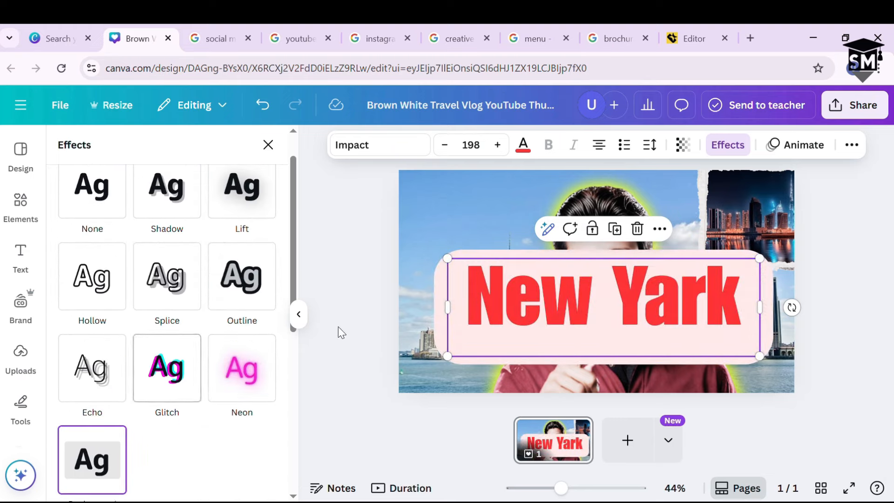
drag(768, 266, 657, 290)
drag(598, 332, 630, 342)
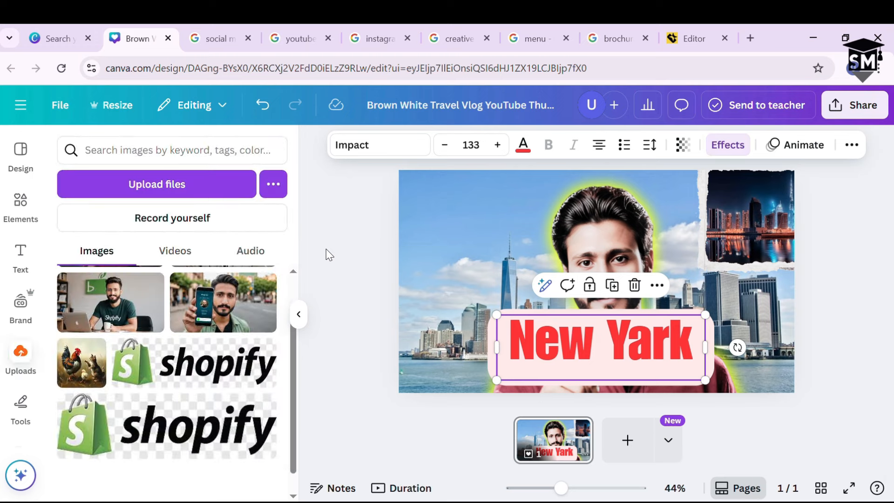
- Move the "New Yark" headline down to the page's bottom edge and try its transparency setting, leaving it at 100
mouse_move(632, 363)
mouse_down()
mouse_move(555, 343)
mouse_move(771, 327)
mouse_move(624, 373)
mouse_move(634, 369)
mouse_up()
click(695, 147)
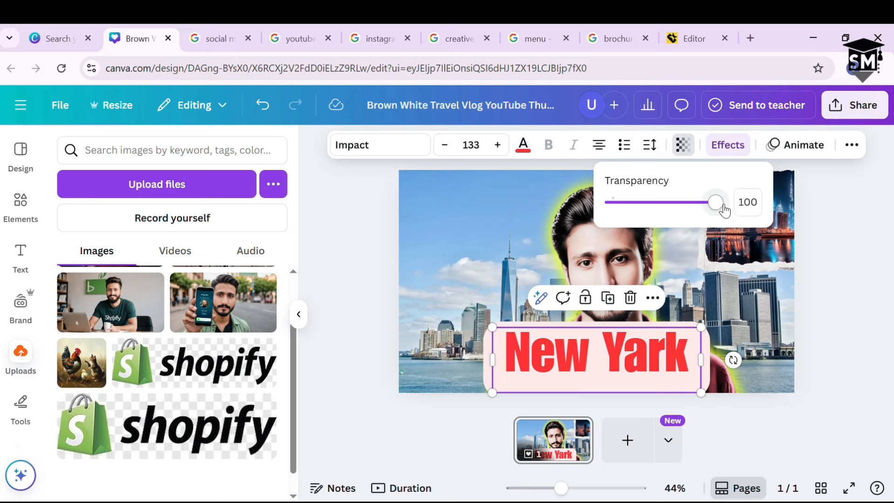
drag(725, 210, 743, 202)
- Set the headline's line spacing to 1.4 and break "New Yark" onto two lines
click(656, 152)
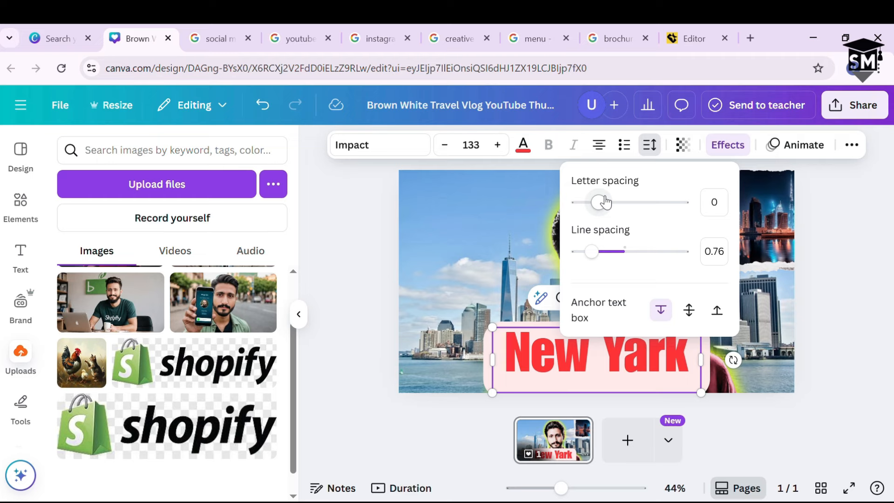
mouse_move(605, 202)
mouse_down()
mouse_move(699, 192)
mouse_move(565, 213)
mouse_move(599, 202)
mouse_up()
click(720, 205)
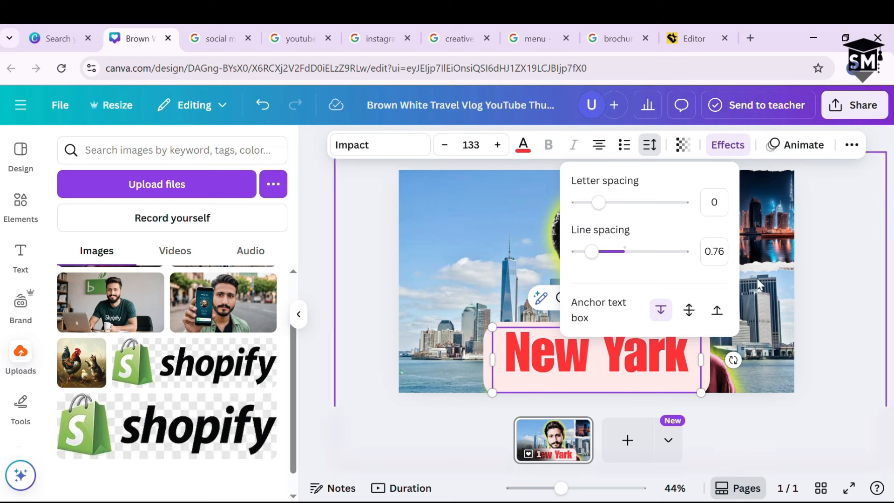
drag(592, 253, 625, 260)
click(599, 345)
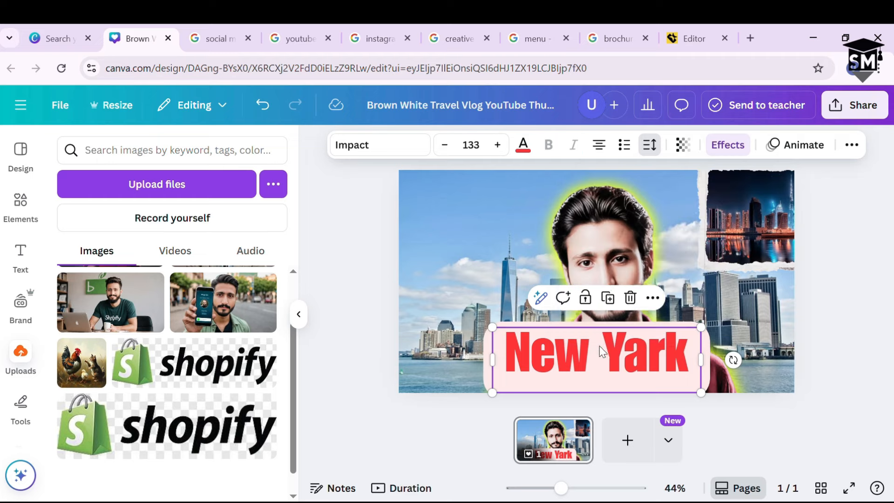
key(Return)
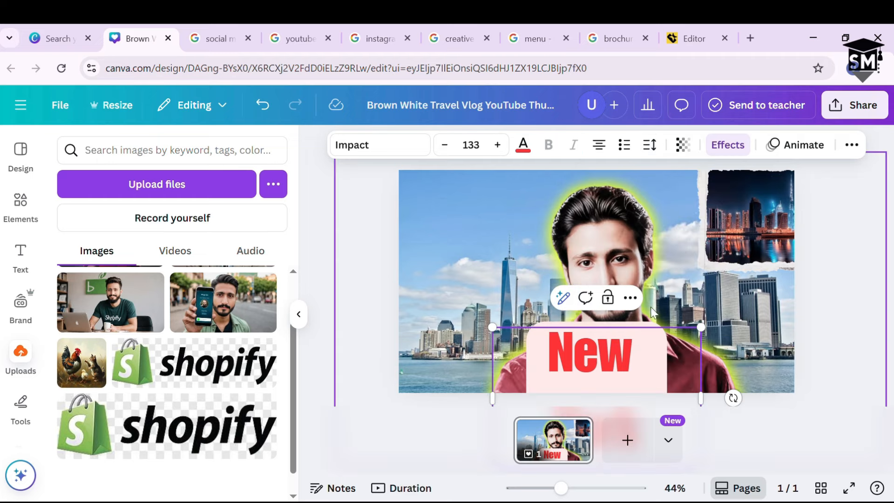
- Try moving the two-line headline and the portrait and adjusting the headline's line spacing, and undo these changes
click(671, 365)
drag(635, 294, 582, 239)
click(638, 359)
click(650, 145)
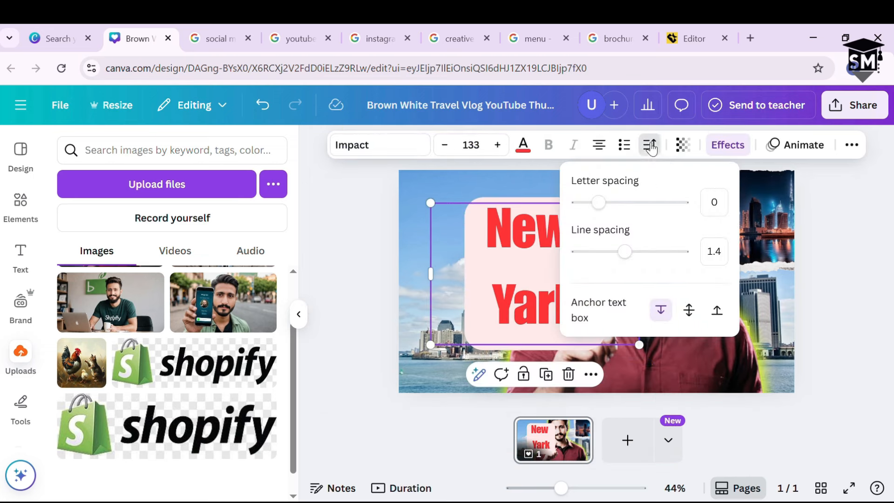
mouse_move(637, 262)
mouse_down()
mouse_move(694, 263)
mouse_move(600, 266)
mouse_move(634, 266)
mouse_up()
click(264, 110)
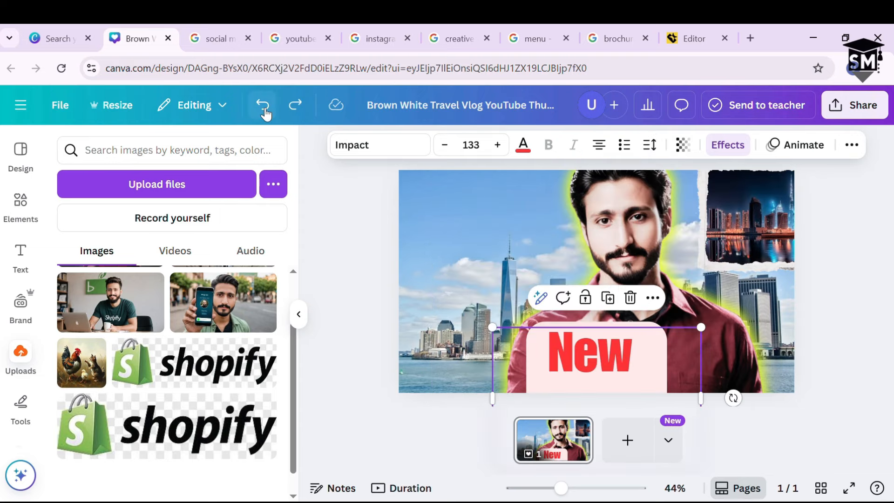
click(263, 110)
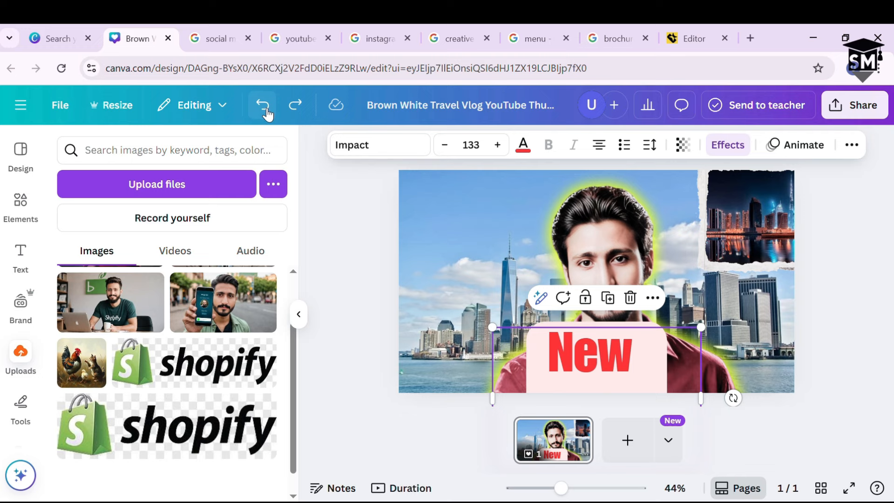
click(265, 110)
- Try the bulleted list style on the headline, make it a numbered list and align its text to the right
click(626, 145)
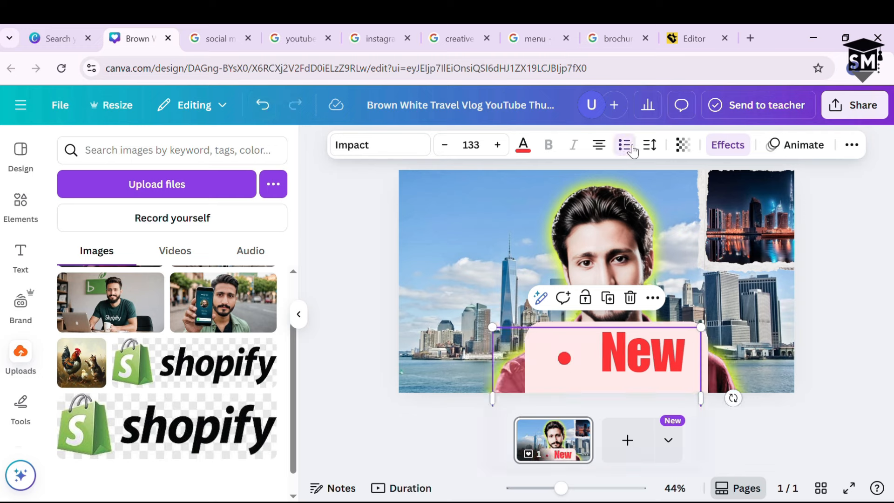
click(627, 147)
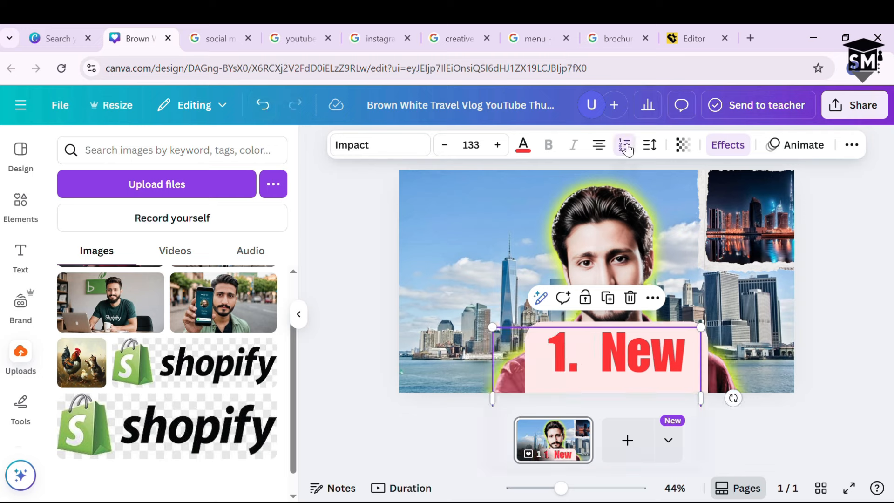
click(626, 146)
click(626, 146)
click(626, 146)
click(599, 145)
click(599, 146)
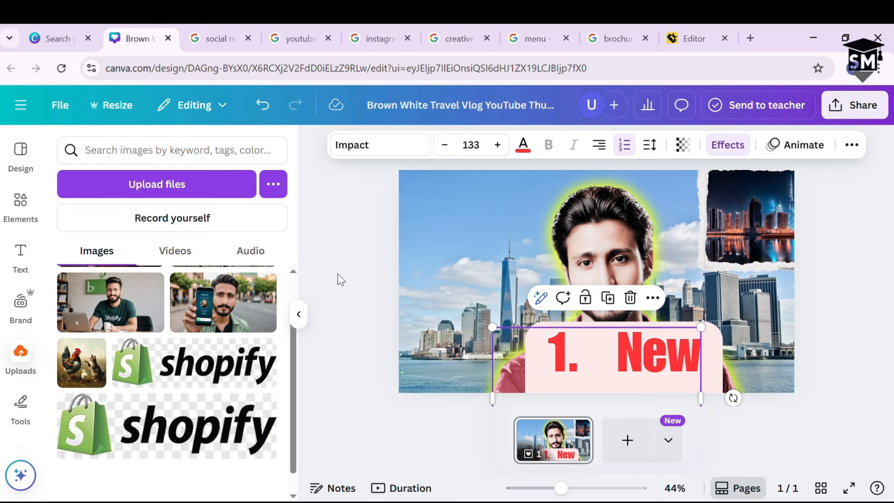
- Show the duration timeline, and move the headline up and widen its text box so "New Yark" fits on one line
drag(562, 491, 535, 492)
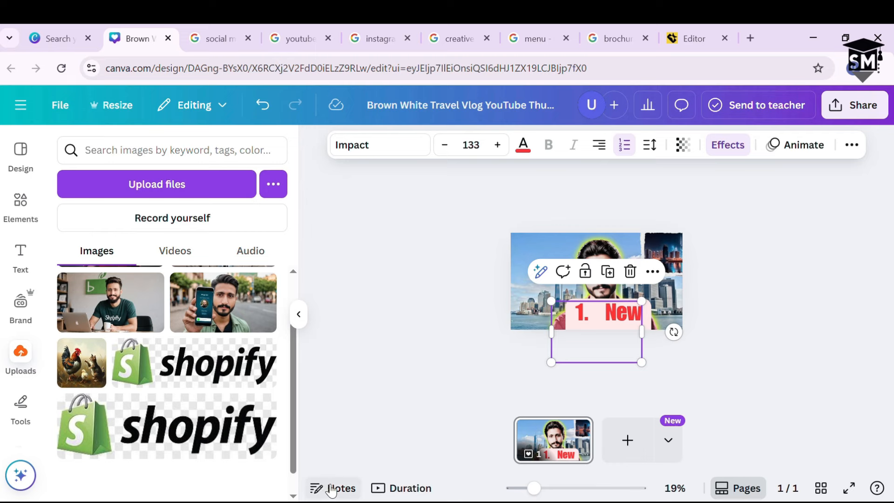
click(378, 489)
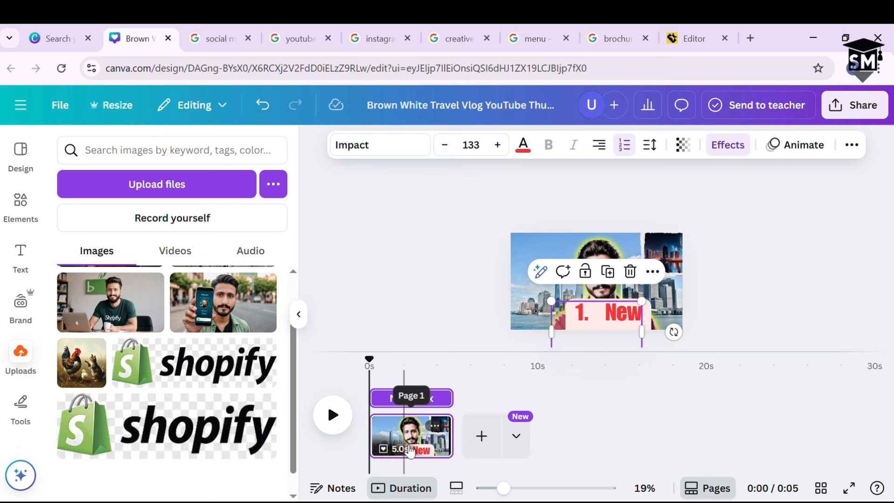
click(764, 265)
drag(599, 334, 599, 300)
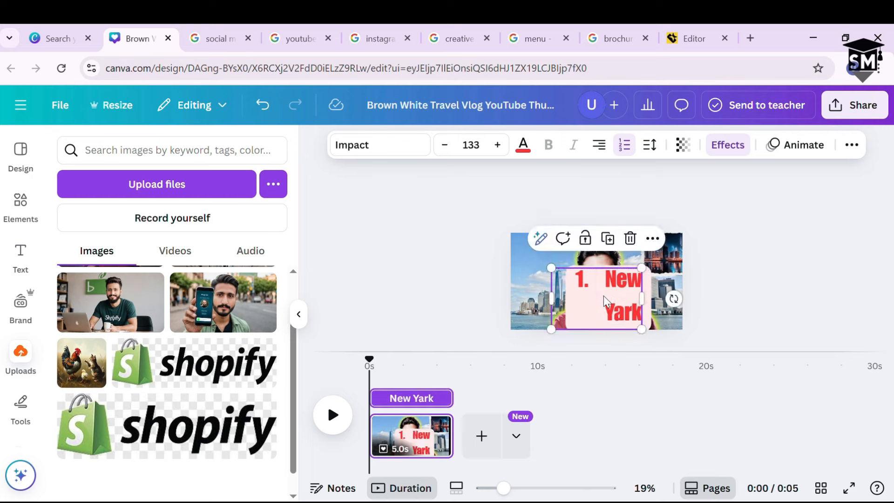
drag(655, 303, 674, 299)
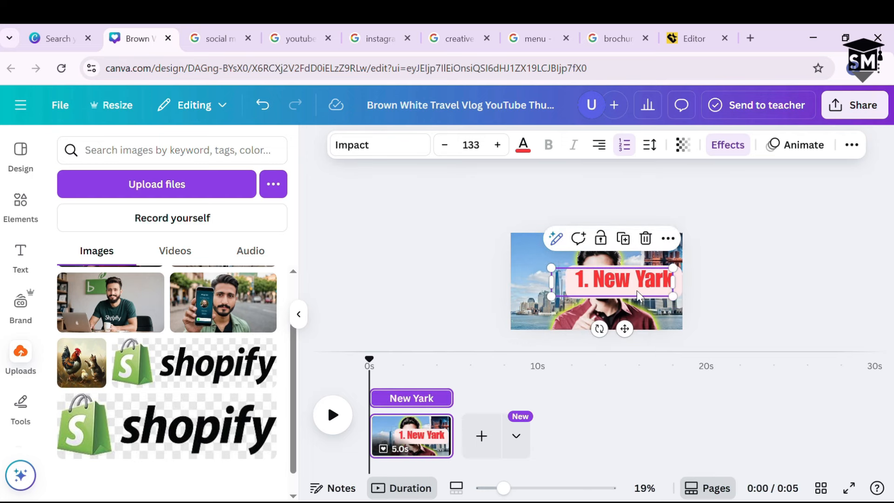
- Remove the list numbering from the "New Yark" headline and move it back to the page's bottom edge
double_click(602, 281)
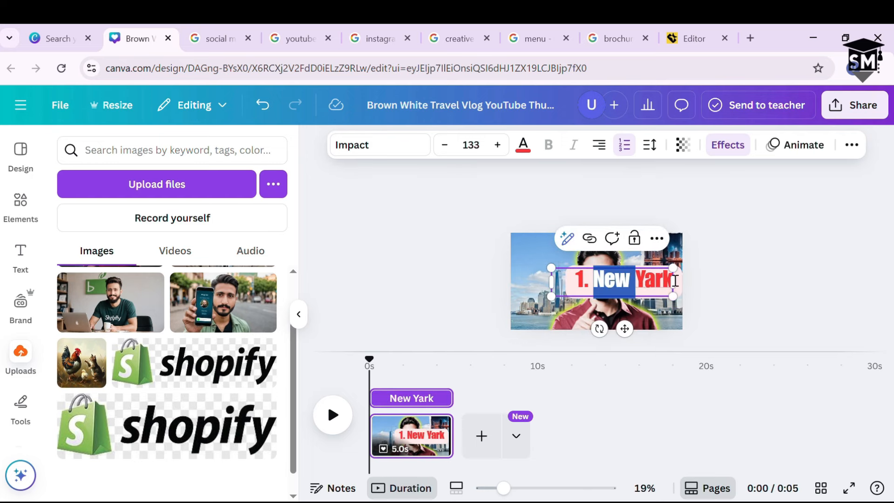
click(675, 281)
key(ctrl+shift+7)
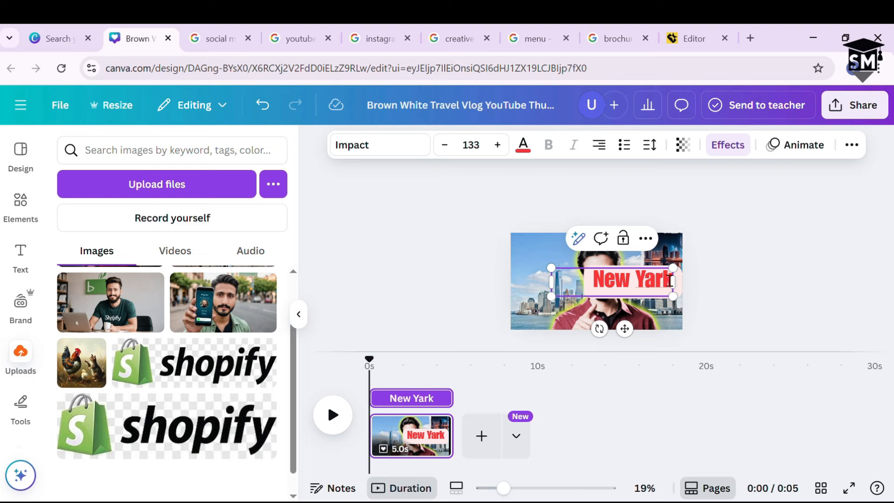
click(730, 279)
drag(664, 288, 635, 327)
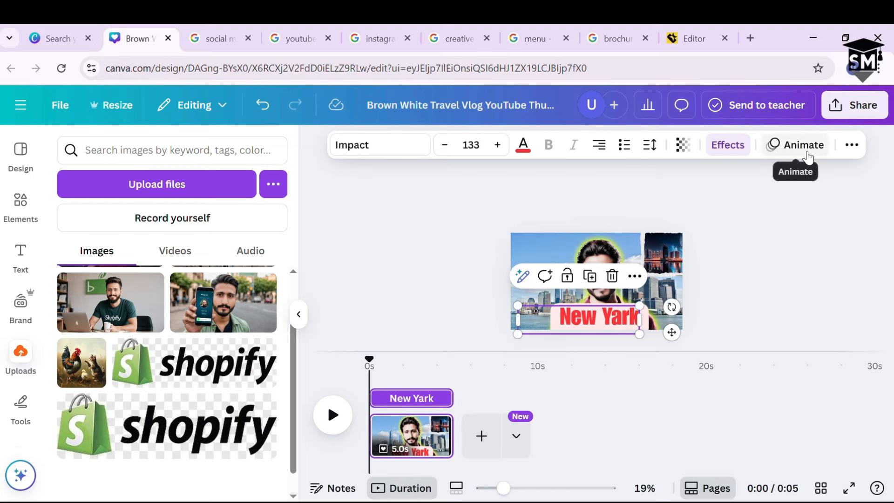
- Browse the suggested and general text animation presets for the "New Yark" headline
click(808, 159)
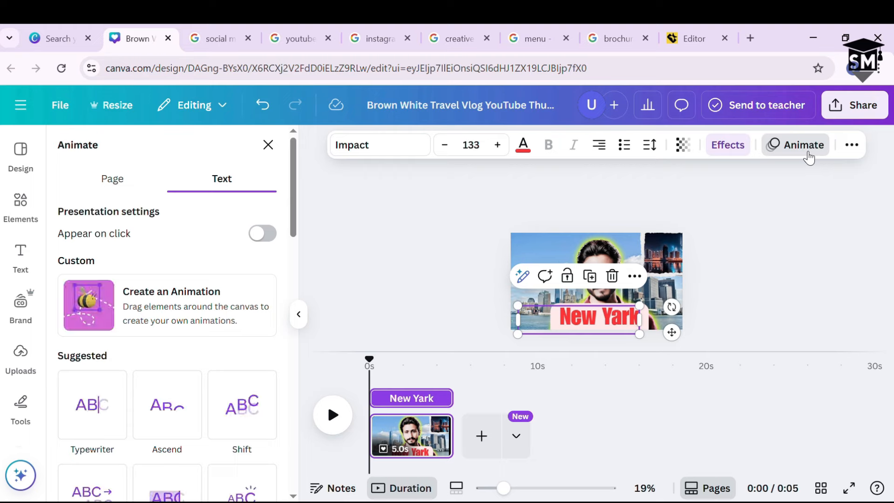
scroll(197, 406, down, 5)
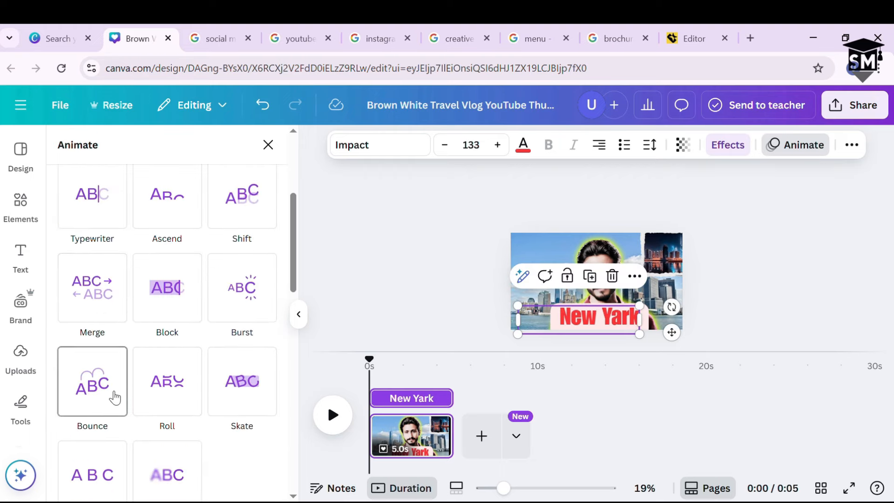
scroll(190, 433, down, 5)
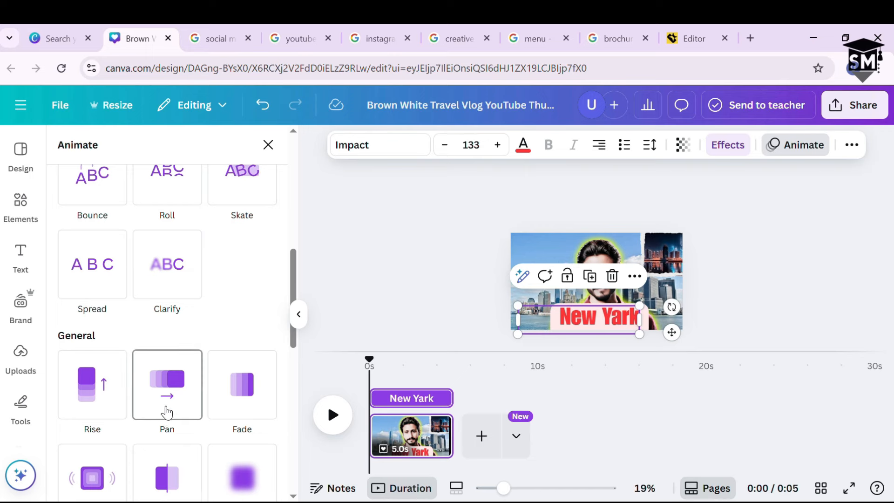
scroll(167, 412, down, 5)
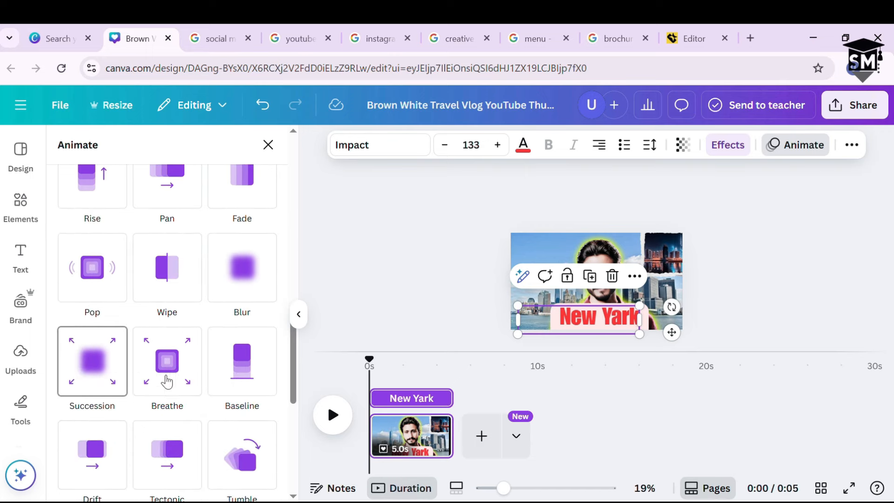
scroll(219, 380, down, 8)
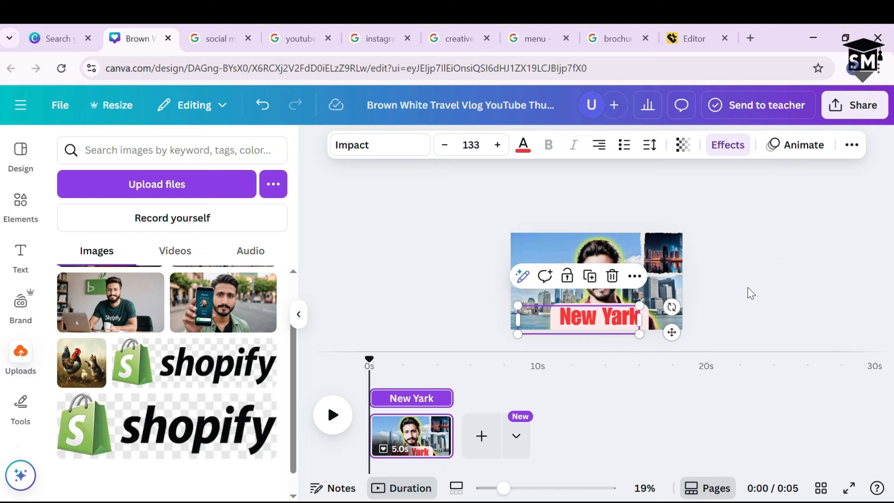
right_click(503, 223)
key(Escape)
right_click(481, 225)
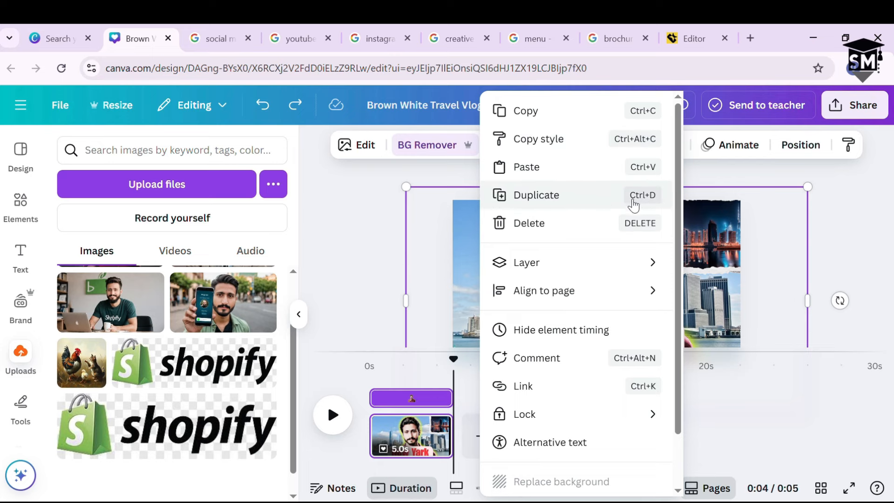
click(390, 241)
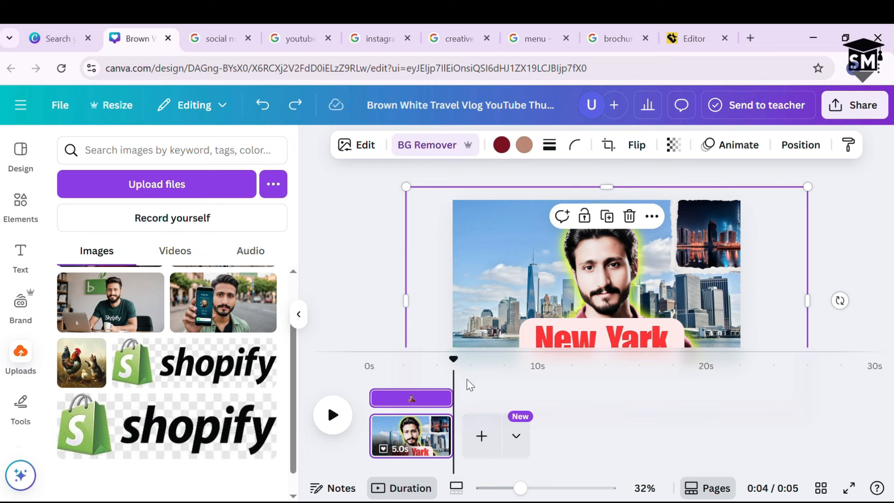
- Duplicate the thumbnail page 13 times in the timeline
click(421, 440)
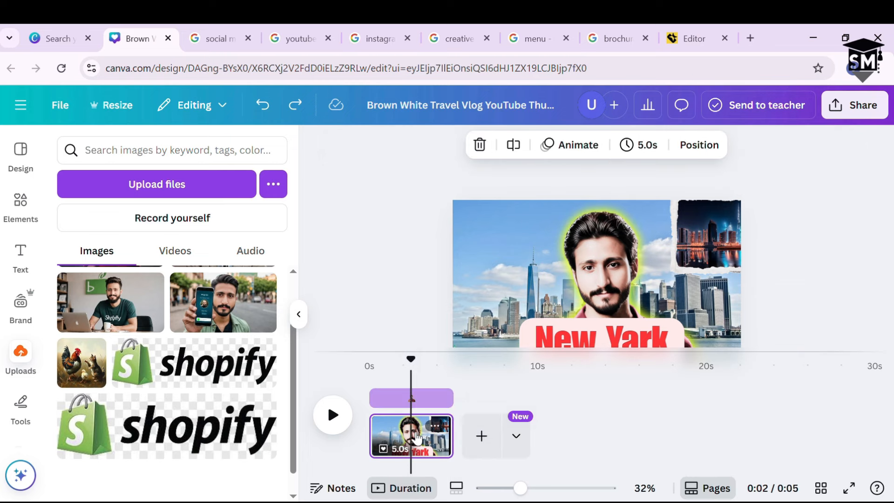
key(ctrl+d)
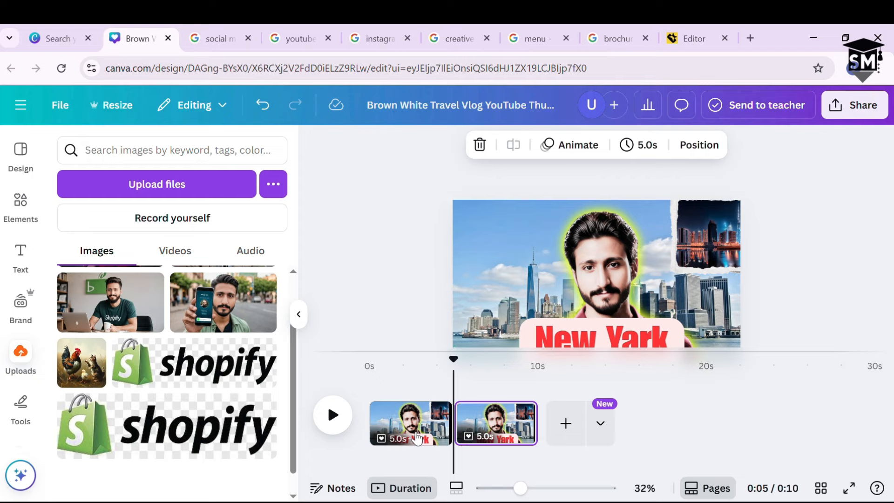
key(ctrl+d)
key(ctrl+d)
key(ctrl+d)
key(ctrl+d)
key(ctrl+d)
key(ctrl+d)
key(ctrl+d)
key(ctrl+d)
key(ctrl+d)
key(ctrl+d)
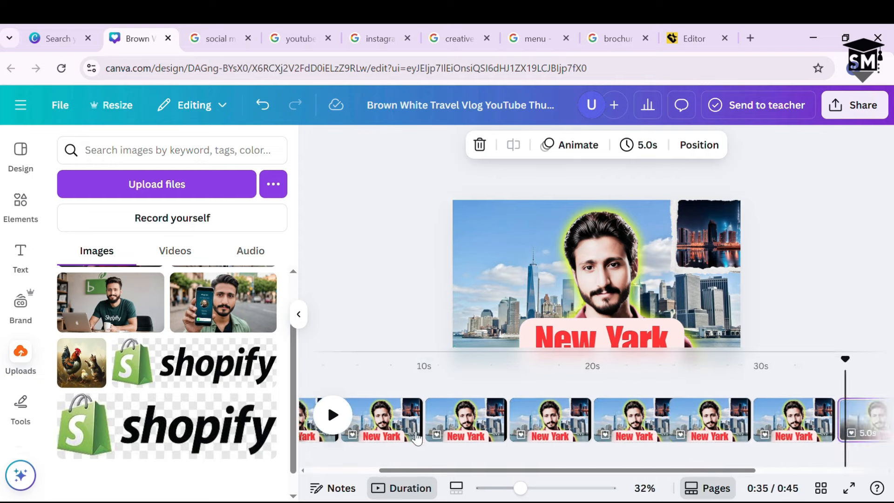
key(ctrl+d)
key(ctrl+d)
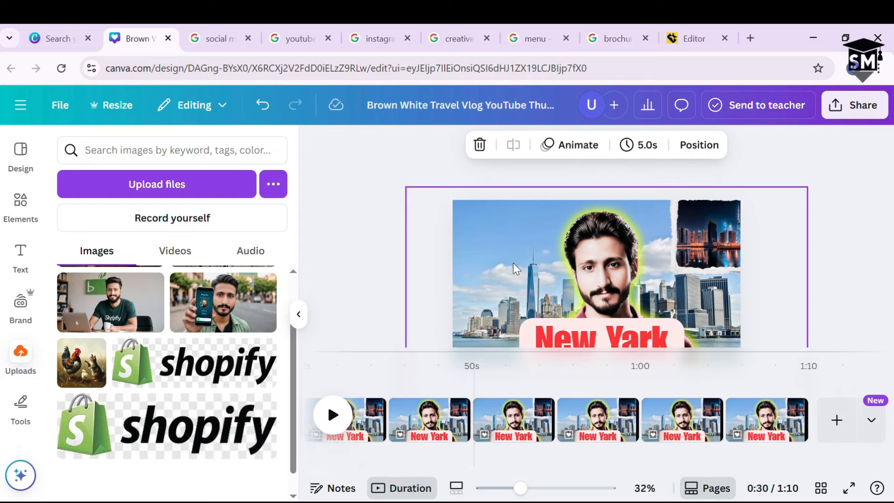
- Align the portrait cutout to the top of the page at 0:30, after viewing its layer options
right_click(518, 269)
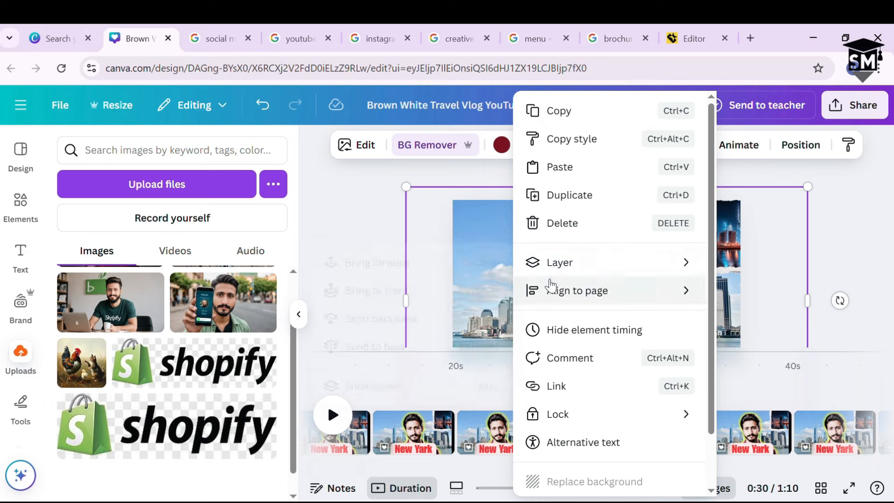
mouse_move(624, 269)
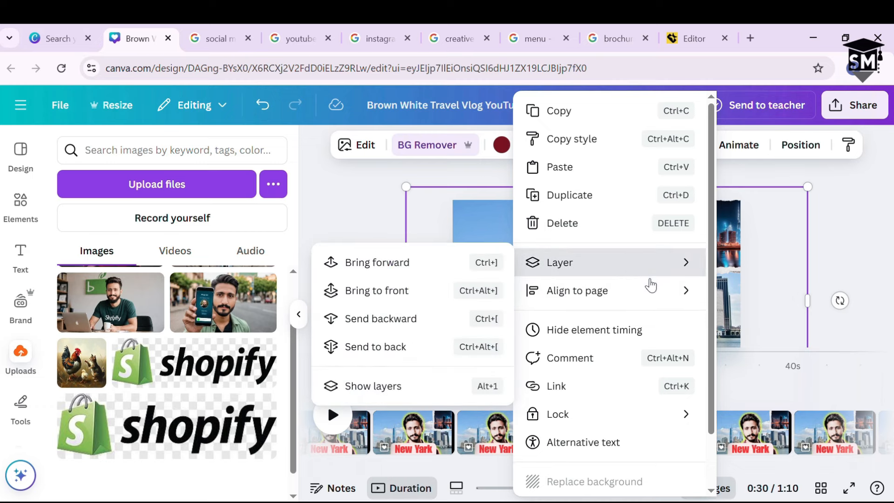
mouse_move(659, 292)
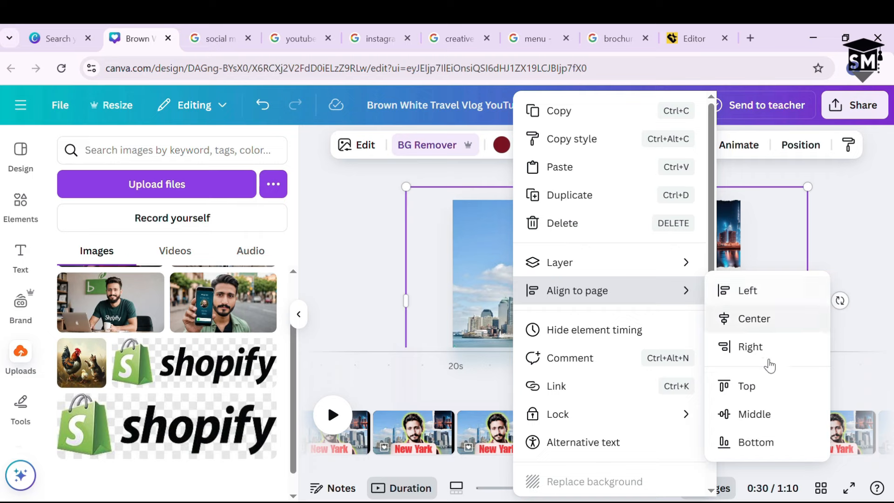
click(747, 387)
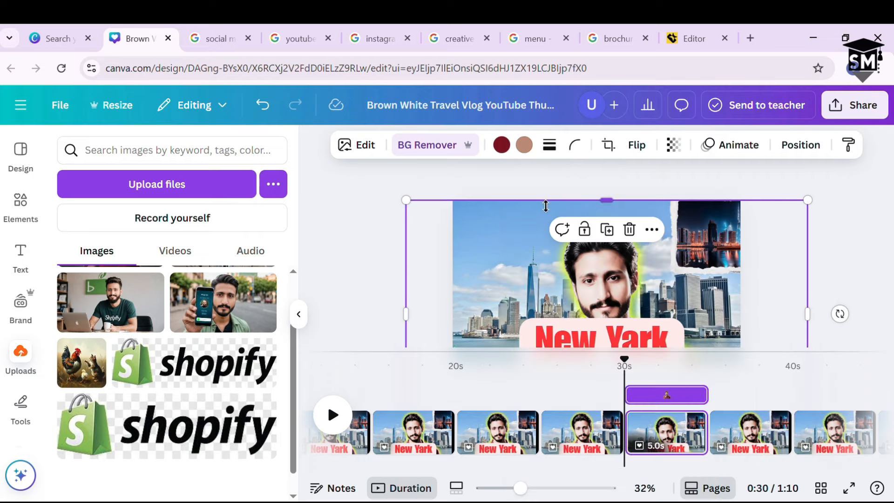
- Align the portrait cutout on the 0:30 page to the page's horizontal center and to its bottom edge
right_click(512, 253)
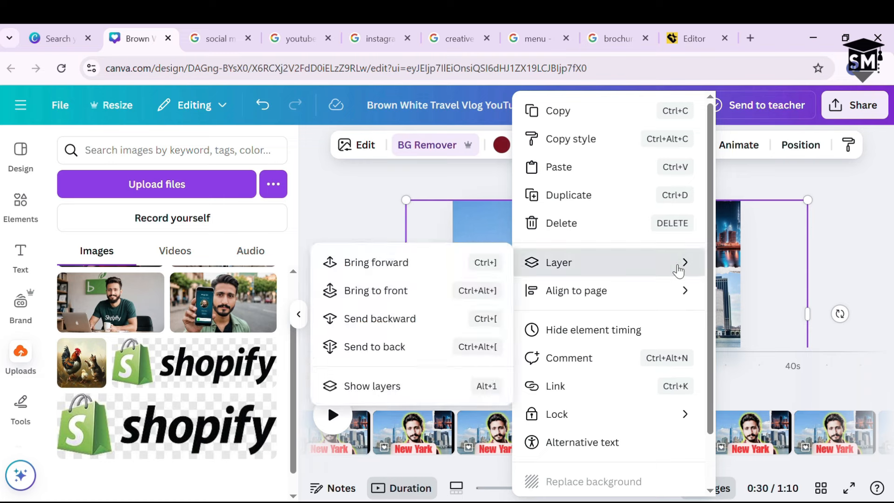
mouse_move(690, 293)
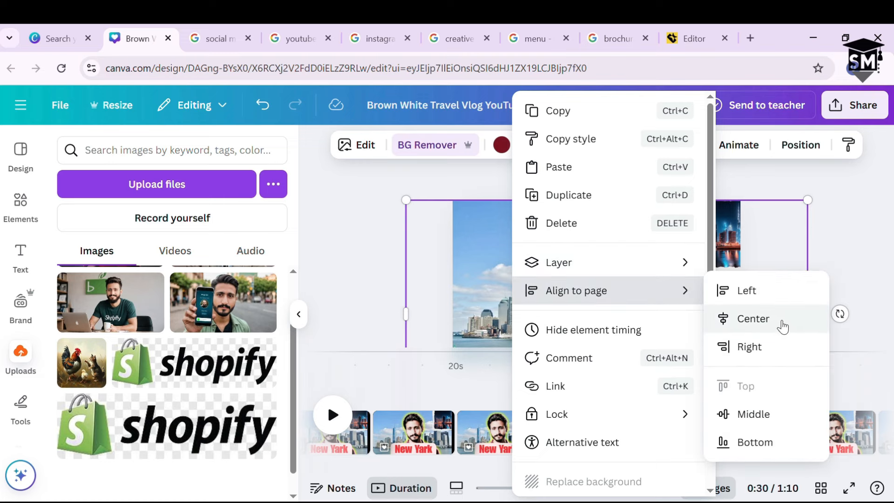
click(782, 328)
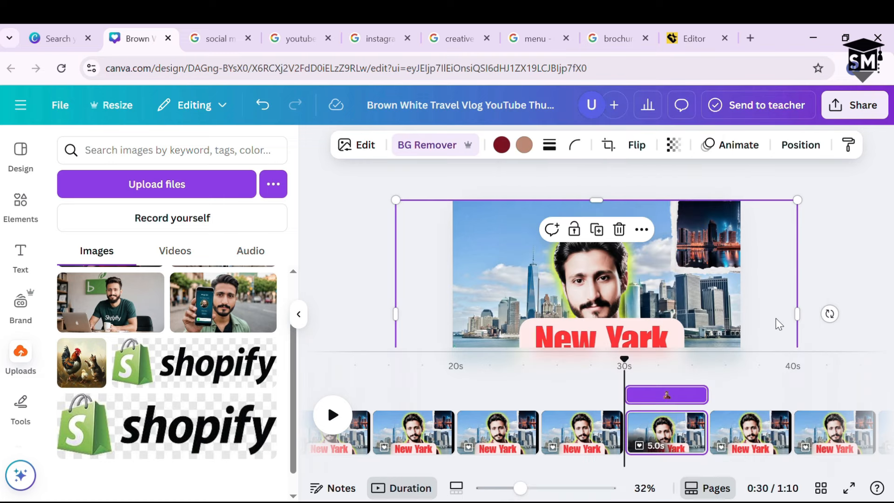
right_click(632, 285)
mouse_move(728, 297)
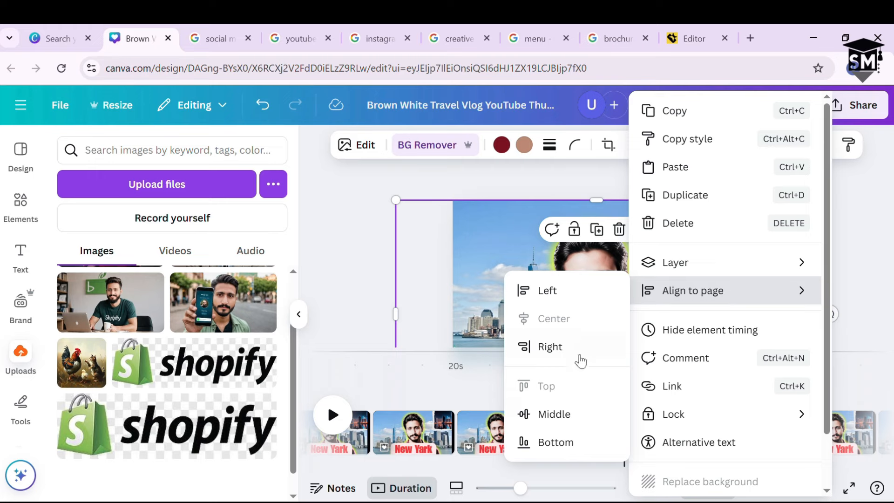
click(577, 442)
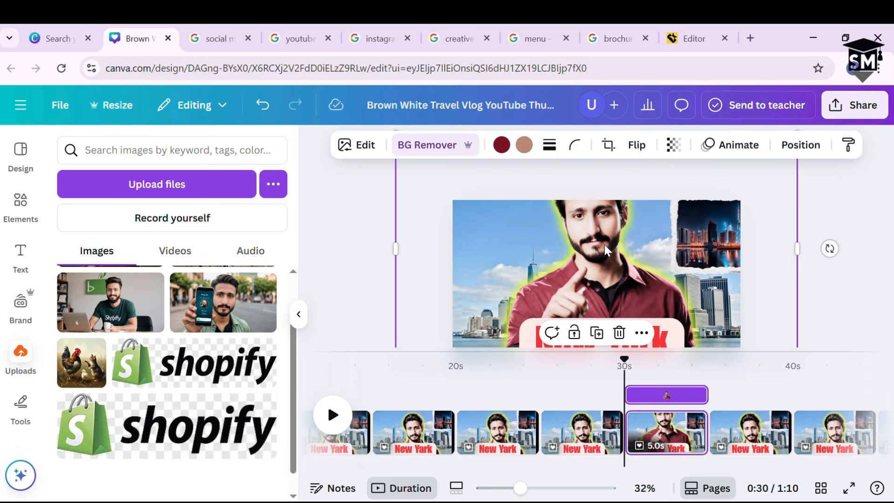
- Flip the portrait cutout horizontally, and try the vertical flip before reversing it
click(636, 145)
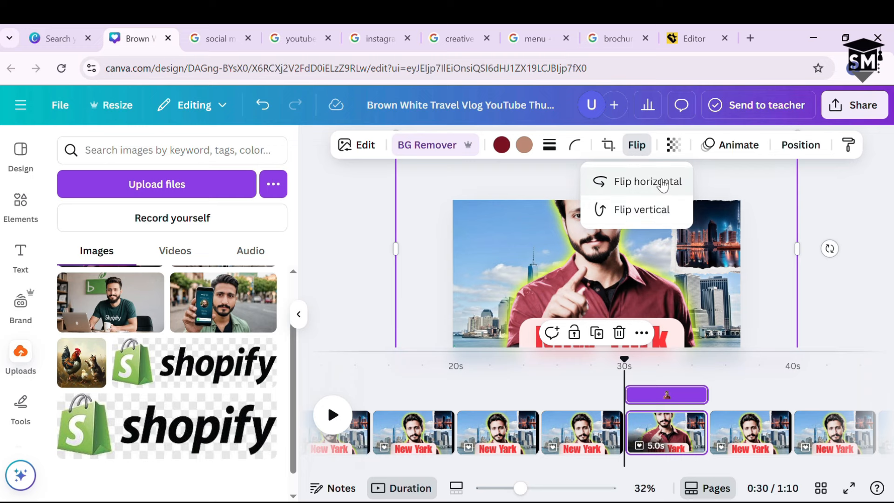
click(663, 185)
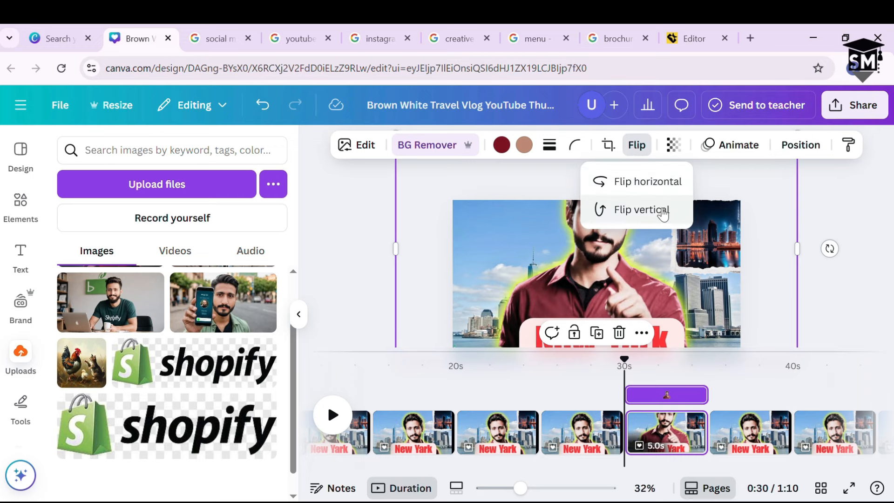
click(662, 212)
click(662, 212)
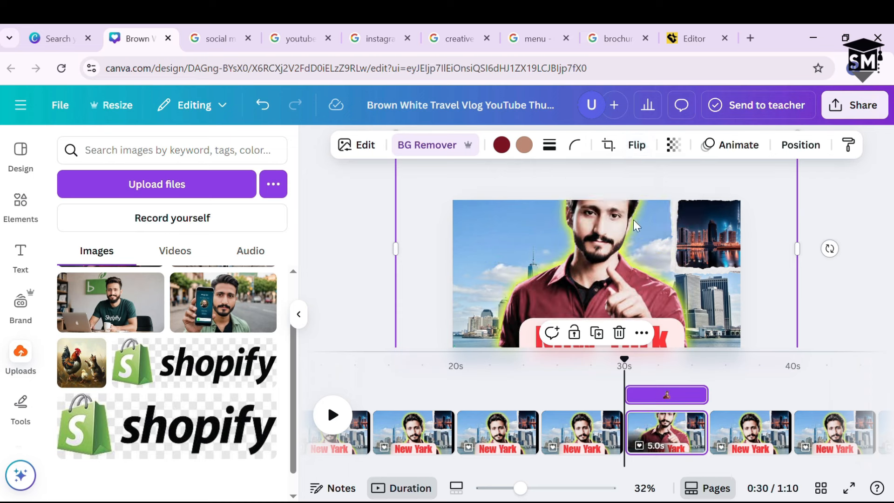
right_click(651, 223)
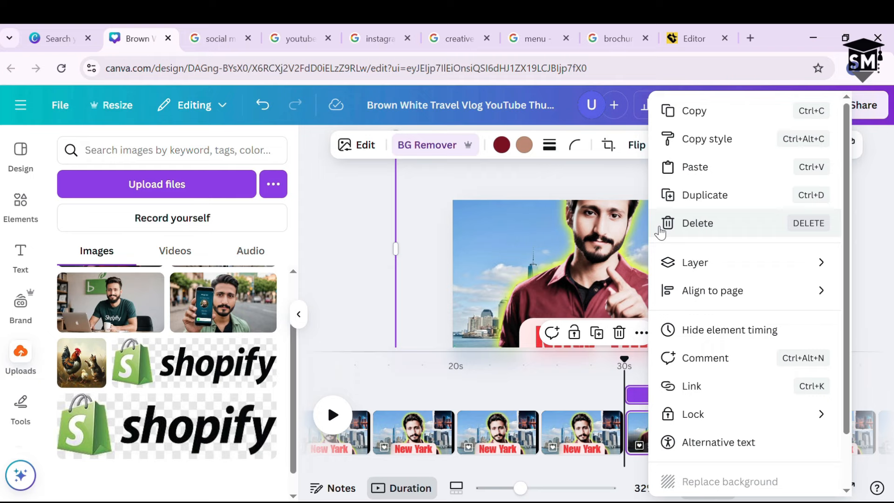
click(469, 389)
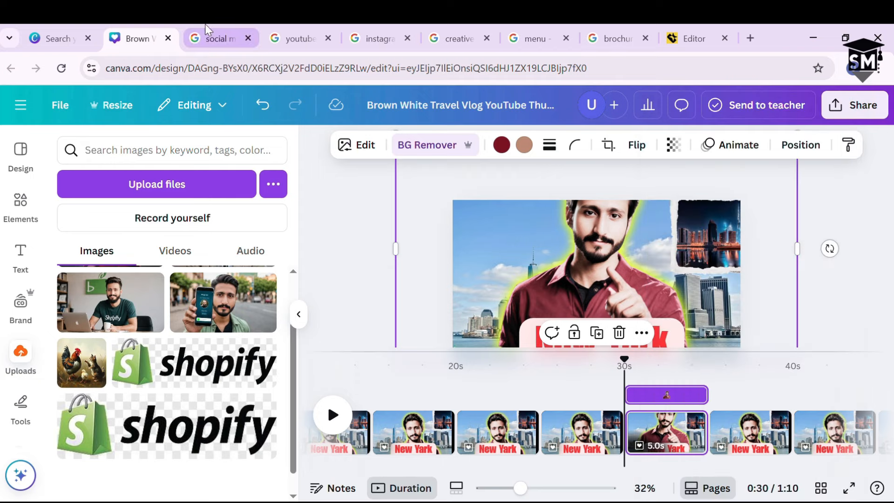
- Switch to the Google image results and examine the social media post, menu and brochure design examples
click(214, 35)
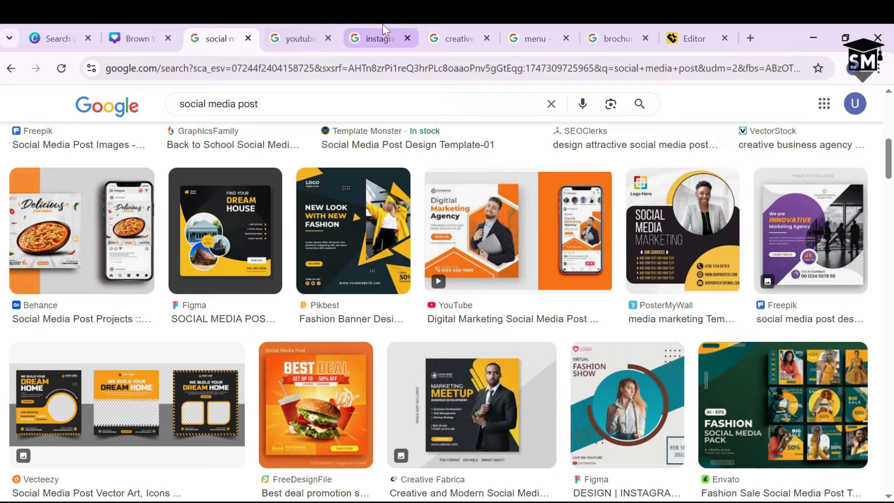
click(382, 36)
click(536, 36)
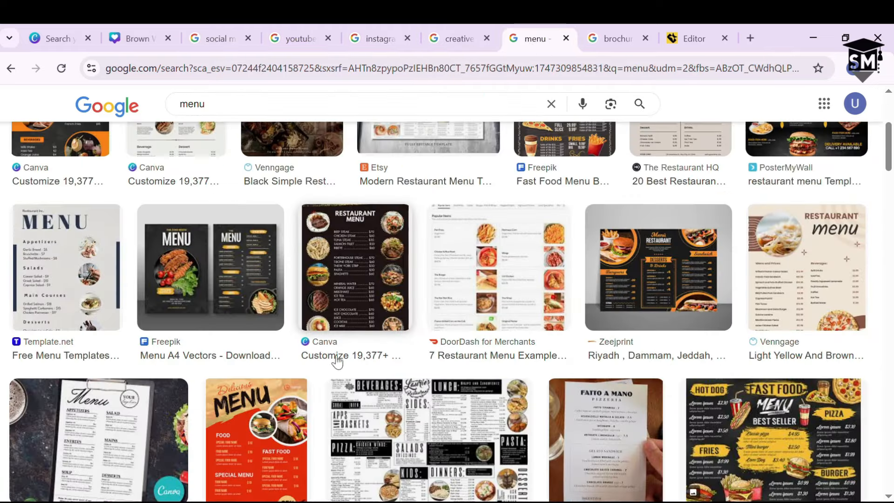
scroll(441, 358, down, 3)
scroll(445, 349, down, 2)
scroll(449, 341, up, 2)
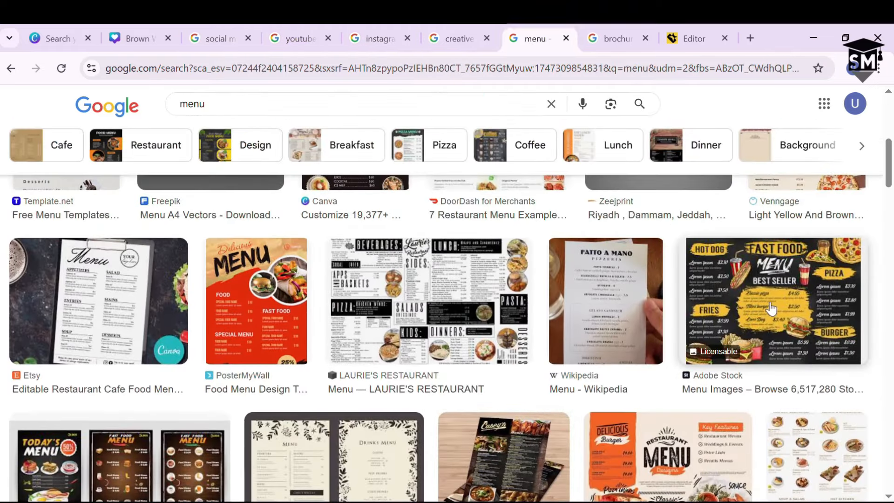
click(616, 27)
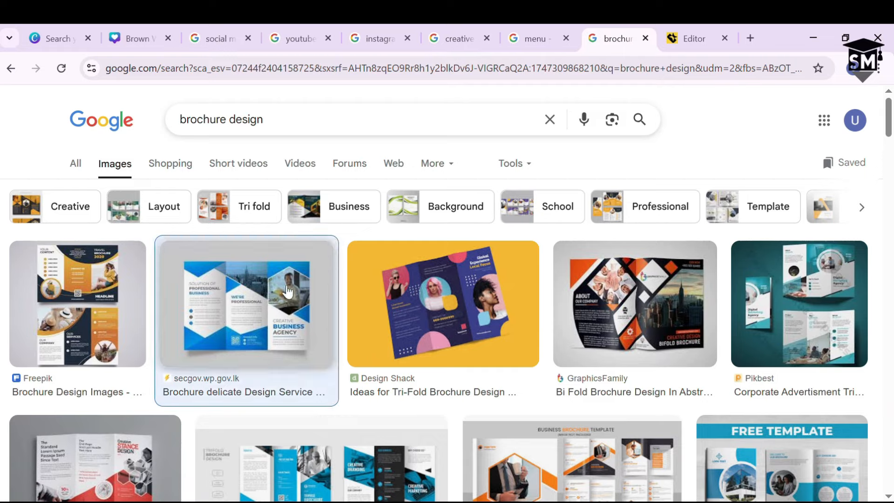
click(282, 295)
scroll(730, 348, down, 5)
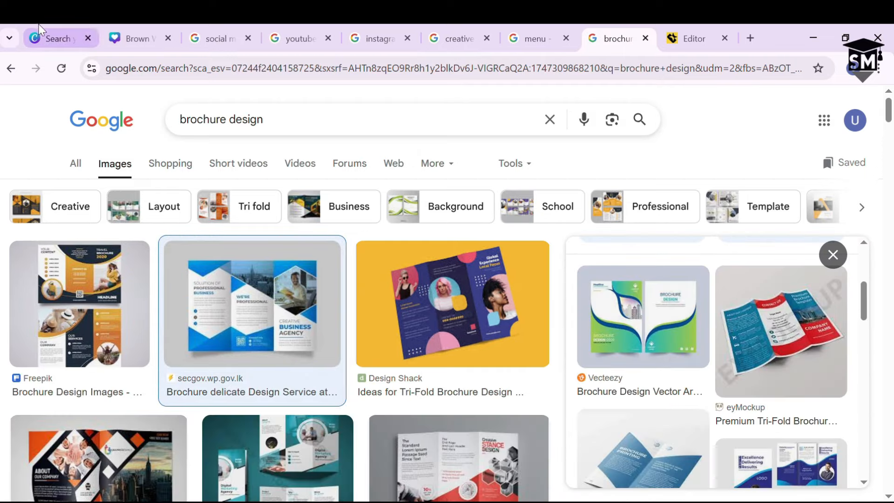
- Return to Canva's template search, look up "company broucher" templates and browse the designs
click(132, 31)
click(60, 38)
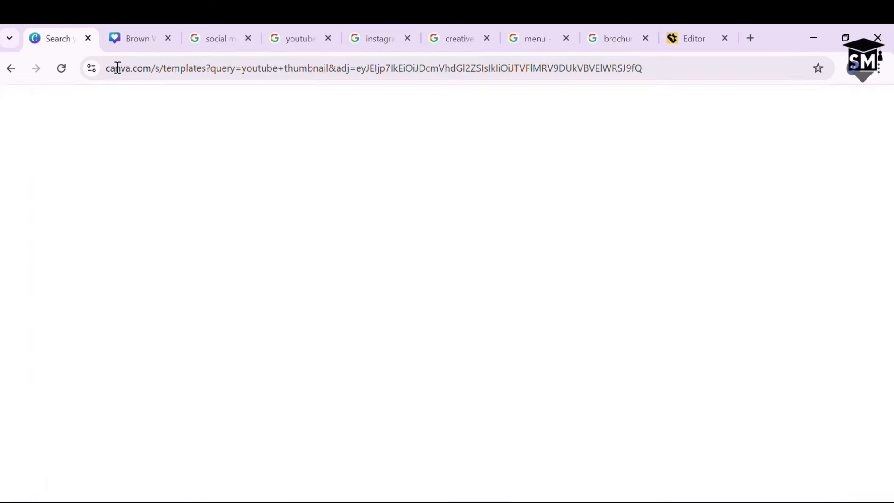
click(865, 107)
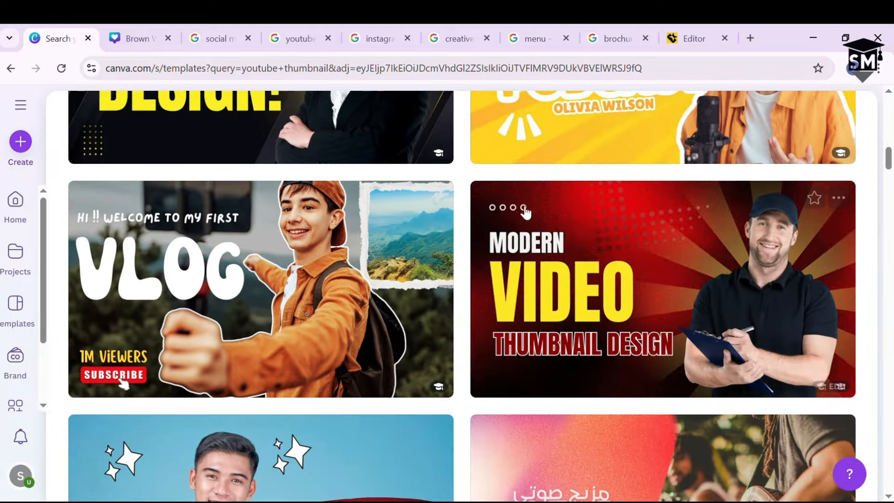
scroll(419, 228, up, 10)
click(270, 259)
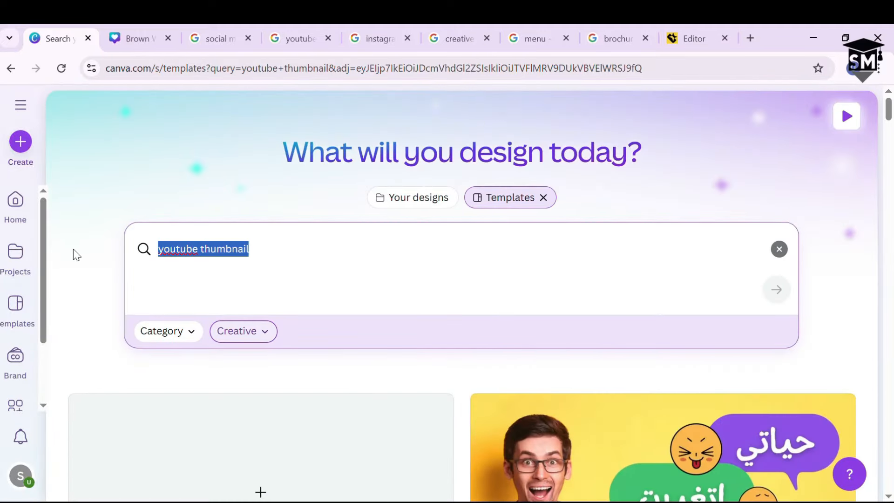
text(brou)
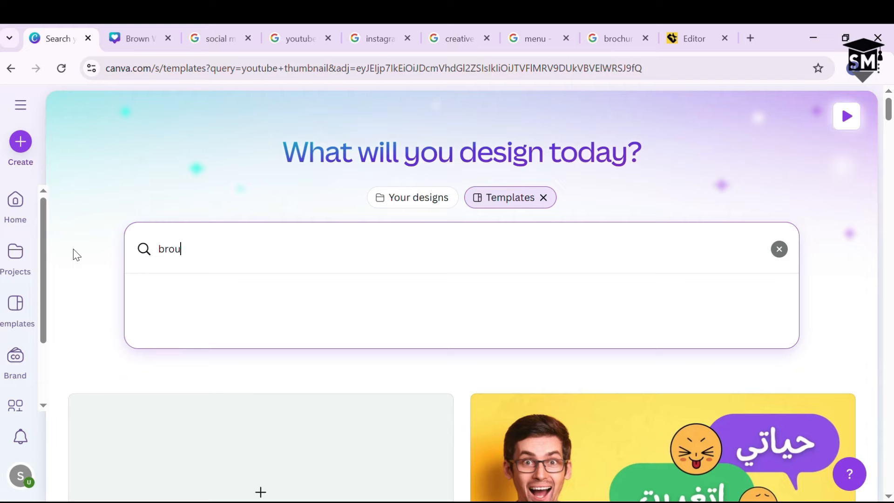
key(Down)
key(Down)
key(Down)
key(Down)
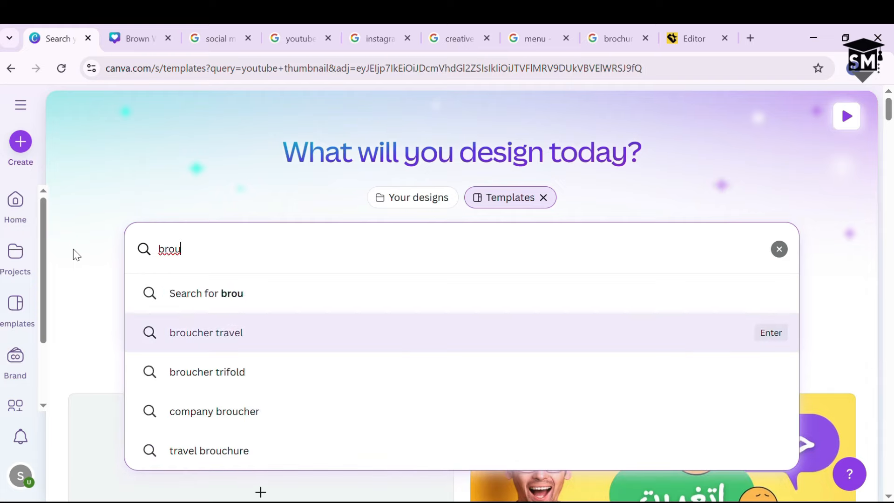
key(Up)
key(Return)
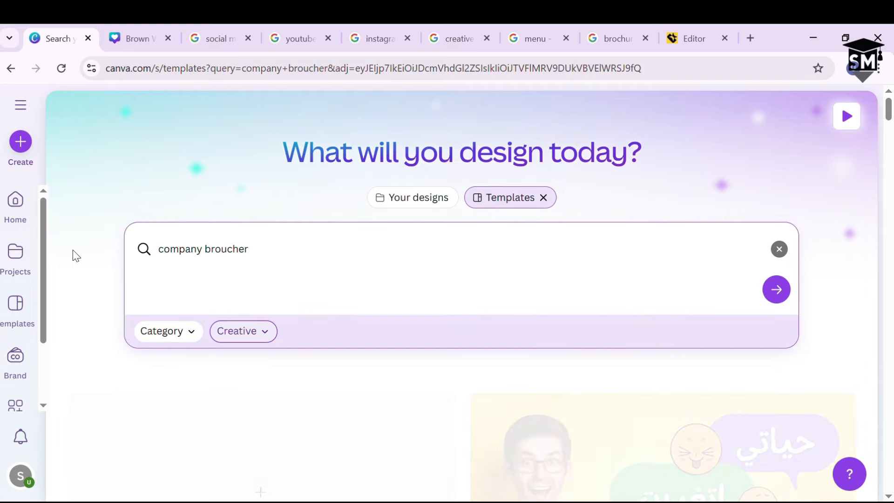
scroll(346, 306, down, 10)
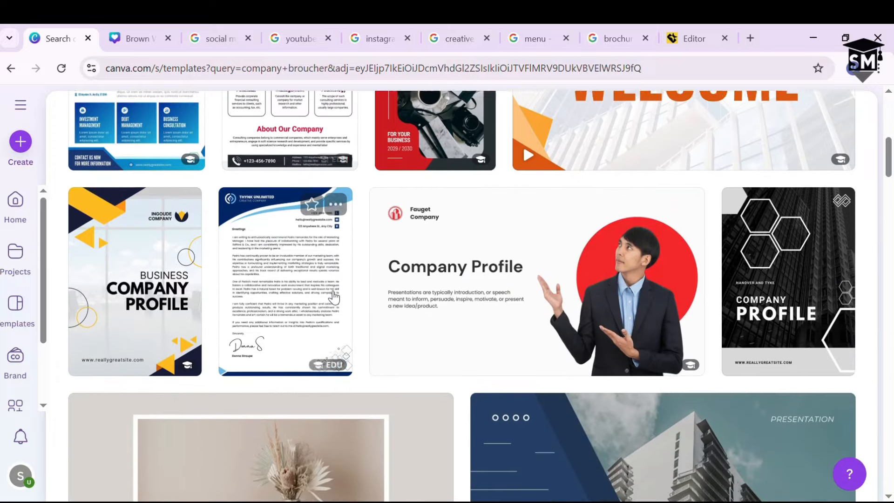
scroll(347, 305, down, 12)
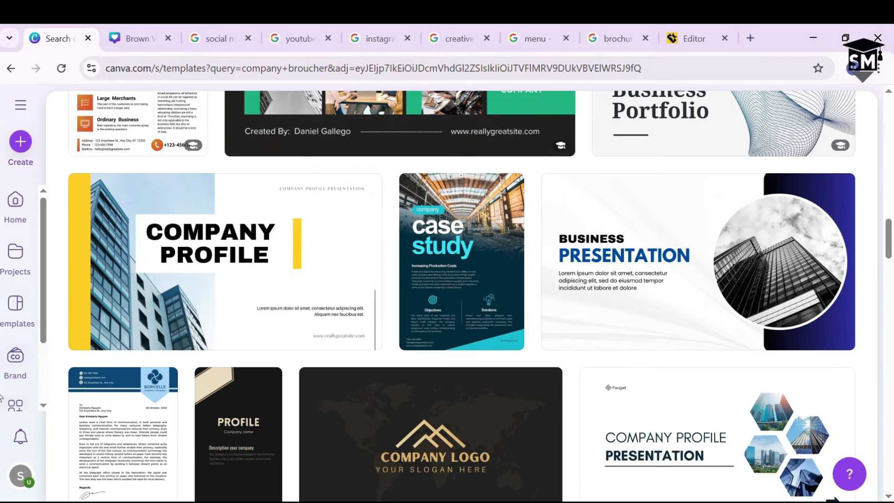
- Open the "Black and Red Business" YouTube thumbnail from the recent designs in Projects
click(24, 272)
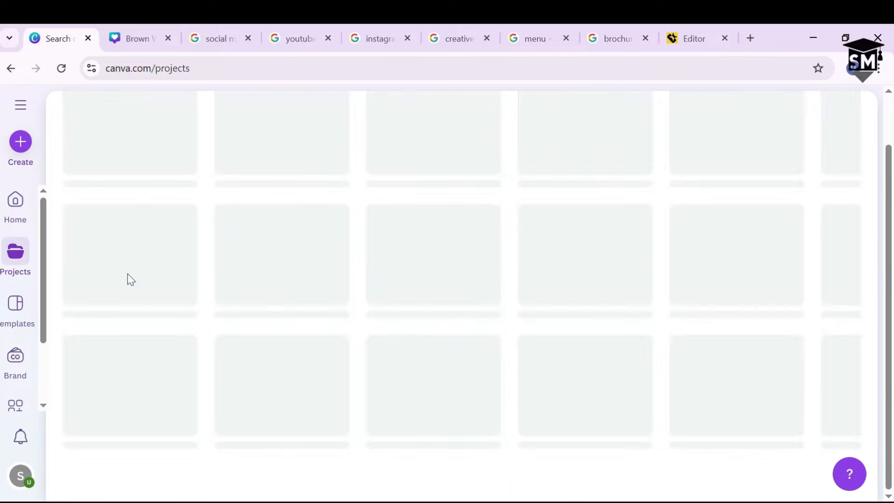
scroll(244, 314, down, 5)
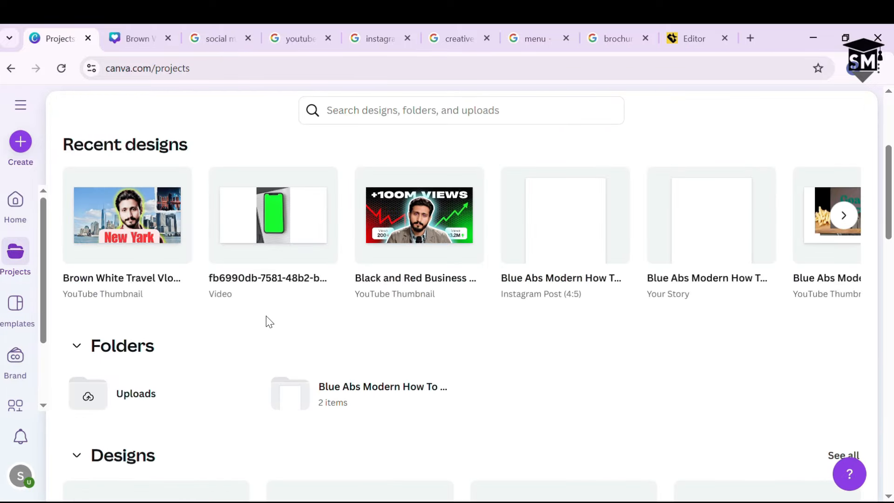
click(391, 234)
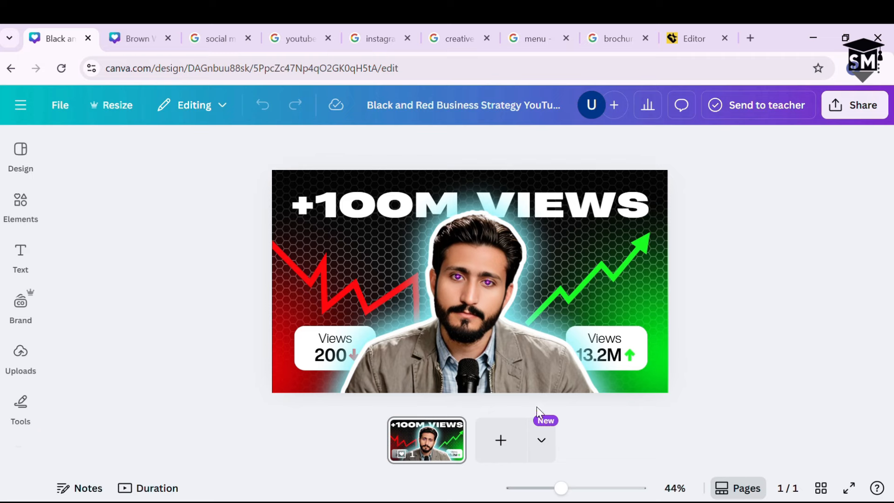
- Try moving the portrait cutout slightly lower on the "+100M VIEWS" thumbnail, and undo the move
click(499, 347)
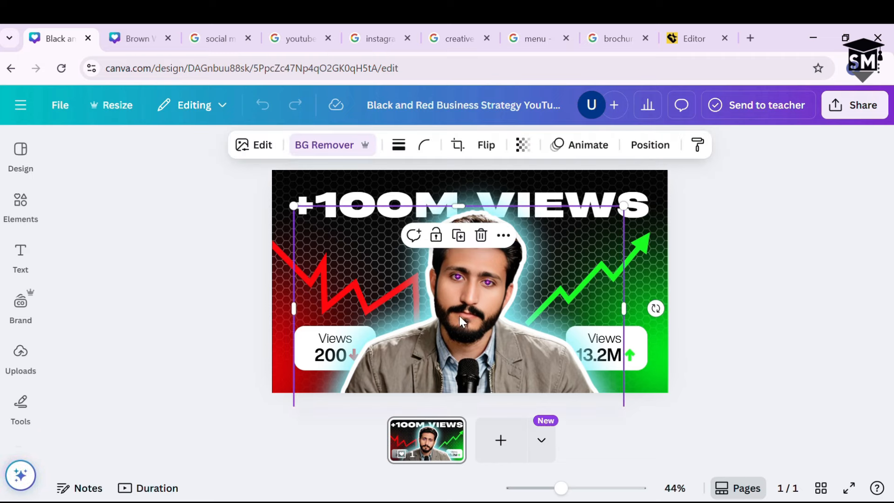
mouse_move(471, 314)
mouse_down()
mouse_move(532, 328)
mouse_move(471, 324)
mouse_up()
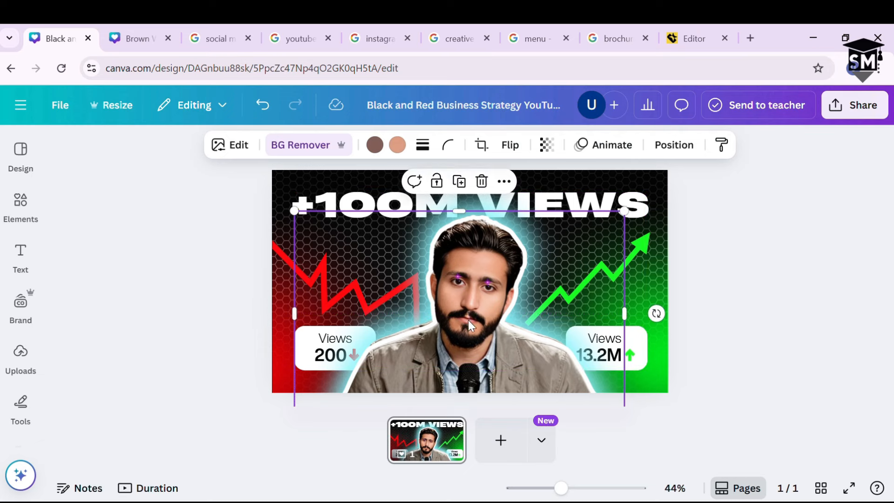
key(ctrl+z)
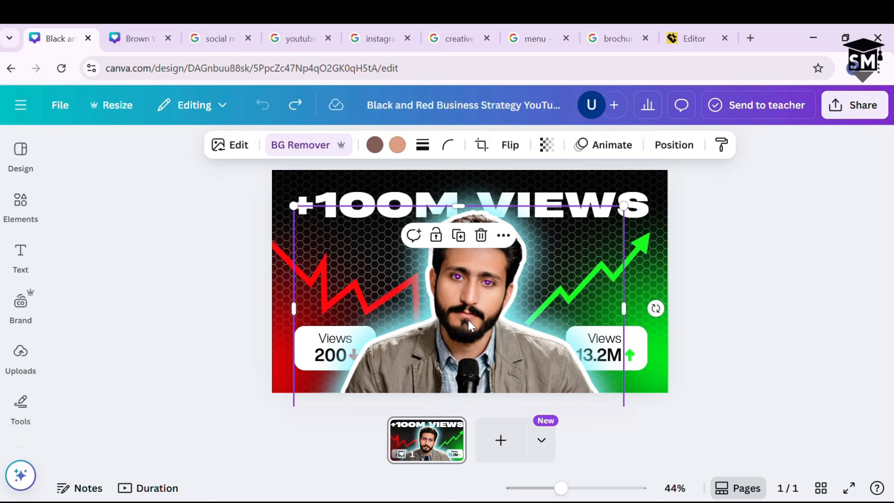
click(707, 309)
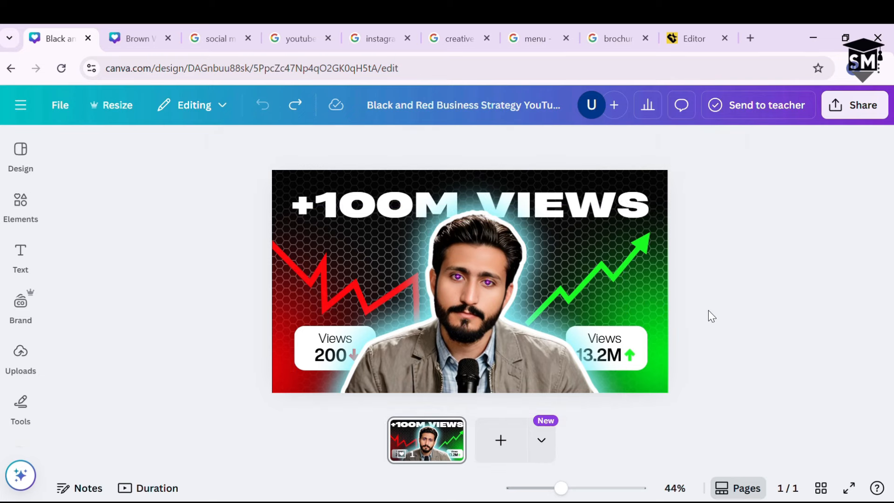
- Browse the uploaded images available for the "+100M VIEWS" thumbnail
click(28, 349)
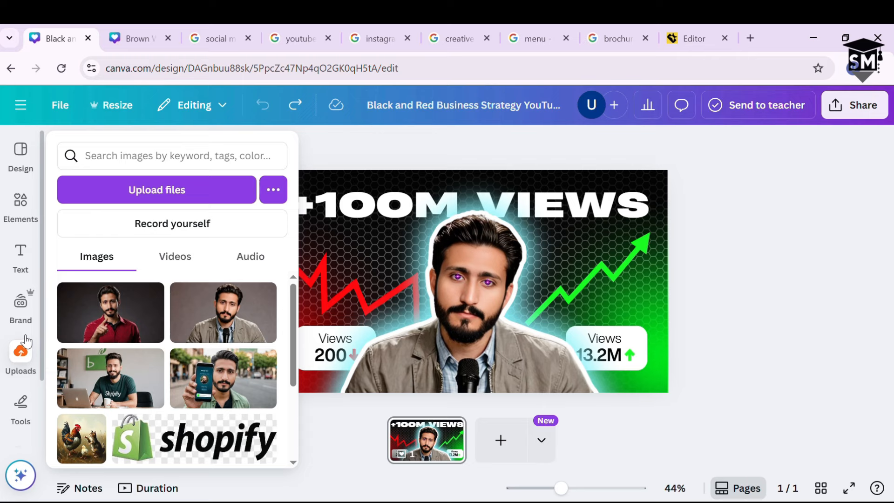
scroll(149, 321, down, 3)
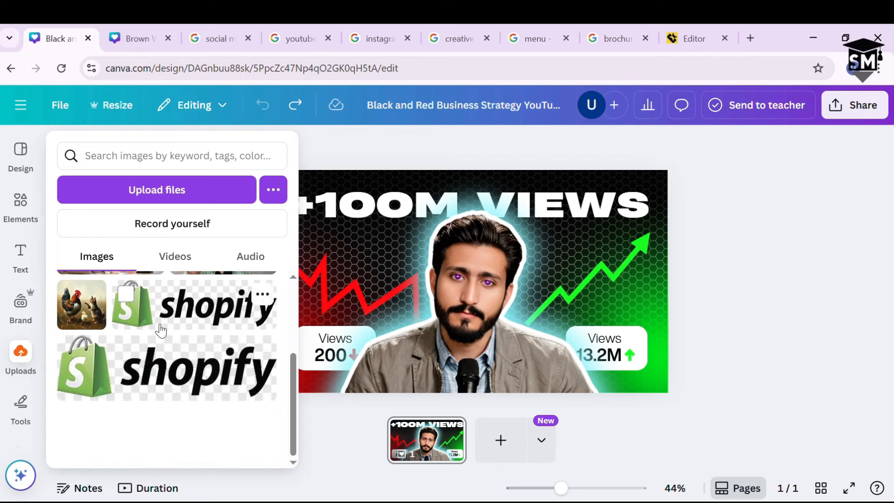
scroll(160, 330, up, 3)
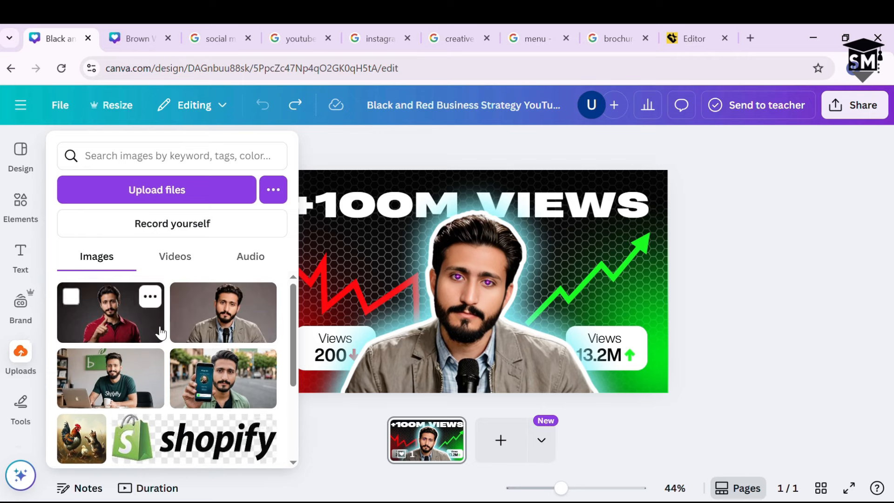